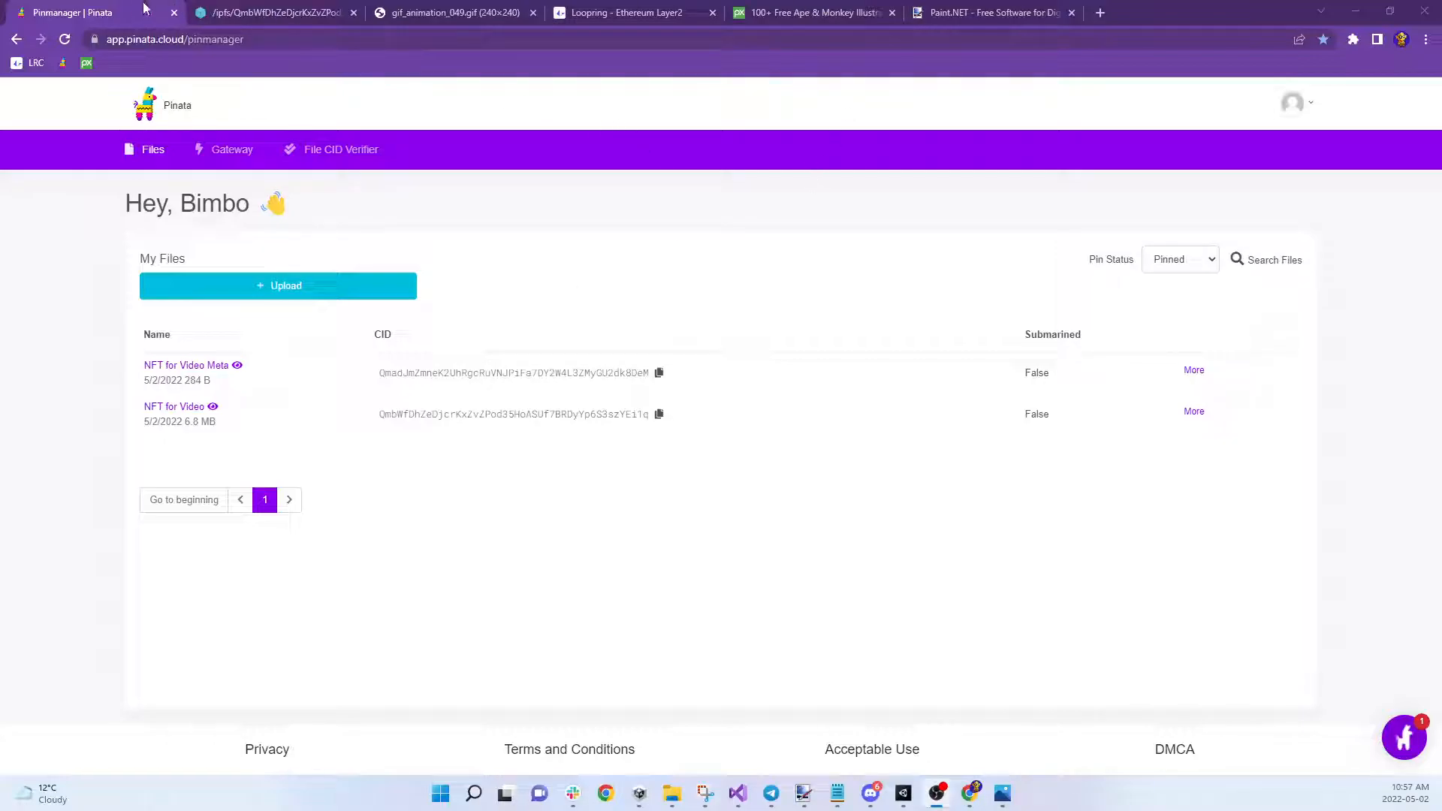
Browse the Pixabay ape illustration search results
{"action": "left_click", "coordinate": [811, 16]}
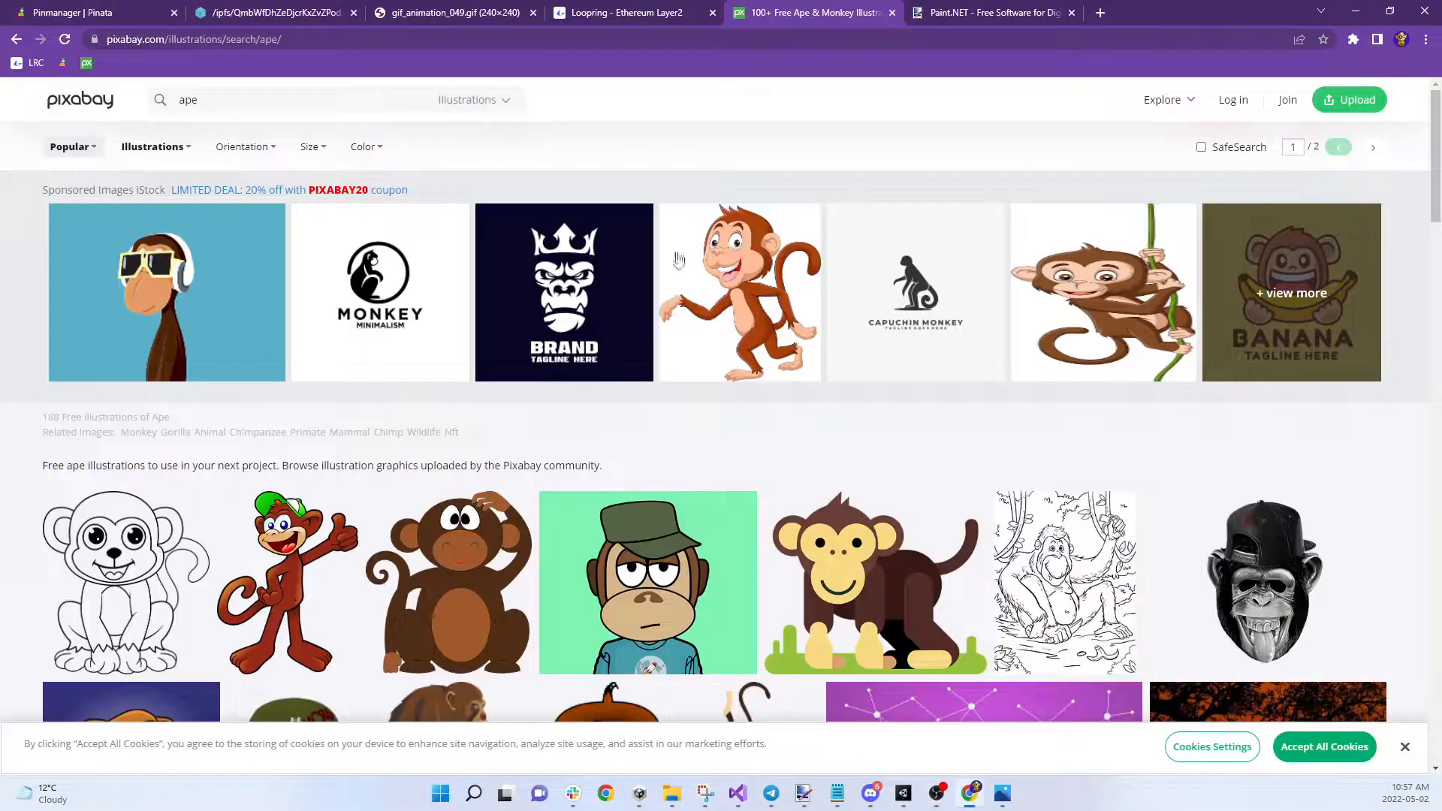
{"action": "scroll", "coordinate": [432, 345], "scroll_direction": "down", "scroll_amount": 10}
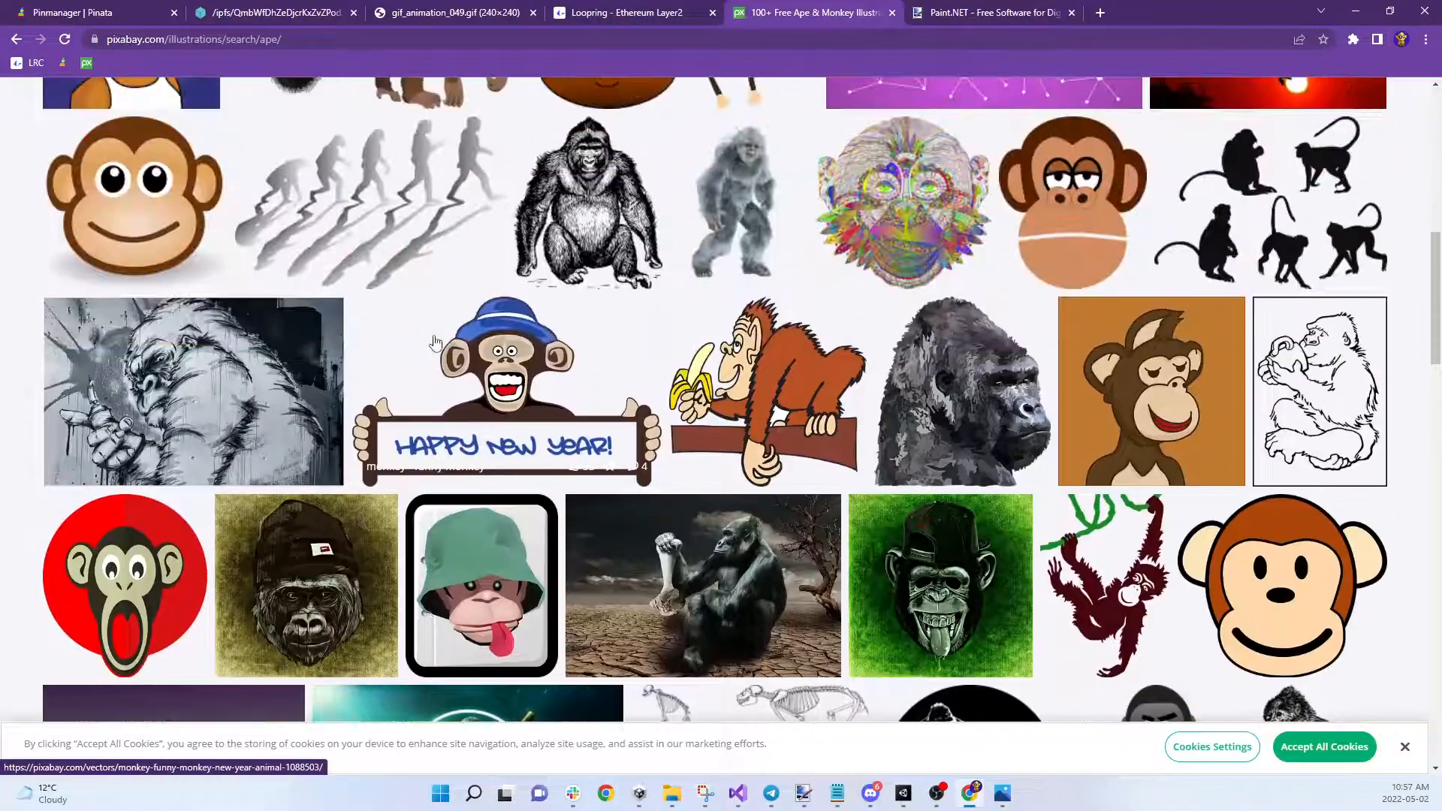
{"action": "scroll", "coordinate": [434, 342], "scroll_direction": "up", "scroll_amount": 4}
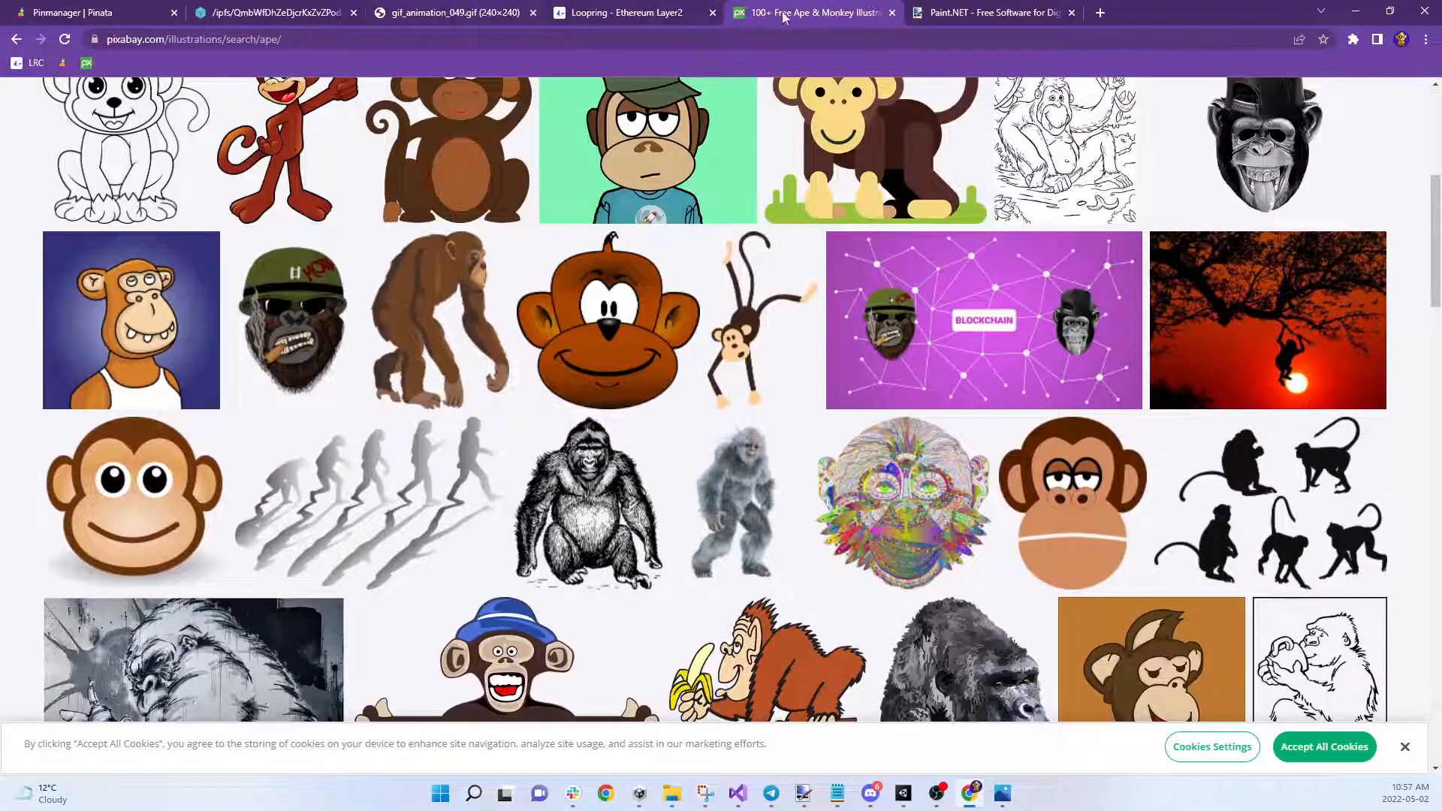
{"action": "scroll", "coordinate": [788, 314], "scroll_direction": "up", "scroll_amount": 6}
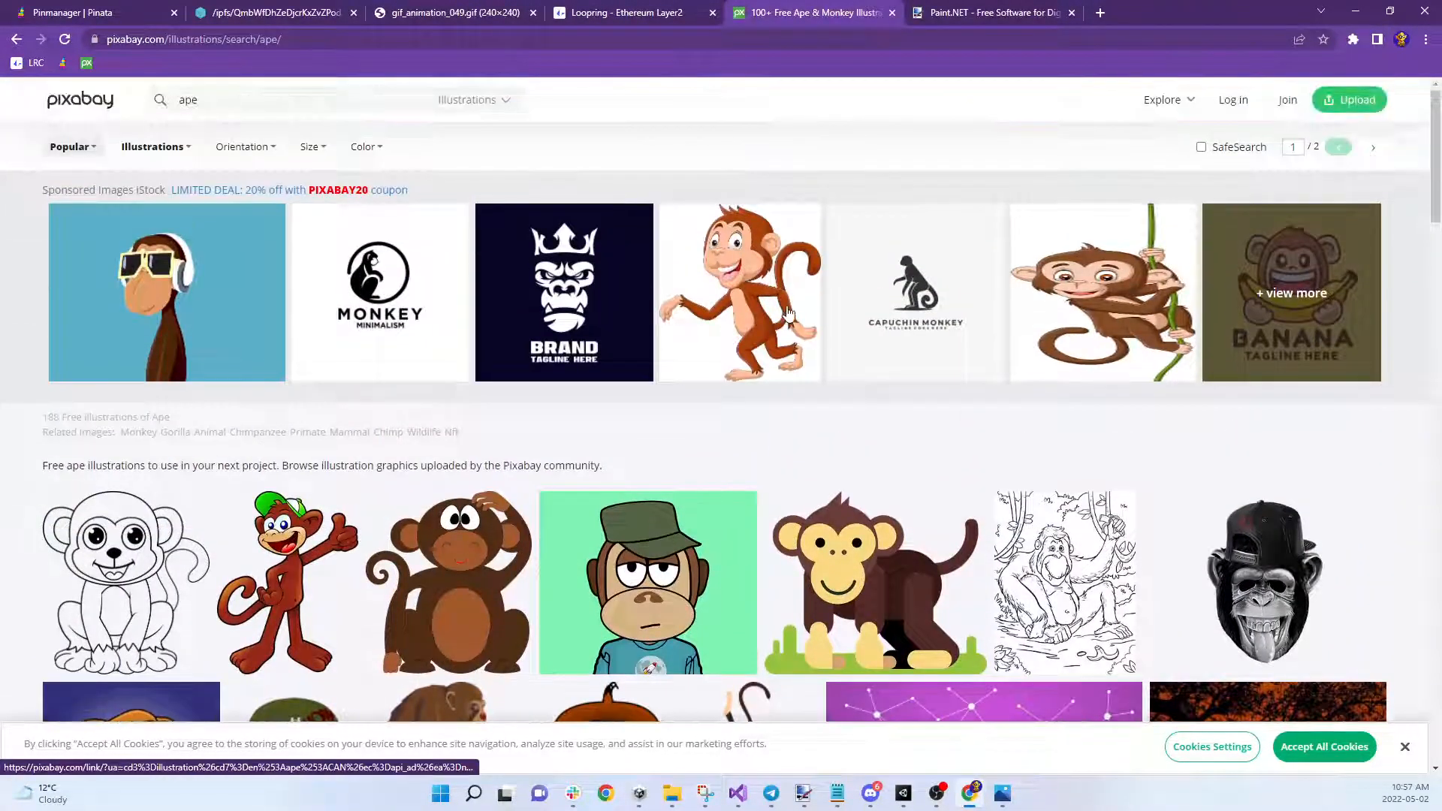
{"action": "scroll", "coordinate": [787, 308], "scroll_direction": "down", "scroll_amount": 18}
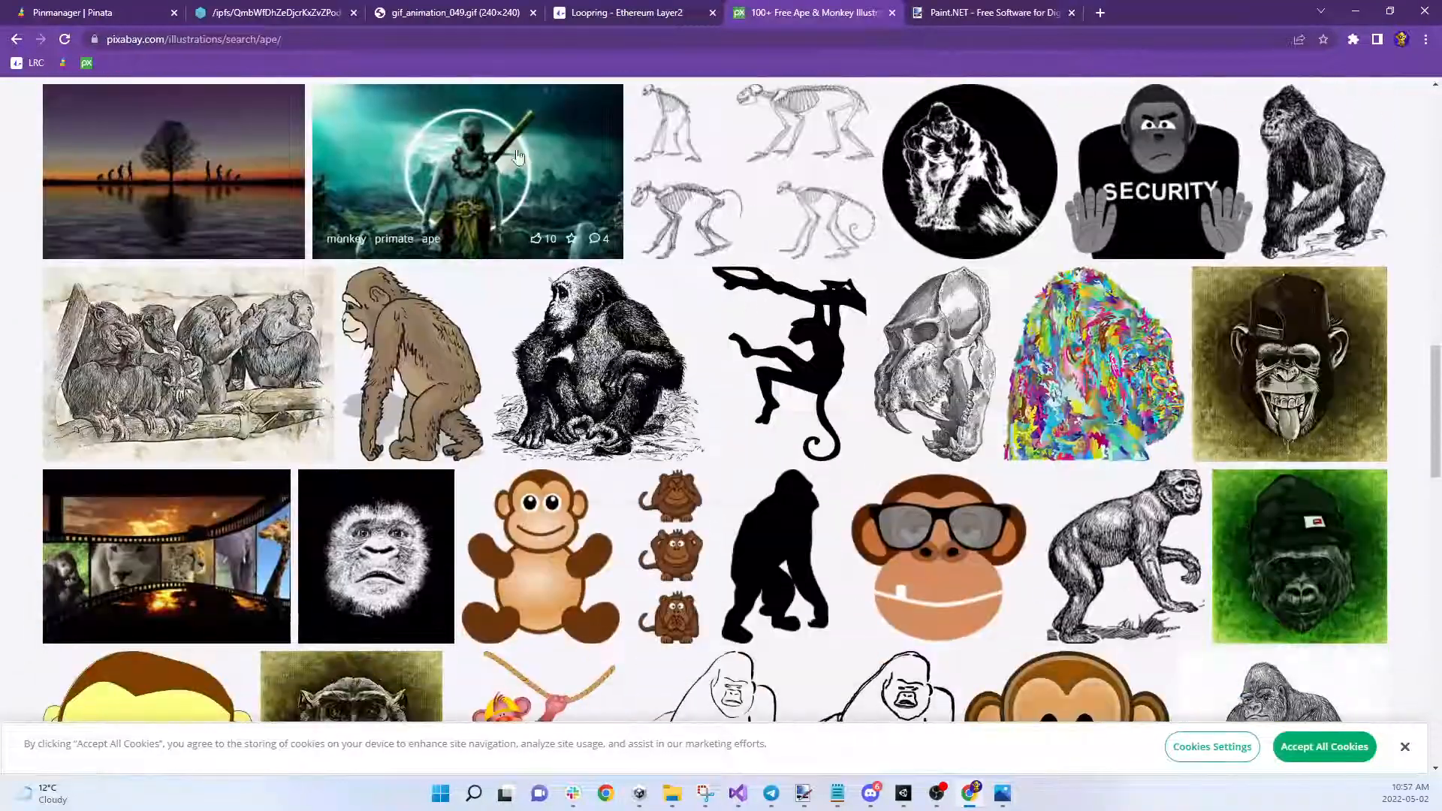
{"action": "scroll", "coordinate": [537, 225], "scroll_direction": "up", "scroll_amount": 9}
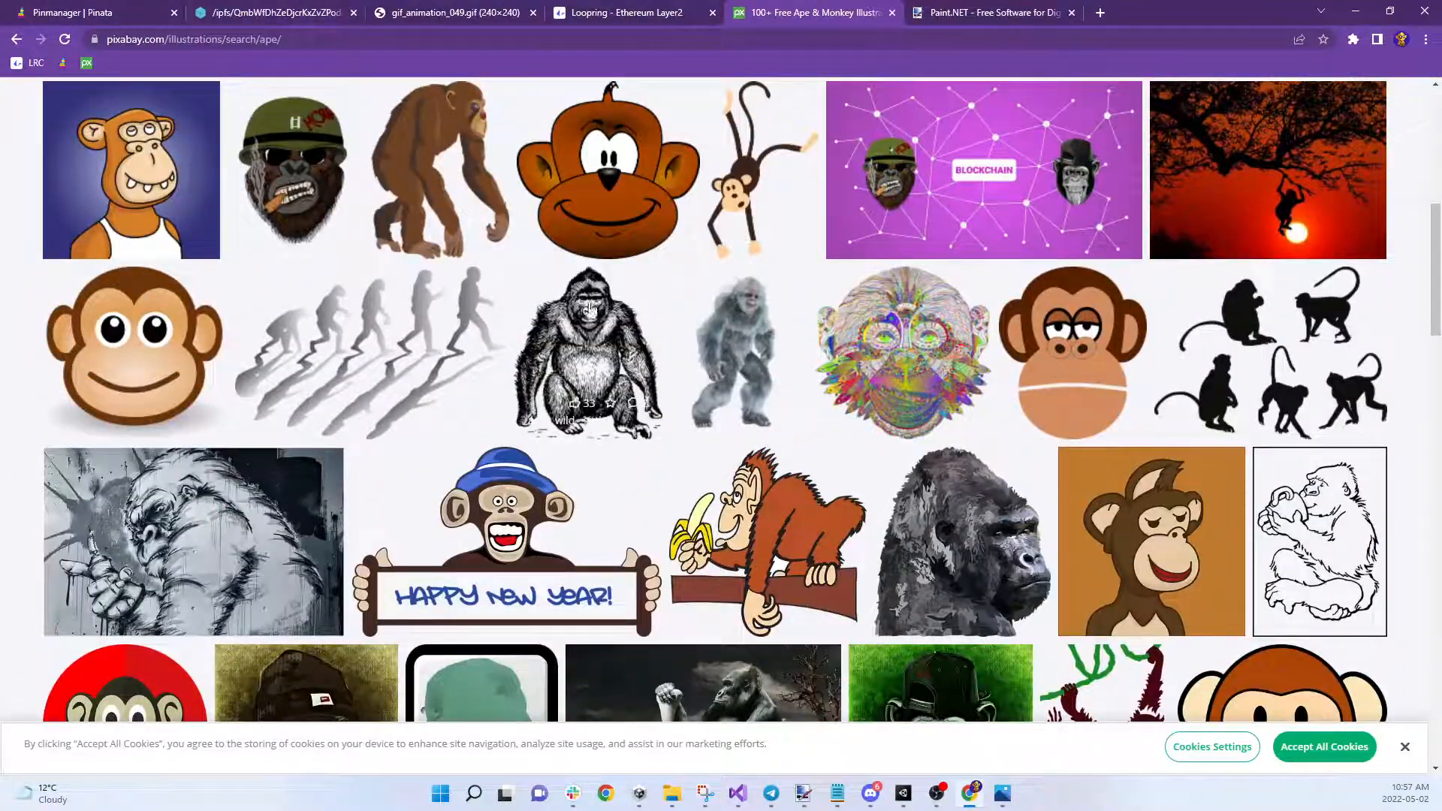
{"action": "scroll", "coordinate": [737, 386], "scroll_direction": "up", "scroll_amount": 8}
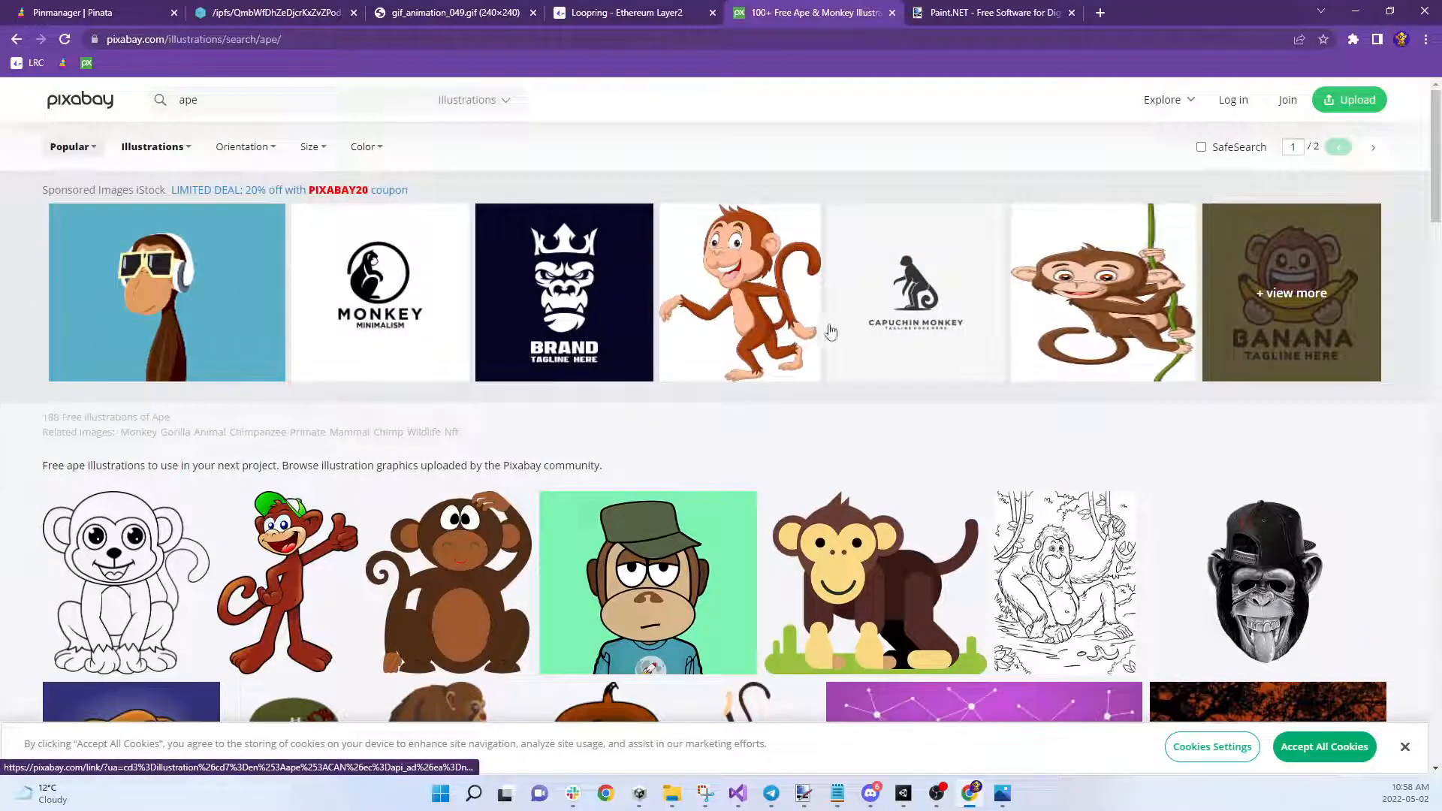
{"action": "scroll", "coordinate": [826, 330], "scroll_direction": "down", "scroll_amount": 15}
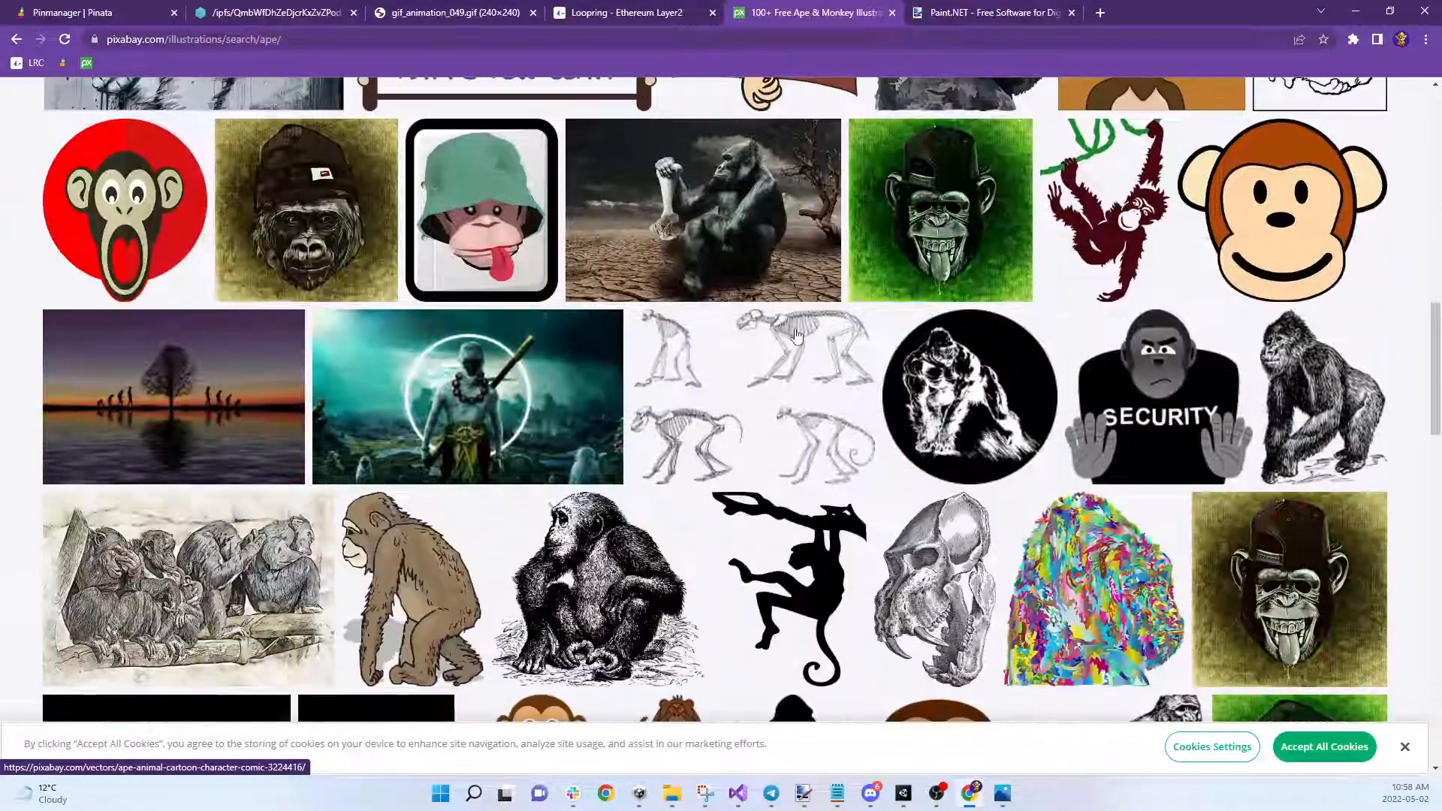
{"action": "scroll", "coordinate": [796, 336], "scroll_direction": "down", "scroll_amount": 10}
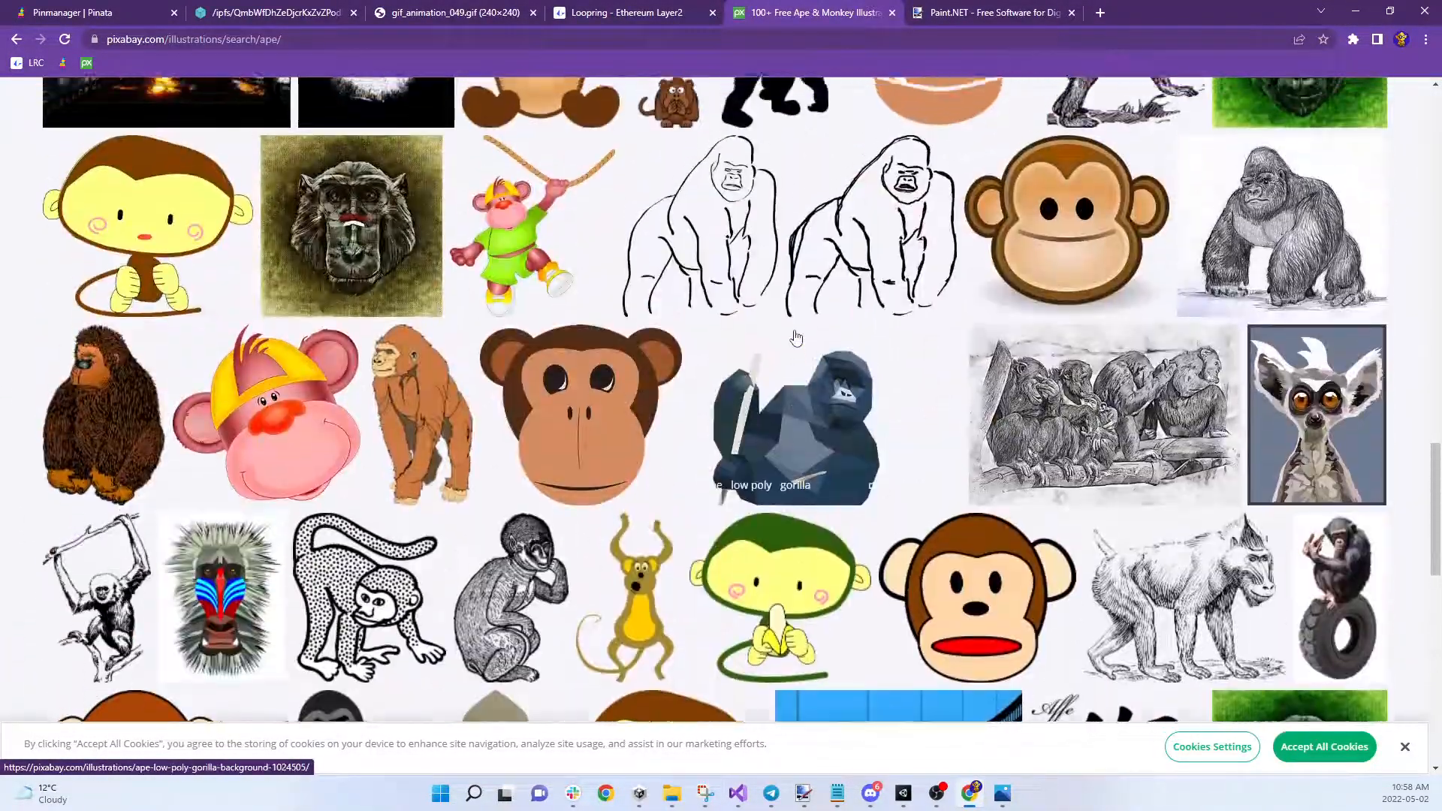
{"action": "scroll", "coordinate": [797, 336], "scroll_direction": "up", "scroll_amount": 4}
{"action": "scroll", "coordinate": [841, 308], "scroll_direction": "down", "scroll_amount": 6}
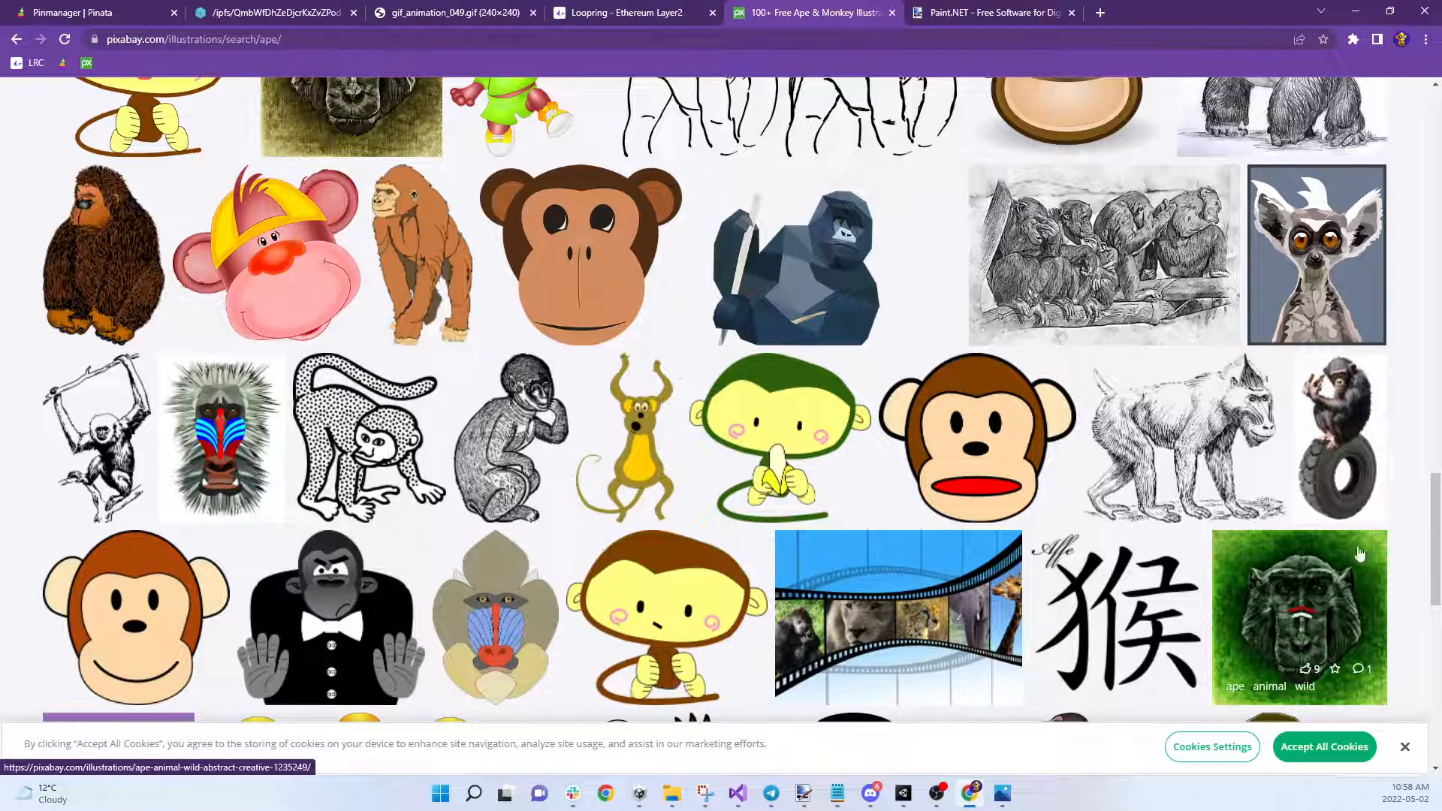
Open the green 'Ape Animal Wild' illustration's page, a free 2289×2289 JPG
{"action": "left_click", "coordinate": [1350, 595]}
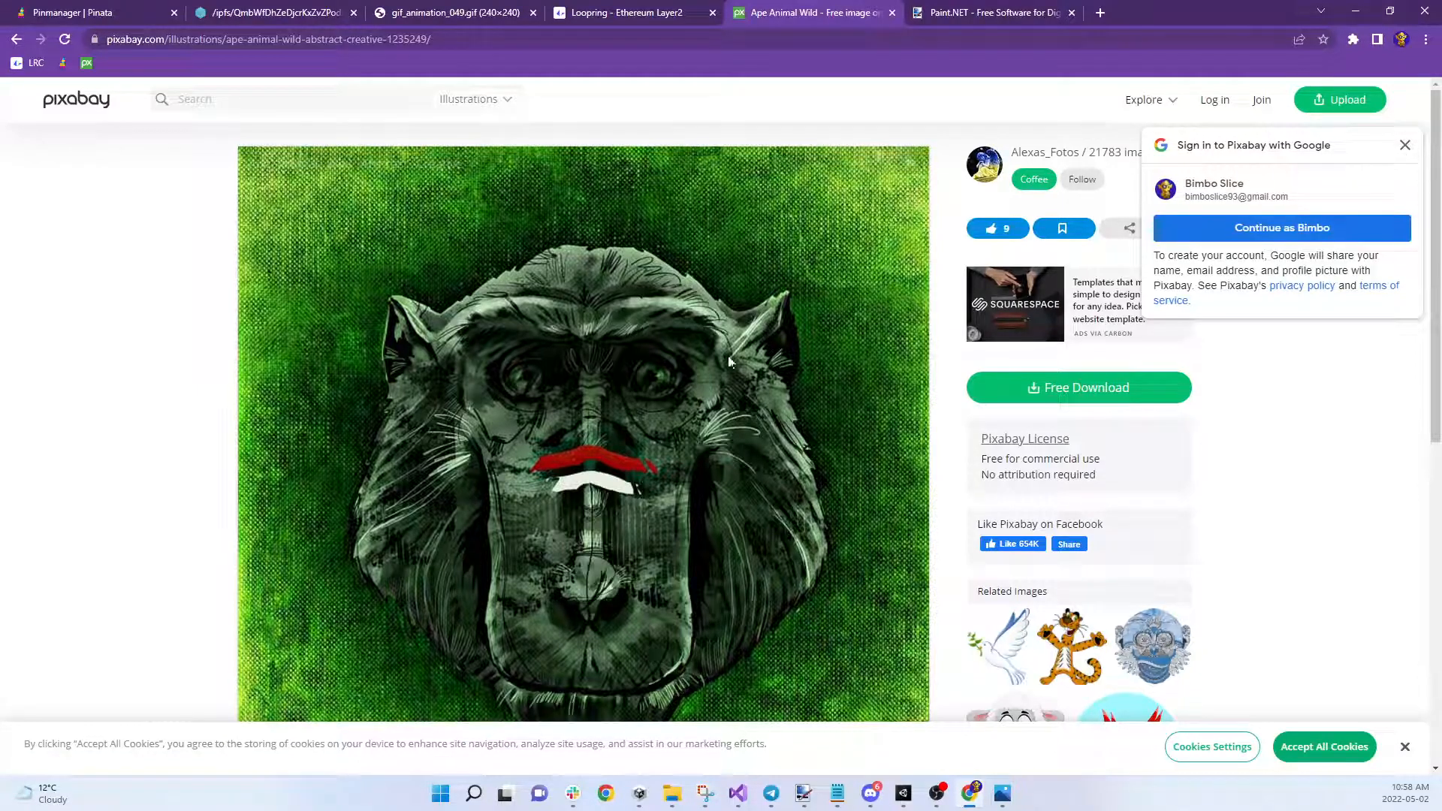
{"action": "scroll", "coordinate": [422, 435], "scroll_direction": "down", "scroll_amount": 8}
{"action": "scroll", "coordinate": [422, 434], "scroll_direction": "up", "scroll_amount": 8}
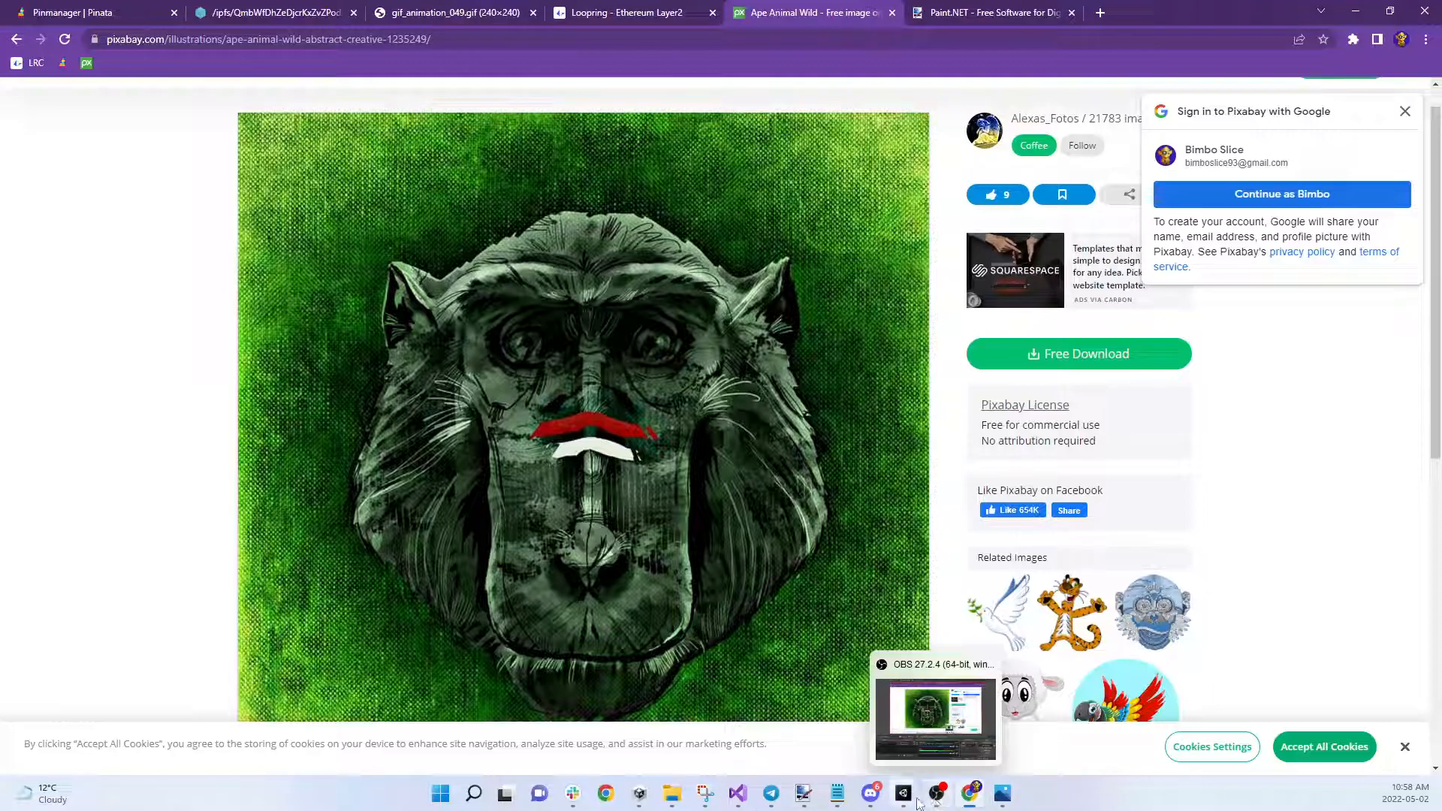
Bring up the Orbit NFT Unity project, move the Recorder aside, and run the scene in Play mode
{"action": "mouse_move", "coordinate": [911, 801]}
{"action": "left_click", "coordinate": [1057, 717]}
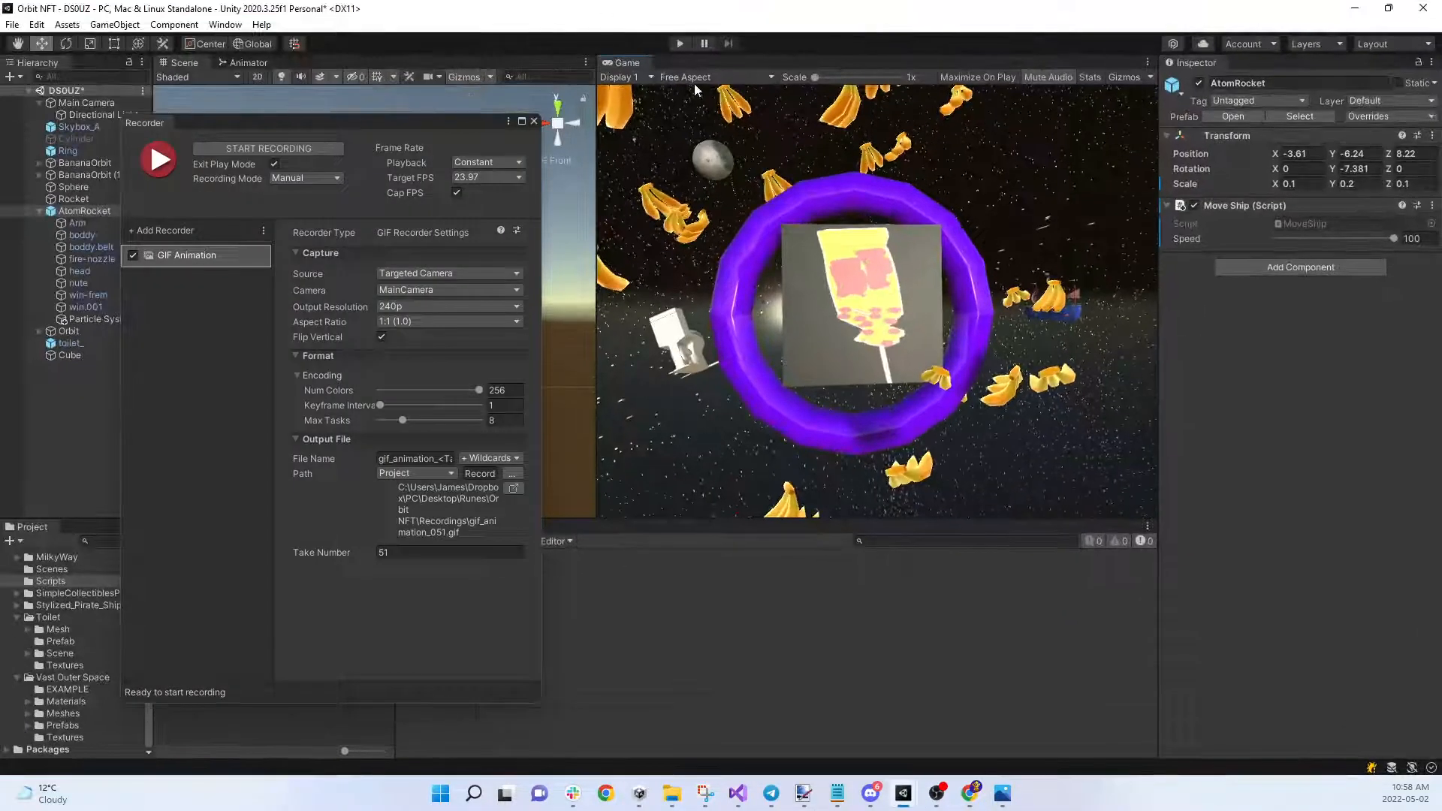
{"action": "left_click_drag", "start_coordinate": [420, 125], "coordinate": [638, 0]}
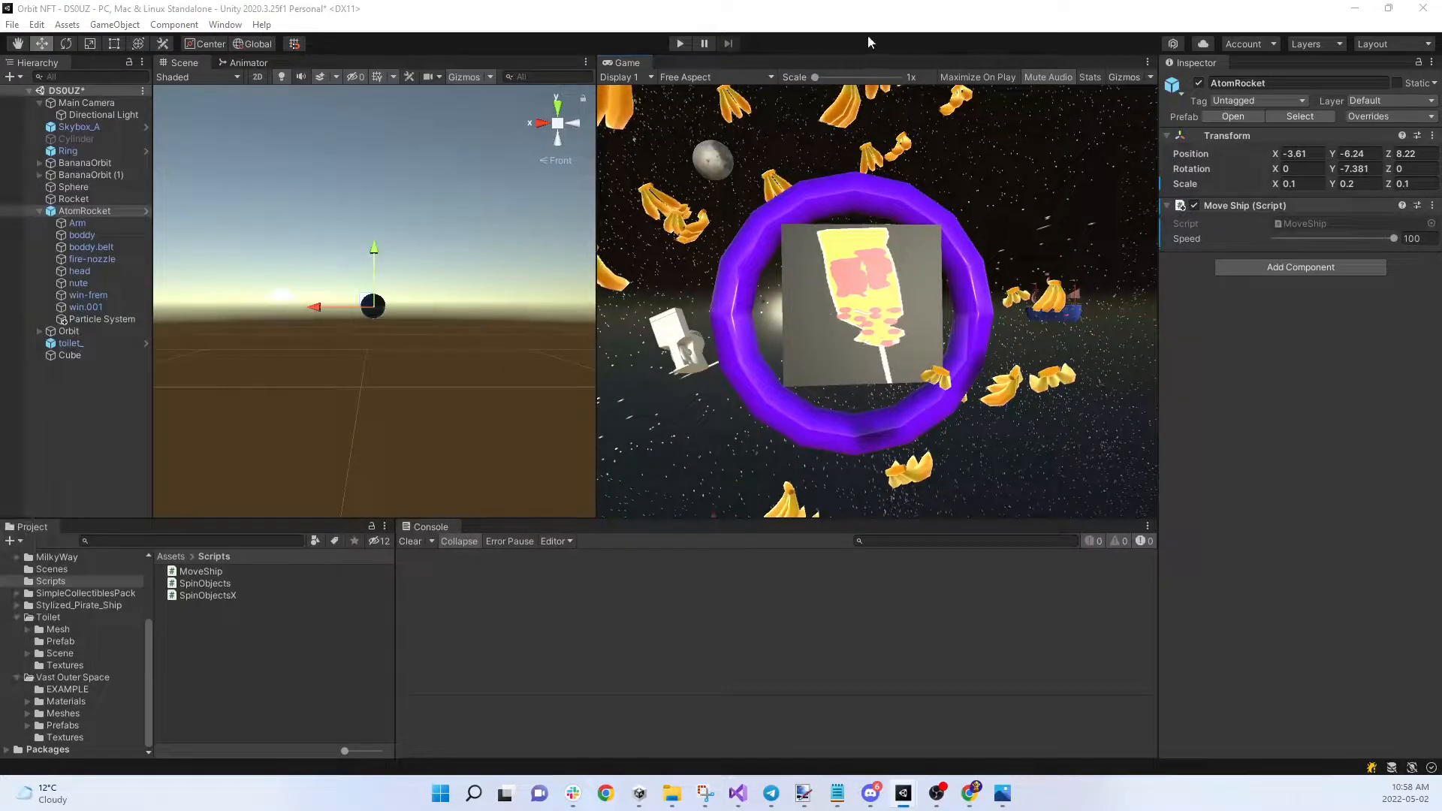
{"action": "left_click", "coordinate": [678, 43]}
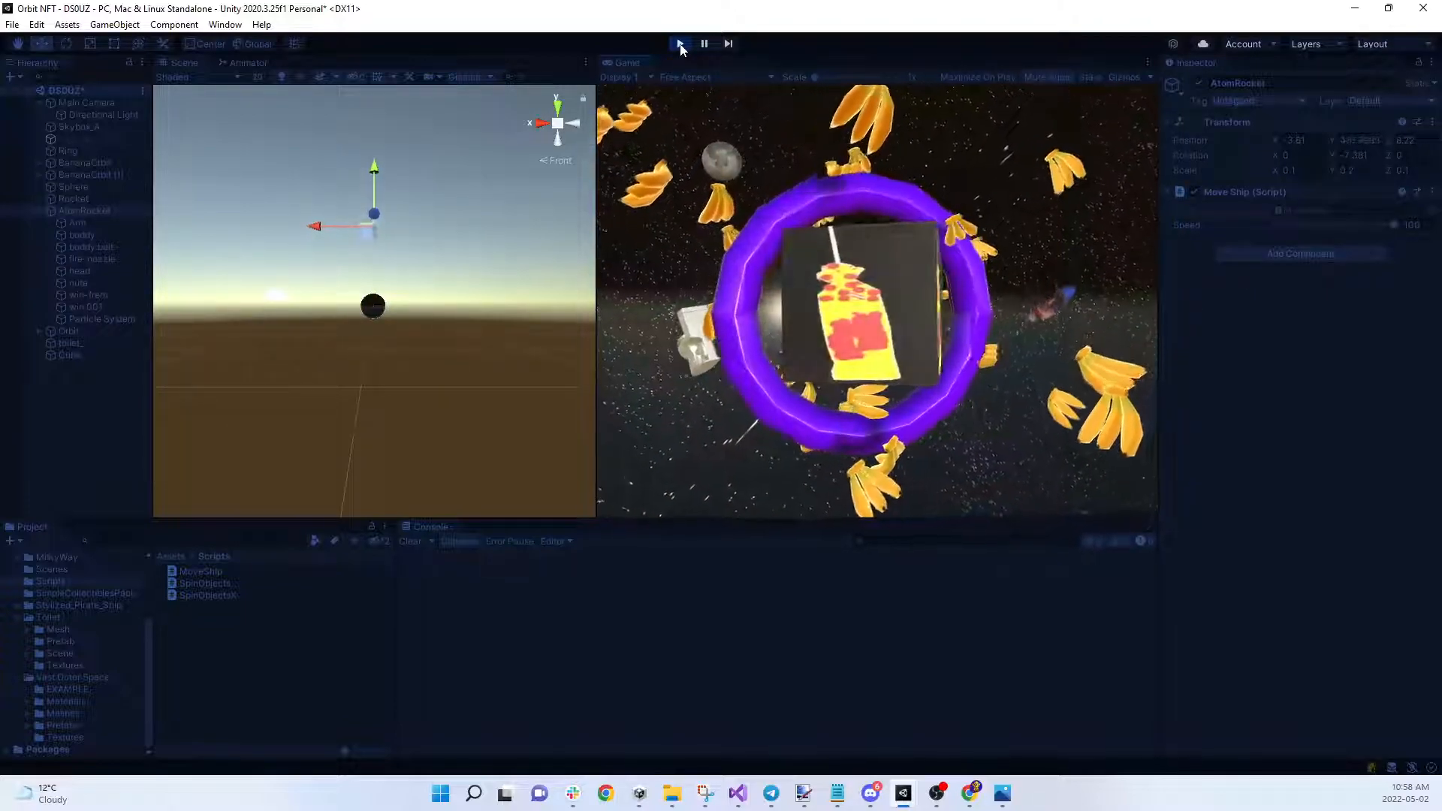
Minimize Unity and Chrome, leaving the Orbit NFT Recordings folder open over the desktop
{"action": "left_click", "coordinate": [1355, 7]}
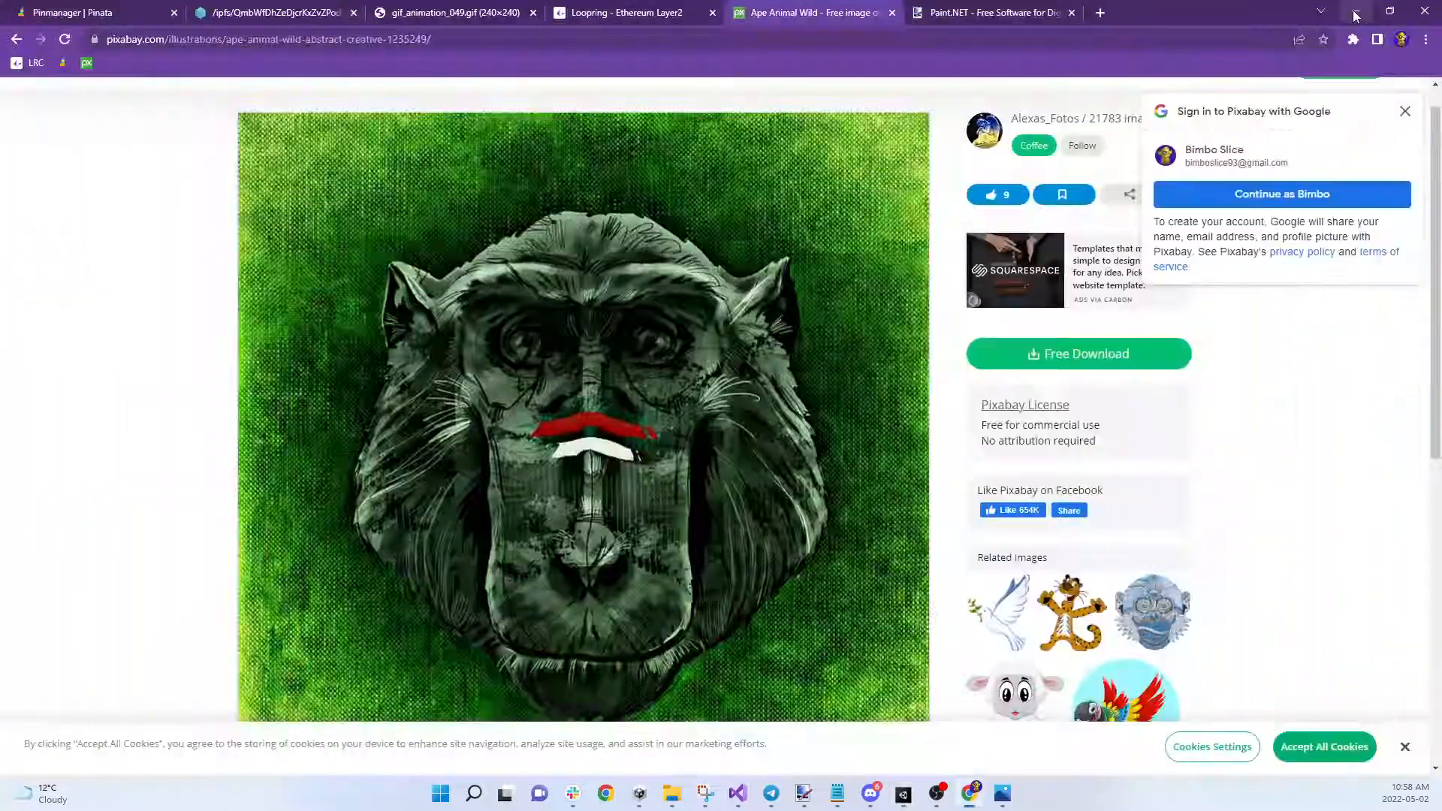
{"action": "mouse_move", "coordinate": [671, 802]}
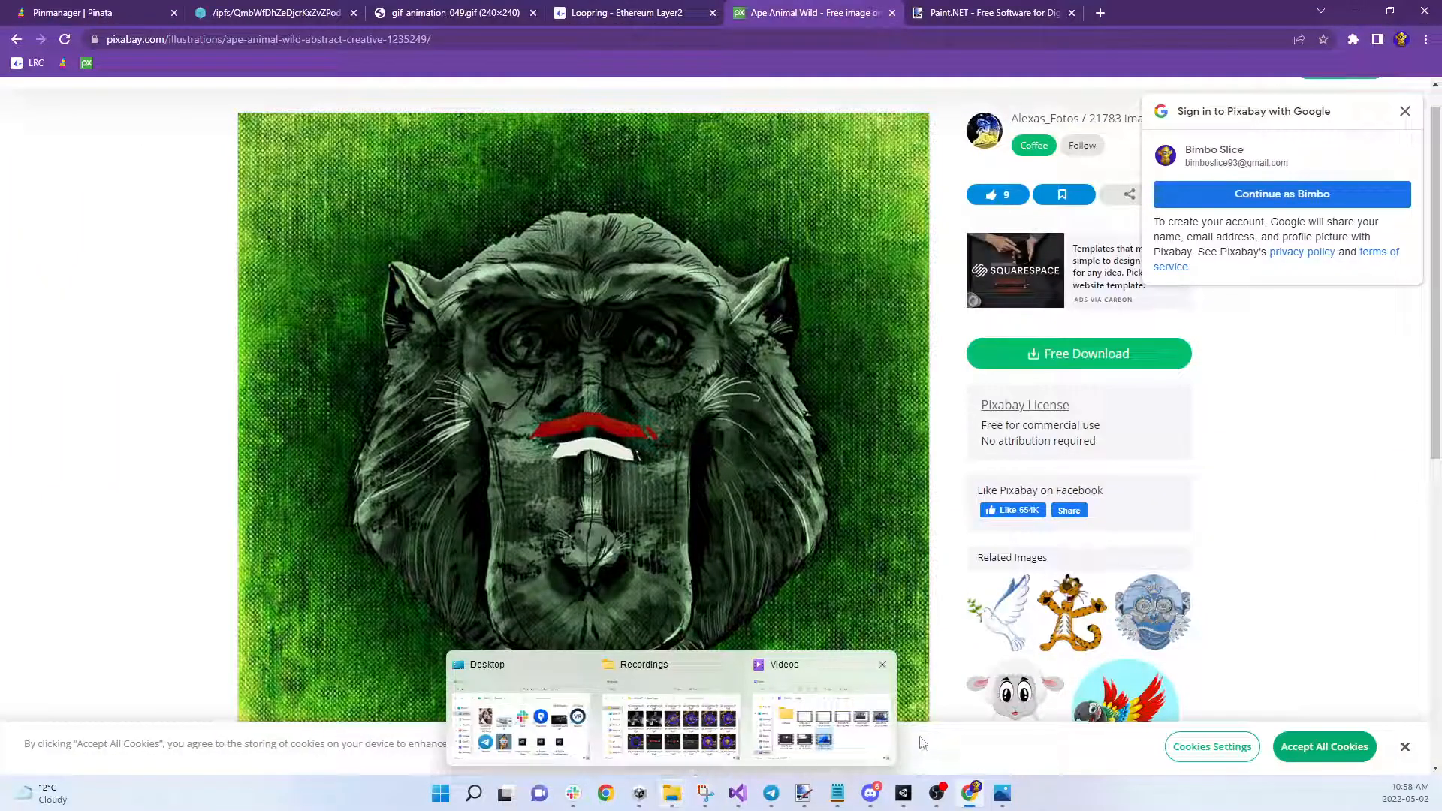
{"action": "left_click", "coordinate": [732, 724]}
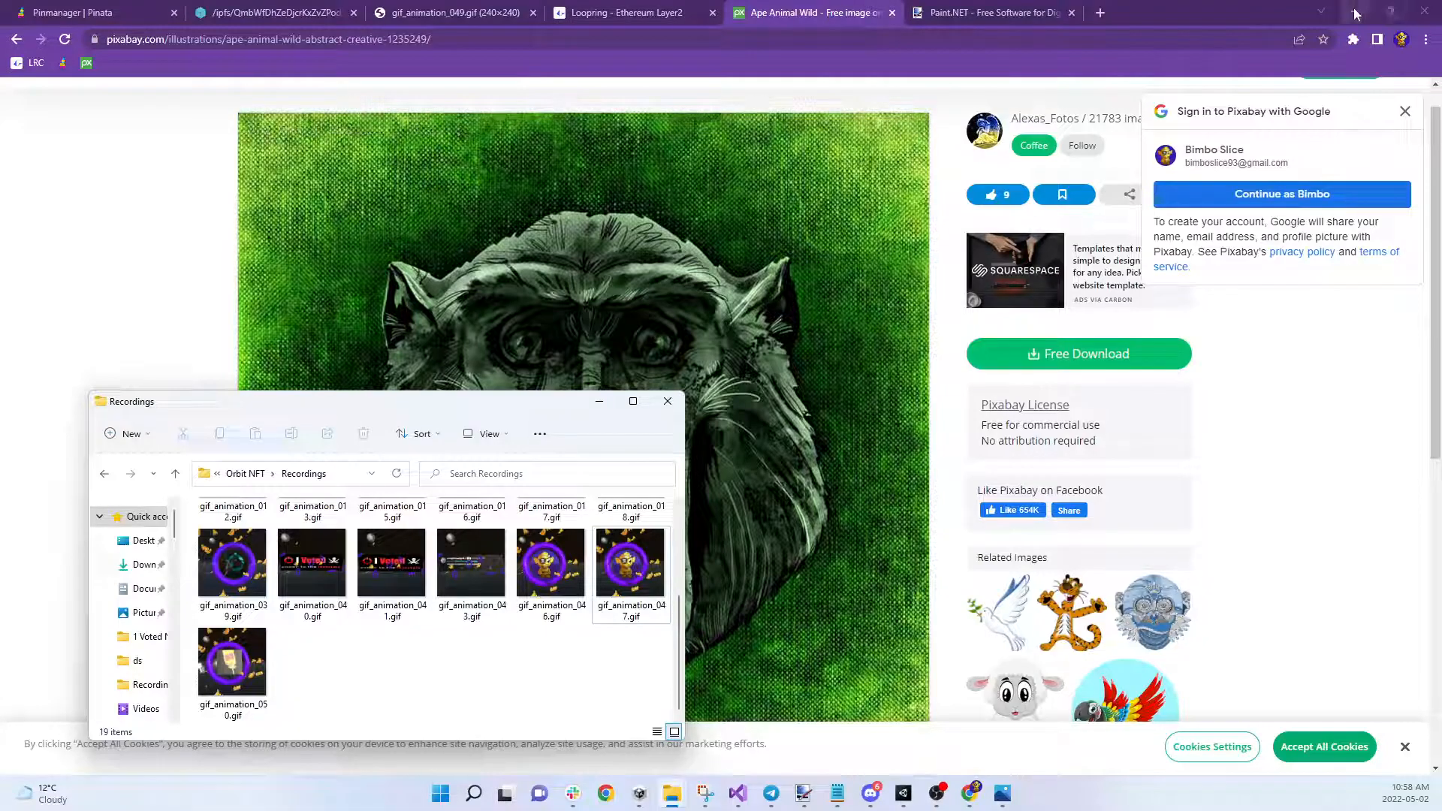
{"action": "left_click", "coordinate": [1355, 10]}
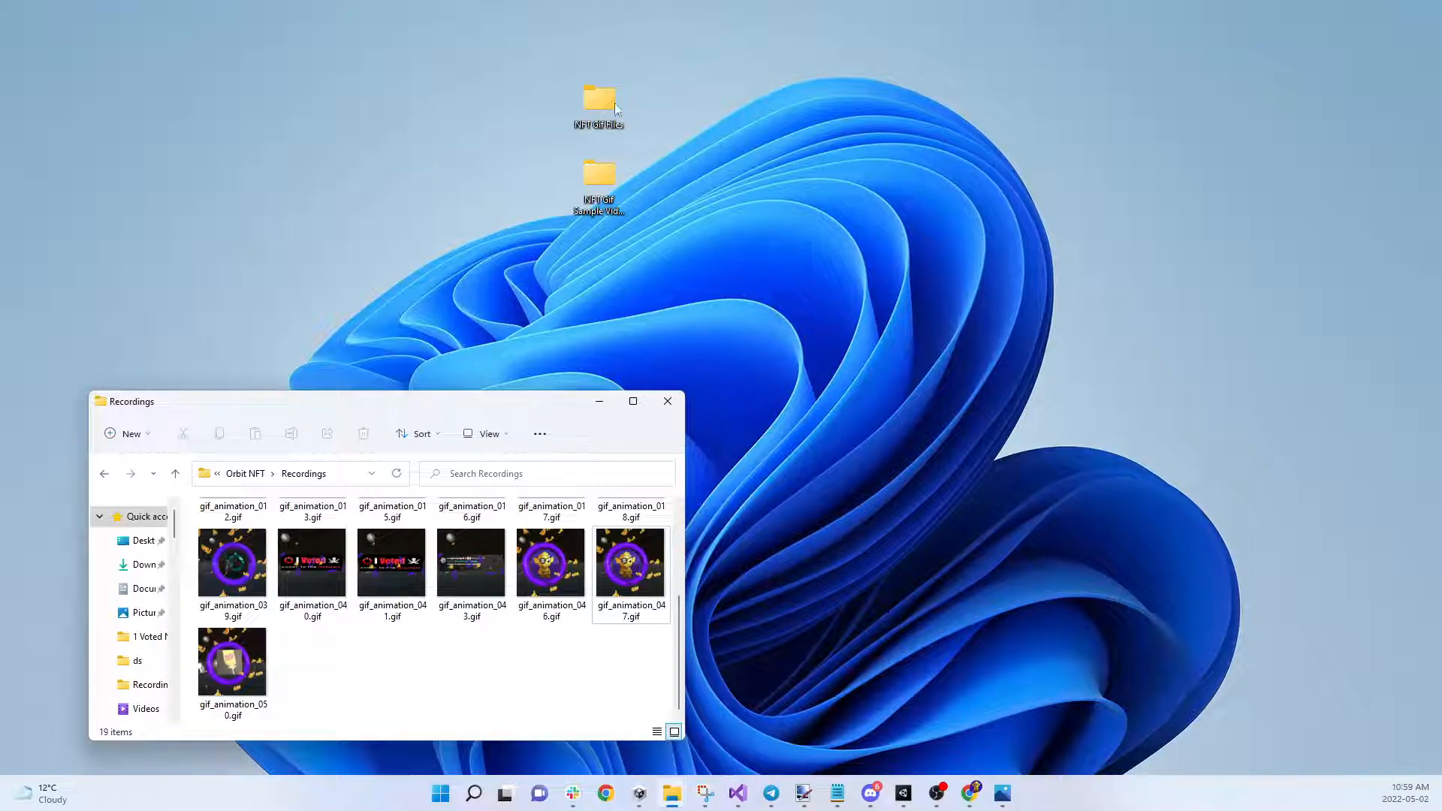
Create a new desktop folder named 'NFT Video Sample part 2'
{"action": "right_click", "coordinate": [889, 341]}
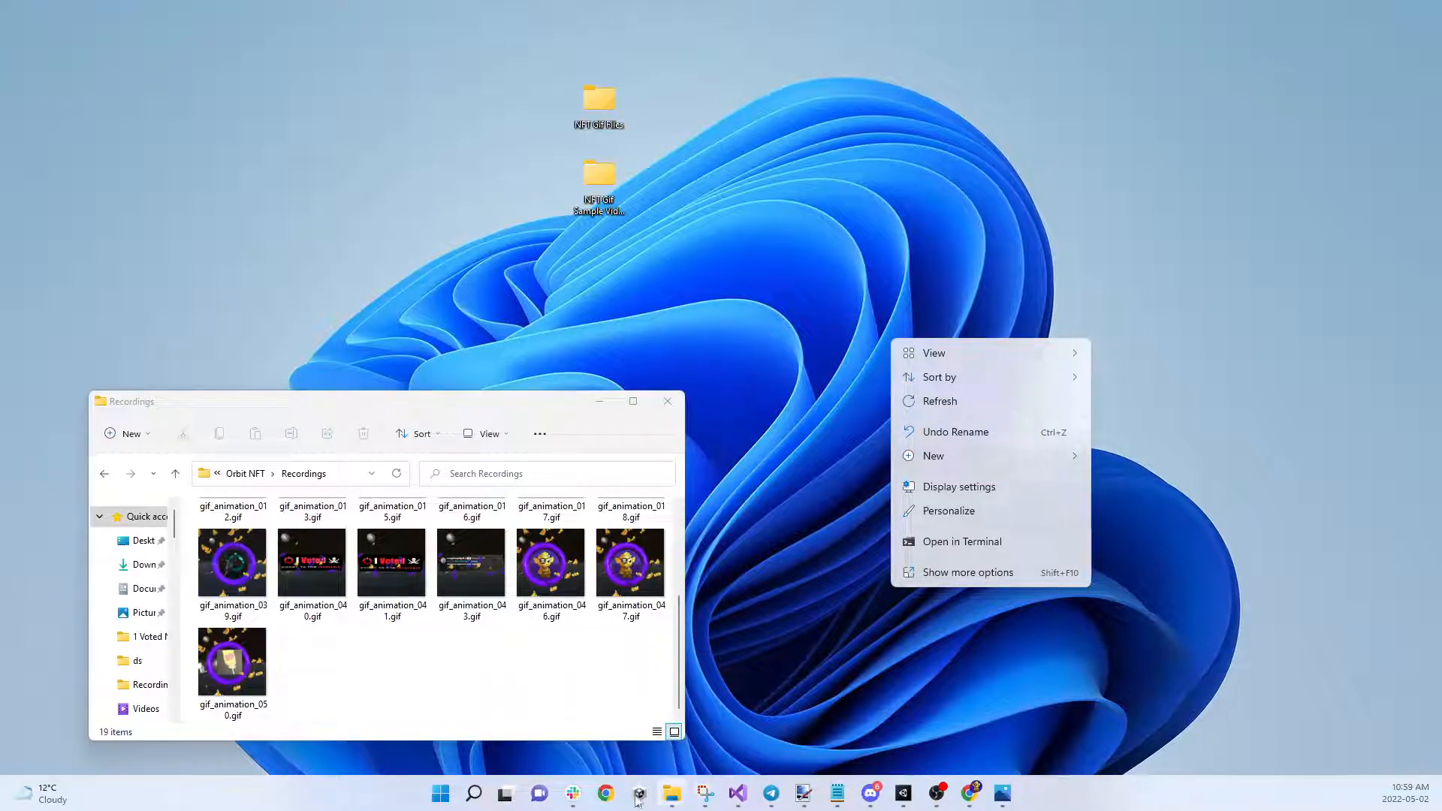
{"action": "left_click", "coordinate": [931, 460]}
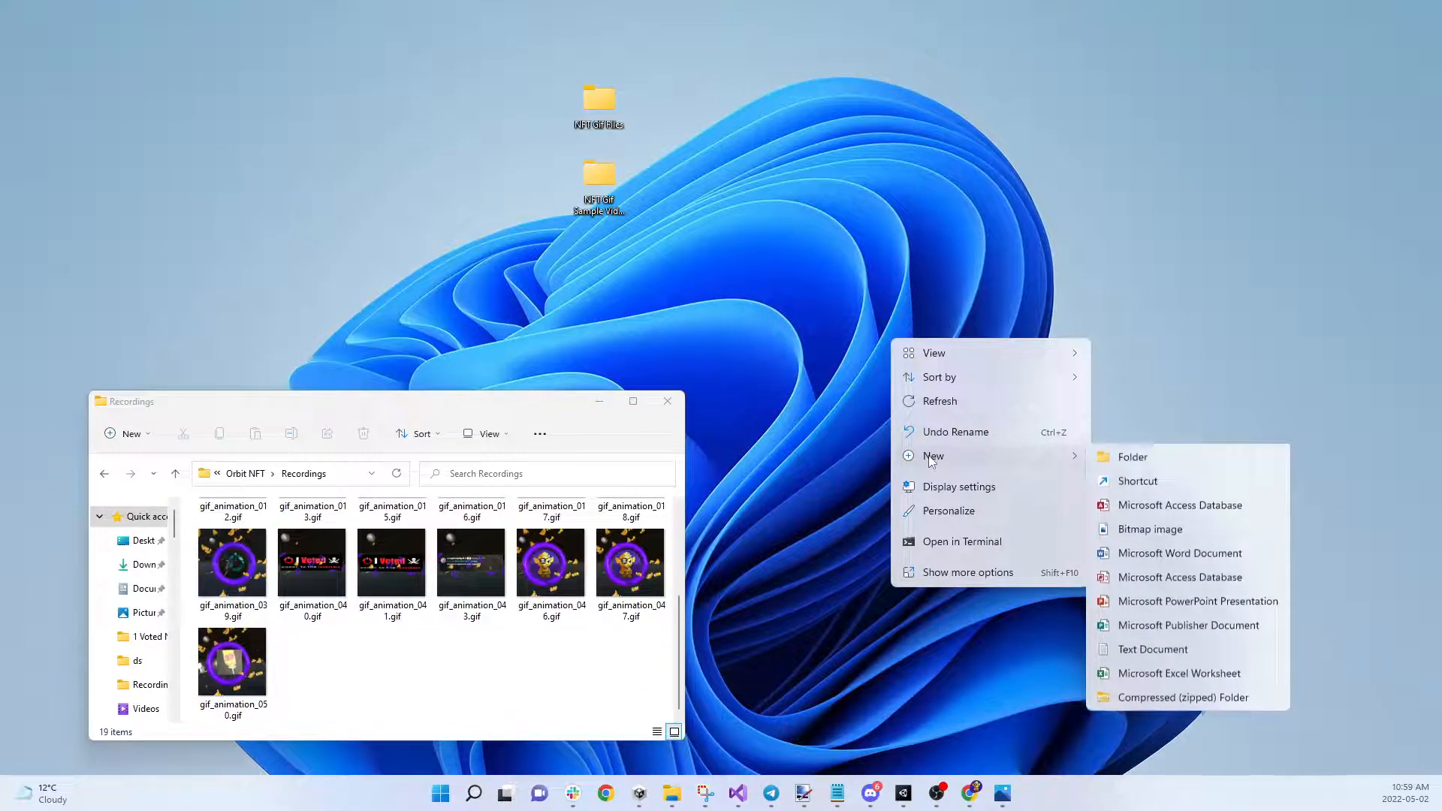
{"action": "left_click", "coordinate": [1126, 457]}
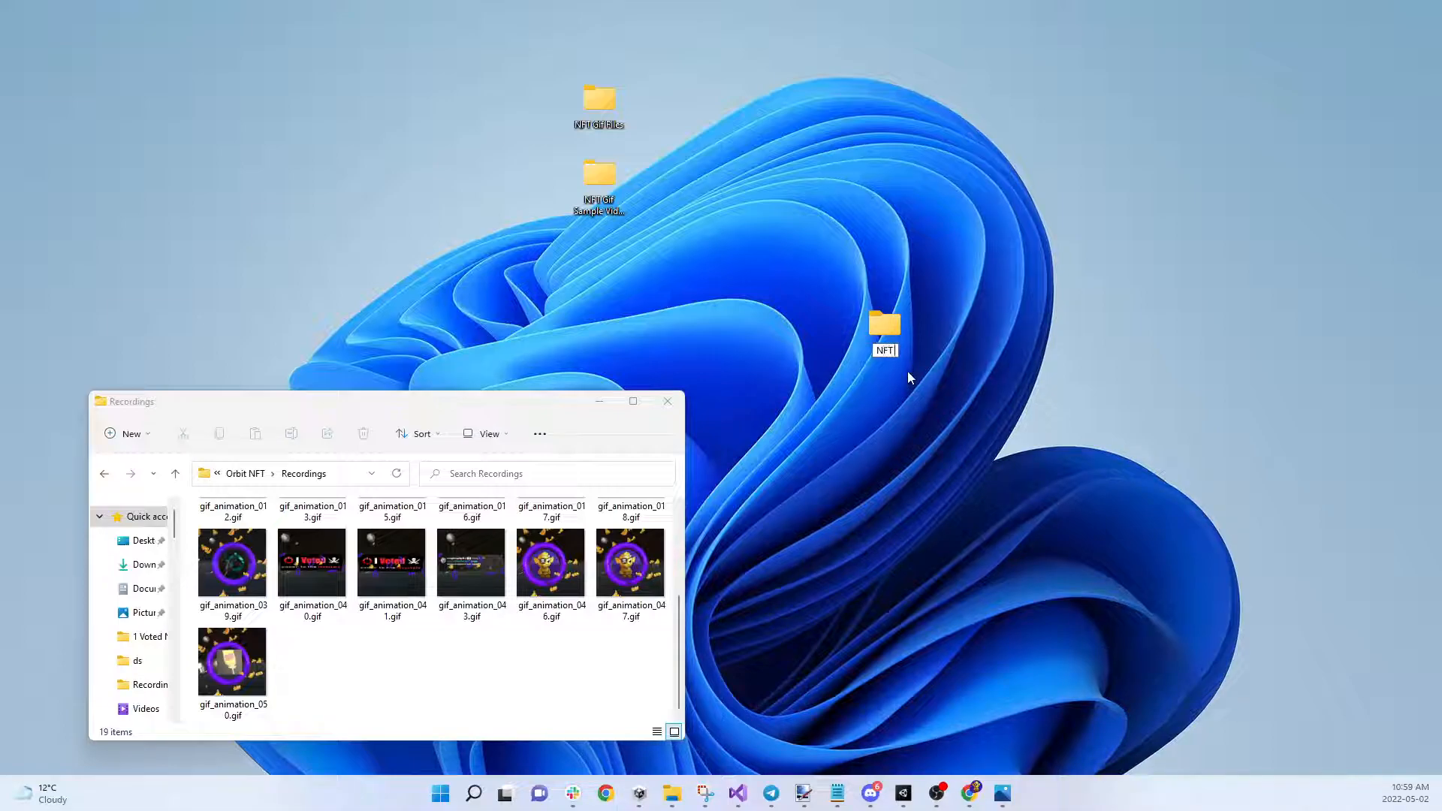
{"action": "type", "text": "NFT Video Sample part 2"}
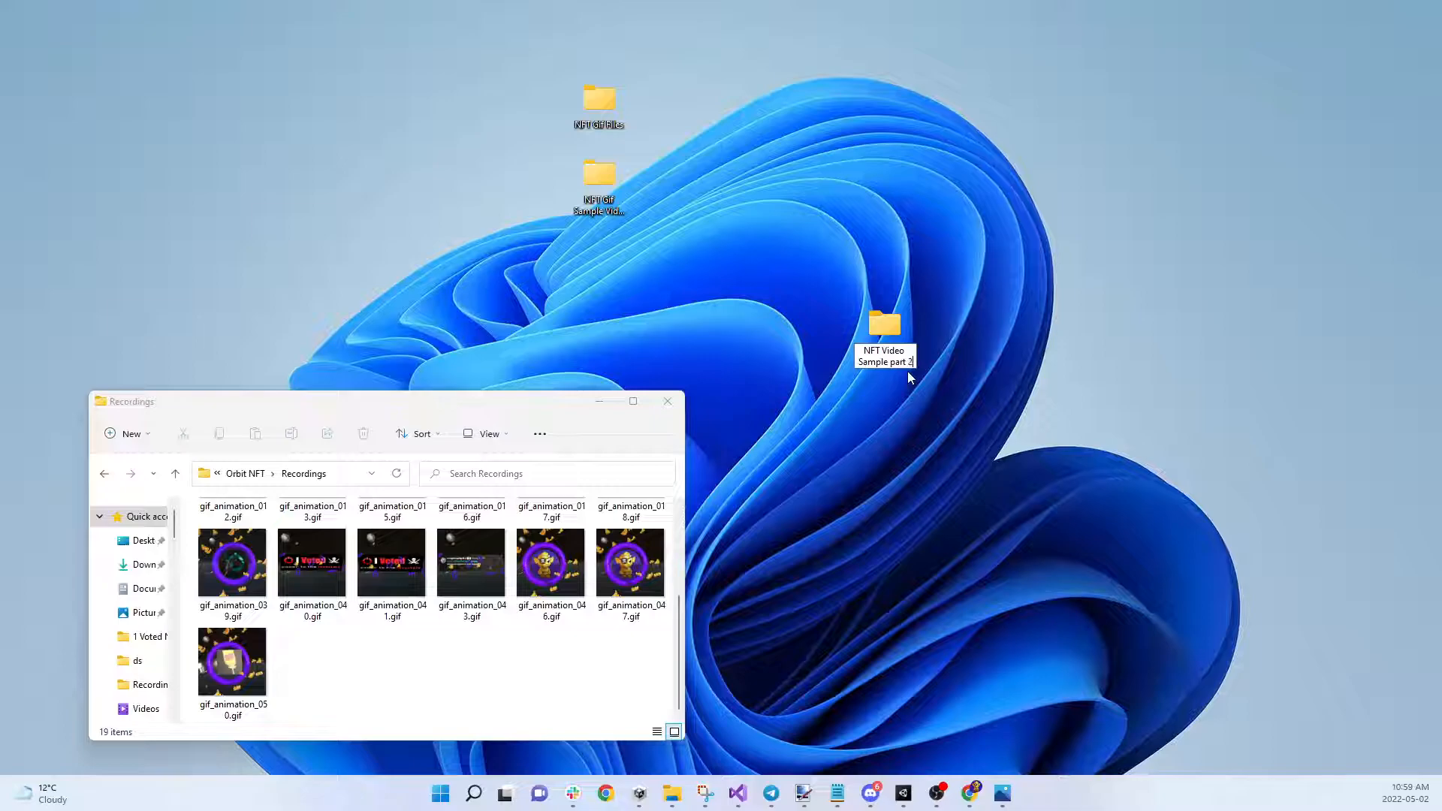
{"action": "left_click", "coordinate": [951, 388]}
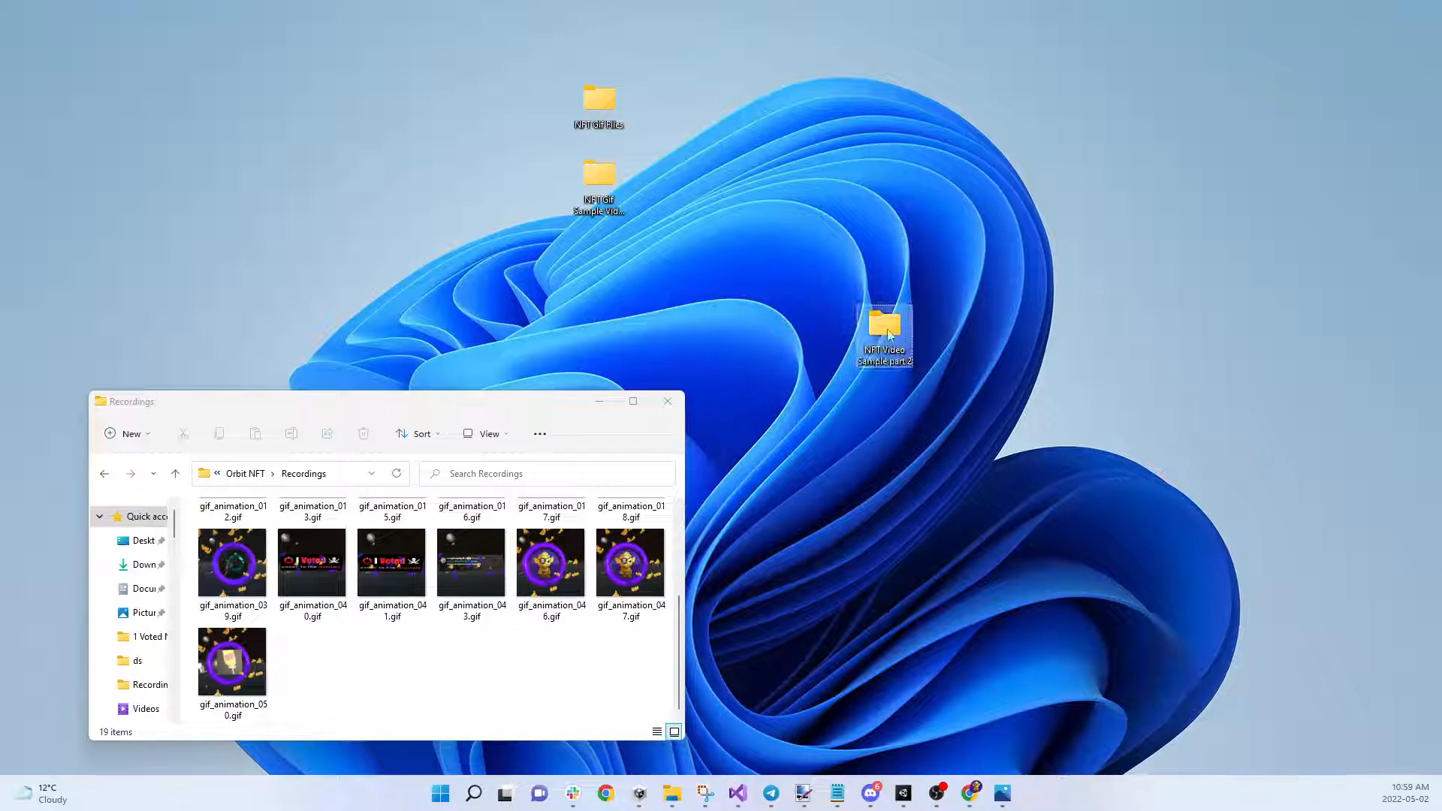
Move gif_animation_050.gif into 'NFT Video Sample part 2', check it, and close both folders
{"action": "left_click", "coordinate": [232, 660]}
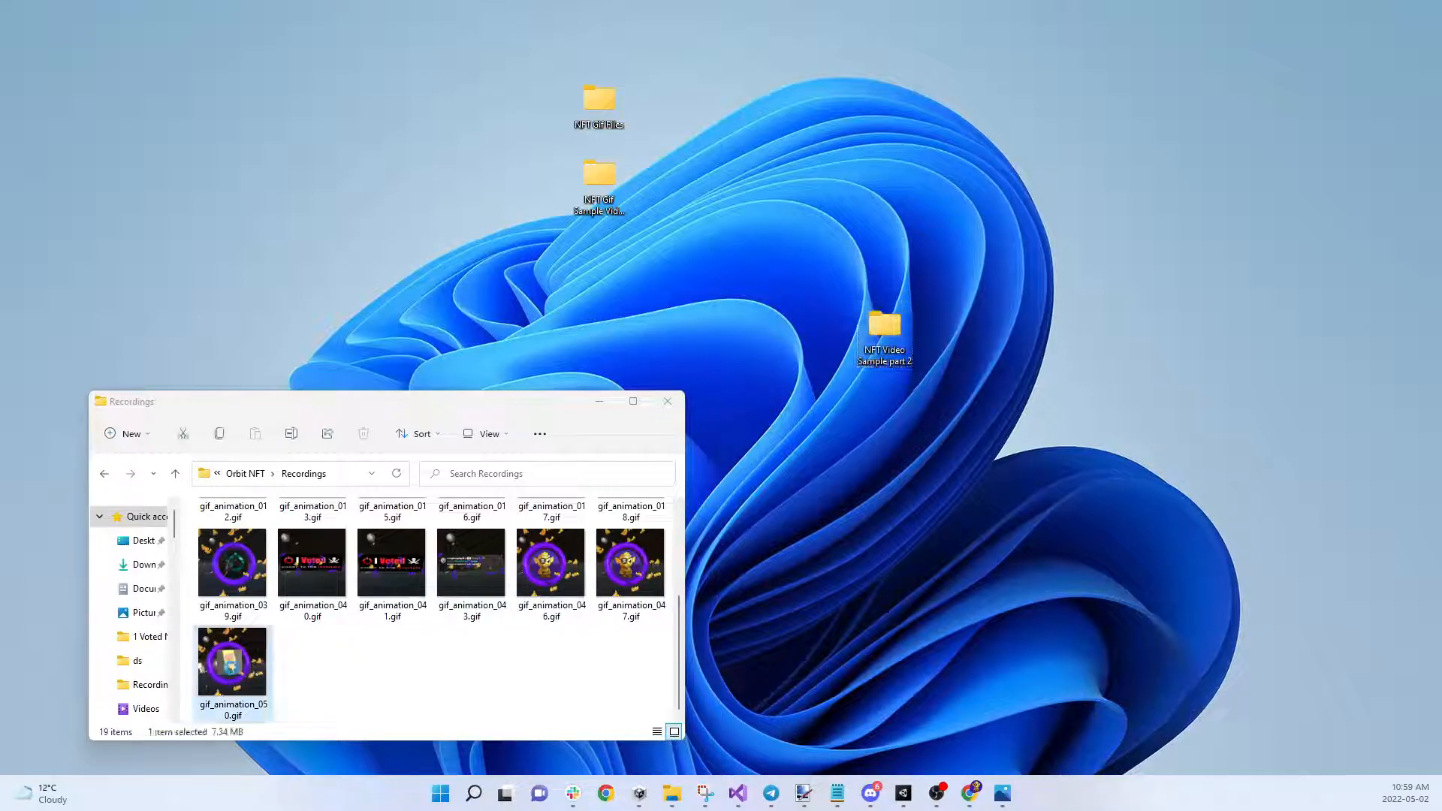
{"action": "left_click_drag", "start_coordinate": [232, 661], "coordinate": [897, 344]}
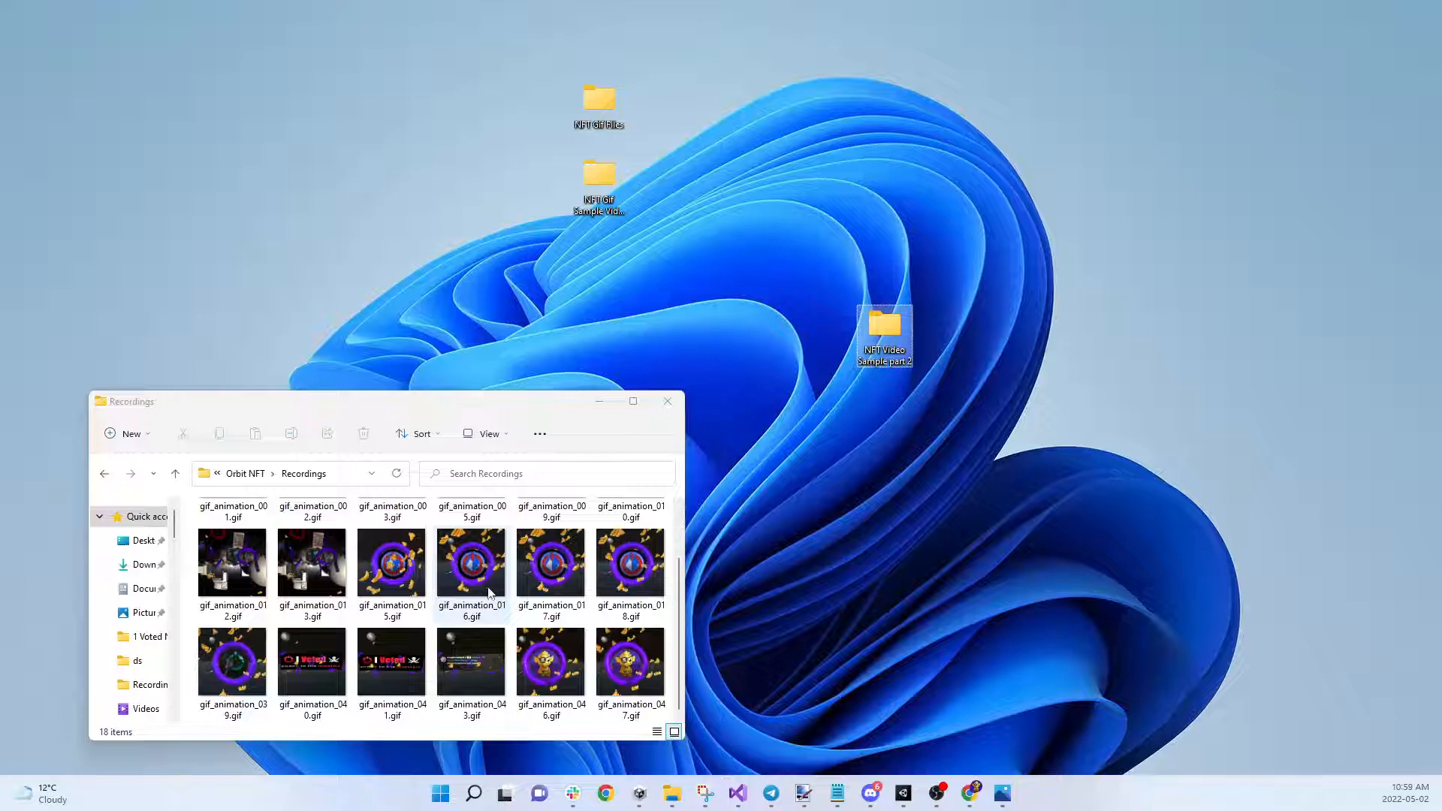
{"action": "scroll", "coordinate": [545, 587], "scroll_direction": "up", "scroll_amount": 1}
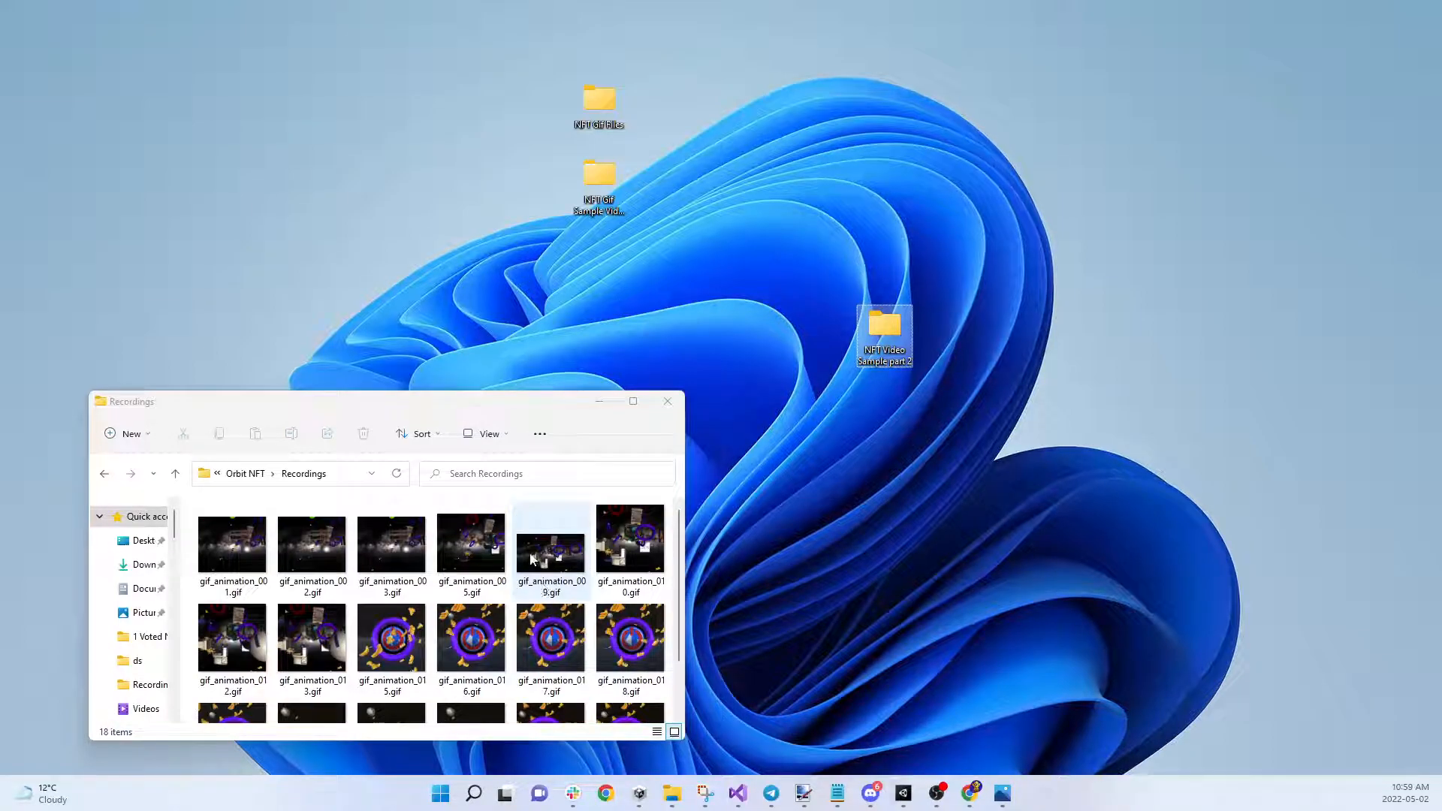
{"action": "scroll", "coordinate": [531, 559], "scroll_direction": "down", "scroll_amount": 1}
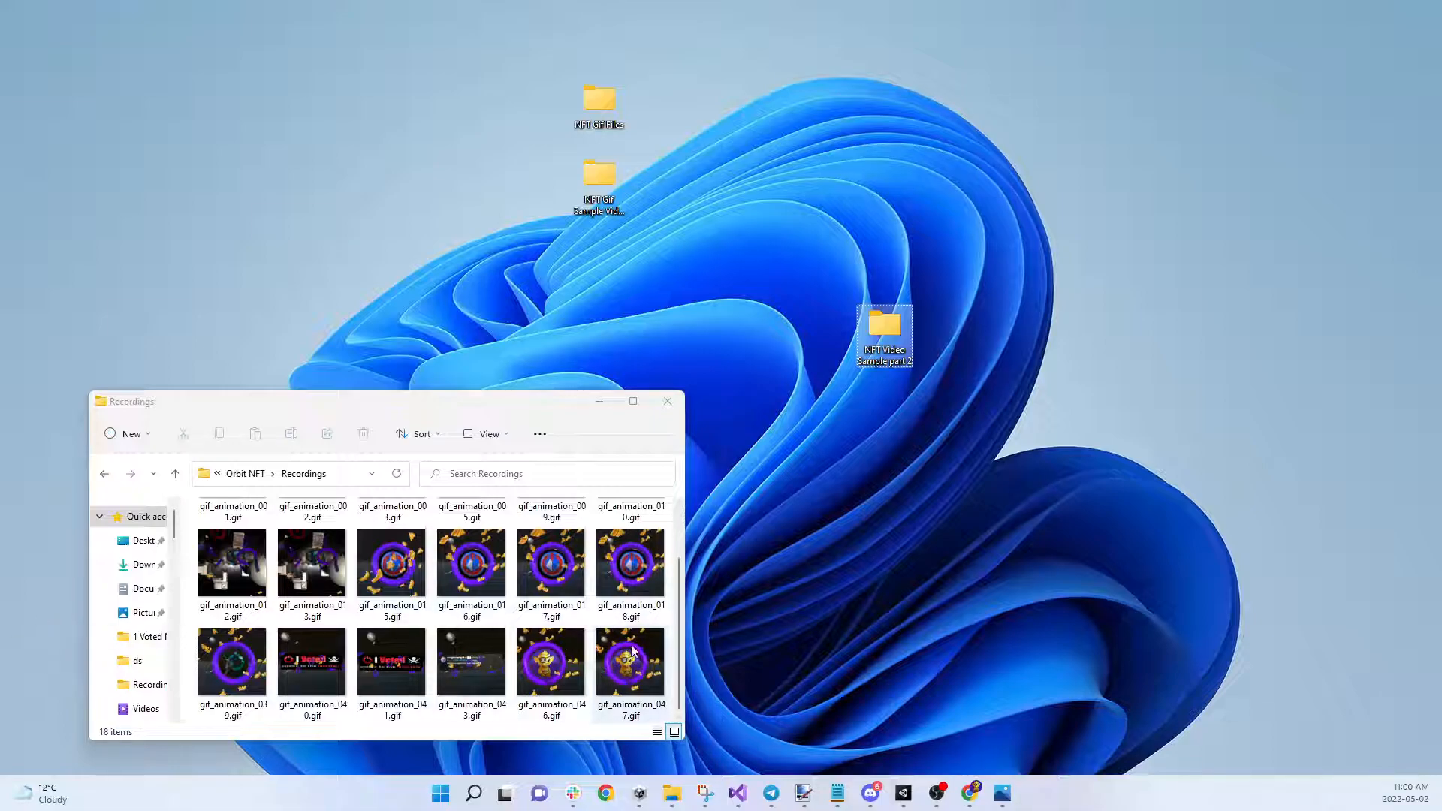
{"action": "left_click", "coordinate": [665, 408]}
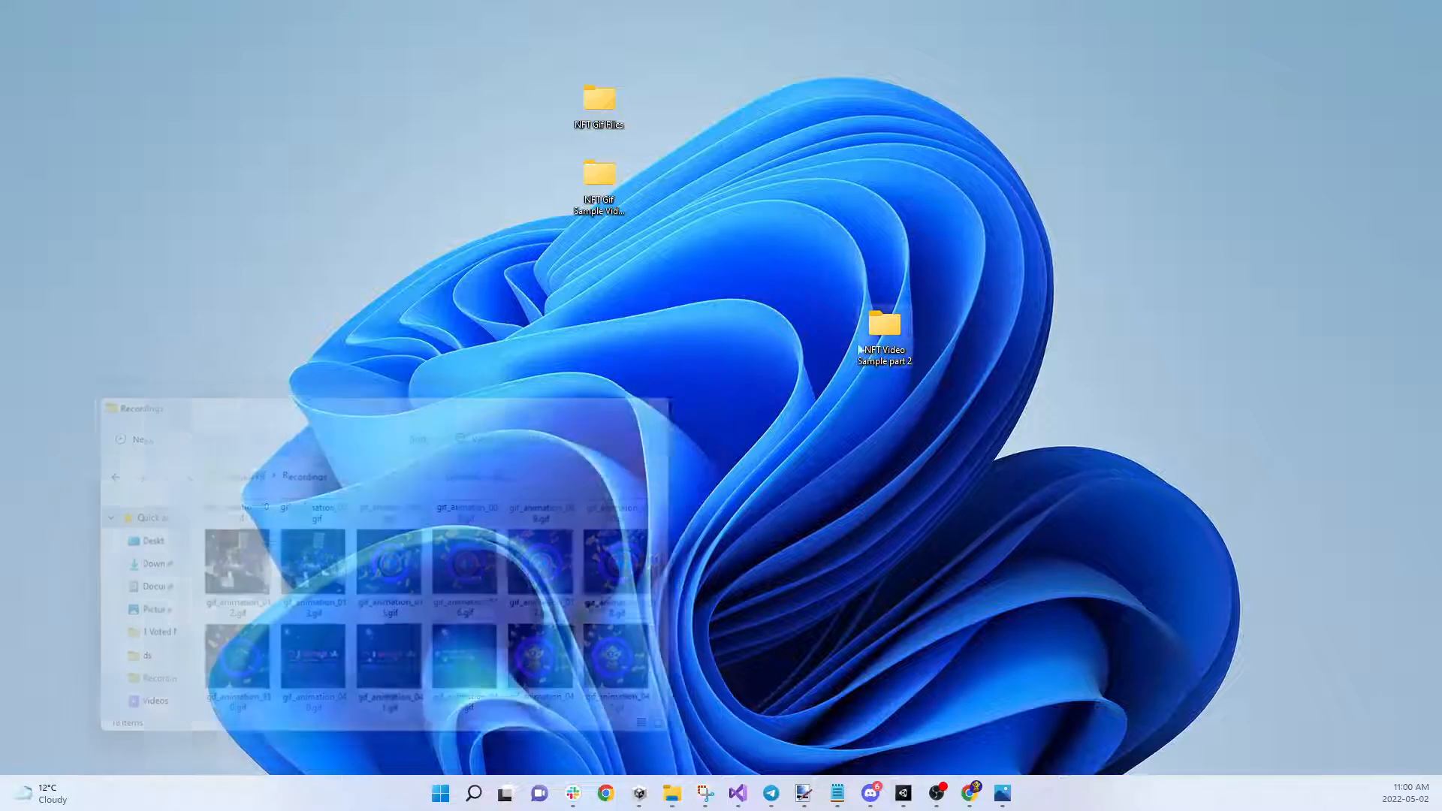
{"action": "double_click", "coordinate": [890, 325]}
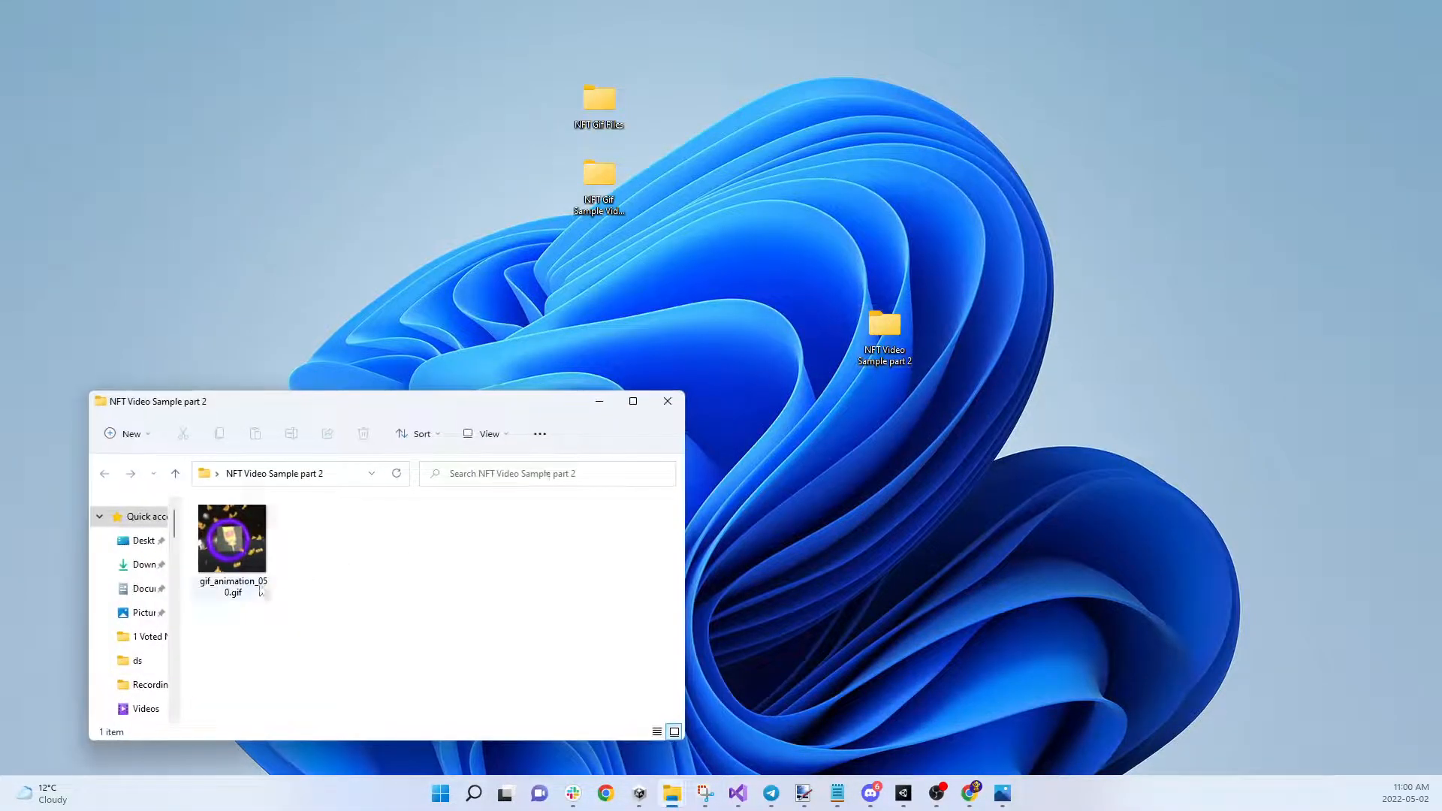
{"action": "left_click", "coordinate": [665, 404]}
Close the spare empty Chrome window and return to the Pinata file manager
{"action": "left_click", "coordinate": [605, 793]}
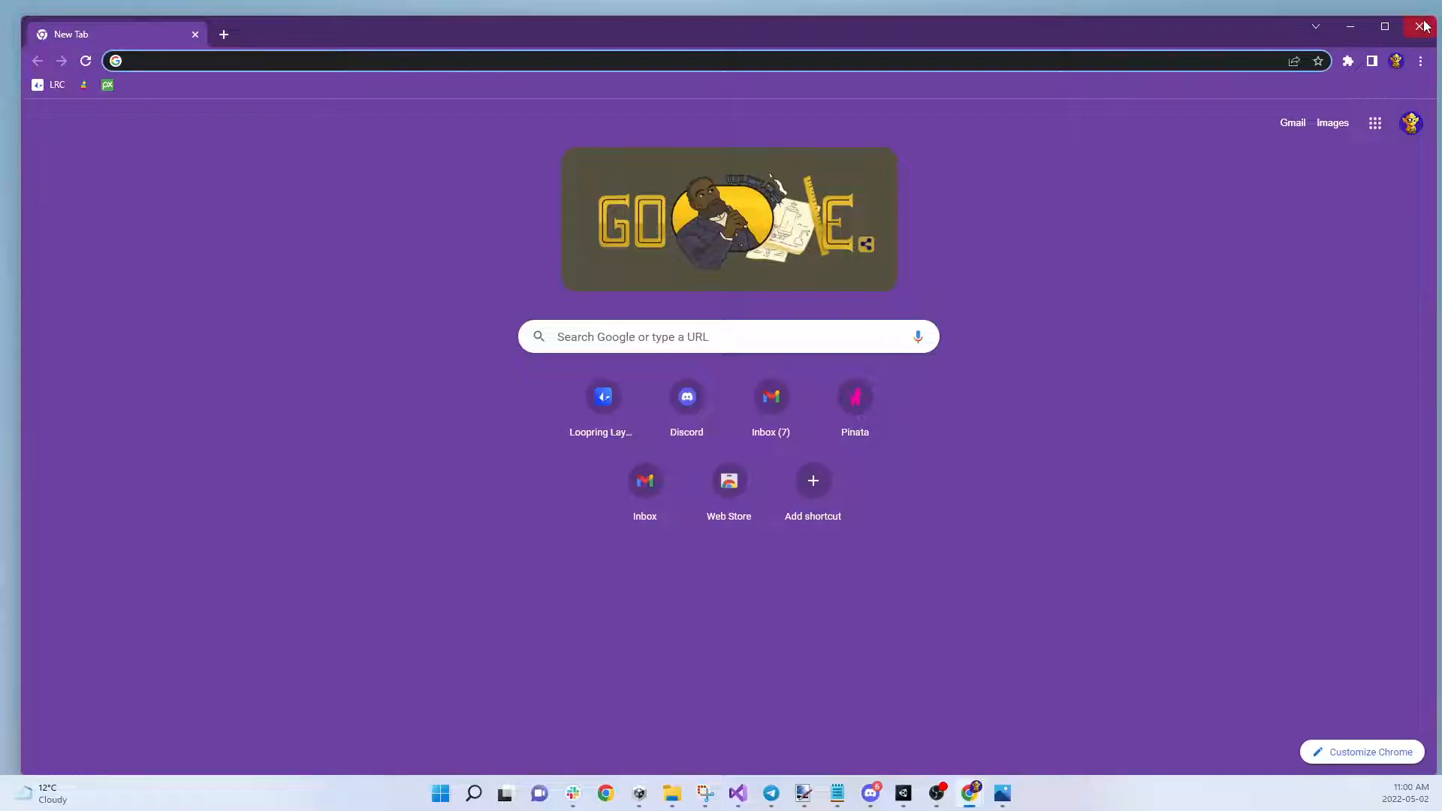
{"action": "left_click", "coordinate": [970, 798]}
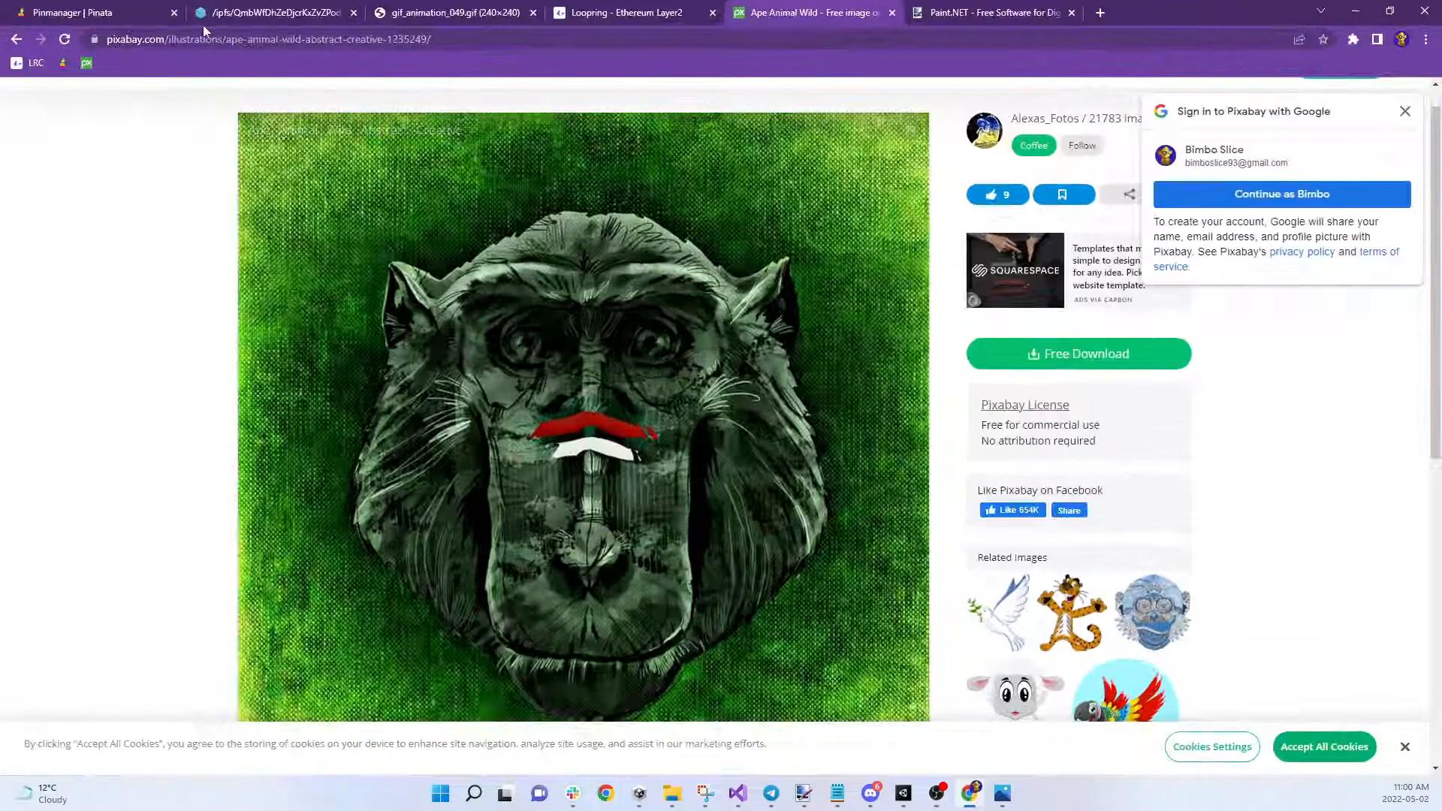
{"action": "left_click", "coordinate": [113, 22]}
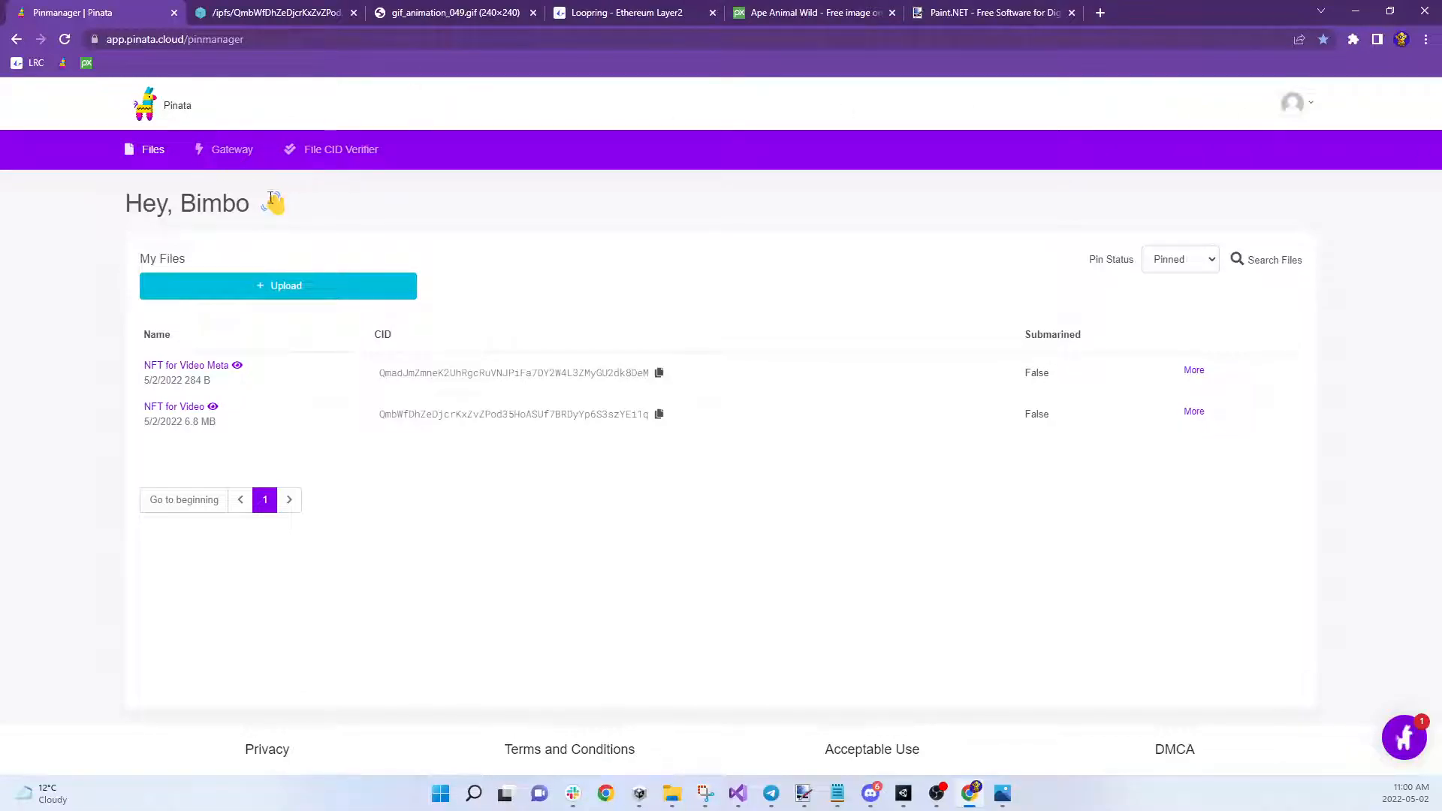
Select the desktop folder 'NFT Video Sample part 2' for a Pinata folder upload
{"action": "left_click", "coordinate": [286, 292]}
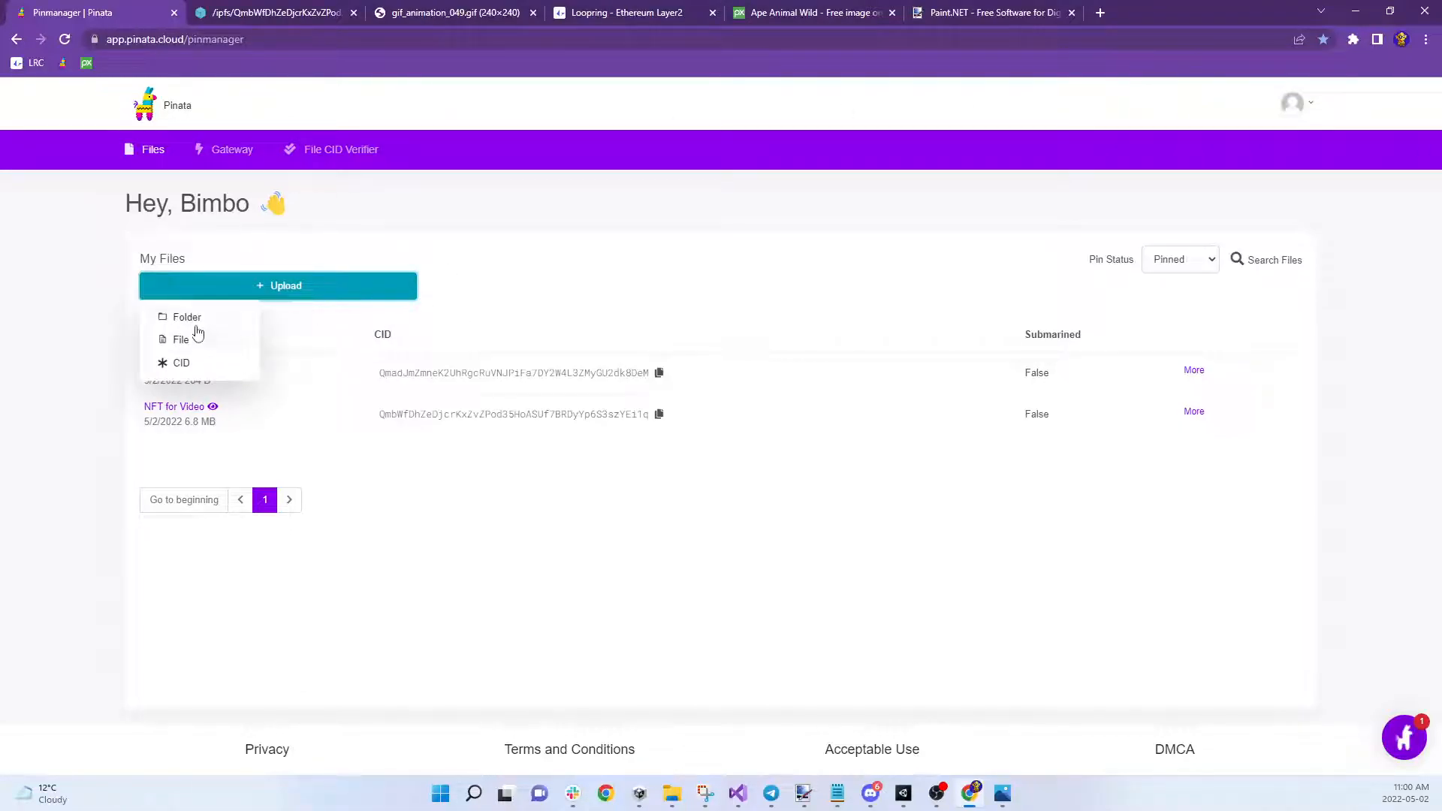
{"action": "left_click", "coordinate": [195, 319]}
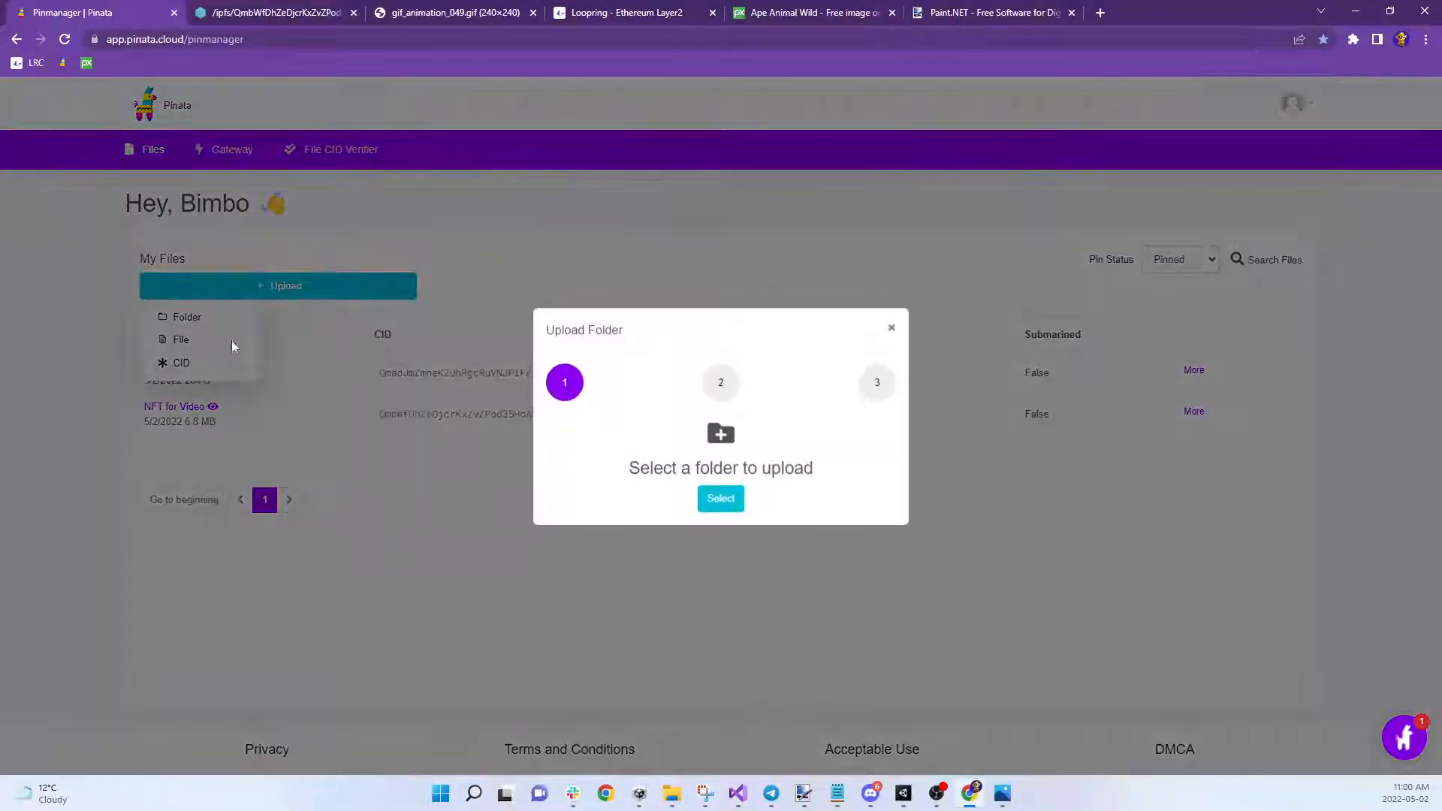
{"action": "left_click", "coordinate": [715, 517]}
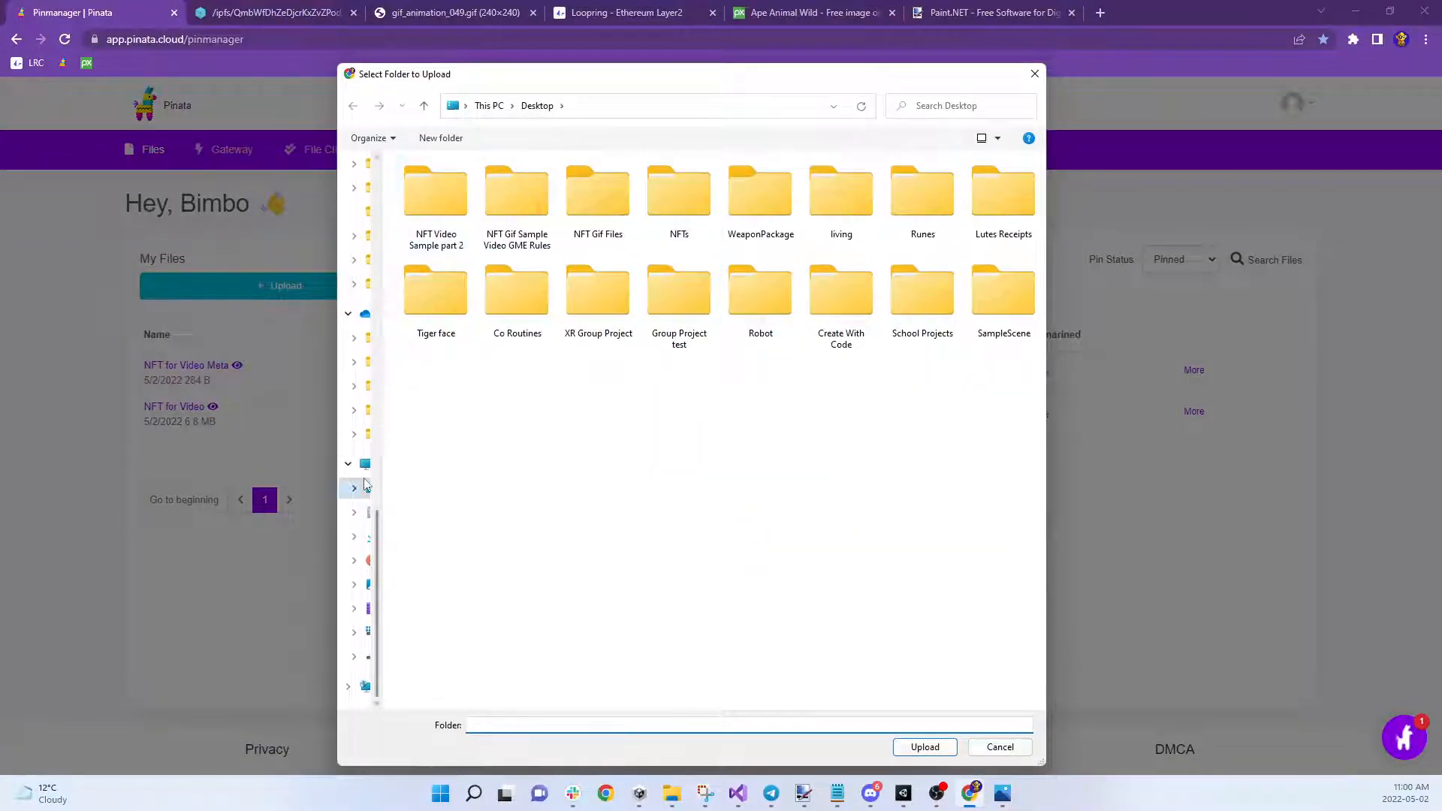
{"action": "left_click", "coordinate": [365, 464]}
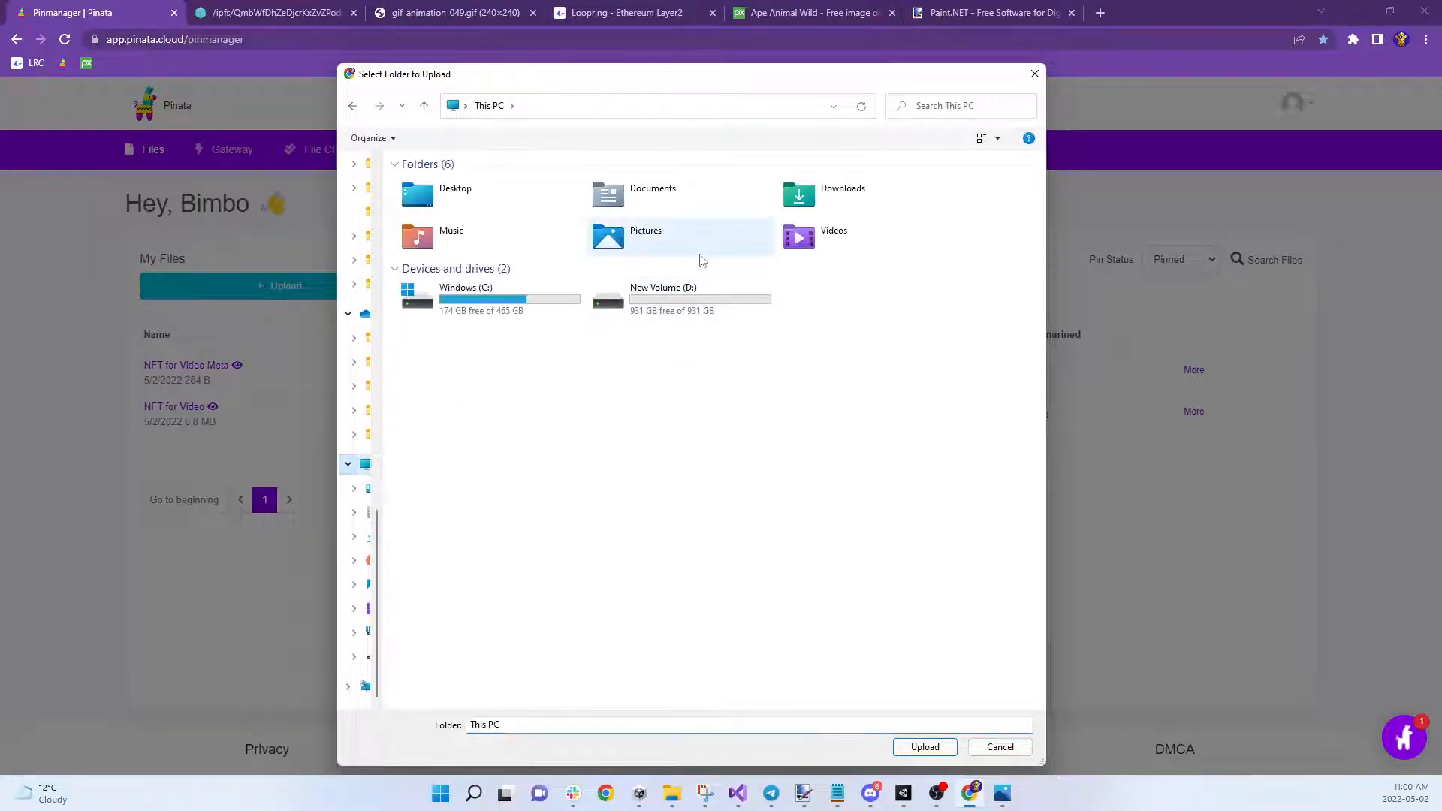
{"action": "left_click_drag", "start_coordinate": [385, 405], "coordinate": [412, 406]}
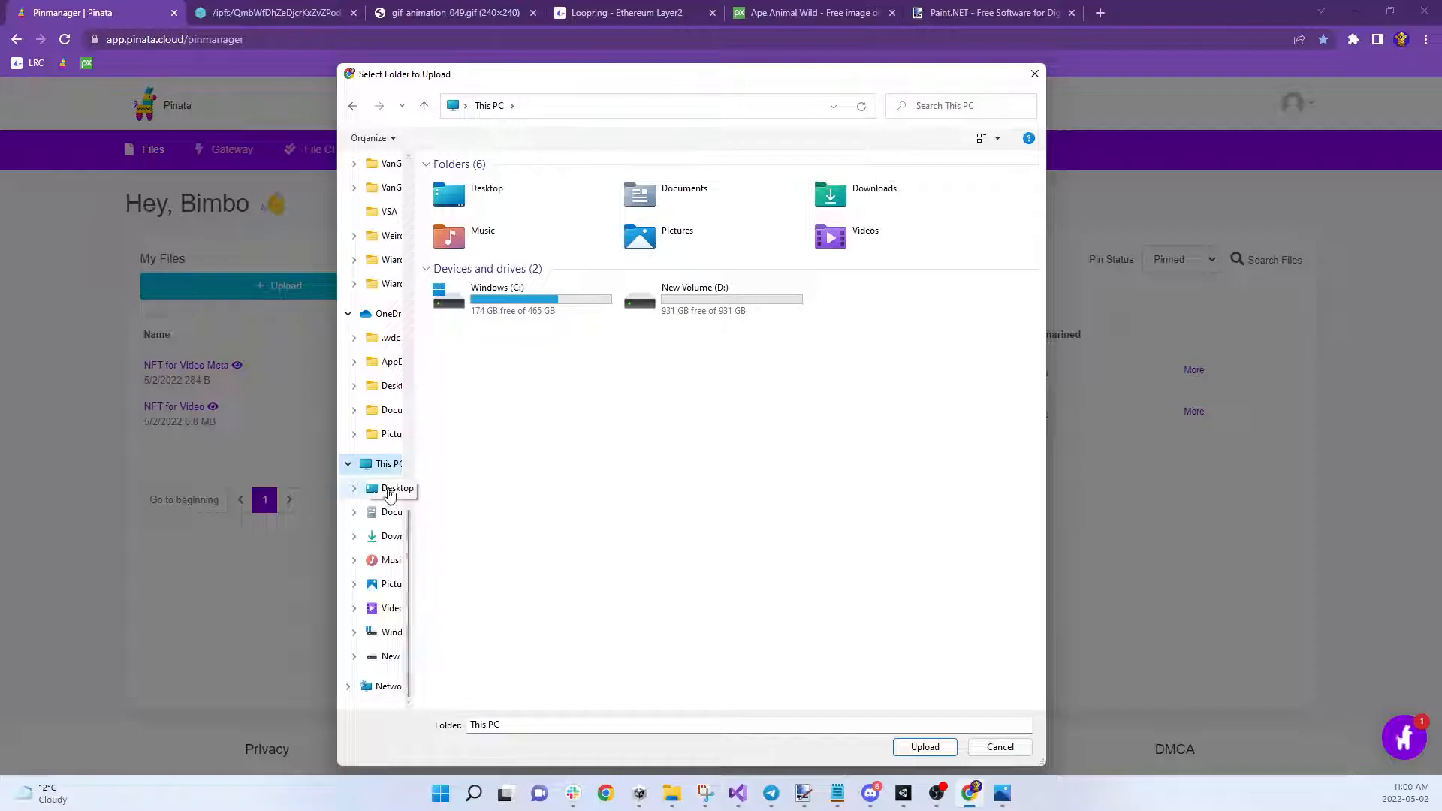
{"action": "left_click", "coordinate": [371, 480]}
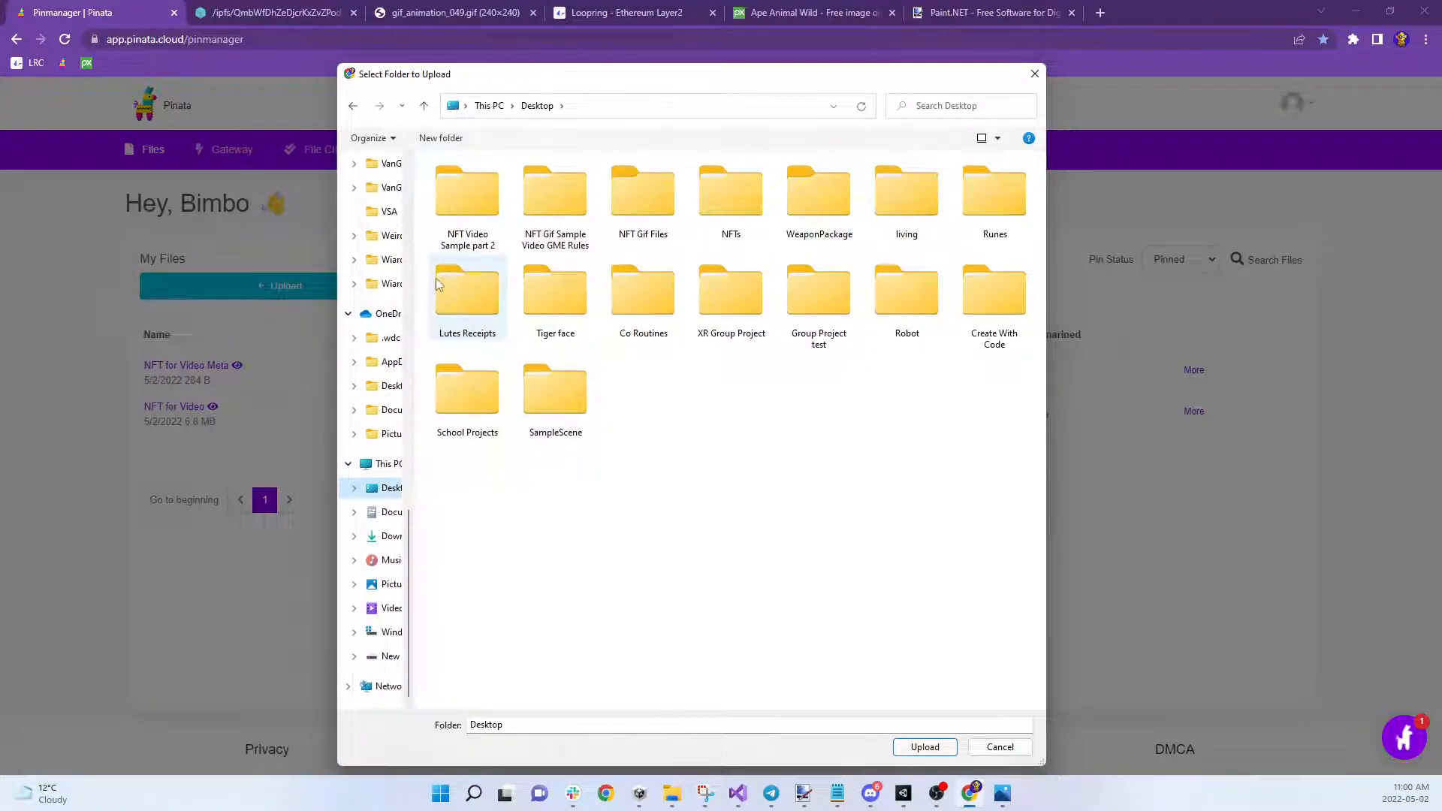
{"action": "left_click", "coordinate": [466, 211]}
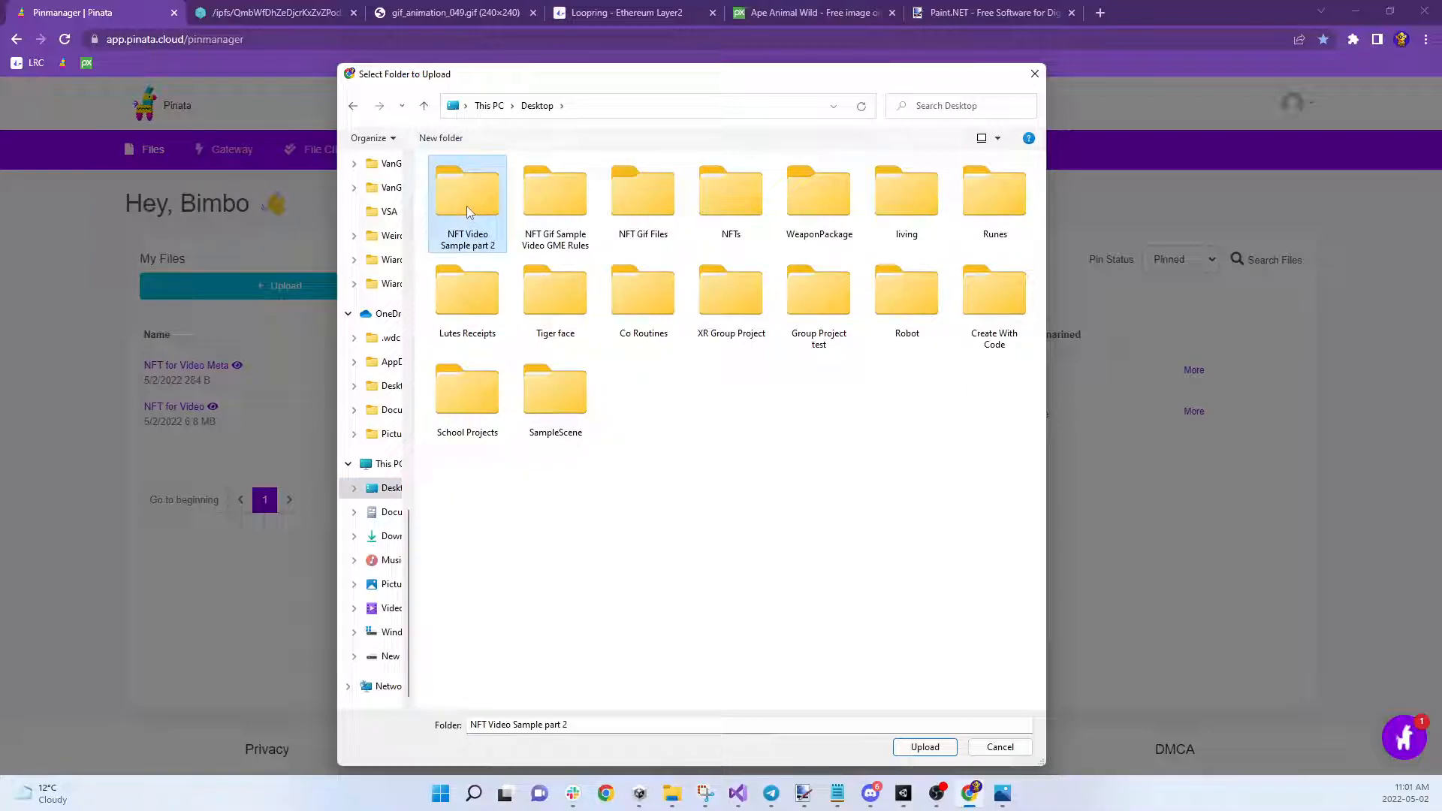
{"action": "left_click", "coordinate": [924, 747]}
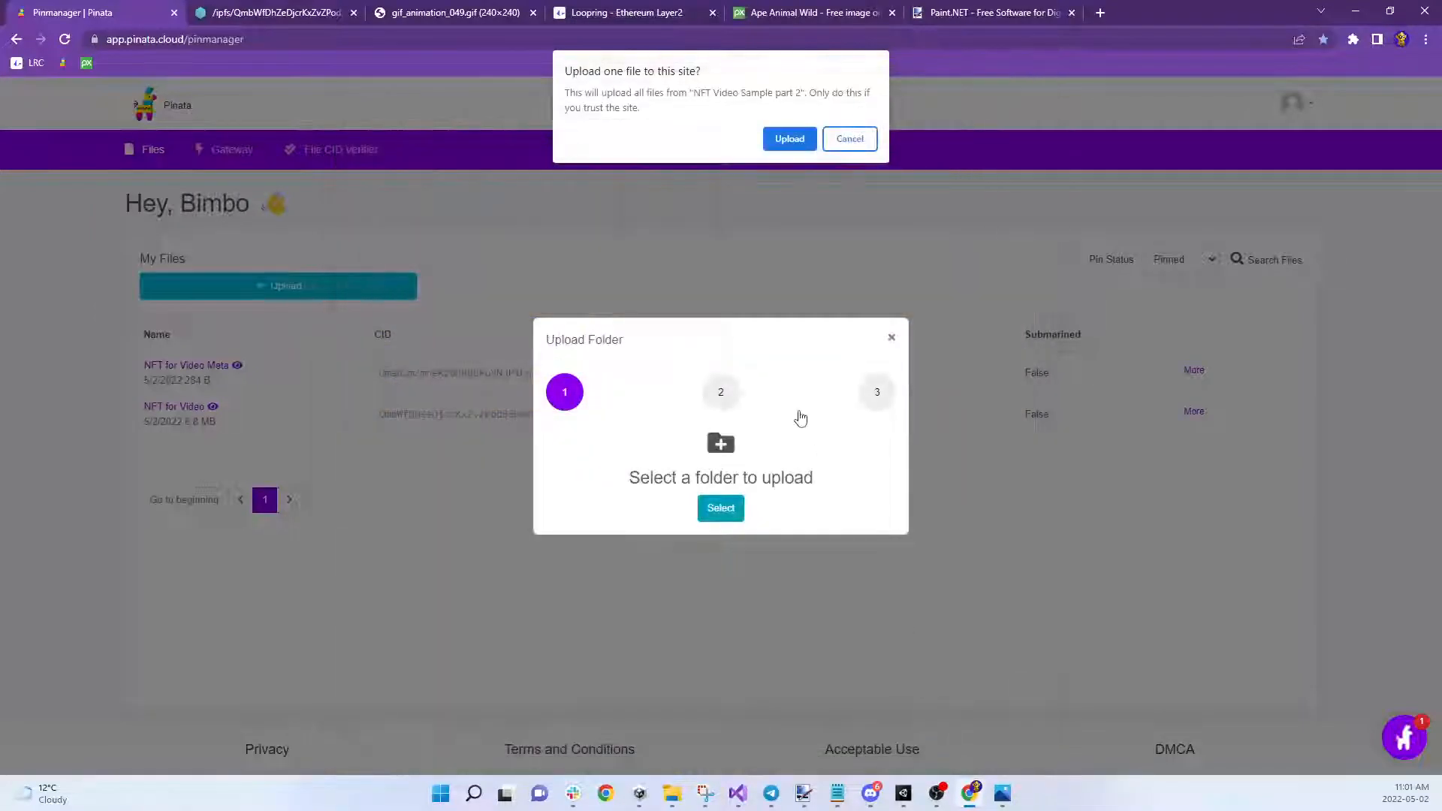
{"action": "left_click", "coordinate": [793, 139]}
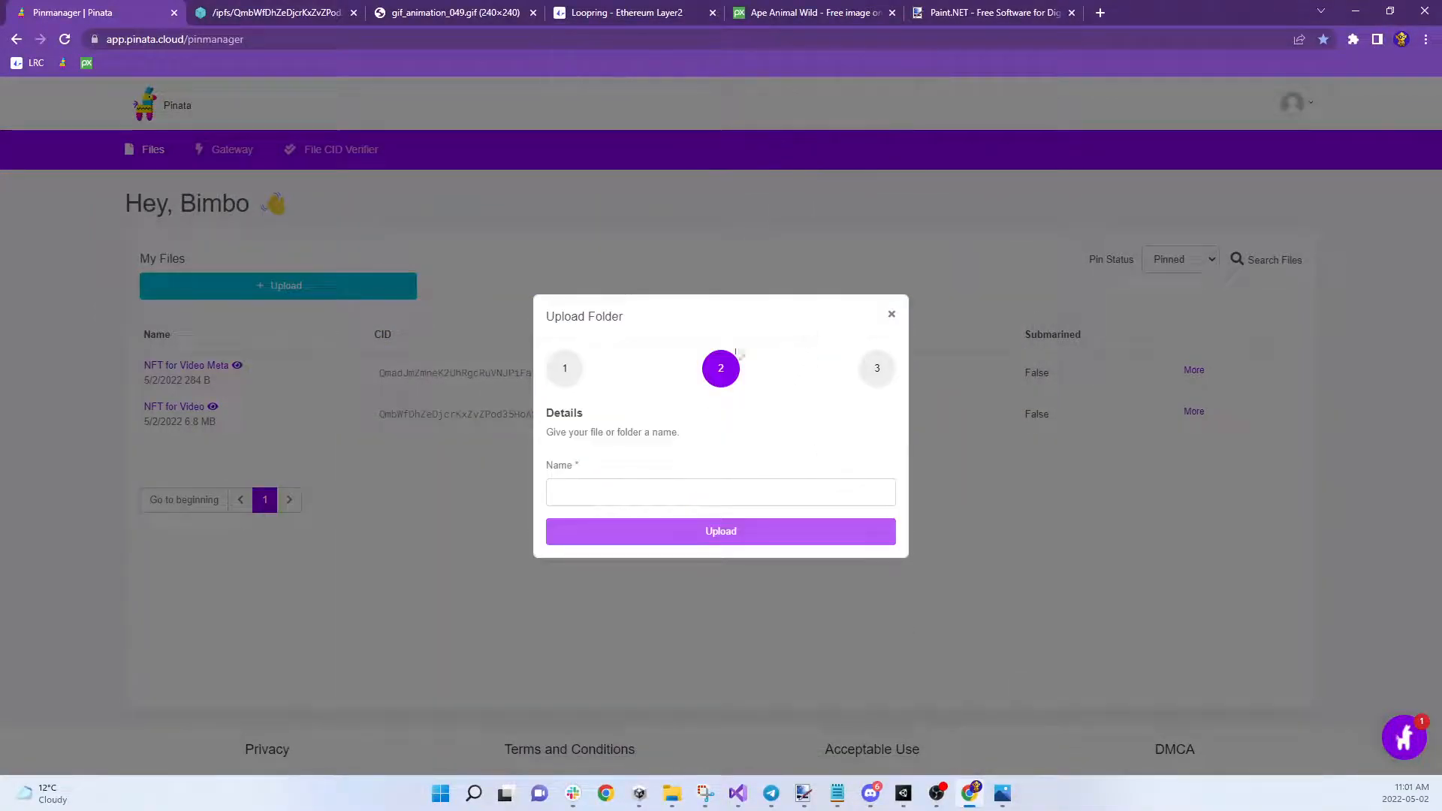
{"action": "left_click", "coordinate": [716, 497]}
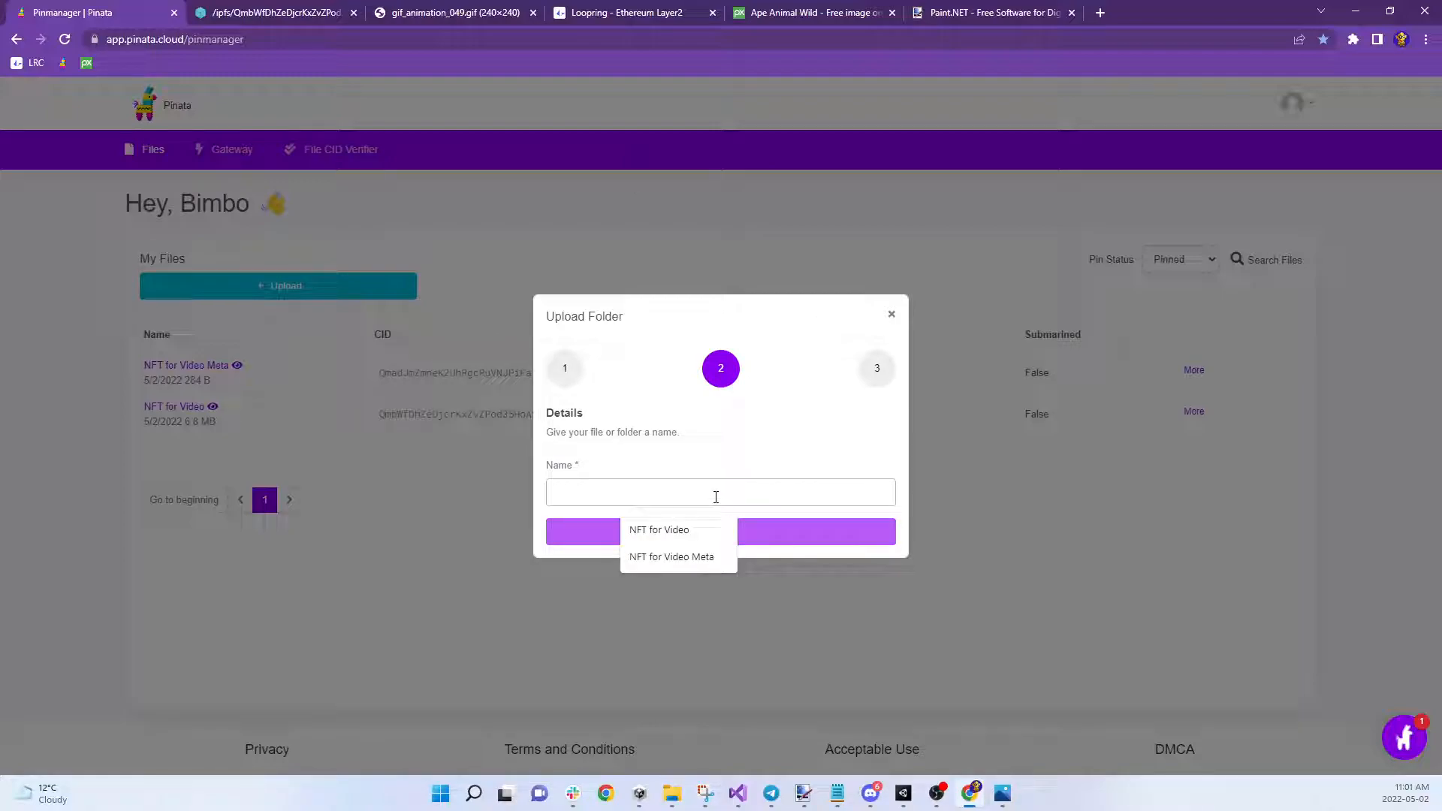
Upload the folder as 'nft for video 2', adding a 7.7 MB pinned entry
{"action": "type", "text": "nft for video 2"}
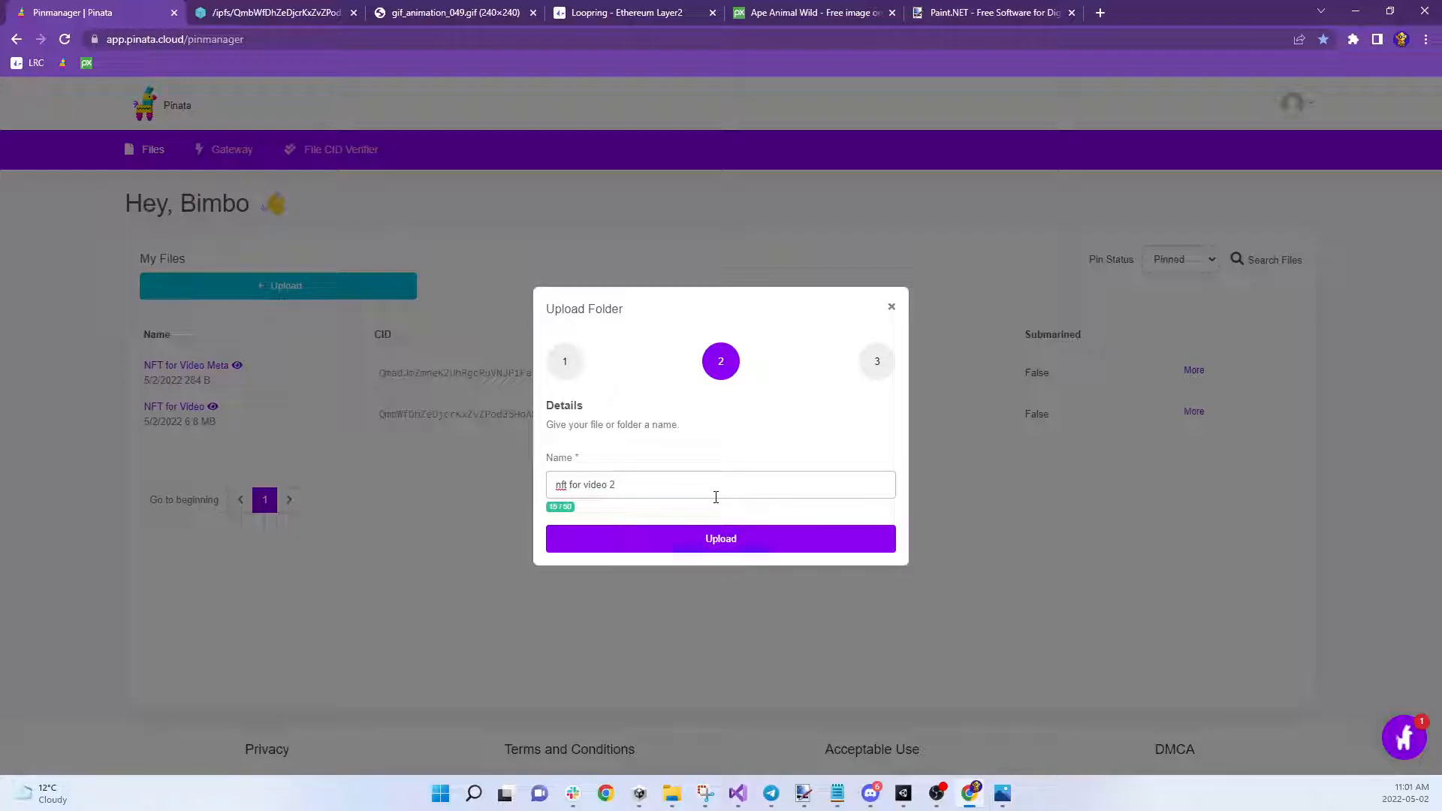
{"action": "left_click", "coordinate": [691, 541]}
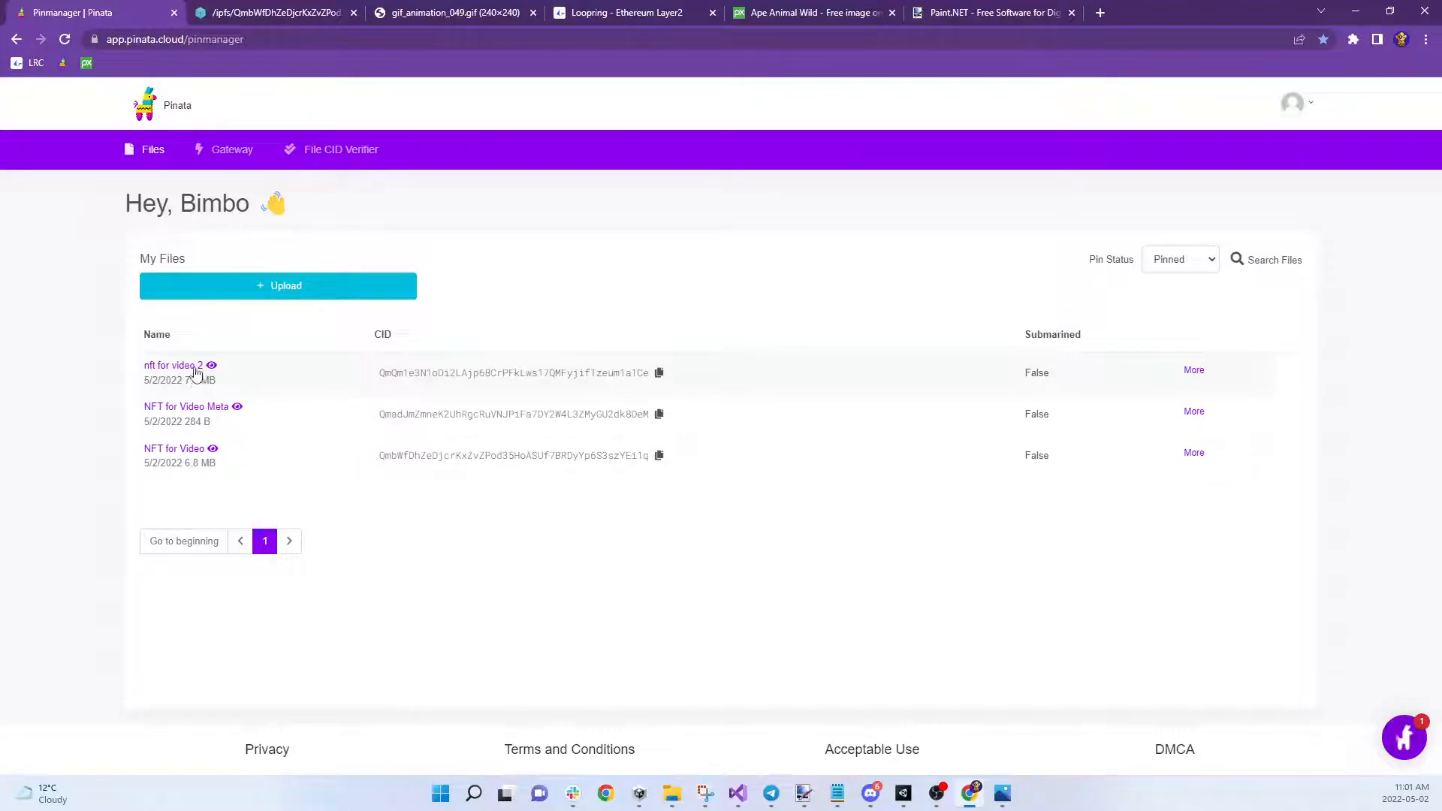
{"action": "left_click", "coordinate": [193, 366]}
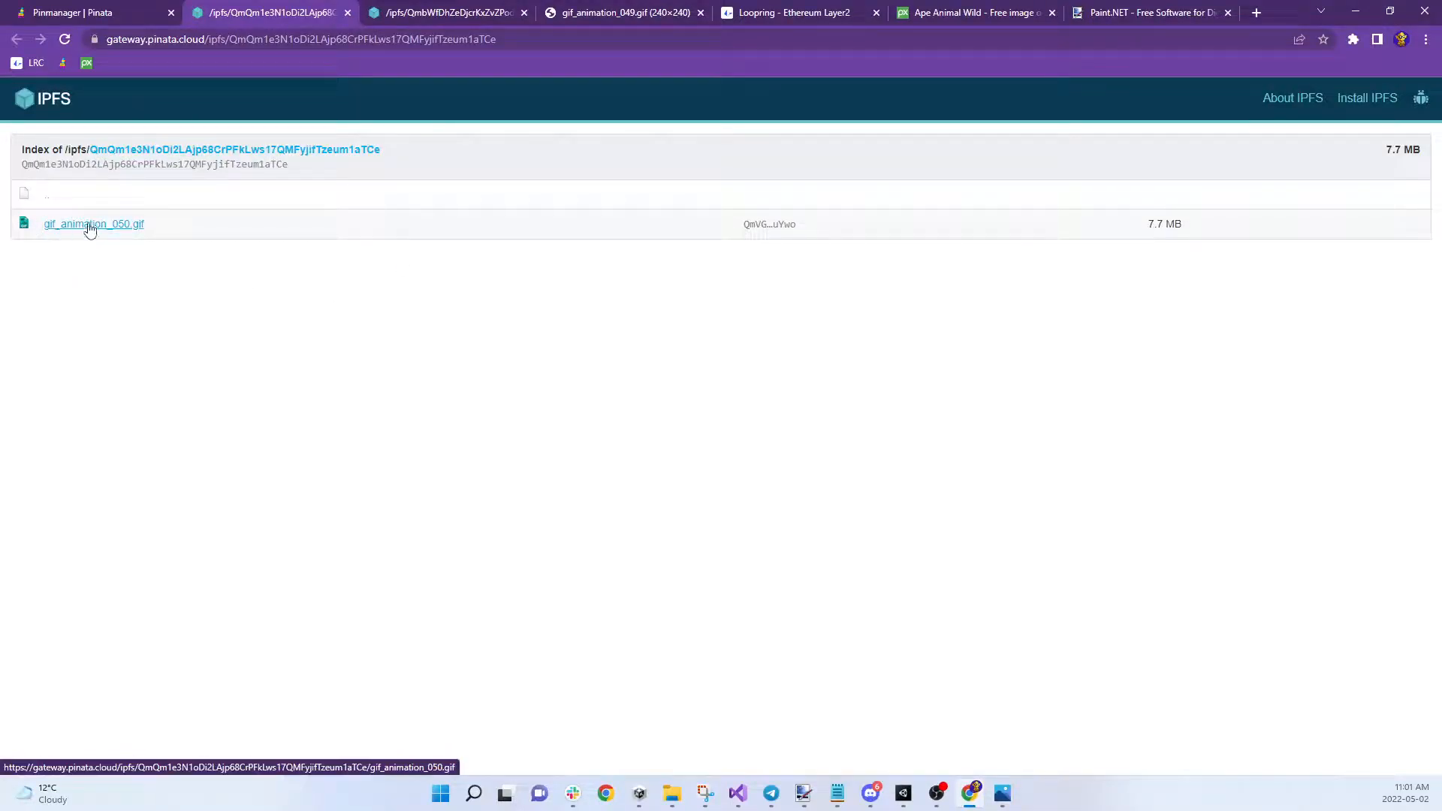
{"action": "left_click", "coordinate": [98, 227]}
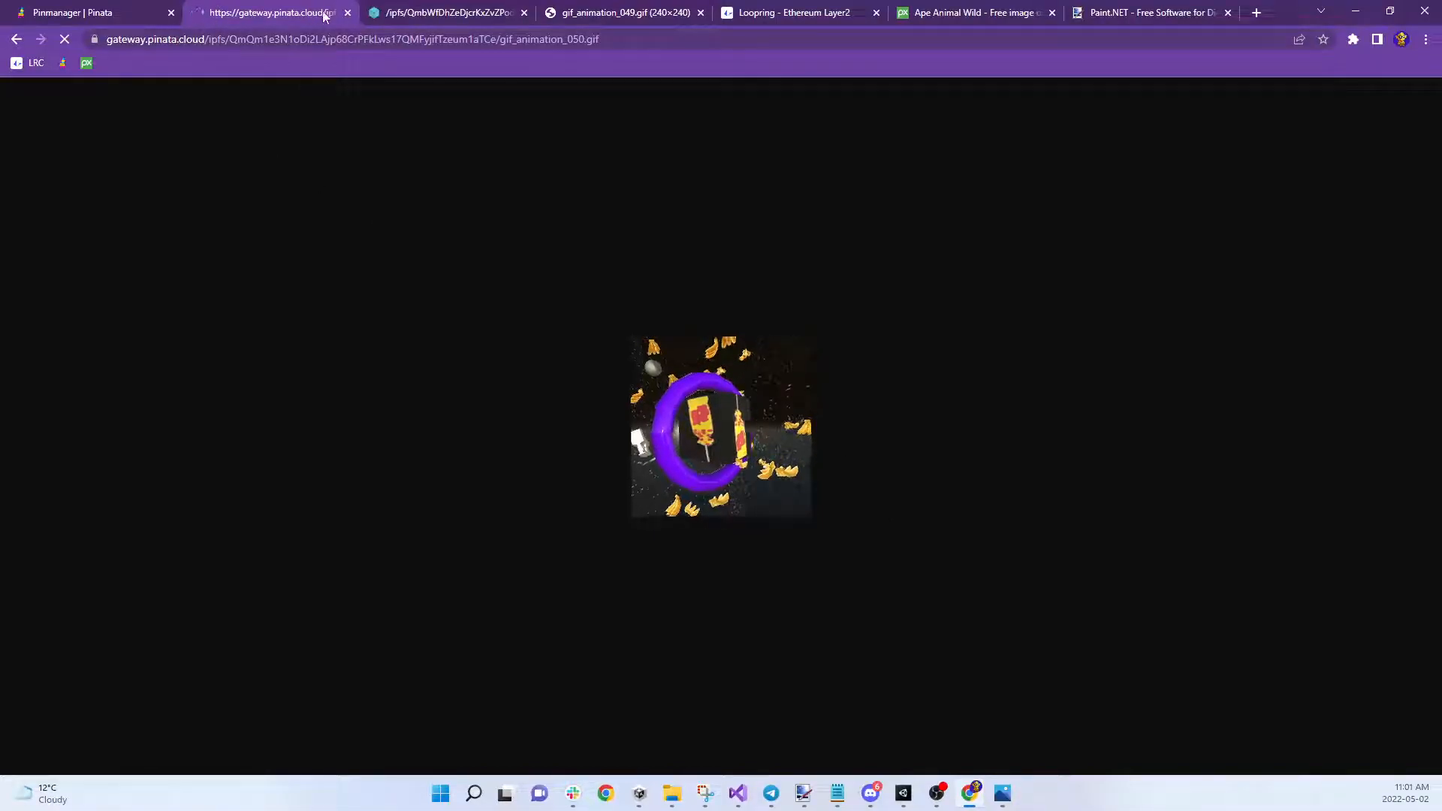
{"action": "left_click", "coordinate": [347, 13]}
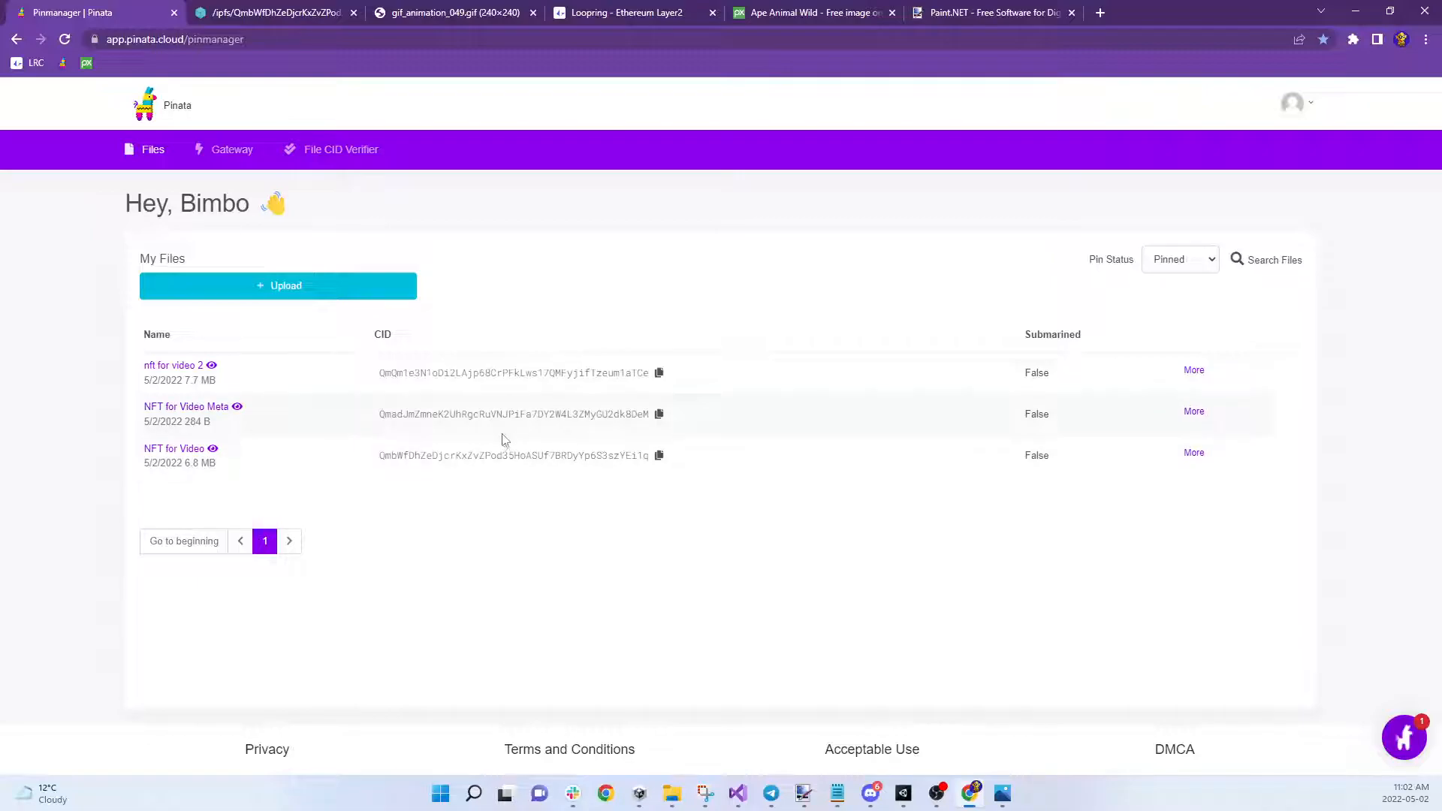
In metadata.json, add new lines hat, eyewear, shirt and background below the image line
{"action": "mouse_move", "coordinate": [838, 797]}
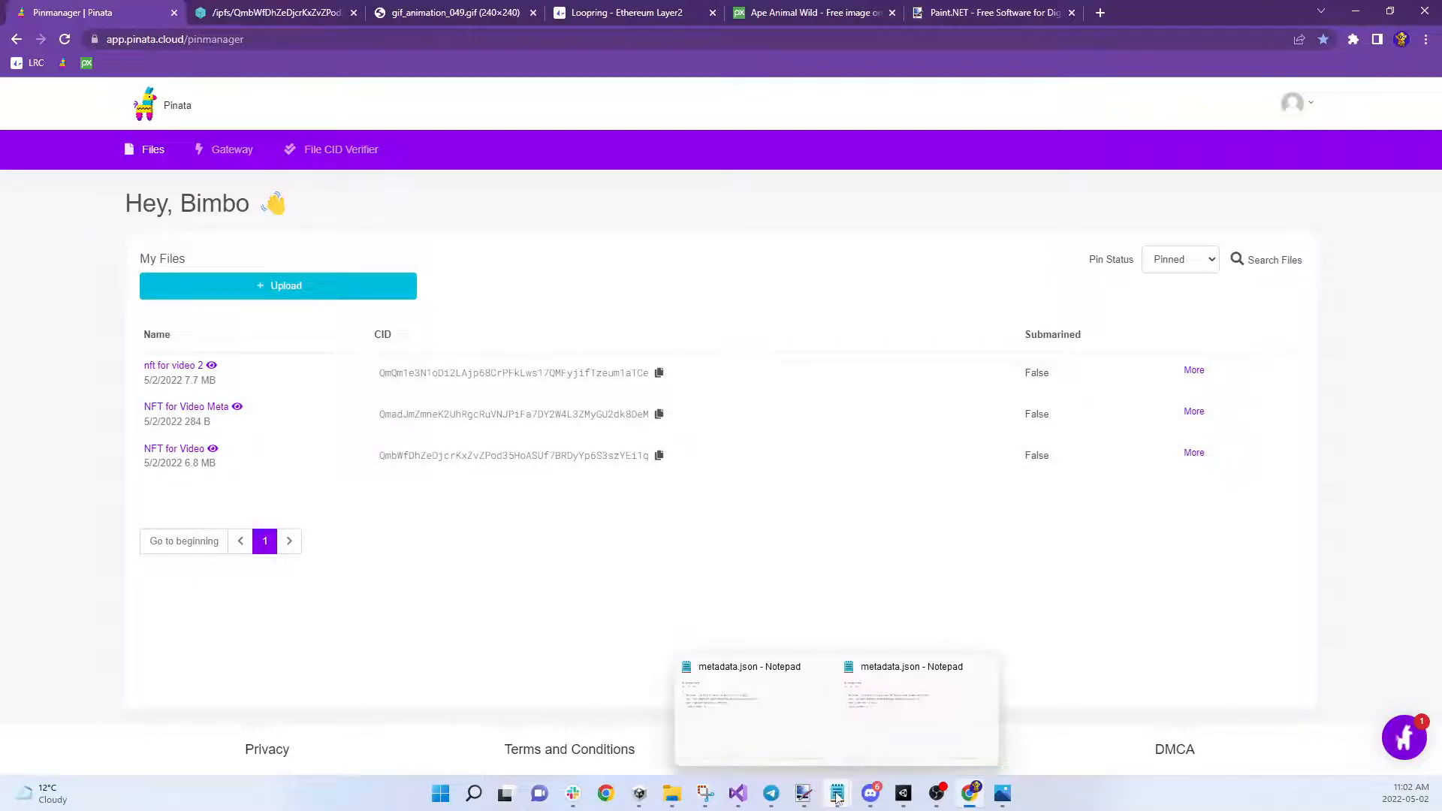
{"action": "left_click", "coordinate": [753, 709]}
{"action": "left_click", "coordinate": [328, 284]}
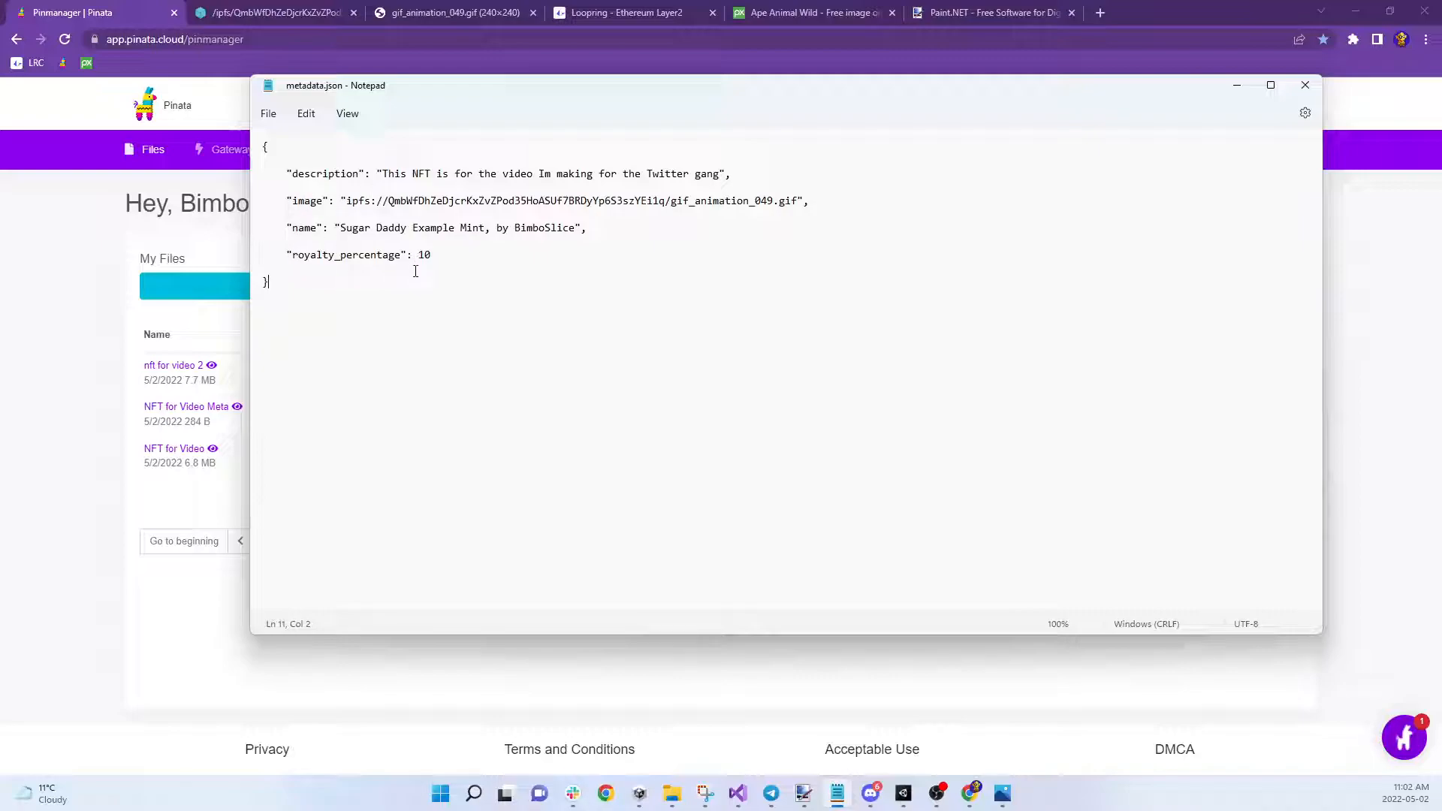
{"action": "left_click", "coordinate": [822, 205]}
{"action": "key", "text": "Return"}
{"action": "key", "text": "Return"}
{"action": "type", "text": "hat"}
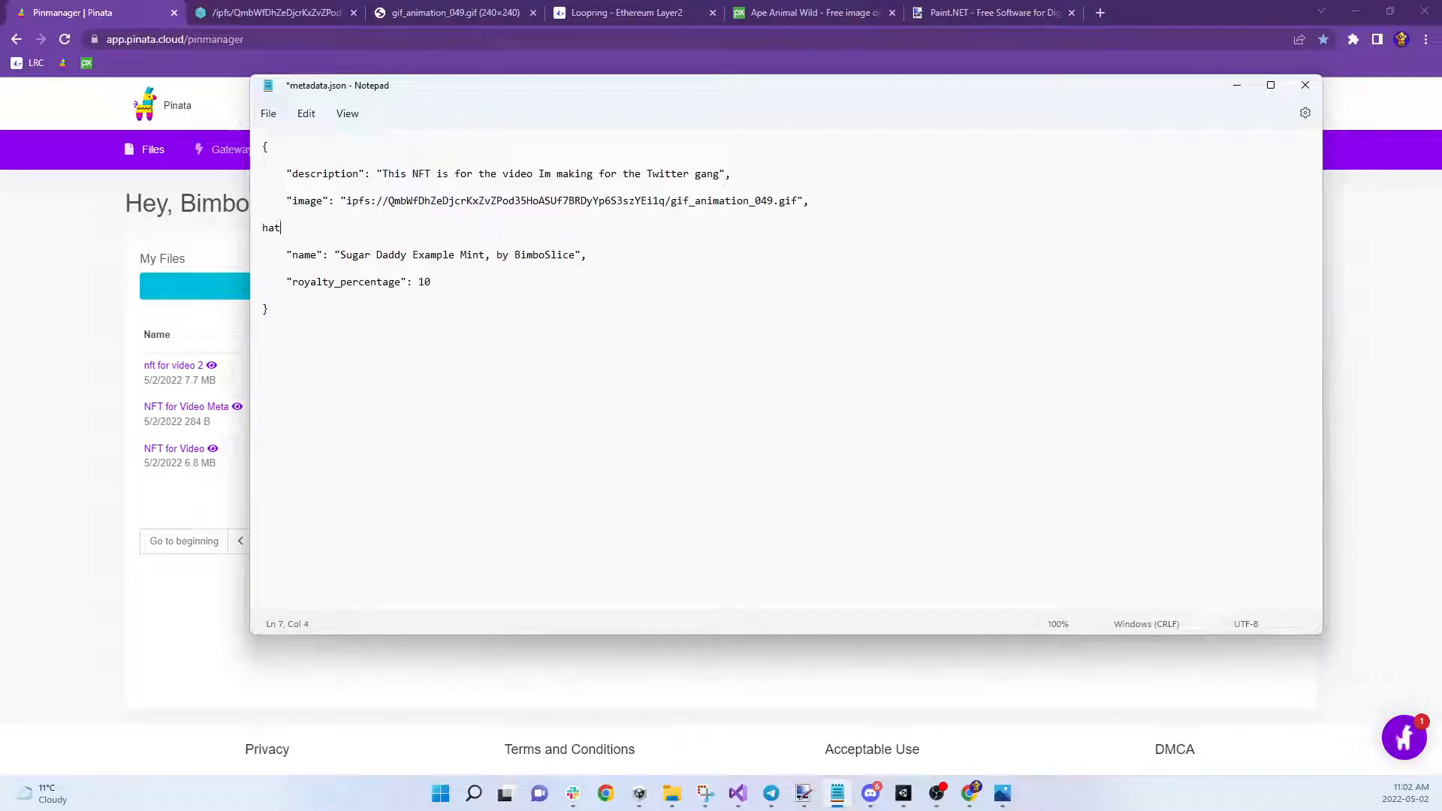
{"action": "key", "text": "Return"}
{"action": "key", "text": "Return"}
{"action": "type", "text": "eyewear"}
{"action": "key", "text": "Return"}
{"action": "key", "text": "Return"}
{"action": "type", "text": "shirt"}
{"action": "key", "text": "Return"}
{"action": "key", "text": "Return"}
{"action": "type", "text": "background"}
{"action": "key", "text": "Return"}
{"action": "key", "text": "Return"}
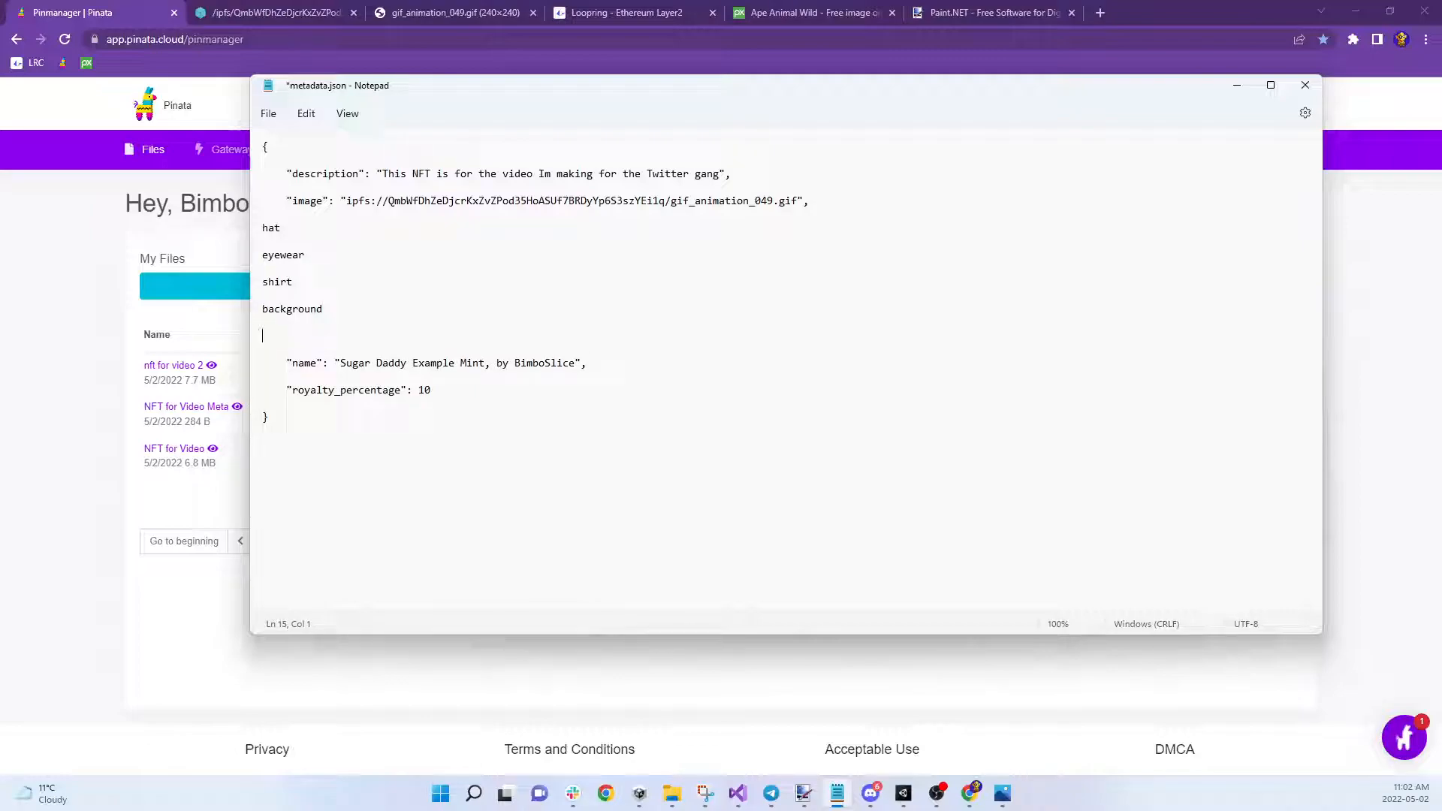
{"action": "type", "text": "loser fanbase"}
{"action": "key", "text": "BackSpace"}
{"action": "key", "text": "BackSpace"}
{"action": "key", "text": "BackSpace"}
{"action": "key", "text": "BackSpace"}
Fill in the trait values: "background": blue, shirt: plaid and eyewear sunglasses
{"action": "key", "text": "Up"}
{"action": "type", "text": "\""}
{"action": "key", "text": "Right"}
{"action": "key", "text": "Right"}
{"action": "key", "text": "Right"}
{"action": "key", "text": "Right"}
{"action": "key", "text": "Right"}
{"action": "key", "text": "Right"}
{"action": "key", "text": "Right"}
{"action": "key", "text": "Right"}
{"action": "key", "text": "Right"}
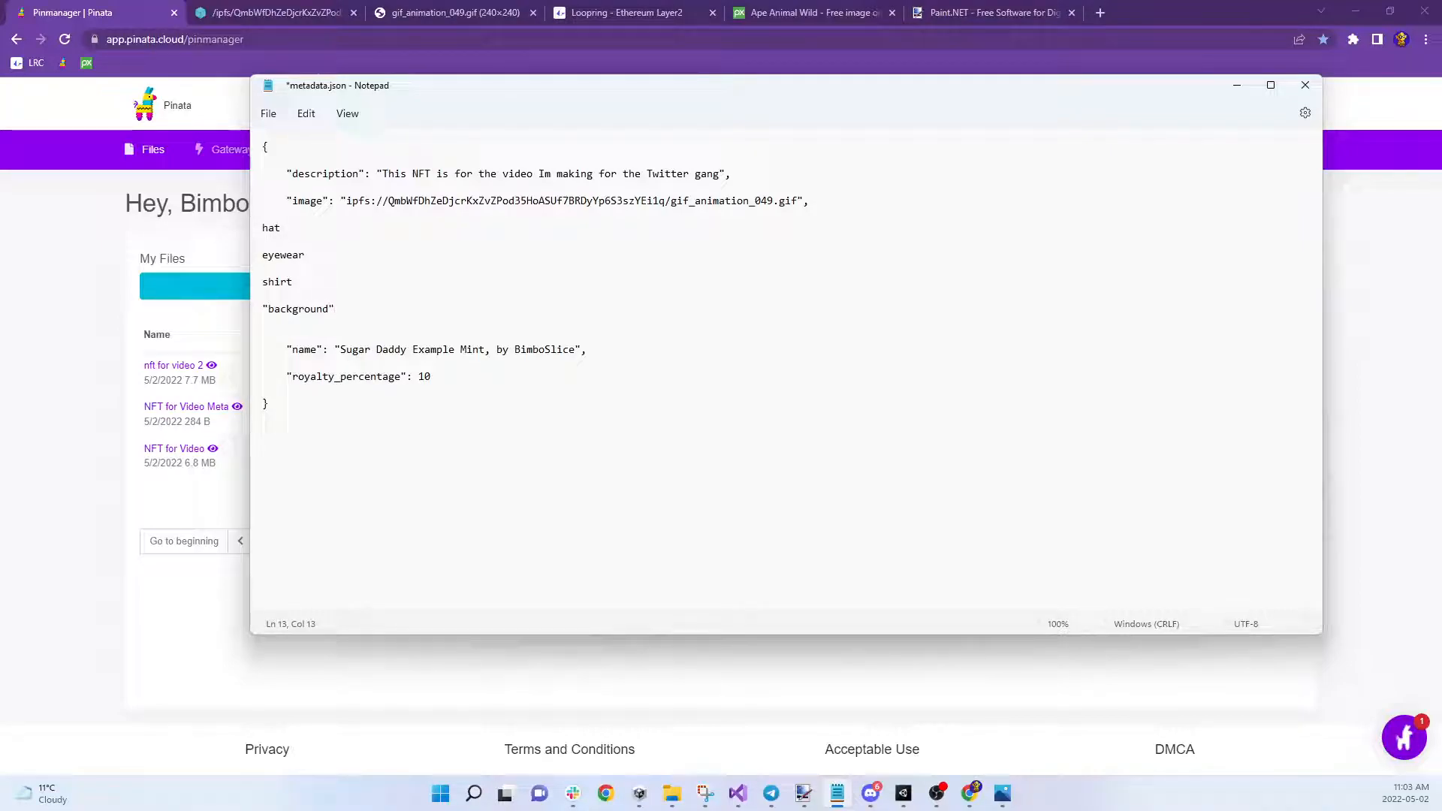
{"action": "type", "text": ": blue"}
{"action": "key", "text": "Up"}
{"action": "type", "text": ": pl"}
{"action": "key", "text": "Up"}
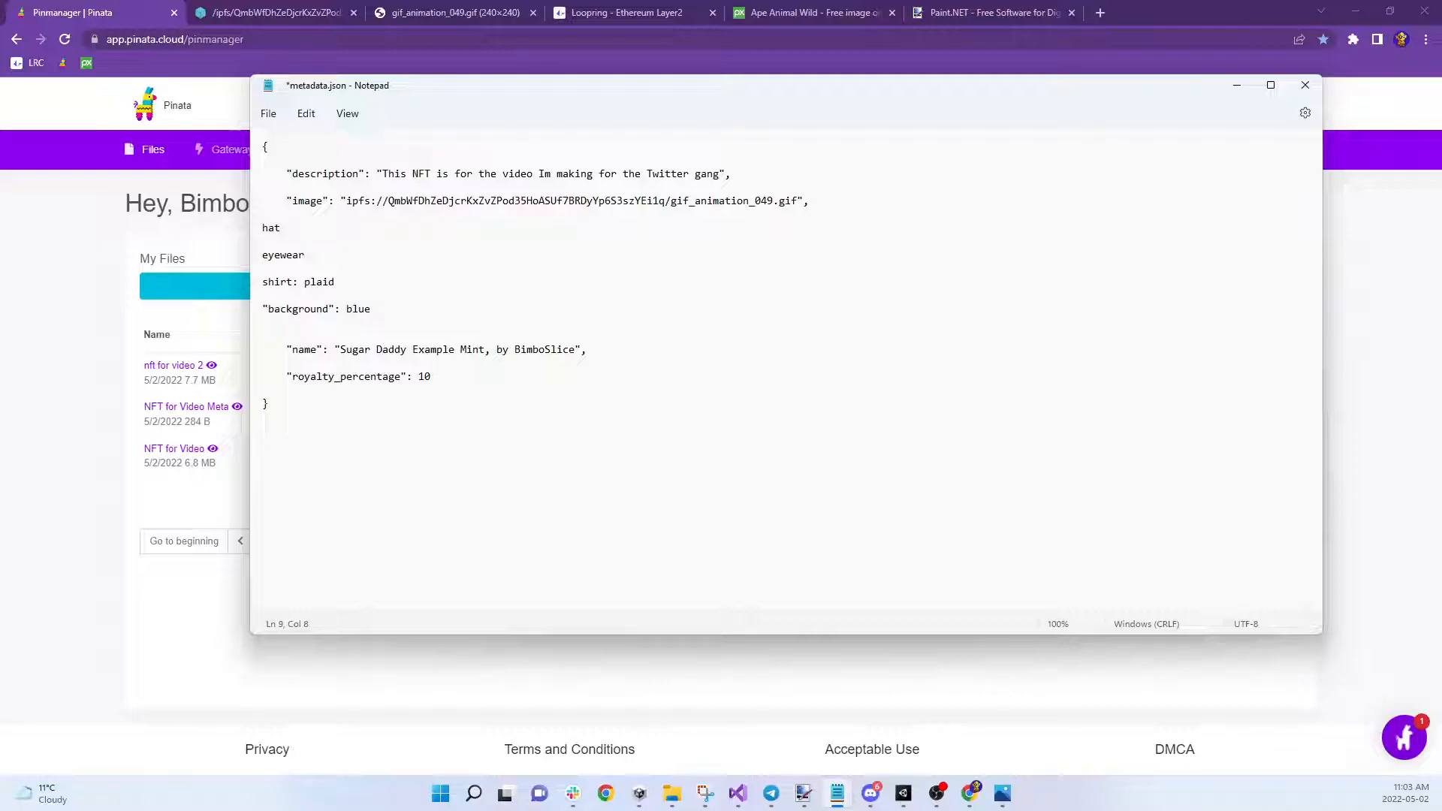
{"action": "type", "text": "sunglasses"}
{"action": "left_click_drag", "start_coordinate": [326, 253], "coordinate": [389, 255]}
{"action": "left_click", "coordinate": [389, 255]}
{"action": "left_click_drag", "start_coordinate": [312, 254], "coordinate": [385, 255]}
{"action": "left_click", "coordinate": [383, 255]}
{"action": "left_click", "coordinate": [360, 285]}
Search 'opensea bayc' in a new tab and open the Bored Ape Yacht Club collection
{"action": "left_click", "coordinate": [1100, 12]}
{"action": "type", "text": "oip"}
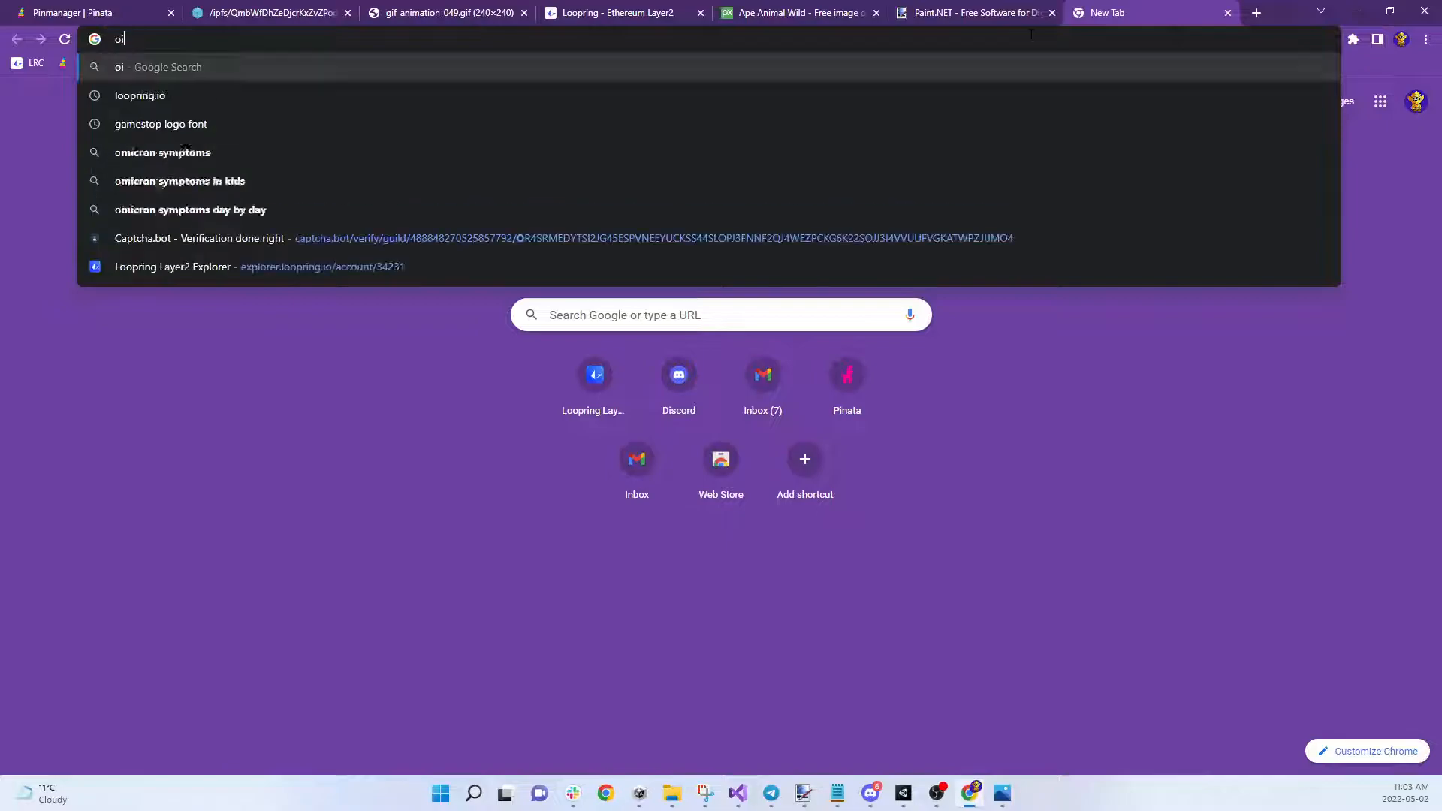
{"action": "key", "text": "BackSpace"}
{"action": "key", "text": "BackSpace"}
{"action": "key", "text": "BackSpace"}
{"action": "type", "text": "ope"}
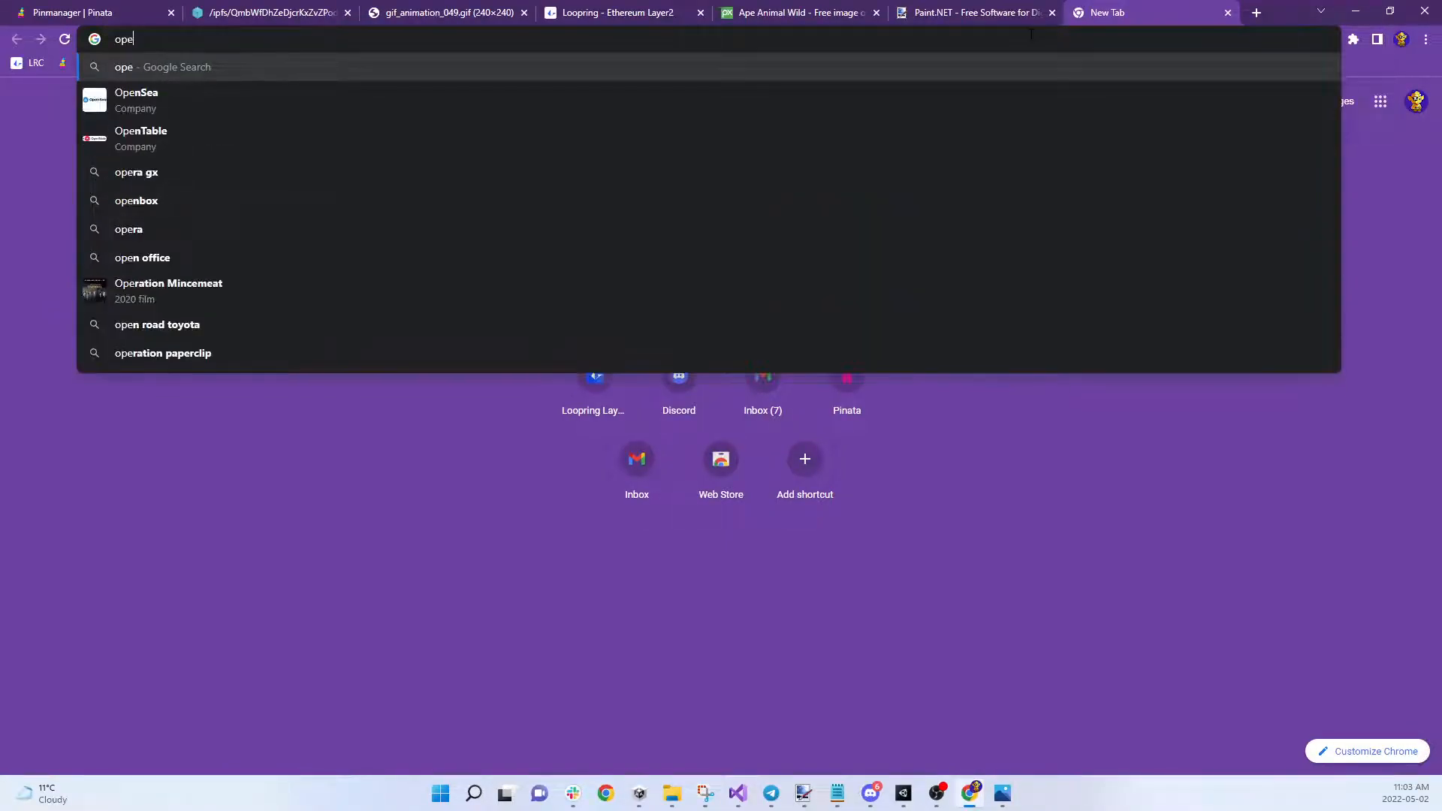
{"action": "type", "text": "nsea.io"}
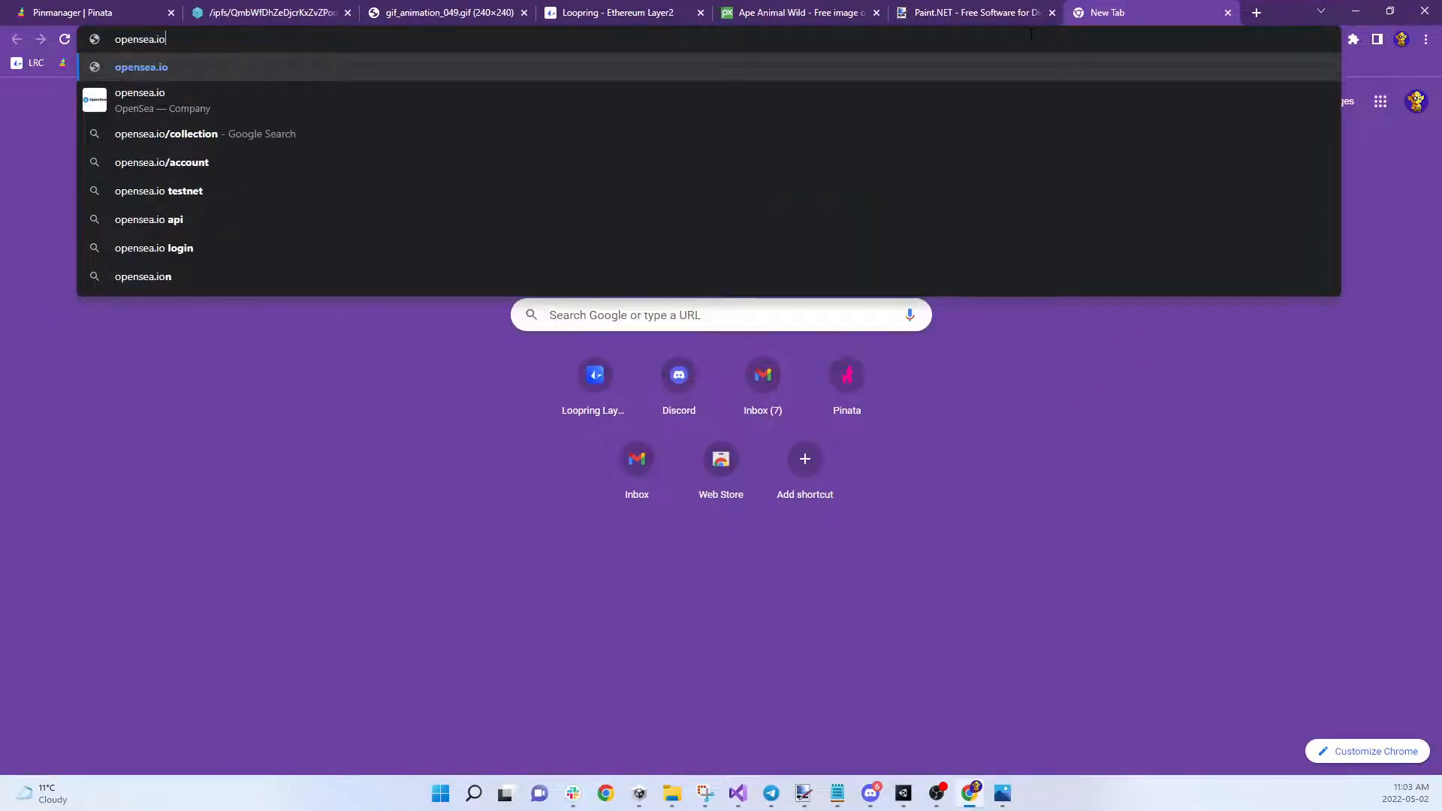
{"action": "key", "text": "BackSpace"}
{"action": "key", "text": "BackSpace"}
{"action": "key", "text": "BackSpace"}
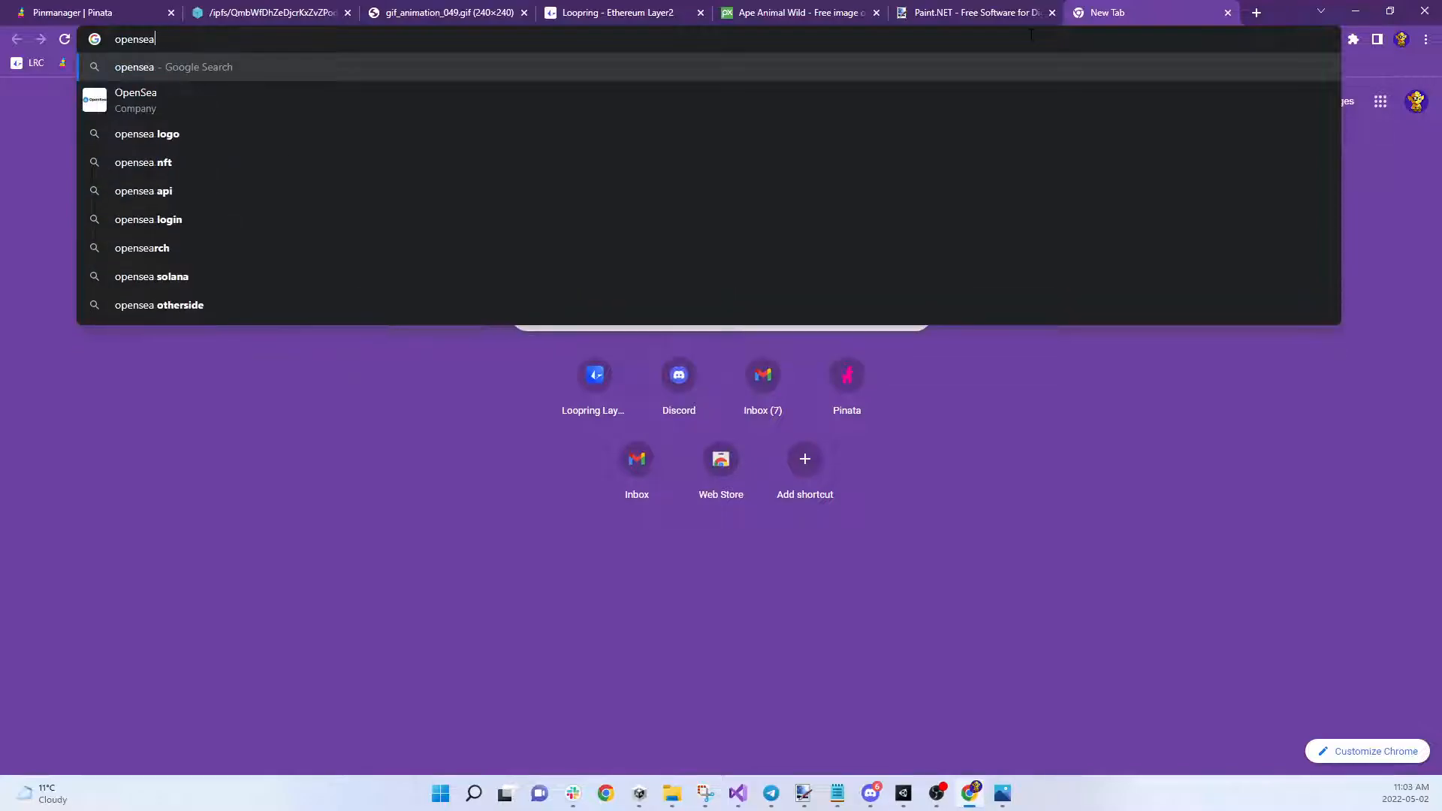
{"action": "type", "text": "bayc"}
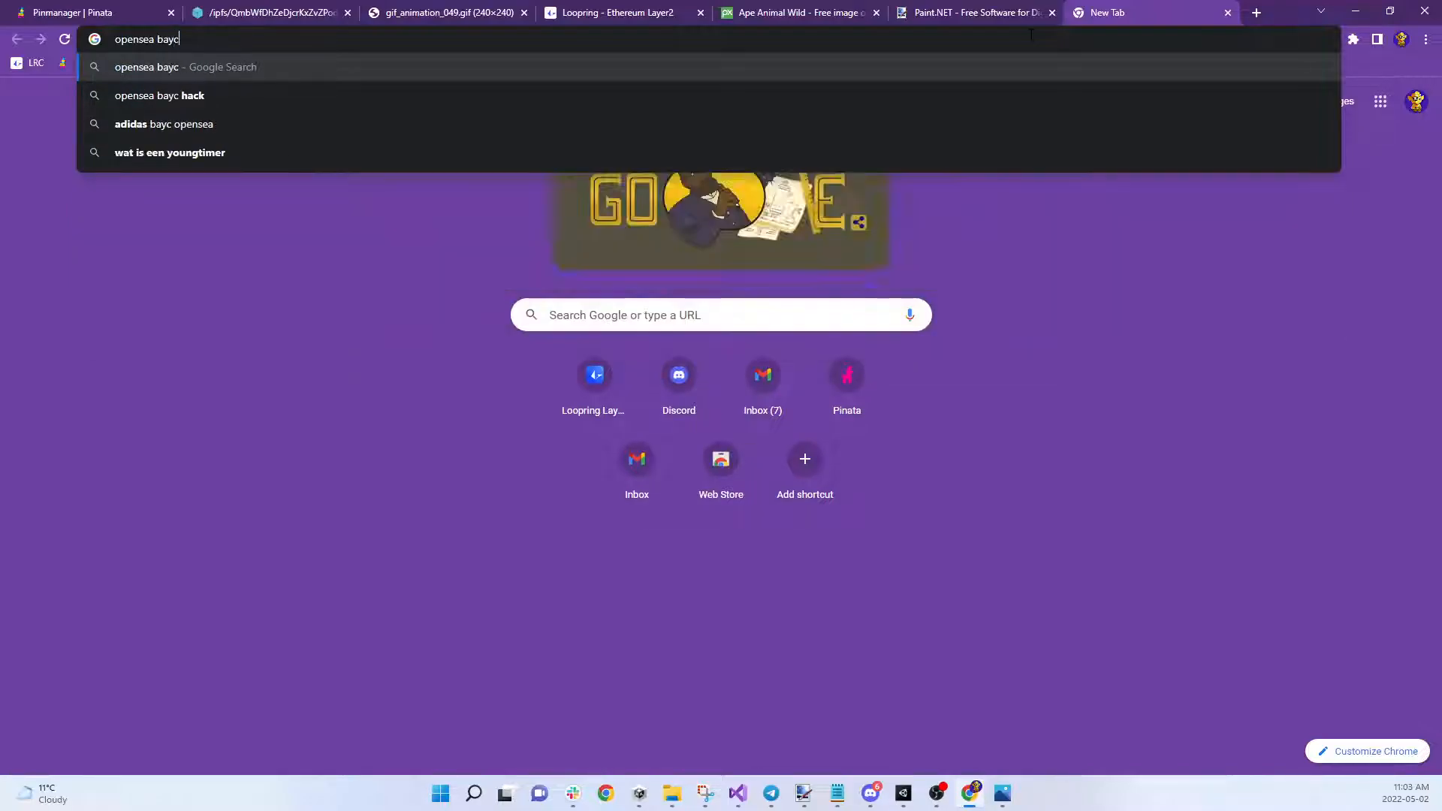
{"action": "key", "text": "Return"}
{"action": "left_click", "coordinate": [571, 240]}
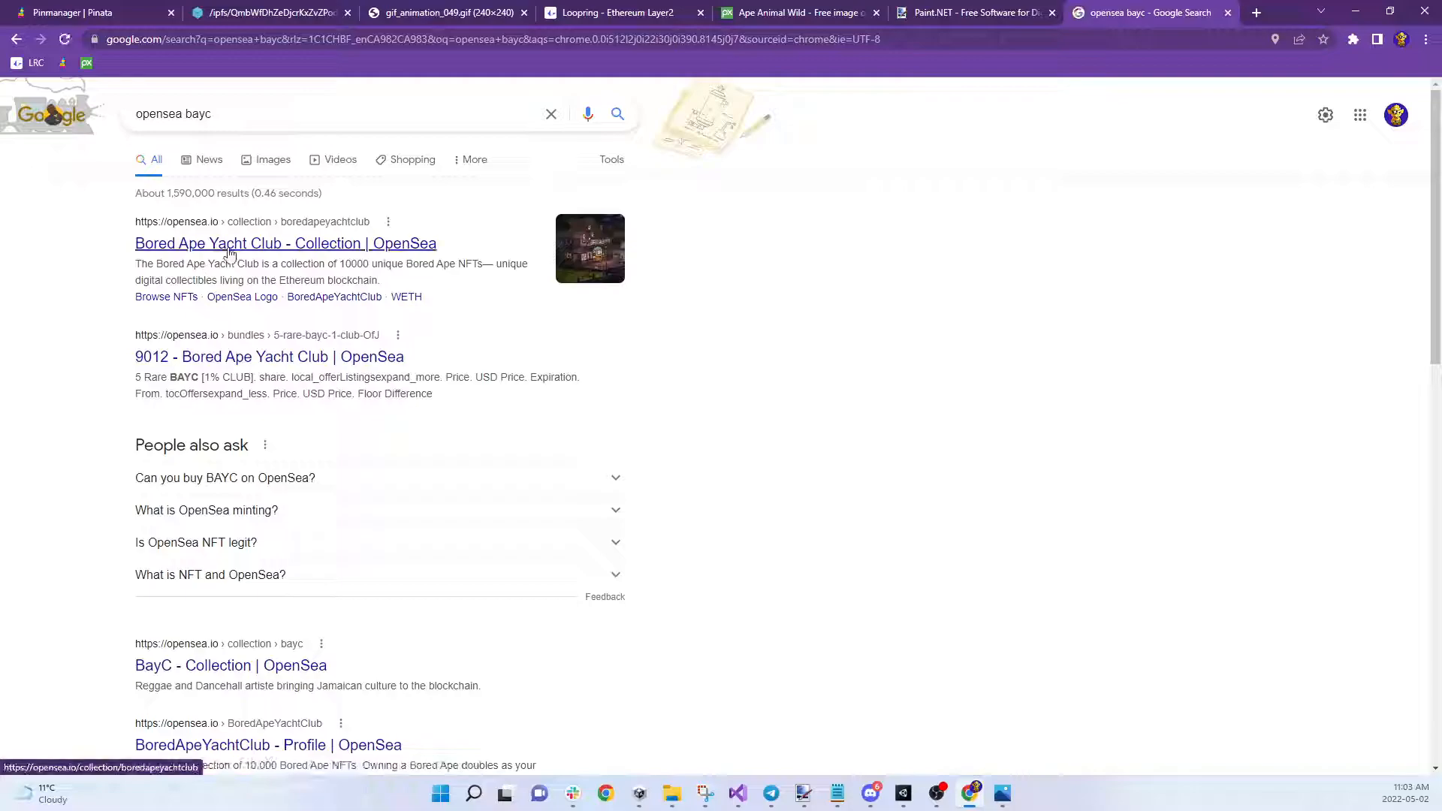
Expand the Clothes trait filter in the collection sidebar
{"action": "scroll", "coordinate": [612, 451], "scroll_direction": "down", "scroll_amount": 8}
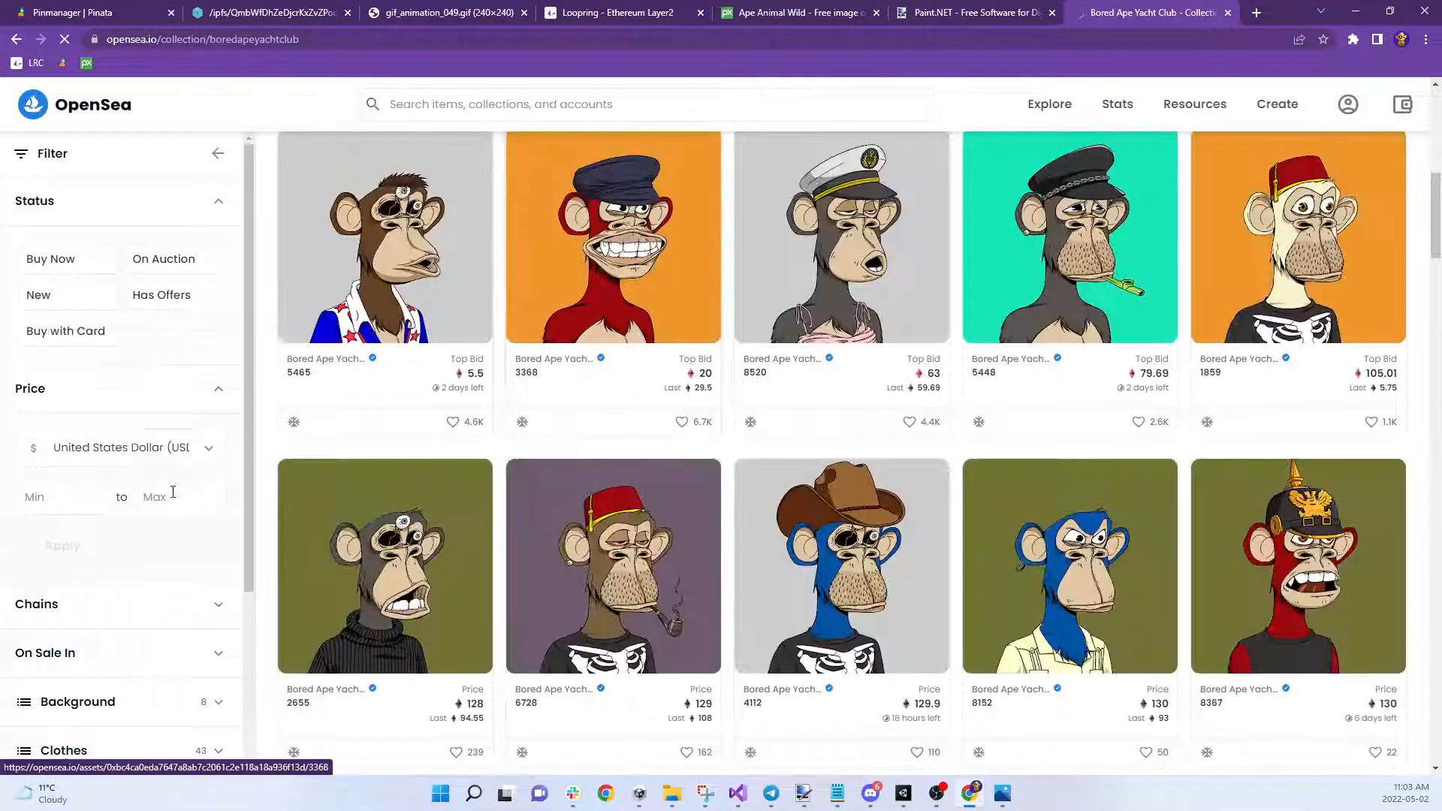
{"action": "scroll", "coordinate": [177, 492], "scroll_direction": "down", "scroll_amount": 3}
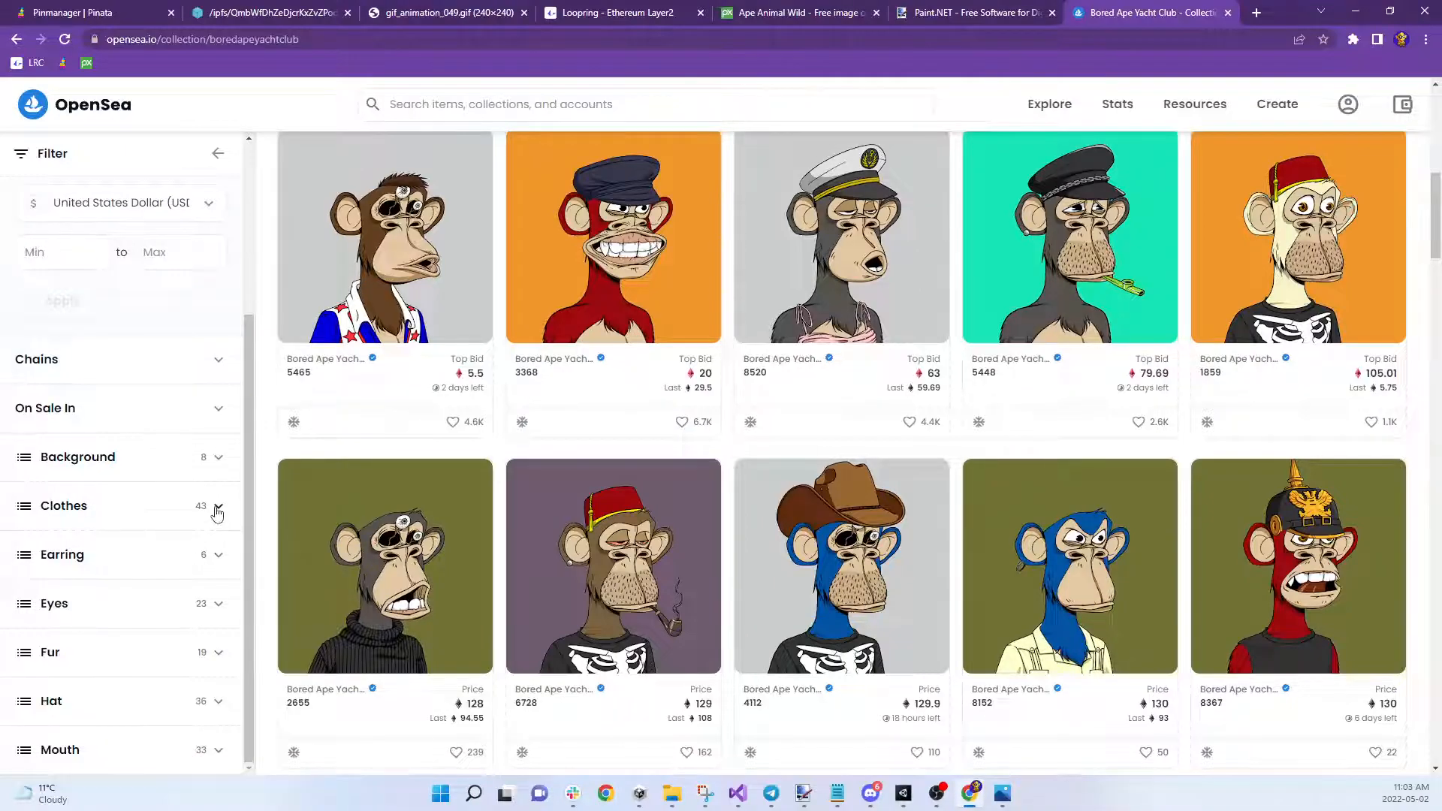
{"action": "left_click", "coordinate": [217, 507]}
{"action": "scroll", "coordinate": [135, 525], "scroll_direction": "down", "scroll_amount": 2}
{"action": "scroll", "coordinate": [135, 496], "scroll_direction": "up", "scroll_amount": 3}
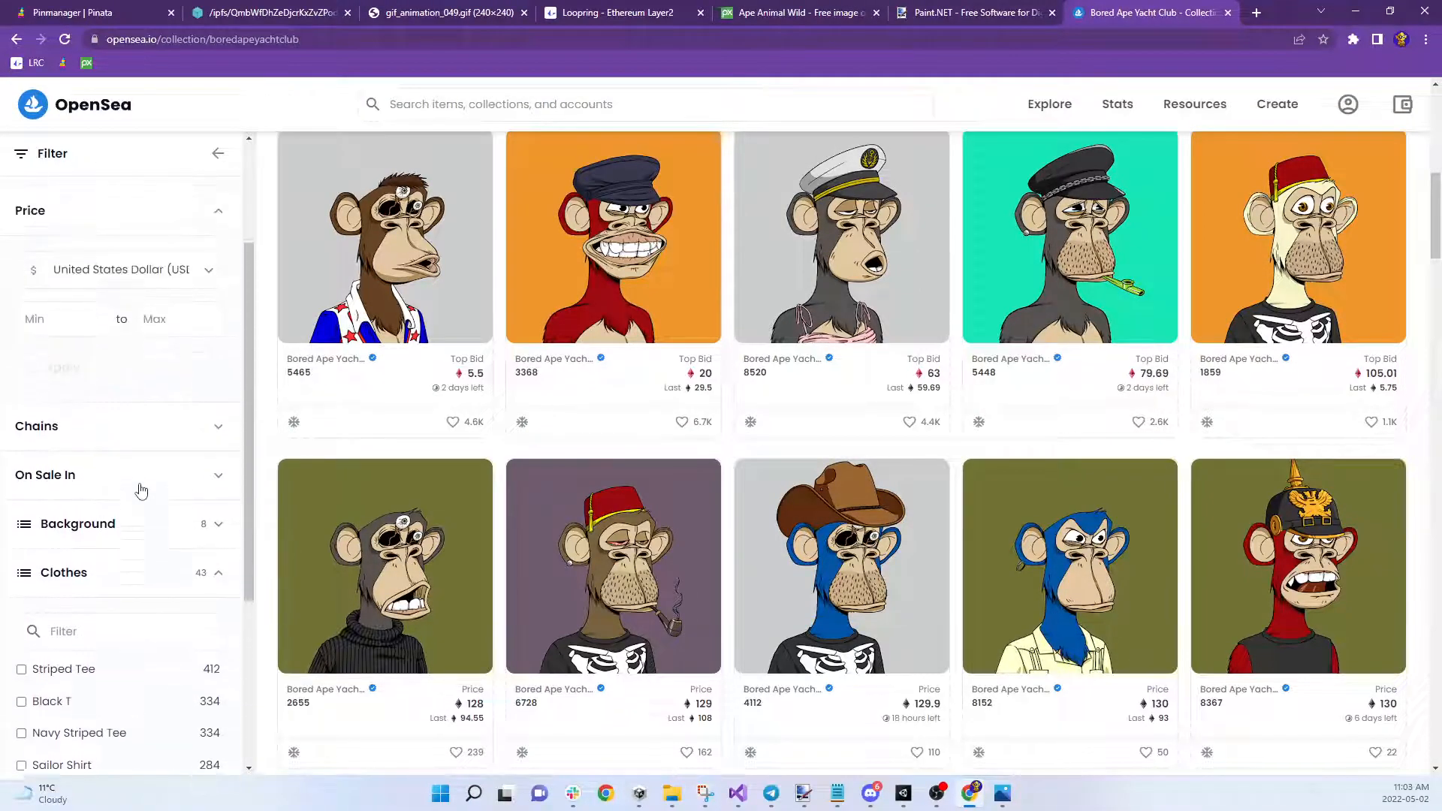
Open Bored Ape #3368 and review its Properties and Price History
{"action": "left_click", "coordinate": [602, 248]}
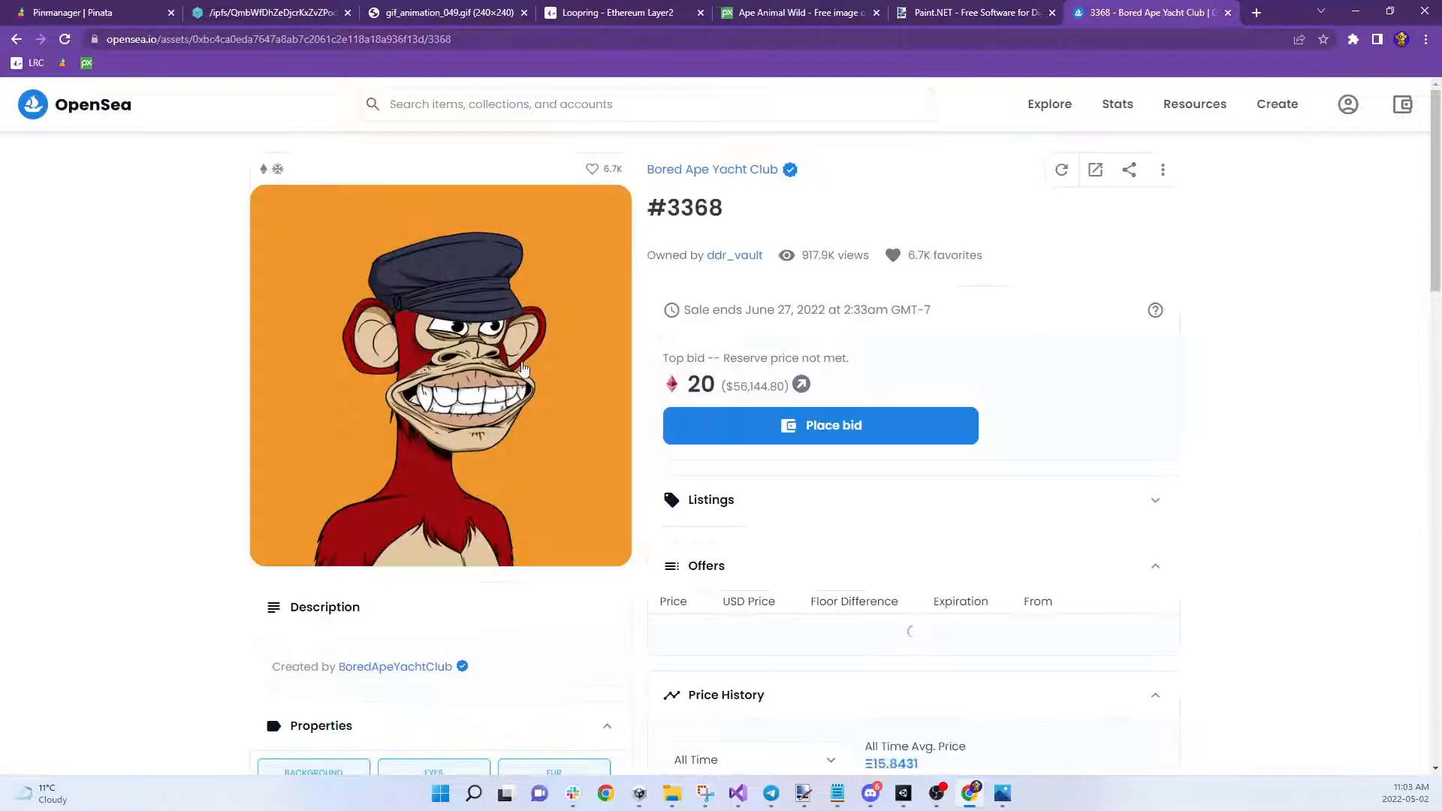
{"action": "scroll", "coordinate": [552, 337], "scroll_direction": "down", "scroll_amount": 4}
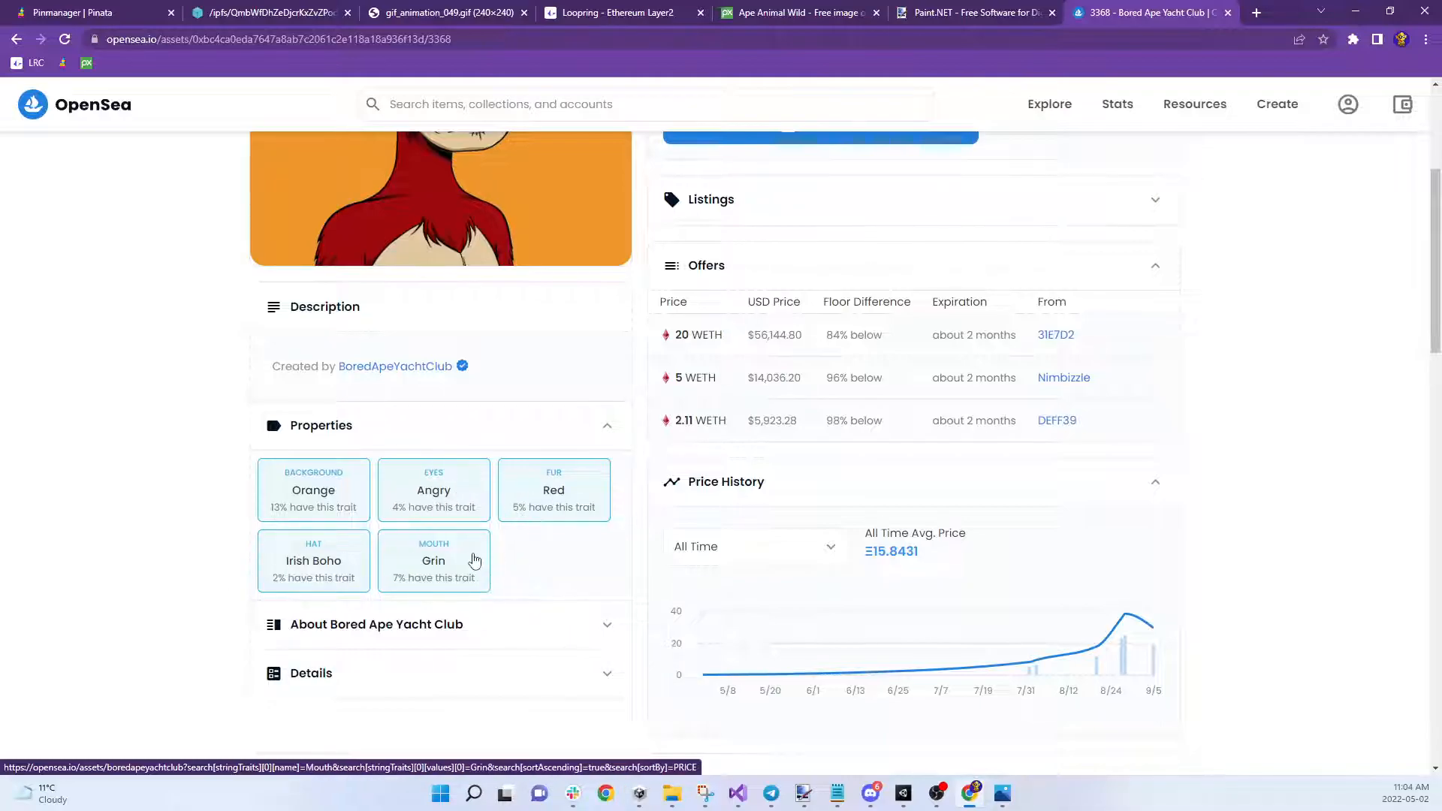
{"action": "scroll", "coordinate": [546, 540], "scroll_direction": "up", "scroll_amount": 4}
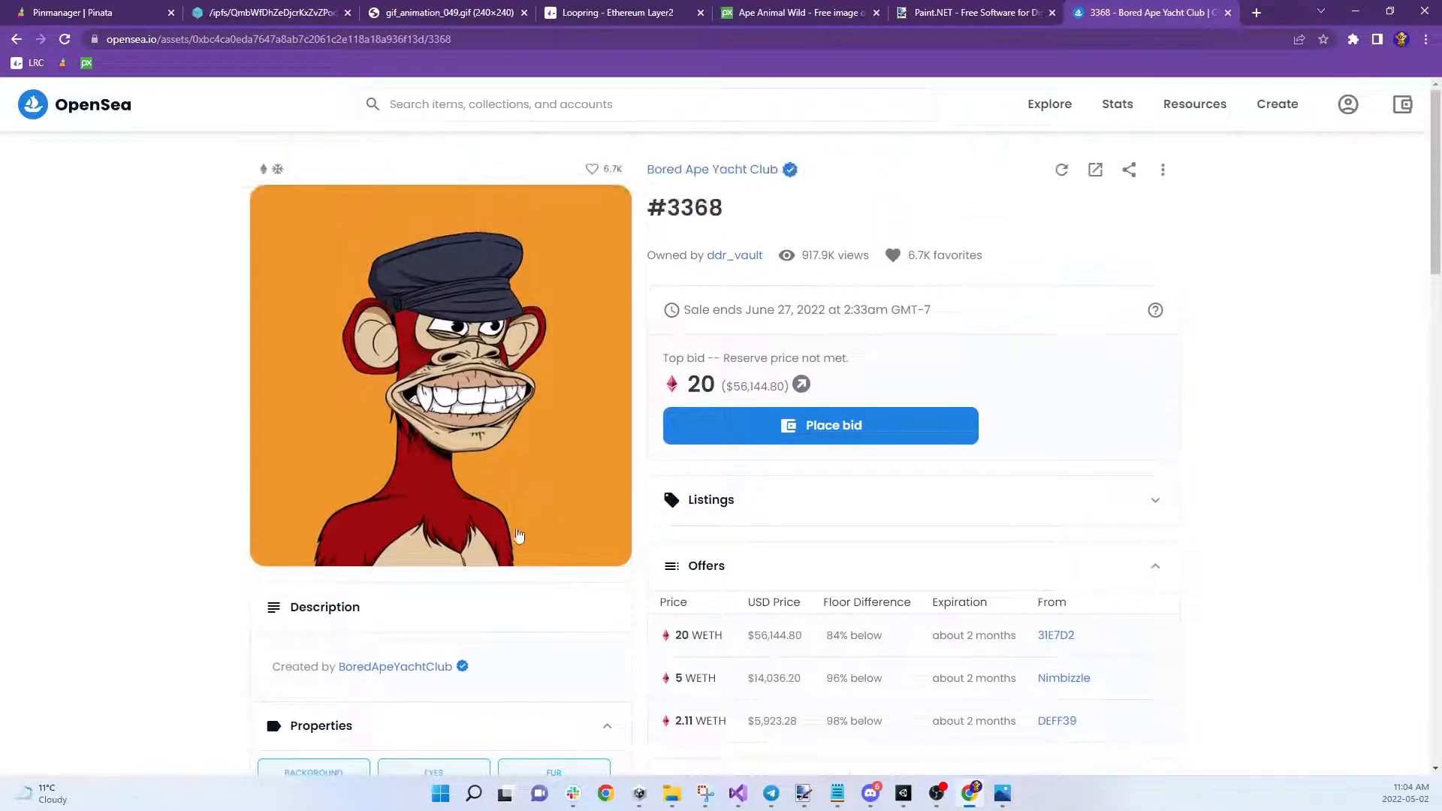
{"action": "scroll", "coordinate": [543, 530], "scroll_direction": "down", "scroll_amount": 2}
{"action": "scroll", "coordinate": [543, 528], "scroll_direction": "down", "scroll_amount": 2}
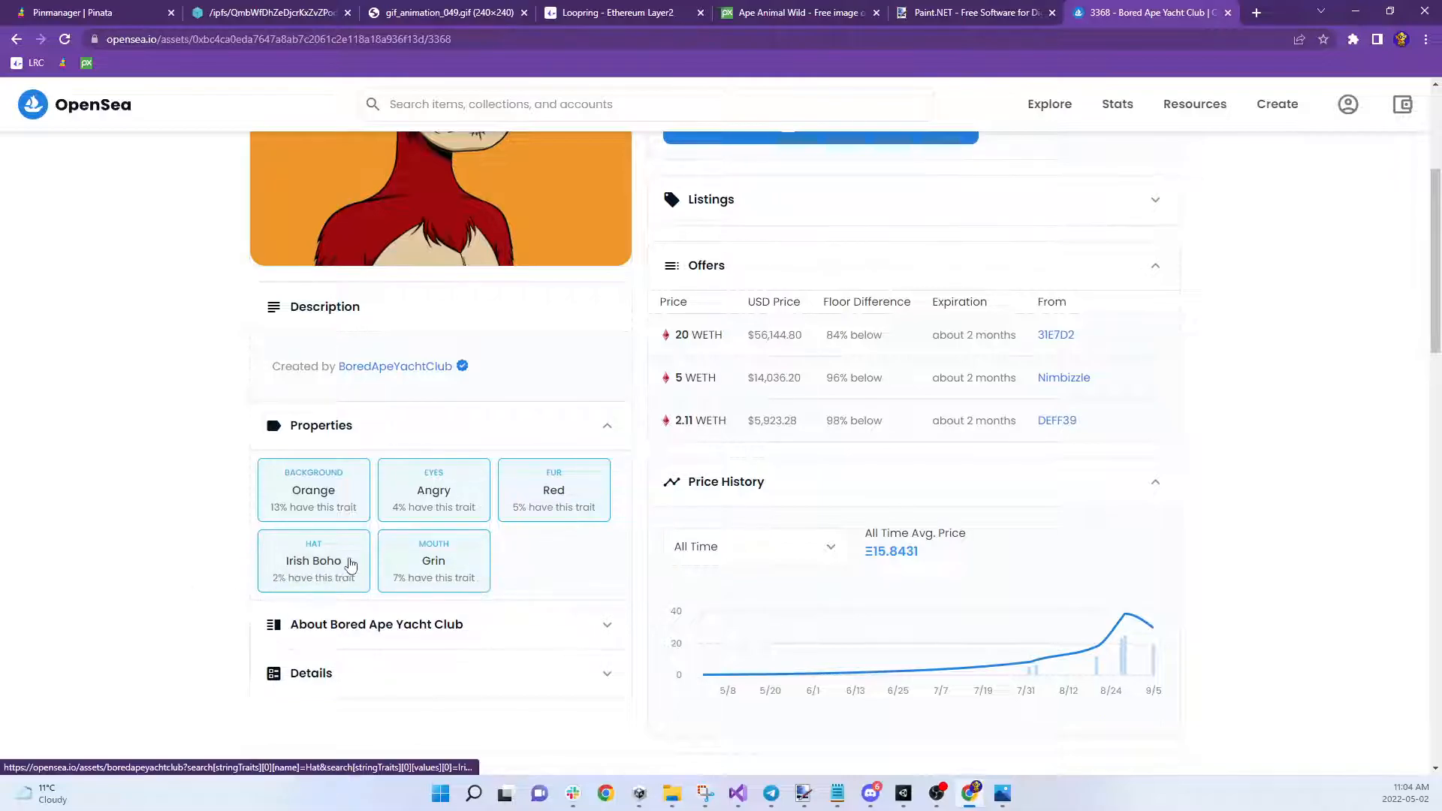
{"action": "scroll", "coordinate": [338, 576], "scroll_direction": "up", "scroll_amount": 4}
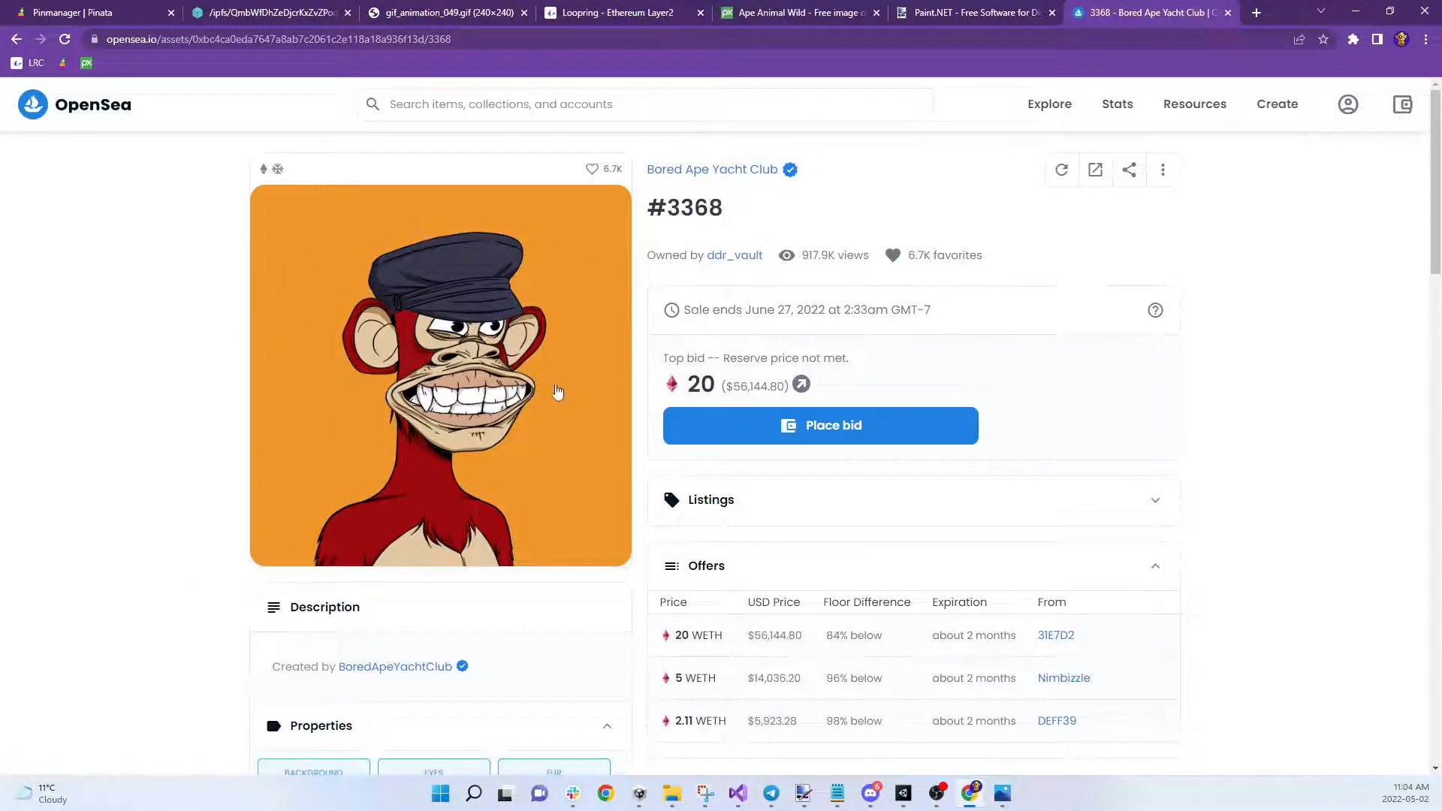
{"action": "scroll", "coordinate": [554, 387], "scroll_direction": "down", "scroll_amount": 5}
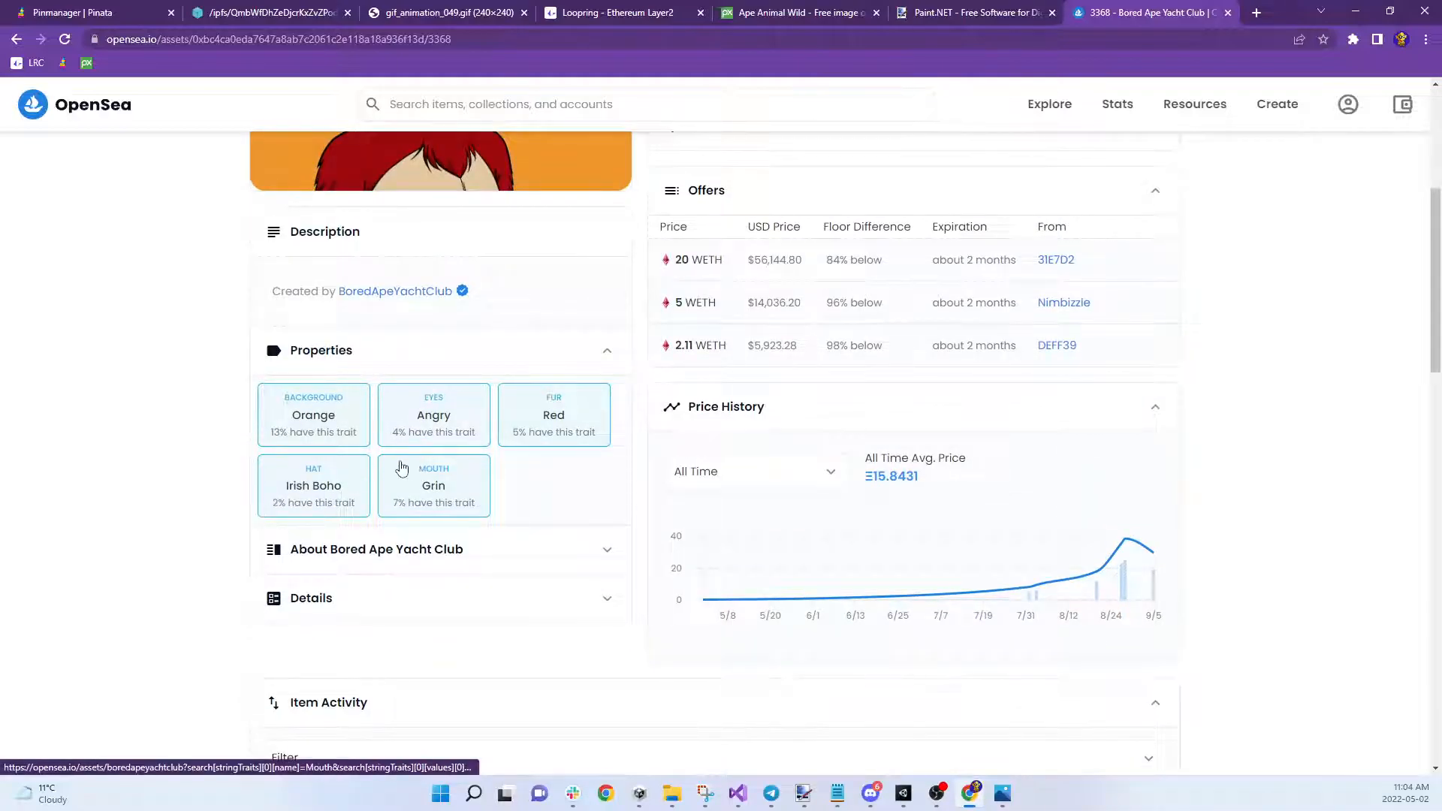
{"action": "scroll", "coordinate": [967, 232], "scroll_direction": "up", "scroll_amount": 5}
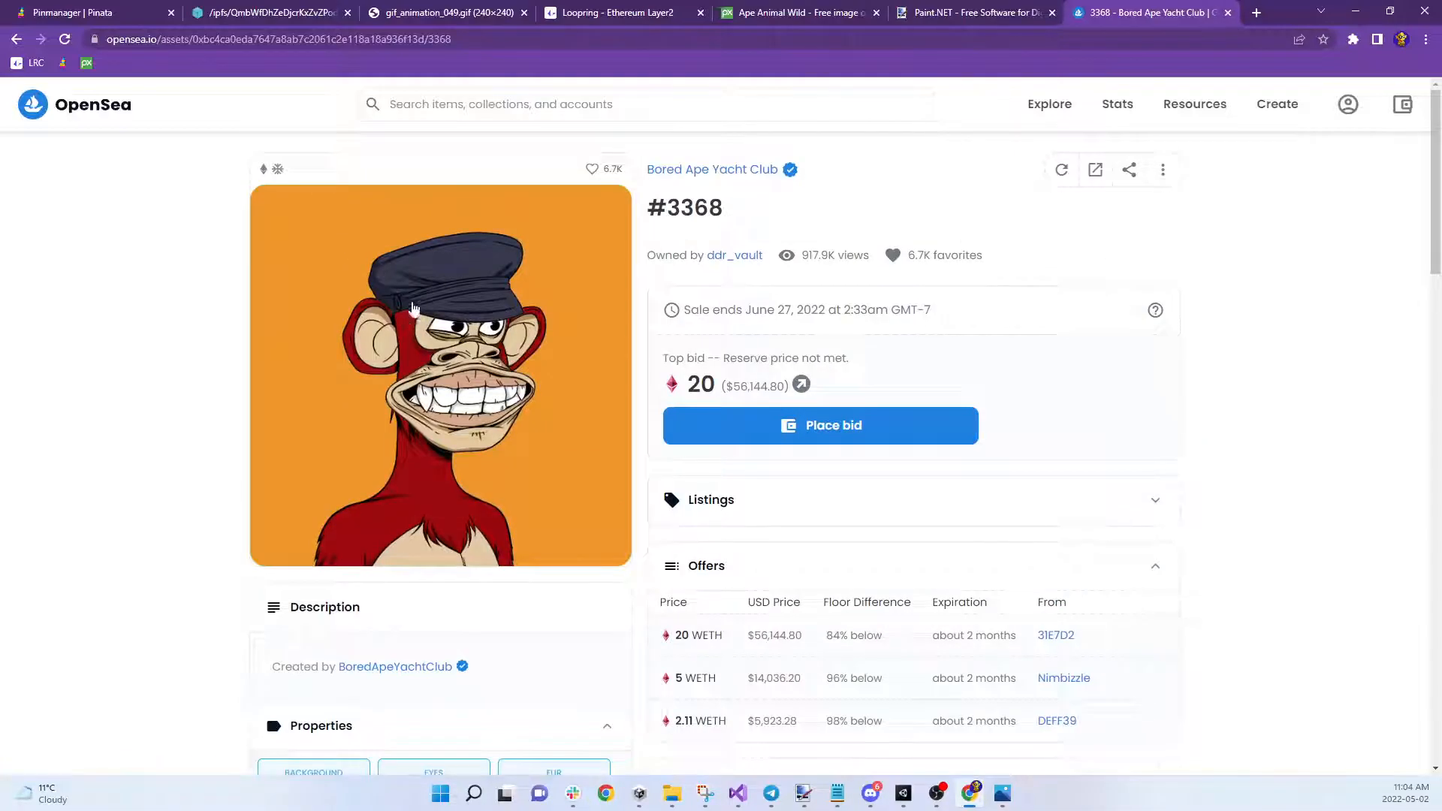
{"action": "scroll", "coordinate": [396, 339], "scroll_direction": "down", "scroll_amount": 7}
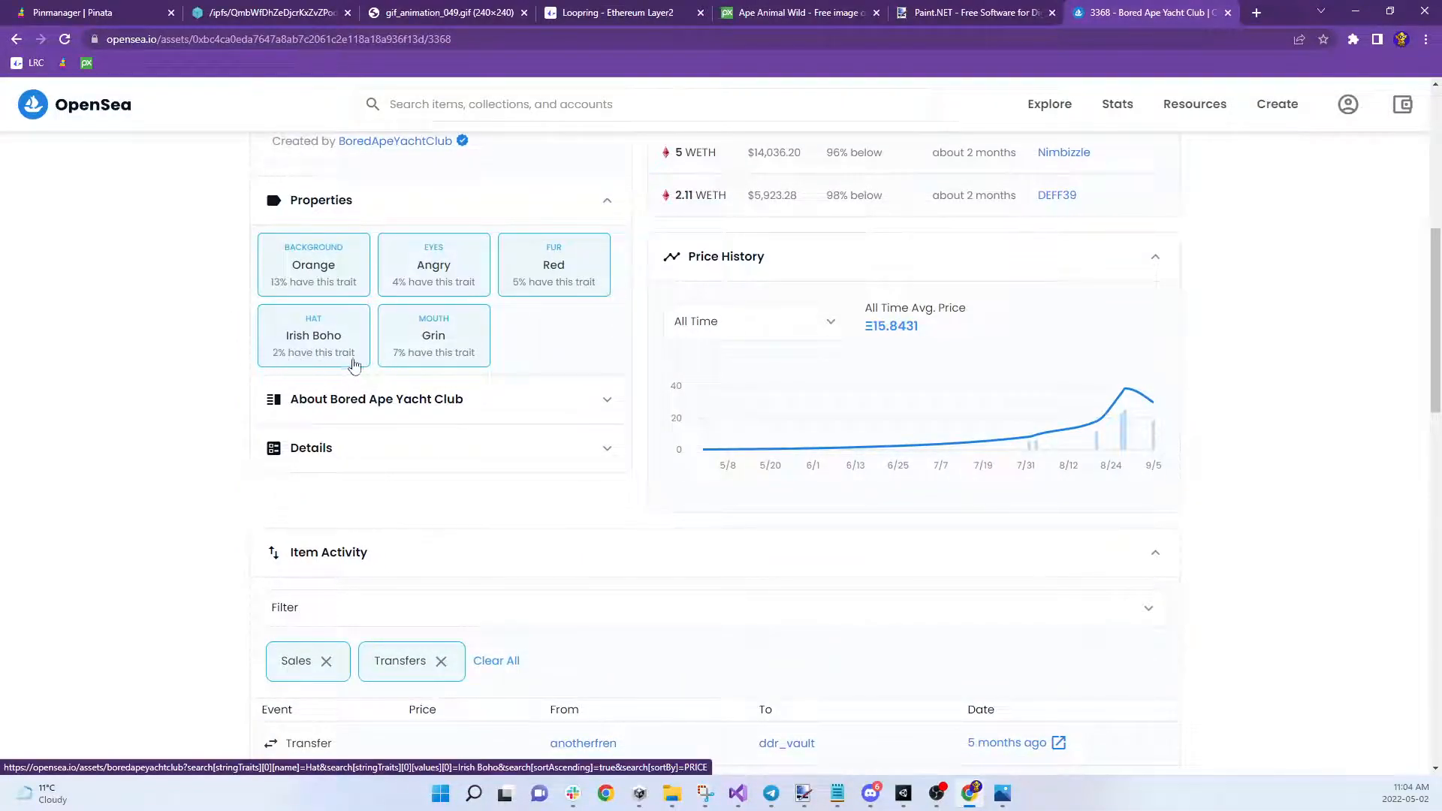
{"action": "scroll", "coordinate": [515, 353], "scroll_direction": "up", "scroll_amount": 3}
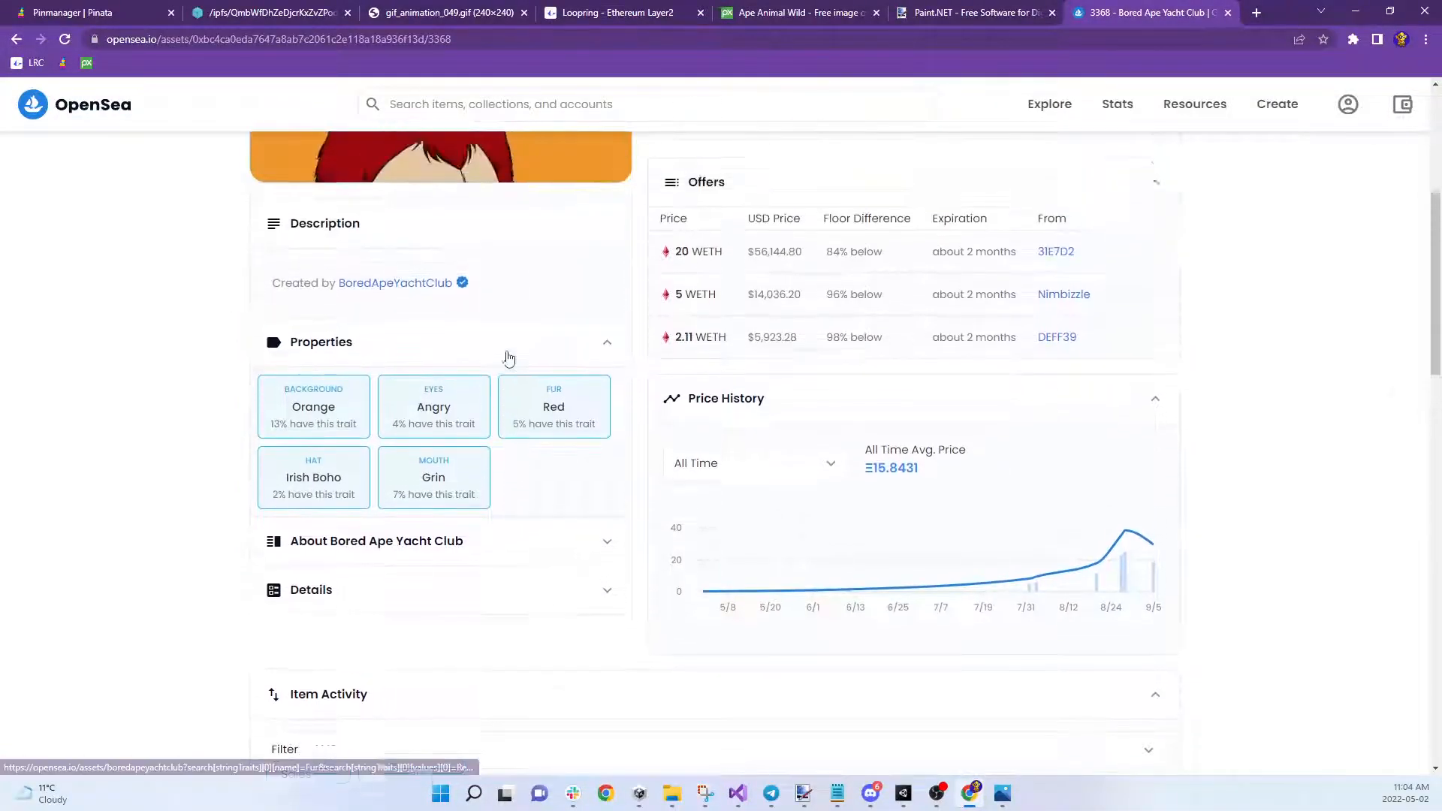
{"action": "scroll", "coordinate": [506, 476], "scroll_direction": "down", "scroll_amount": 3}
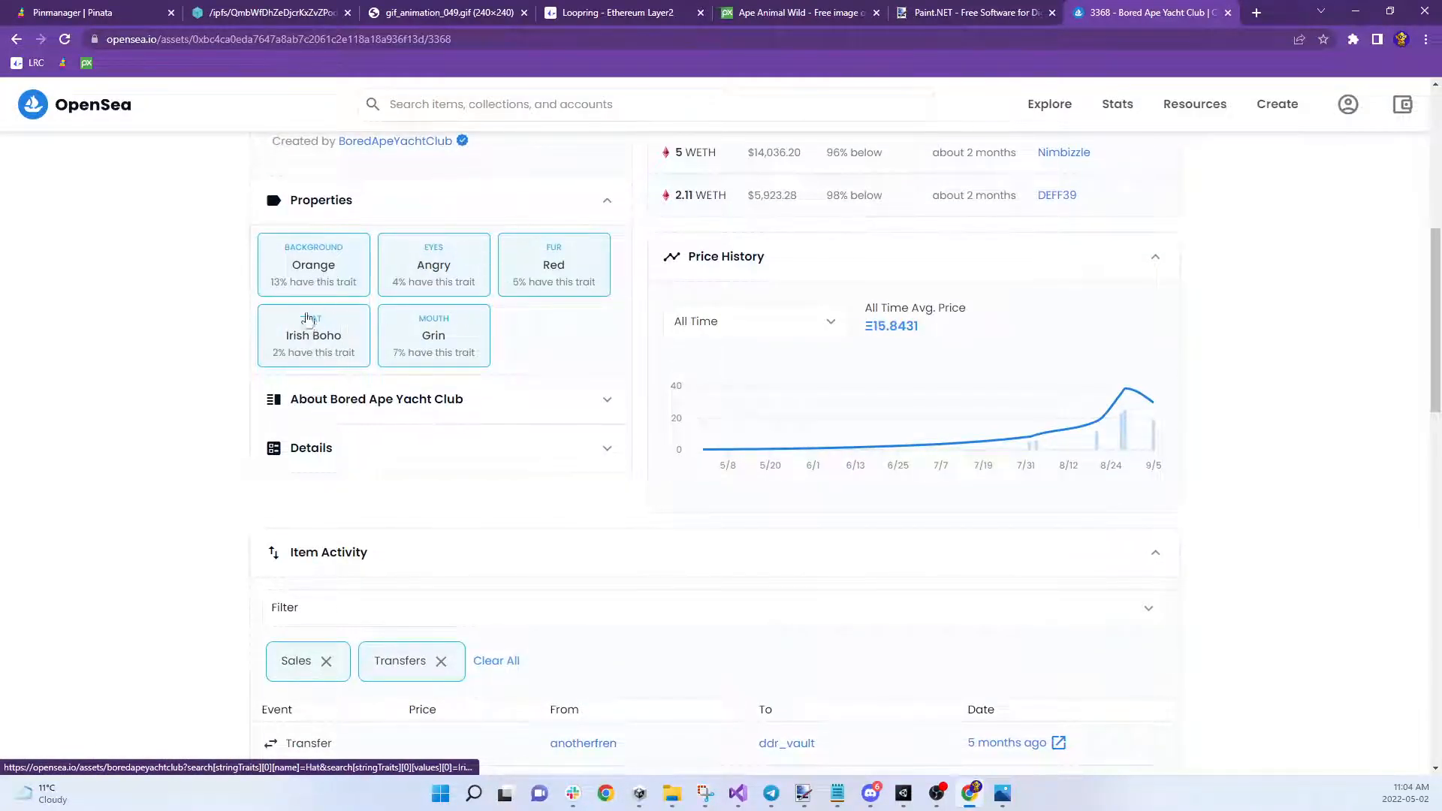
{"action": "scroll", "coordinate": [299, 296], "scroll_direction": "up", "scroll_amount": 7}
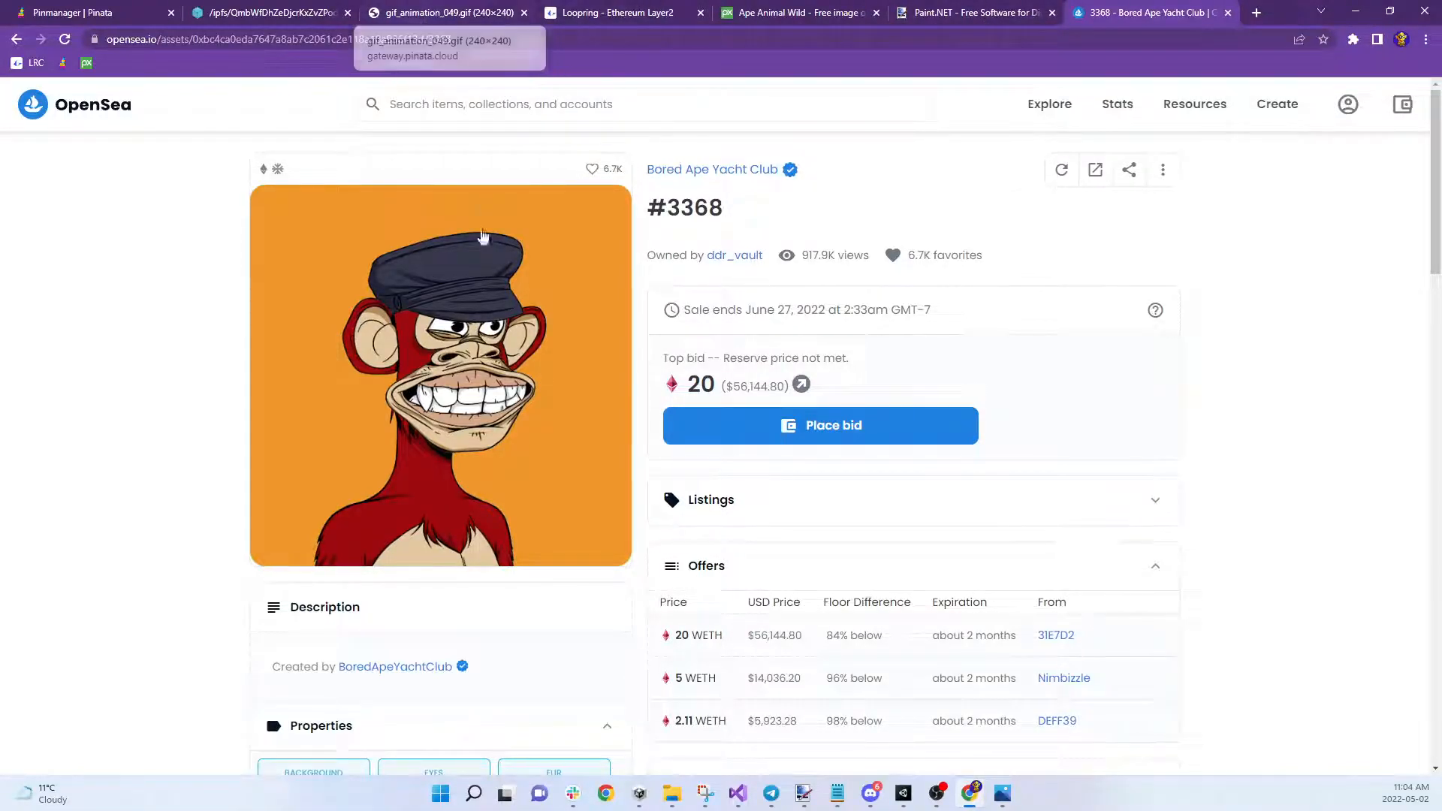
Remove the hat, eyewear, shirt and background trait lines and the leftover blank lines from metadata.json
{"action": "mouse_move", "coordinate": [837, 793]}
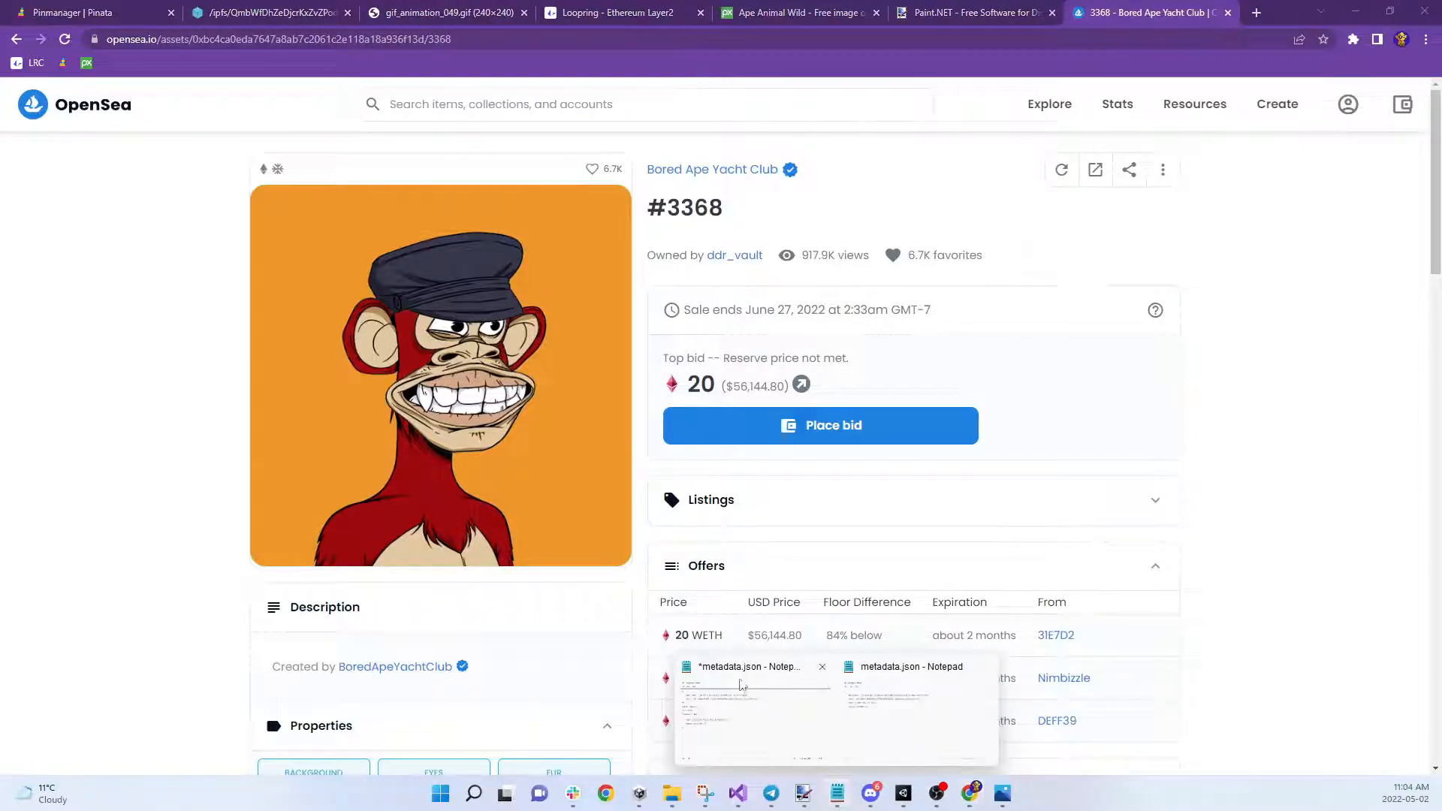
{"action": "left_click", "coordinate": [755, 728]}
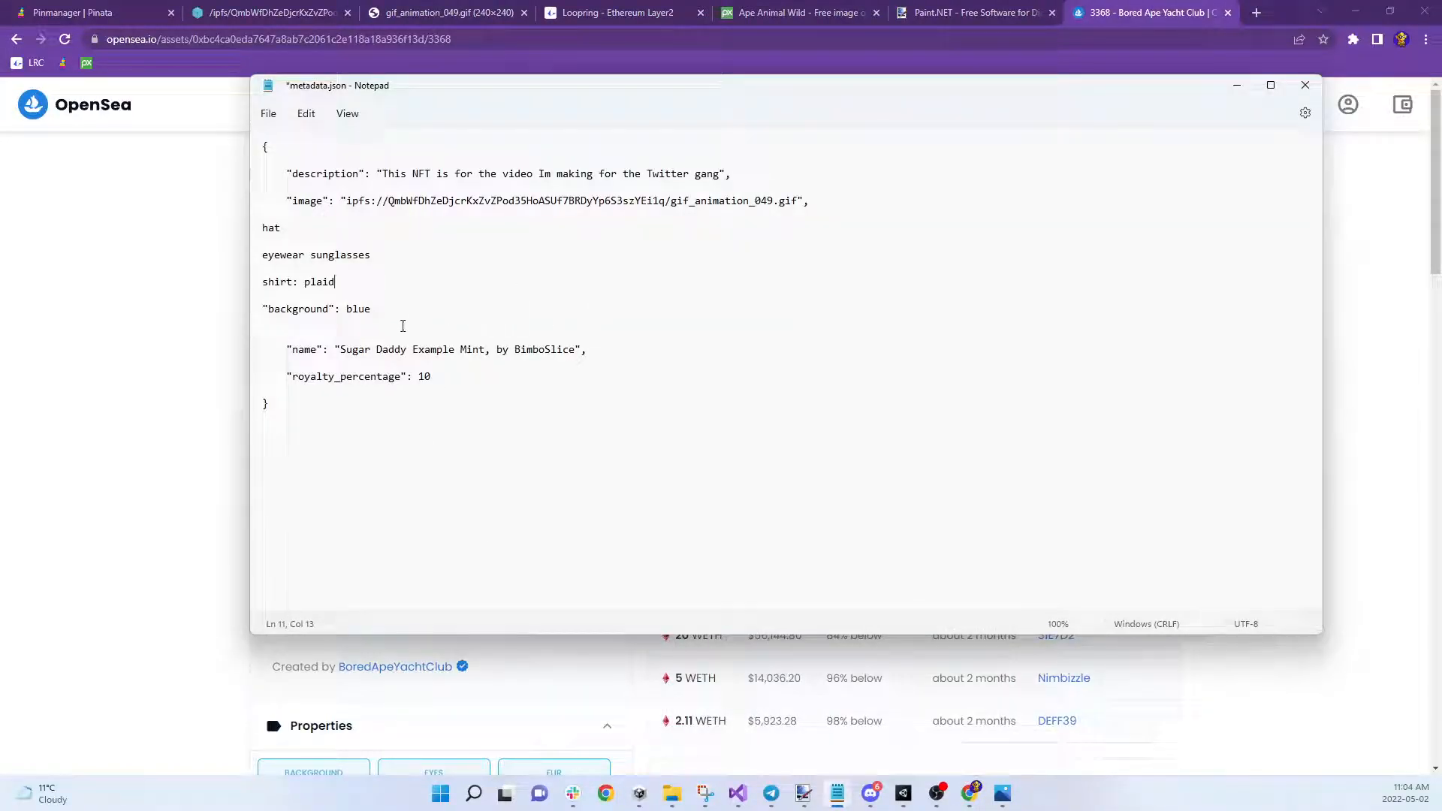
{"action": "left_click_drag", "start_coordinate": [304, 329], "coordinate": [274, 217]}
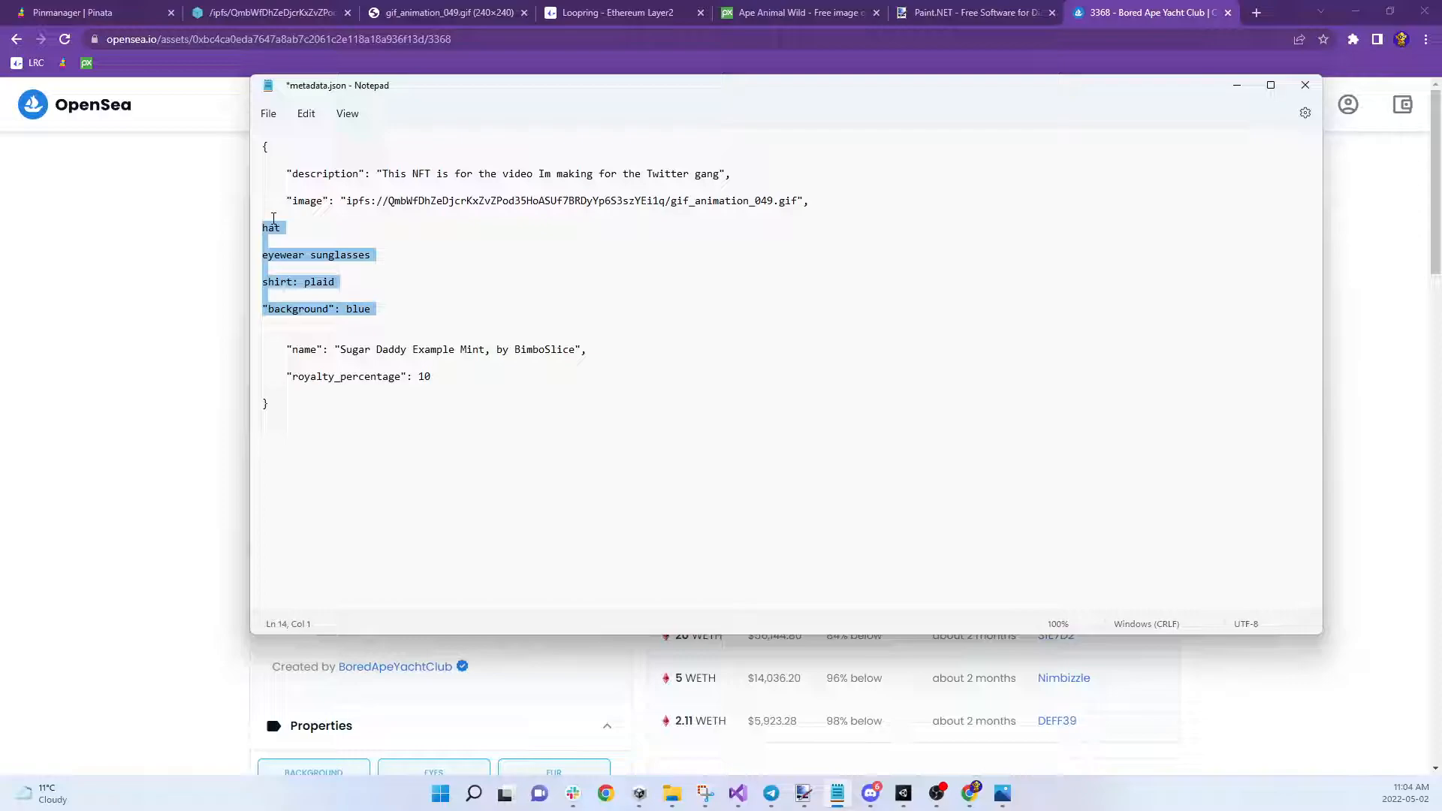
{"action": "key", "text": "BackSpace"}
{"action": "key", "text": "Delete"}
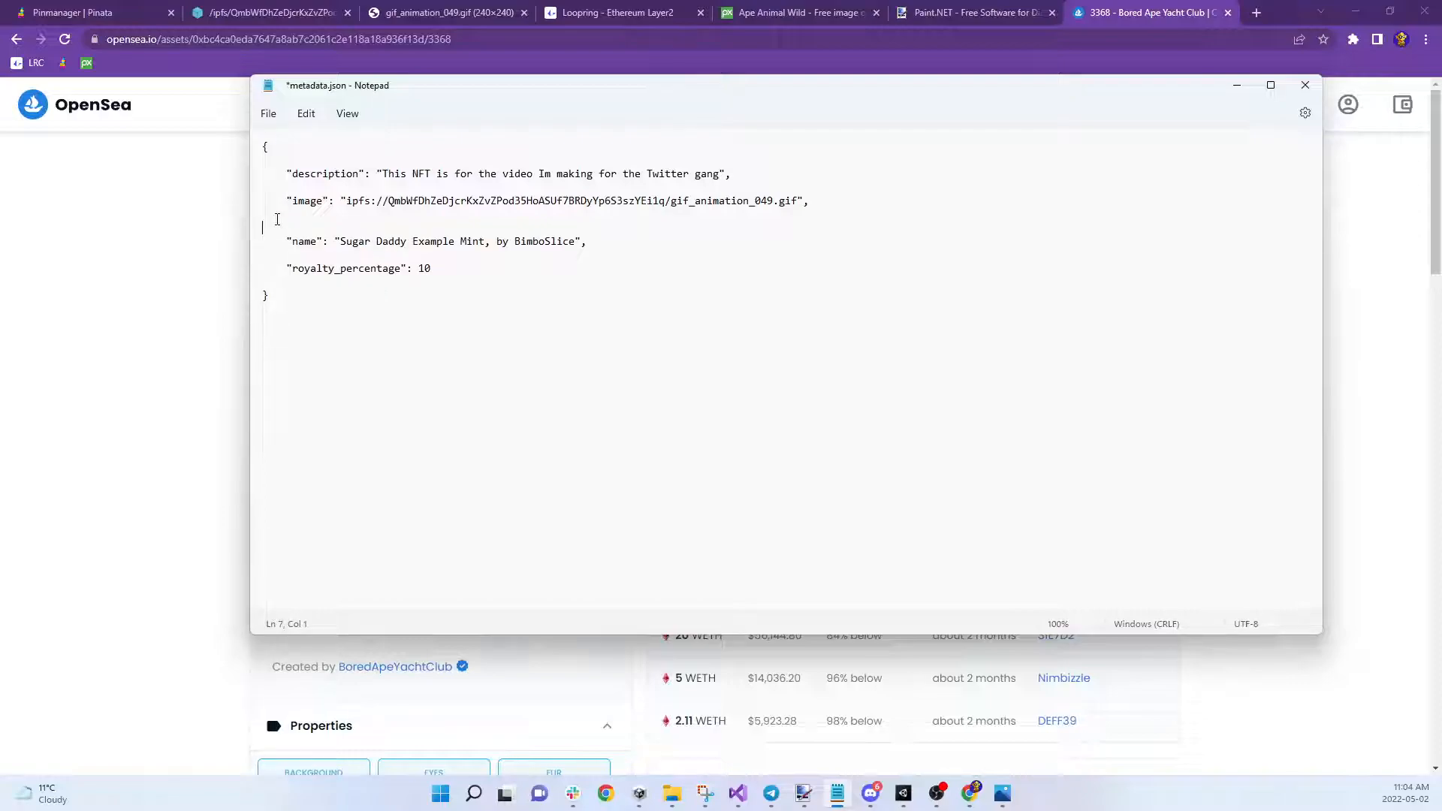
{"action": "key", "text": "Delete"}
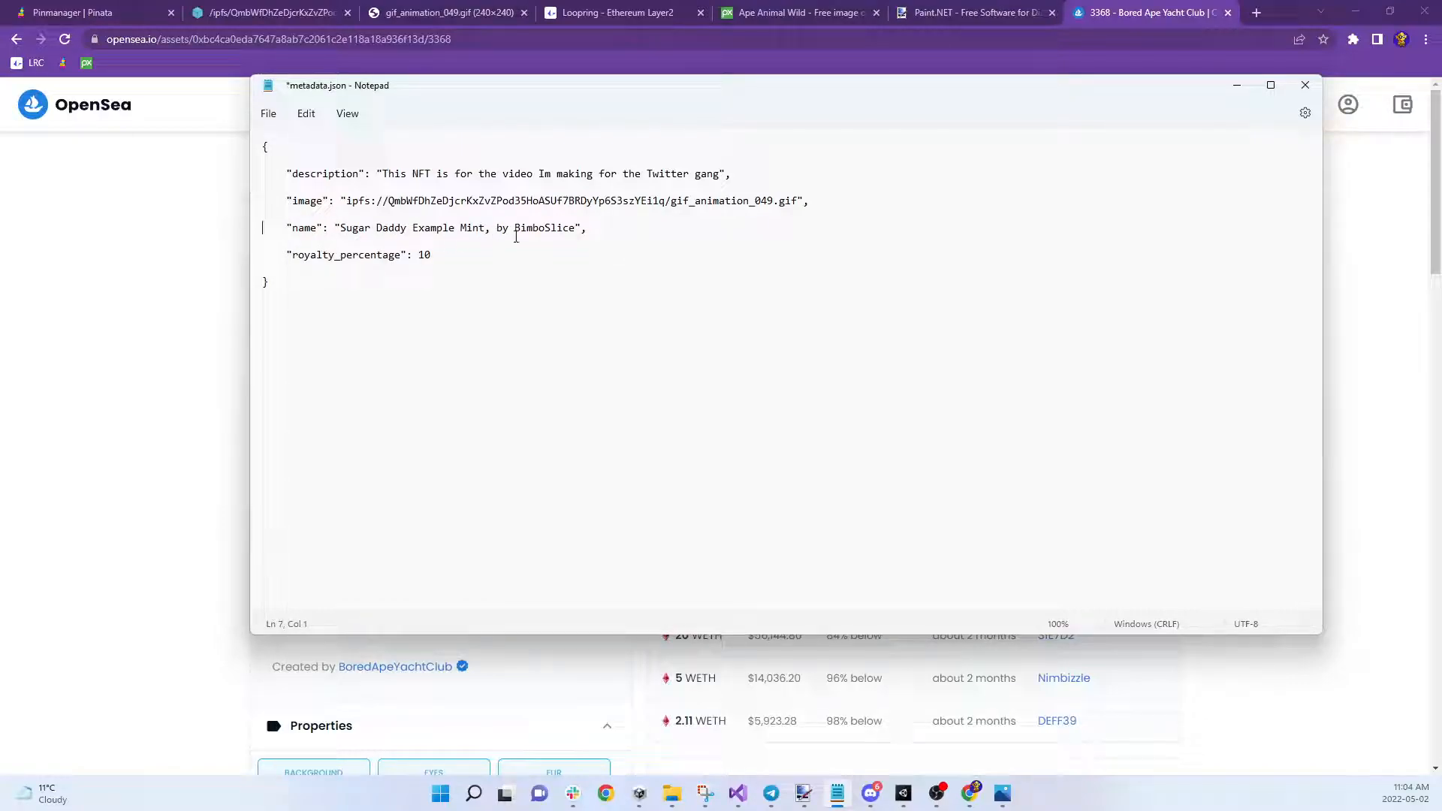
{"action": "left_click", "coordinate": [624, 227]}
{"action": "left_click", "coordinate": [394, 277]}
Append '. I had to make a second videoo, because my brain is filled with crayons' after 'gang' in the description
{"action": "left_click_drag", "start_coordinate": [456, 84], "coordinate": [484, 105]}
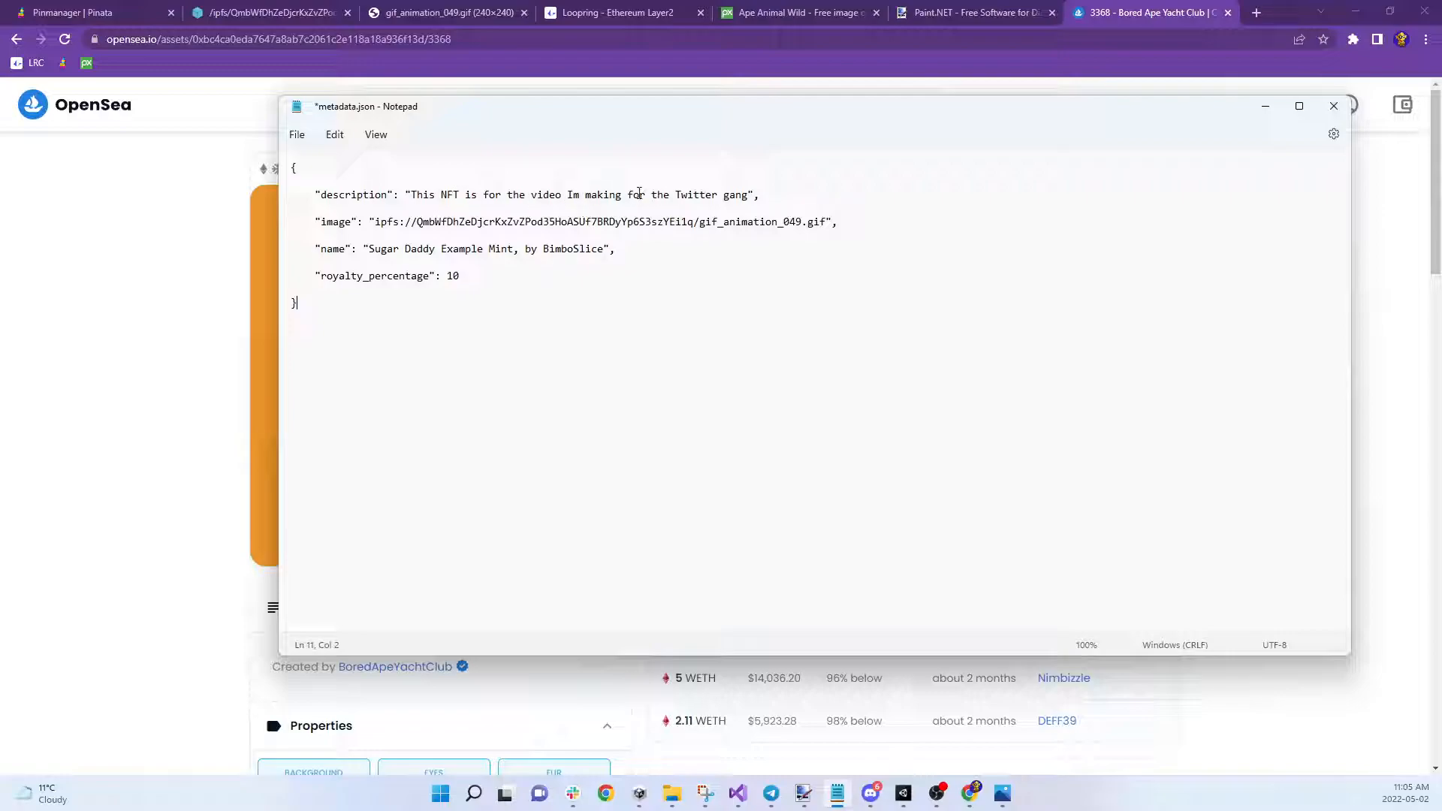
{"action": "left_click", "coordinate": [749, 197]}
{"action": "type", "text": ". I had to make a second videoo, because my brain is"}
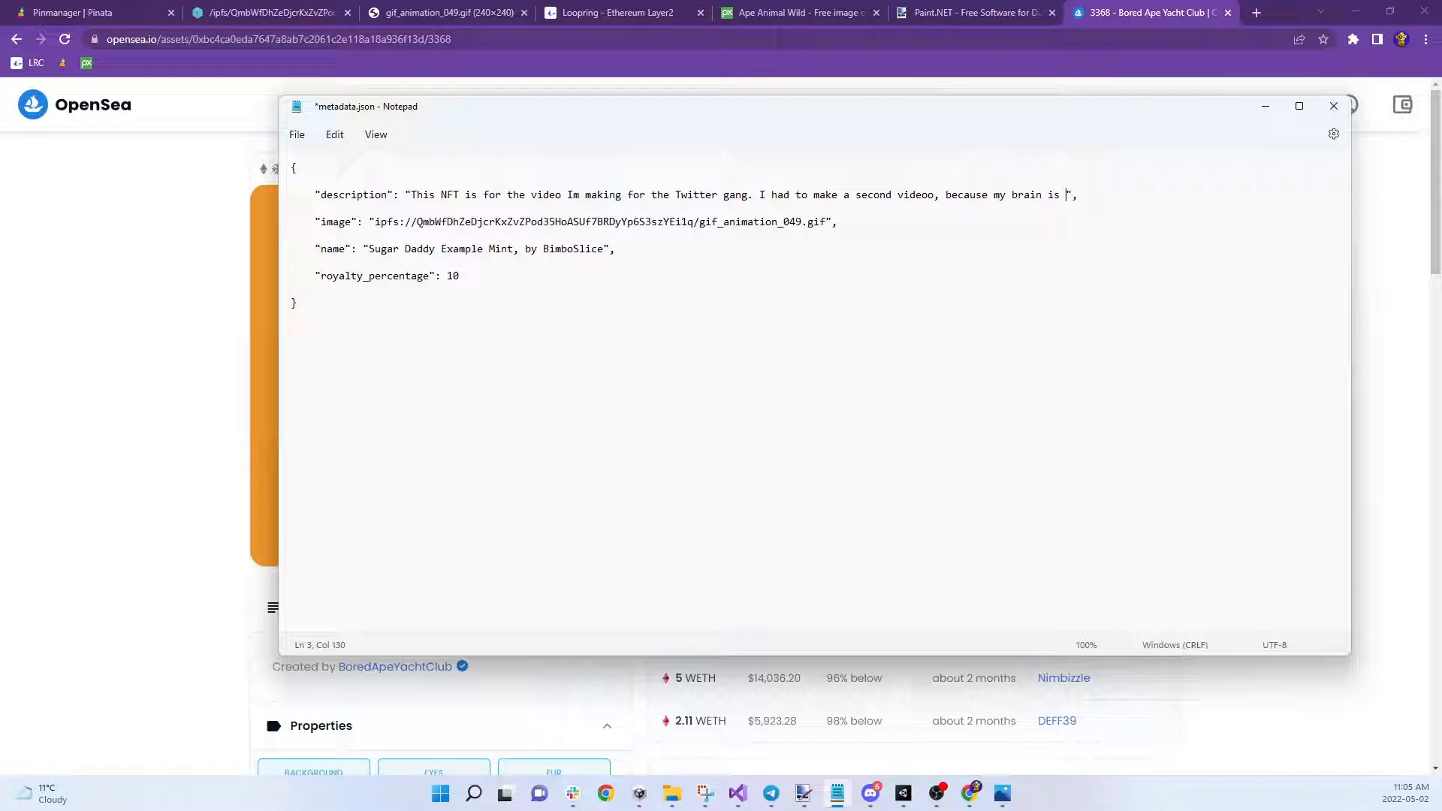
{"action": "type", "text": " filled with crayons"}
{"action": "left_click_drag", "start_coordinate": [638, 109], "coordinate": [593, 192]}
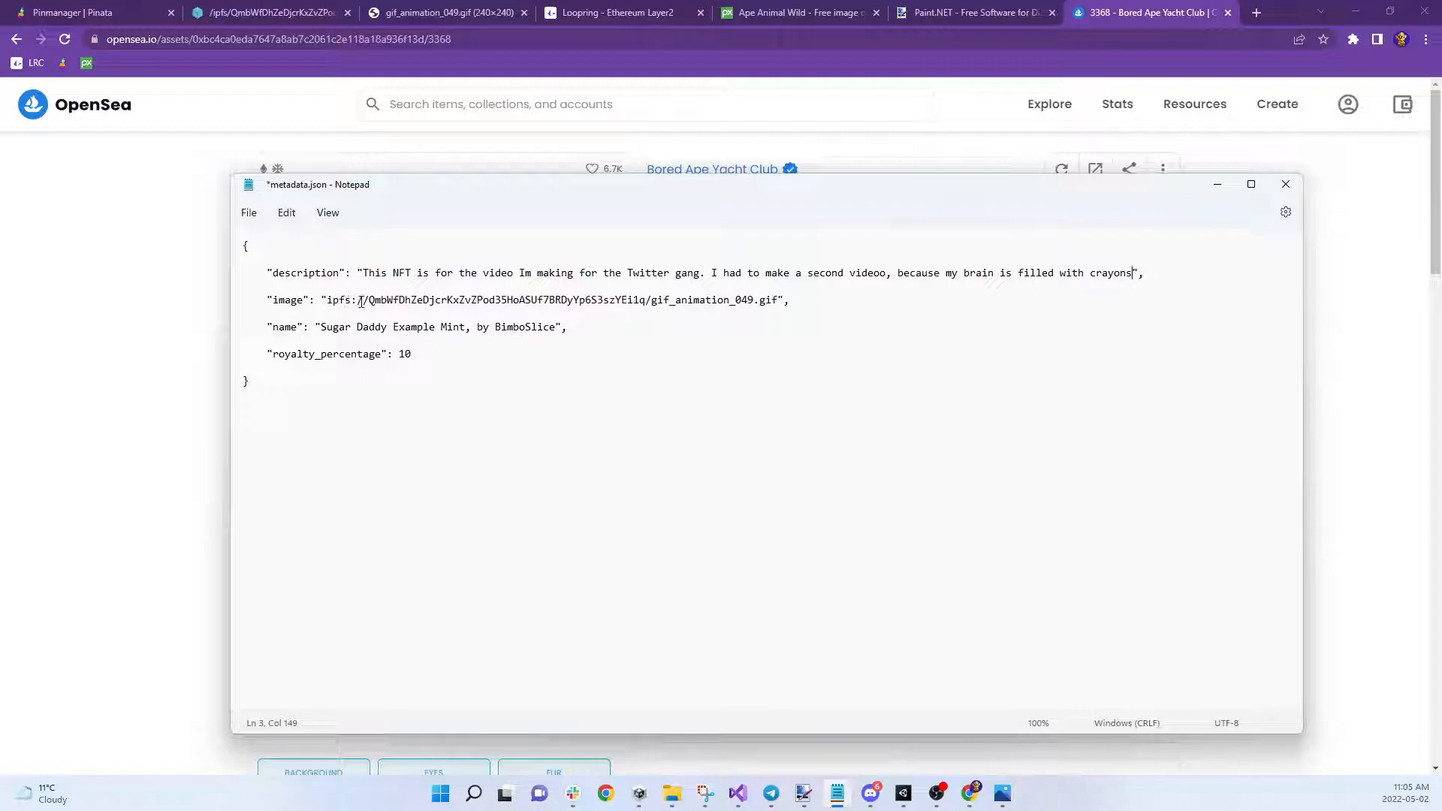
{"action": "left_click_drag", "start_coordinate": [370, 301], "coordinate": [818, 306]}
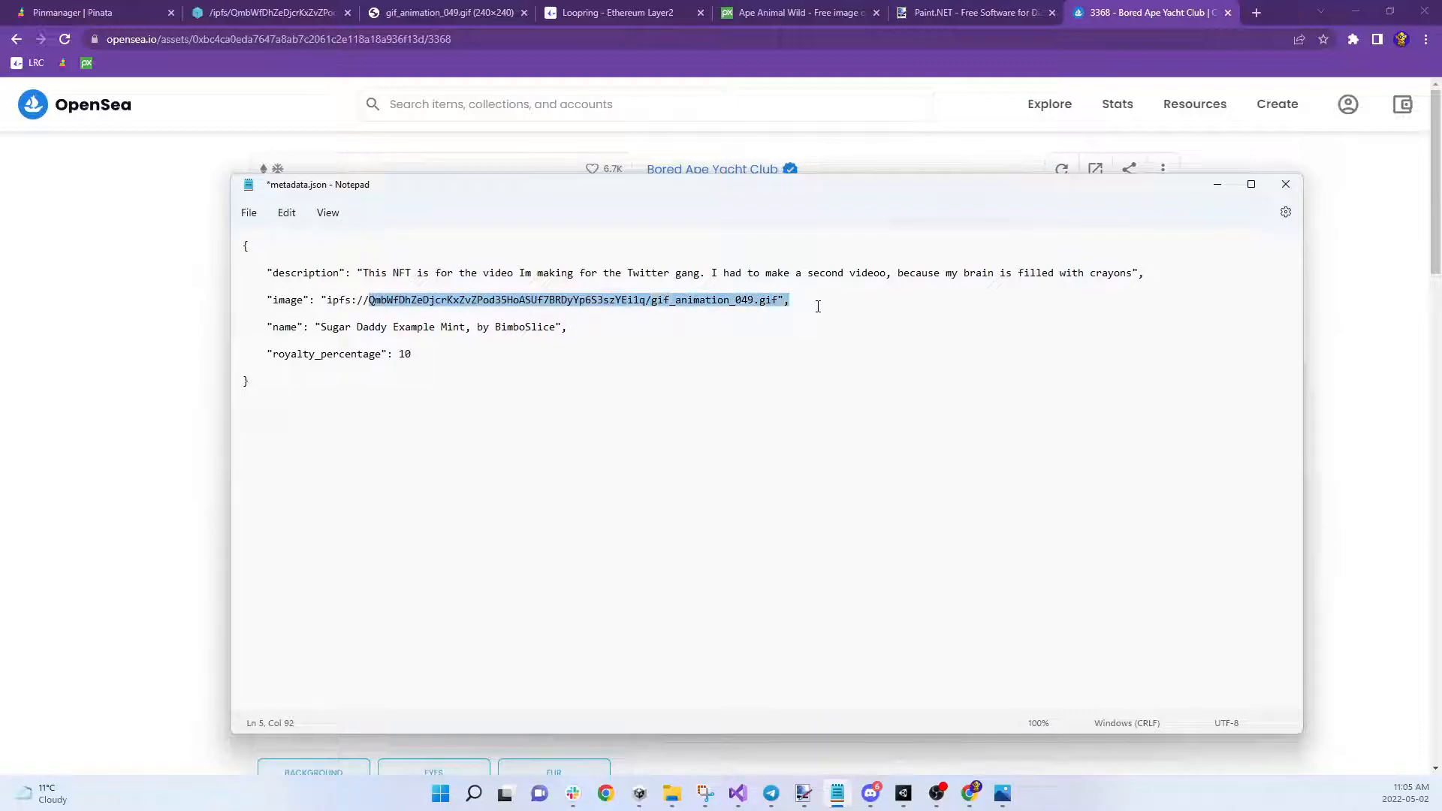
{"action": "left_click", "coordinate": [817, 307]}
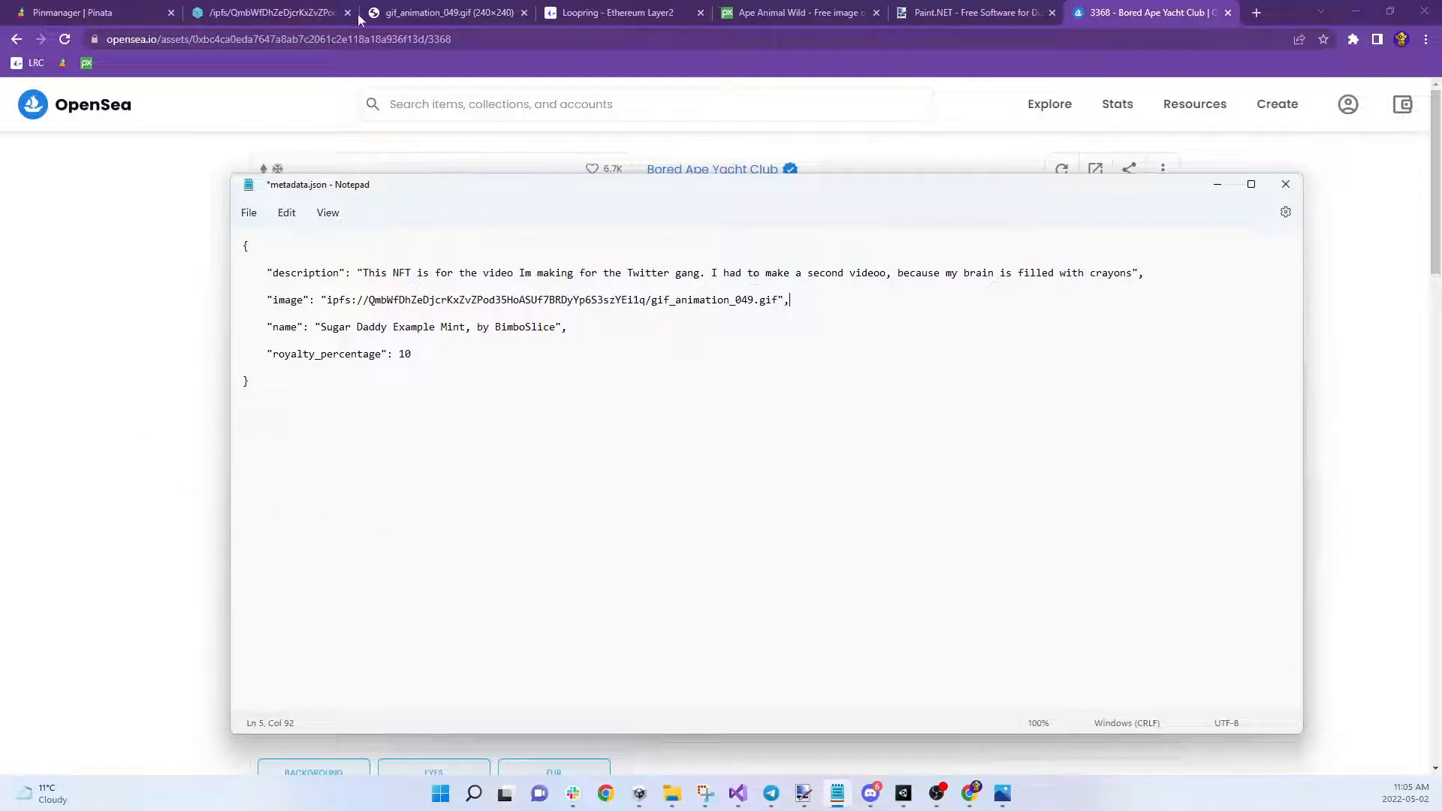
Open the 'nft for video 2' upload from the Pinata file list in the IPFS gateway
{"action": "left_click", "coordinate": [121, 11]}
{"action": "left_click", "coordinate": [121, 11]}
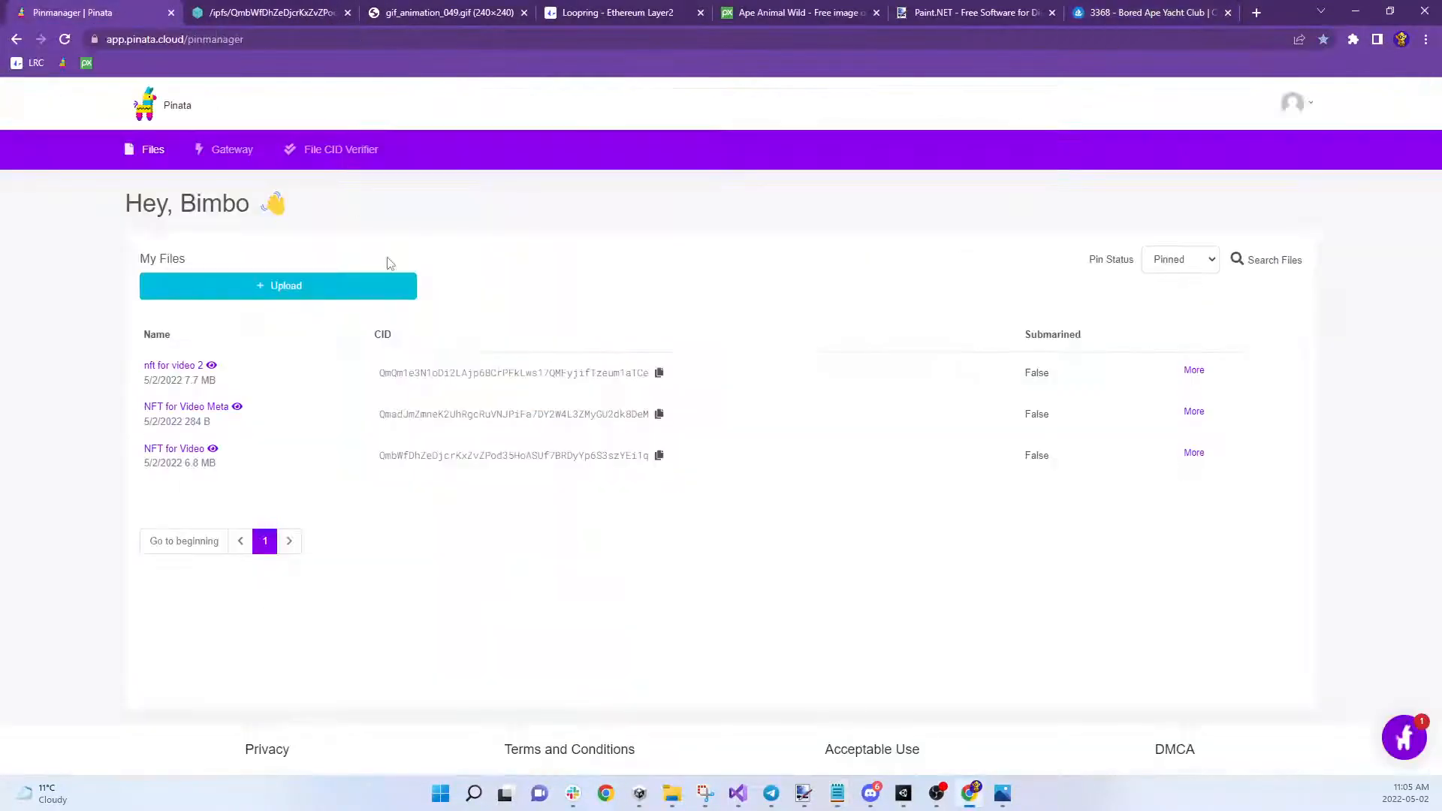
{"action": "left_click", "coordinate": [163, 365]}
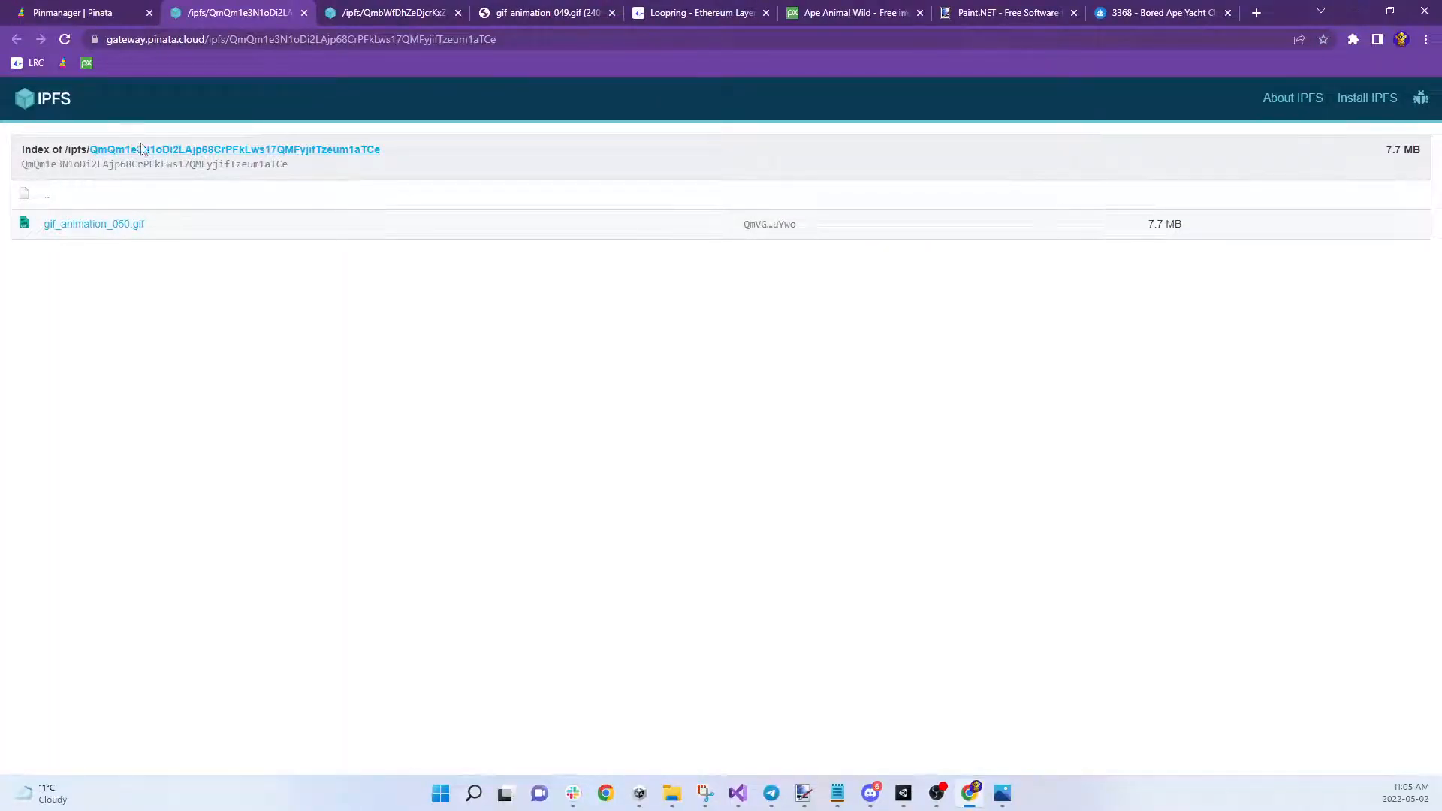
Copy the nft for video 2 folder's CID and close the older IPFS image tab
{"action": "double_click", "coordinate": [197, 164]}
{"action": "key", "text": "ctrl+c"}
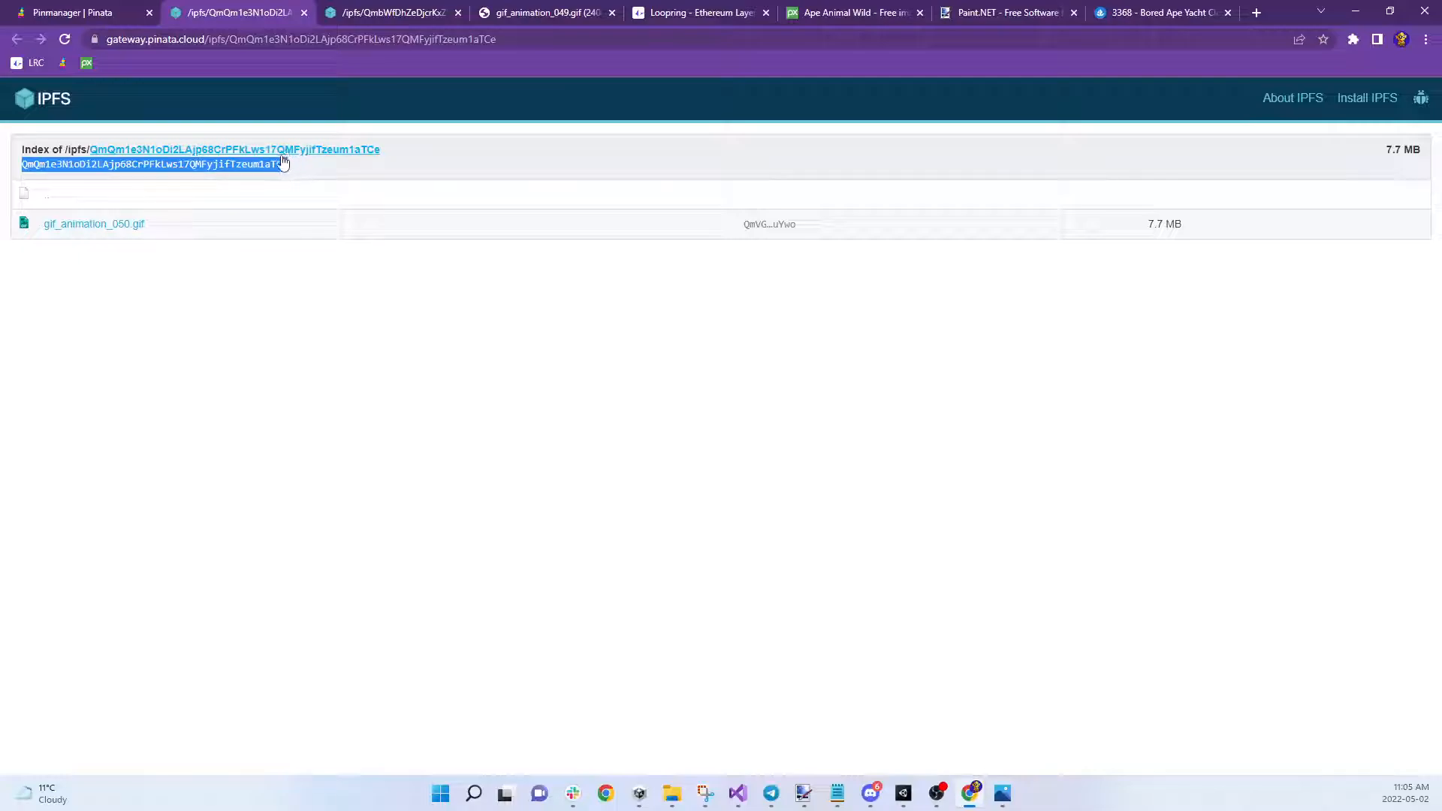
{"action": "left_click", "coordinate": [458, 12]}
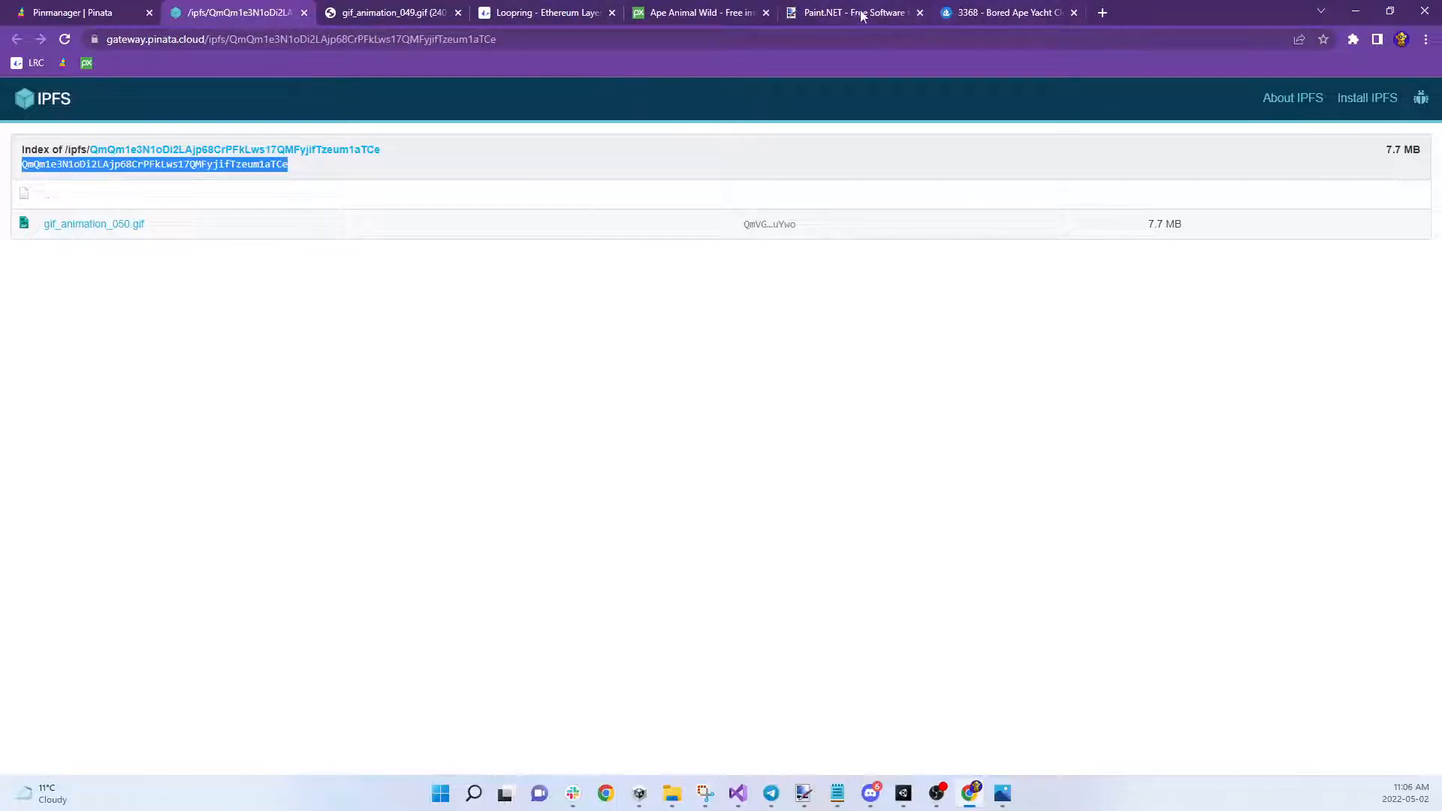
Point the image at gif_animation_050.gif under the new CID and add 'The Sequel' to the name
{"action": "mouse_move", "coordinate": [833, 794]}
{"action": "left_click", "coordinate": [809, 737]}
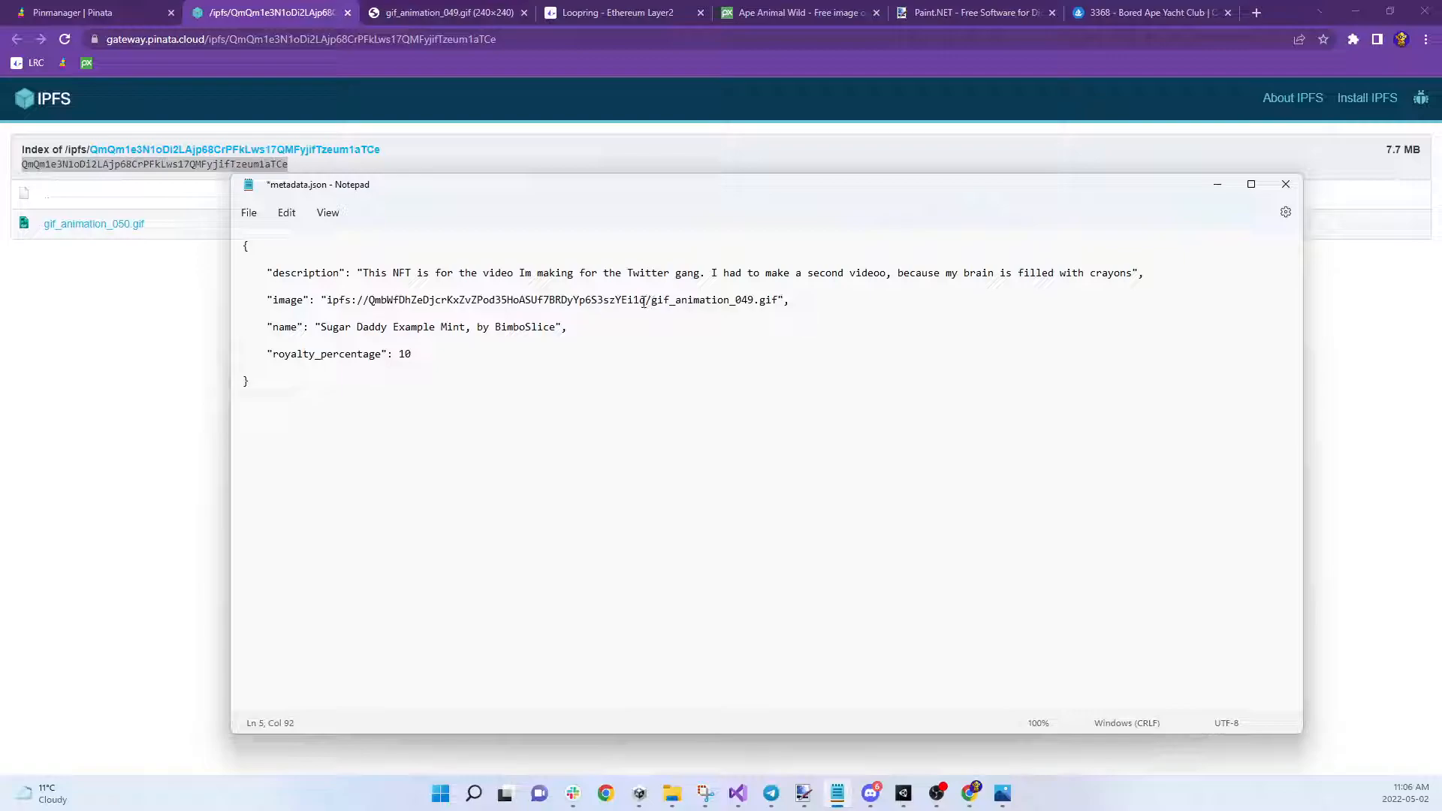
{"action": "left_click_drag", "start_coordinate": [644, 301], "coordinate": [367, 301]}
{"action": "key", "text": "ctrl+v"}
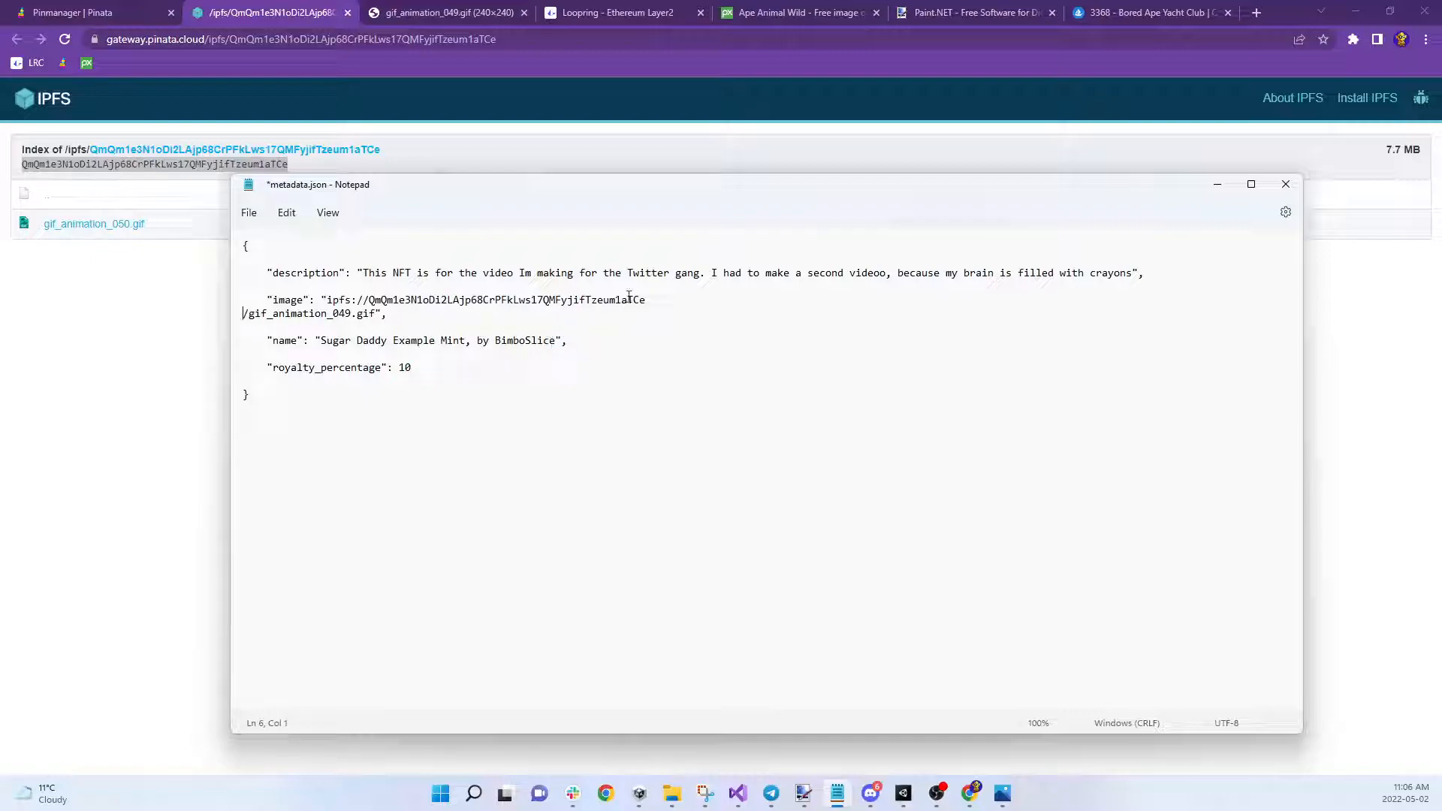
{"action": "key", "text": "BackSpace"}
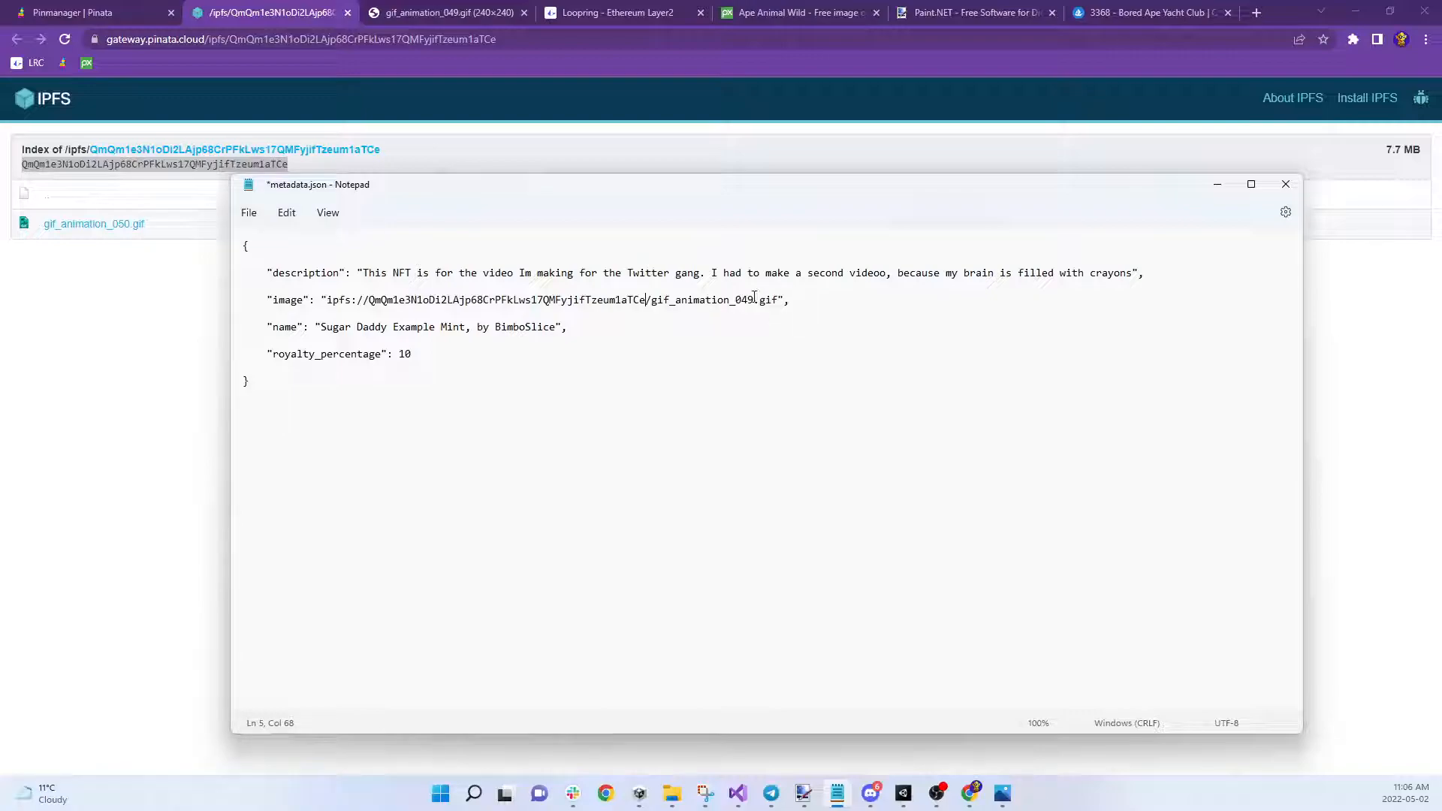
{"action": "key", "text": "BackSpace"}
{"action": "key", "text": "BackSpace"}
{"action": "type", "text": "50"}
{"action": "type", "text": "The Sequel"}
{"action": "type", "text": ":"}
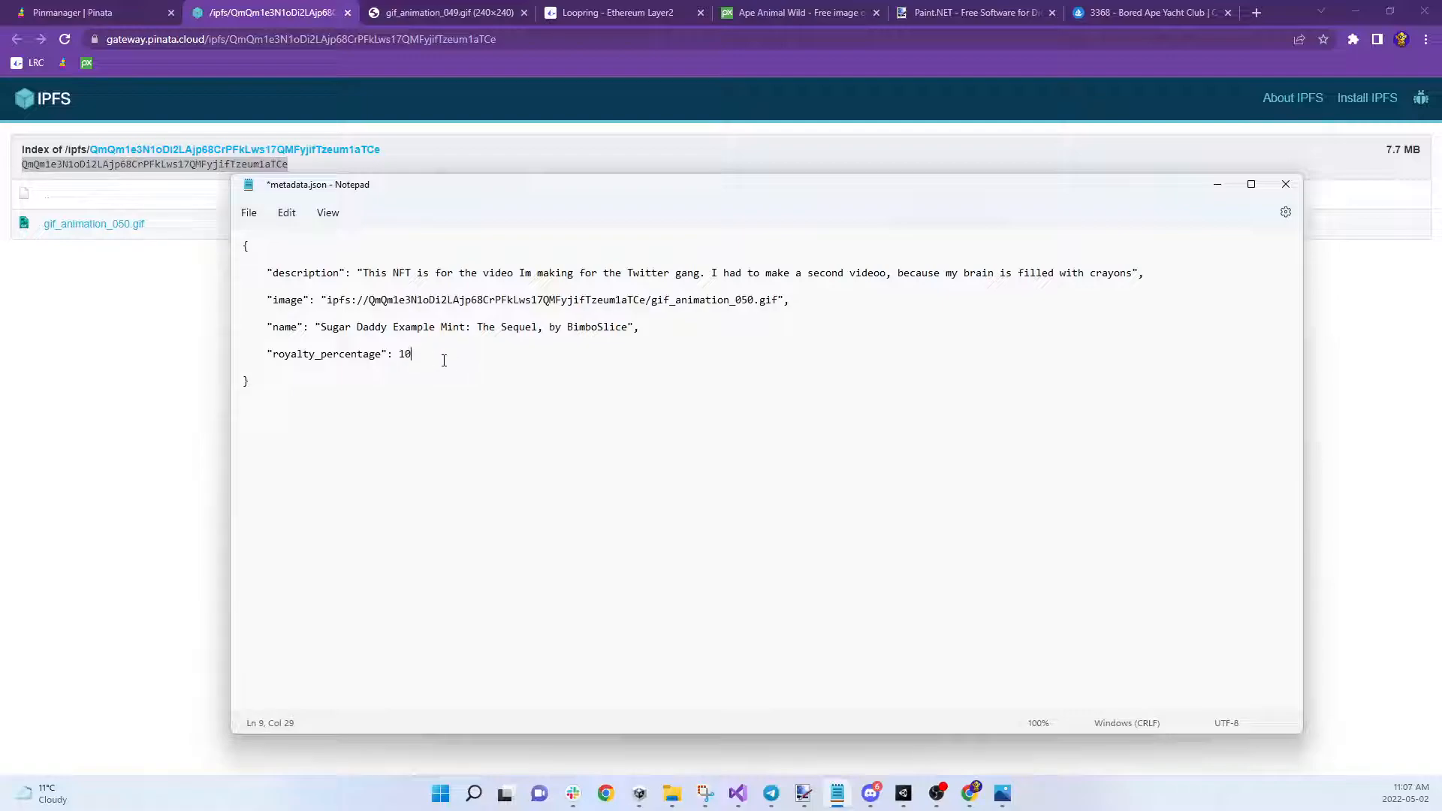
Save metadata.json to the Desktop with Save As, replacing the existing copy
{"action": "left_click", "coordinate": [249, 213]}
{"action": "left_click", "coordinate": [283, 338]}
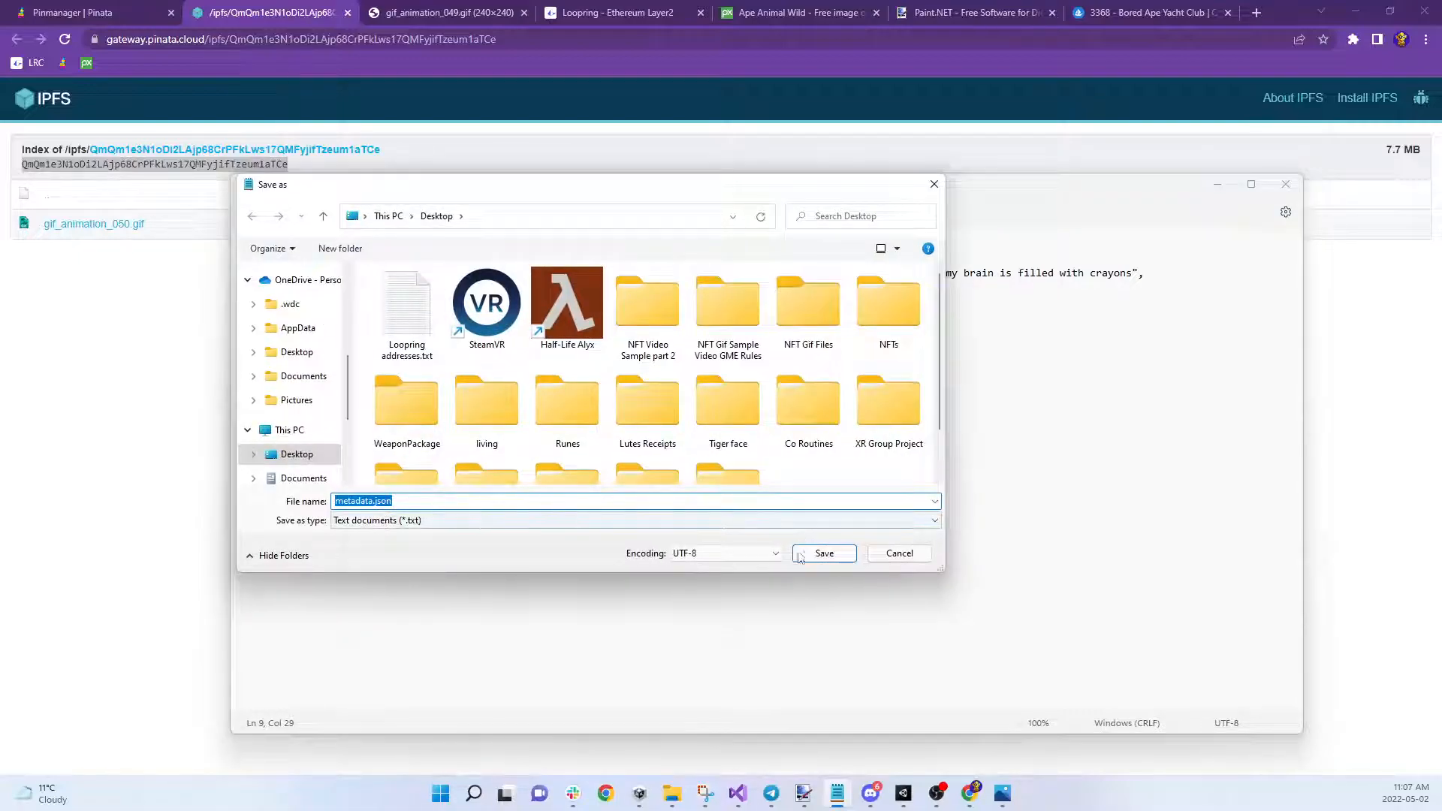
{"action": "left_click", "coordinate": [809, 557]}
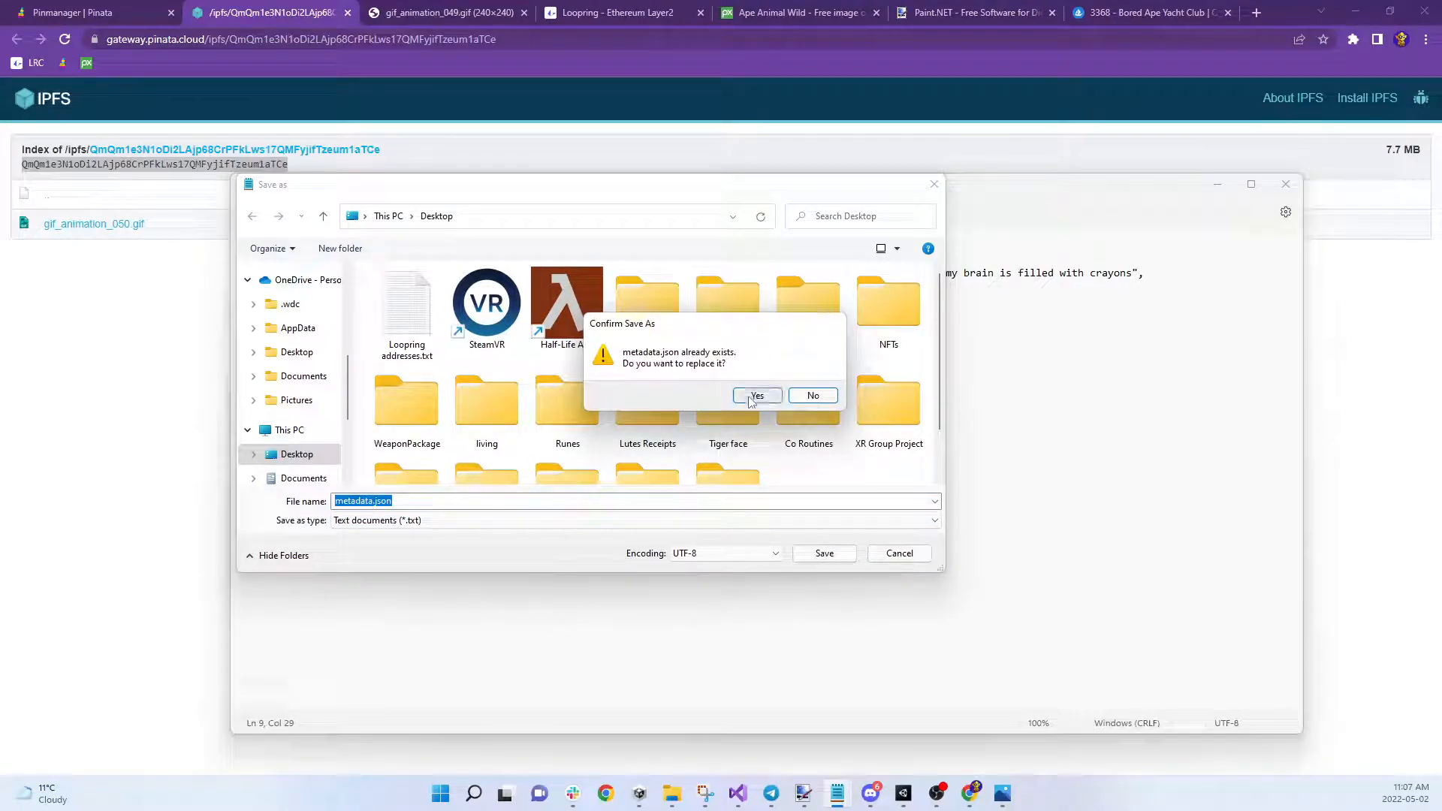
{"action": "left_click", "coordinate": [754, 396]}
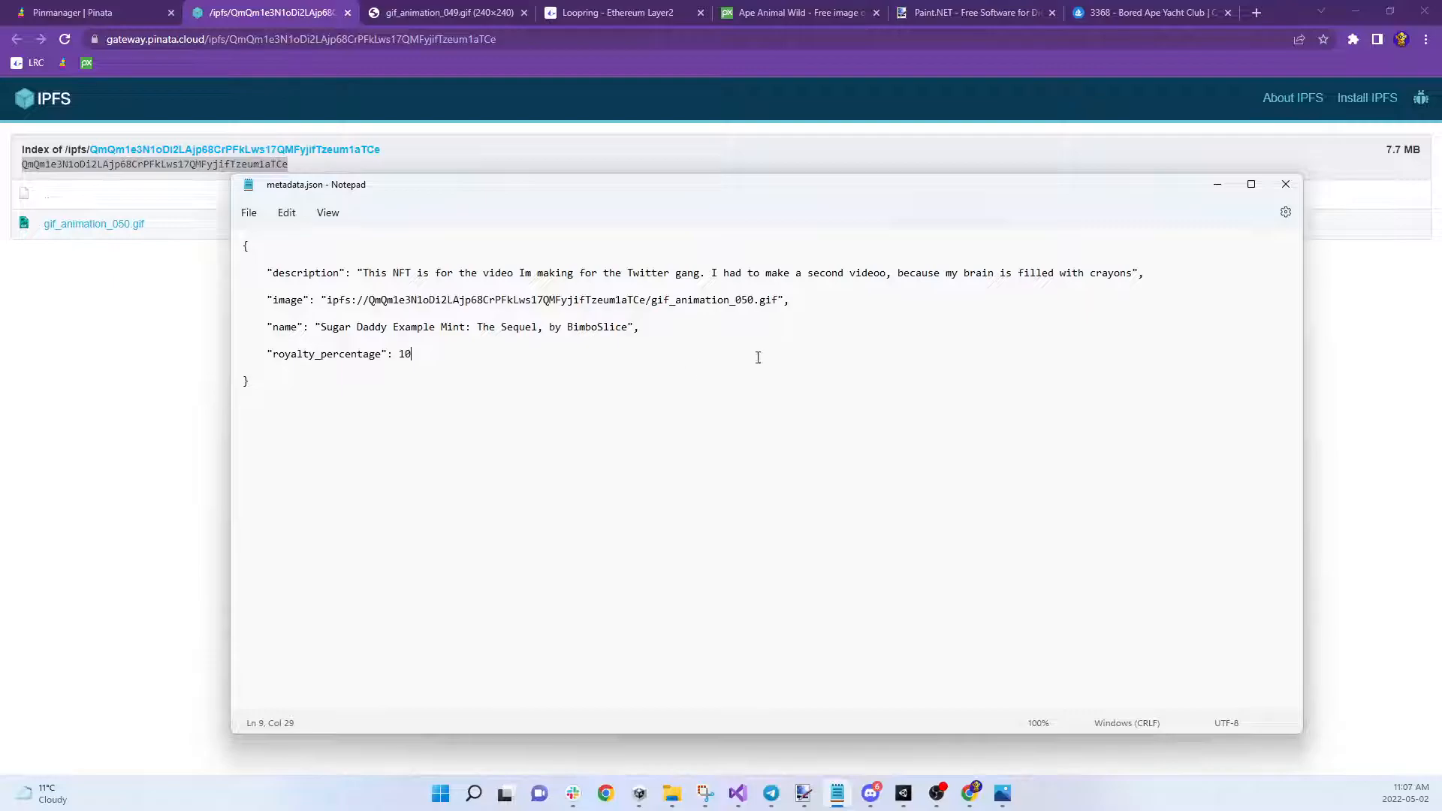
Bring the Pinata My Files page back to the front in the browser
{"action": "left_click", "coordinate": [85, 15]}
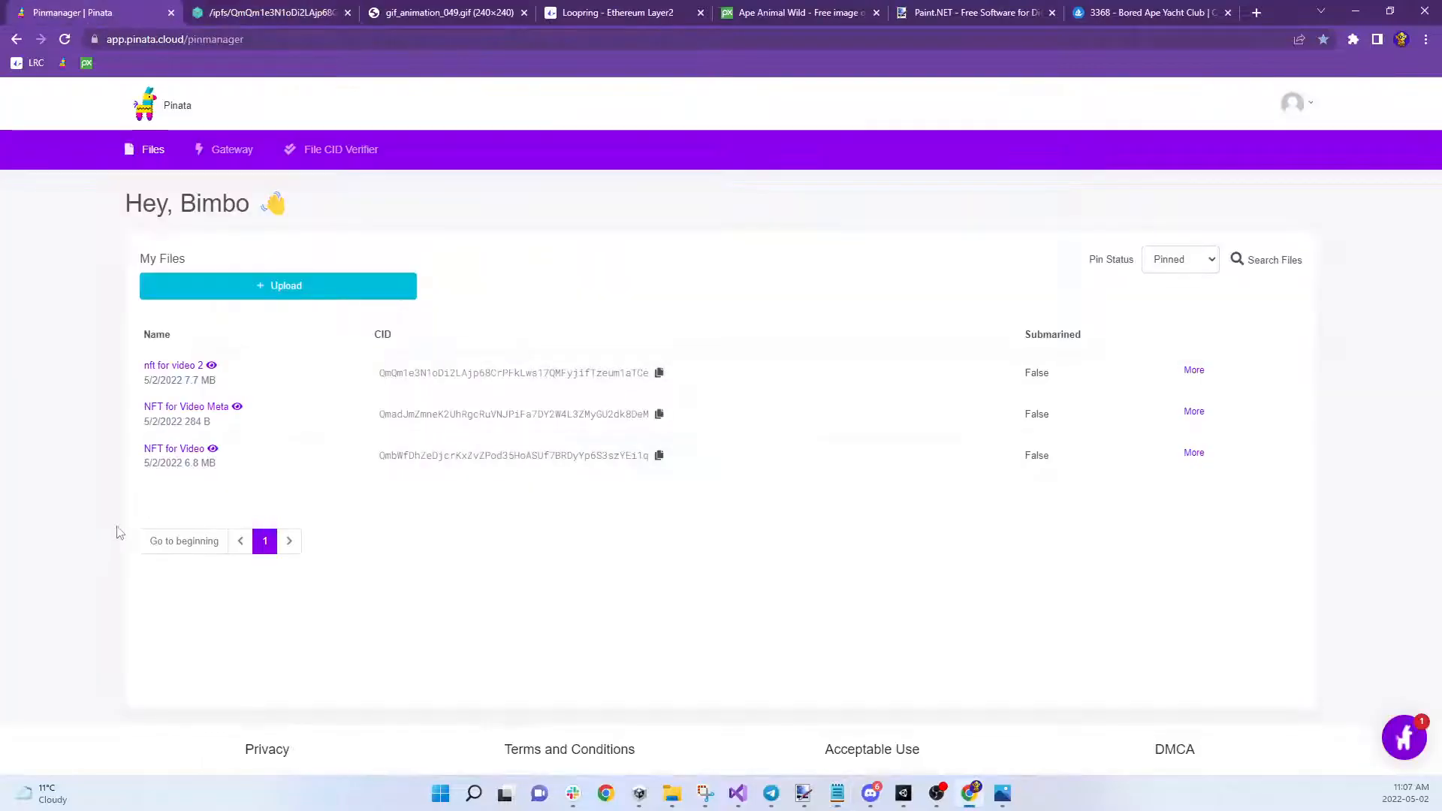
{"action": "left_click_drag", "start_coordinate": [180, 203], "coordinate": [251, 204]}
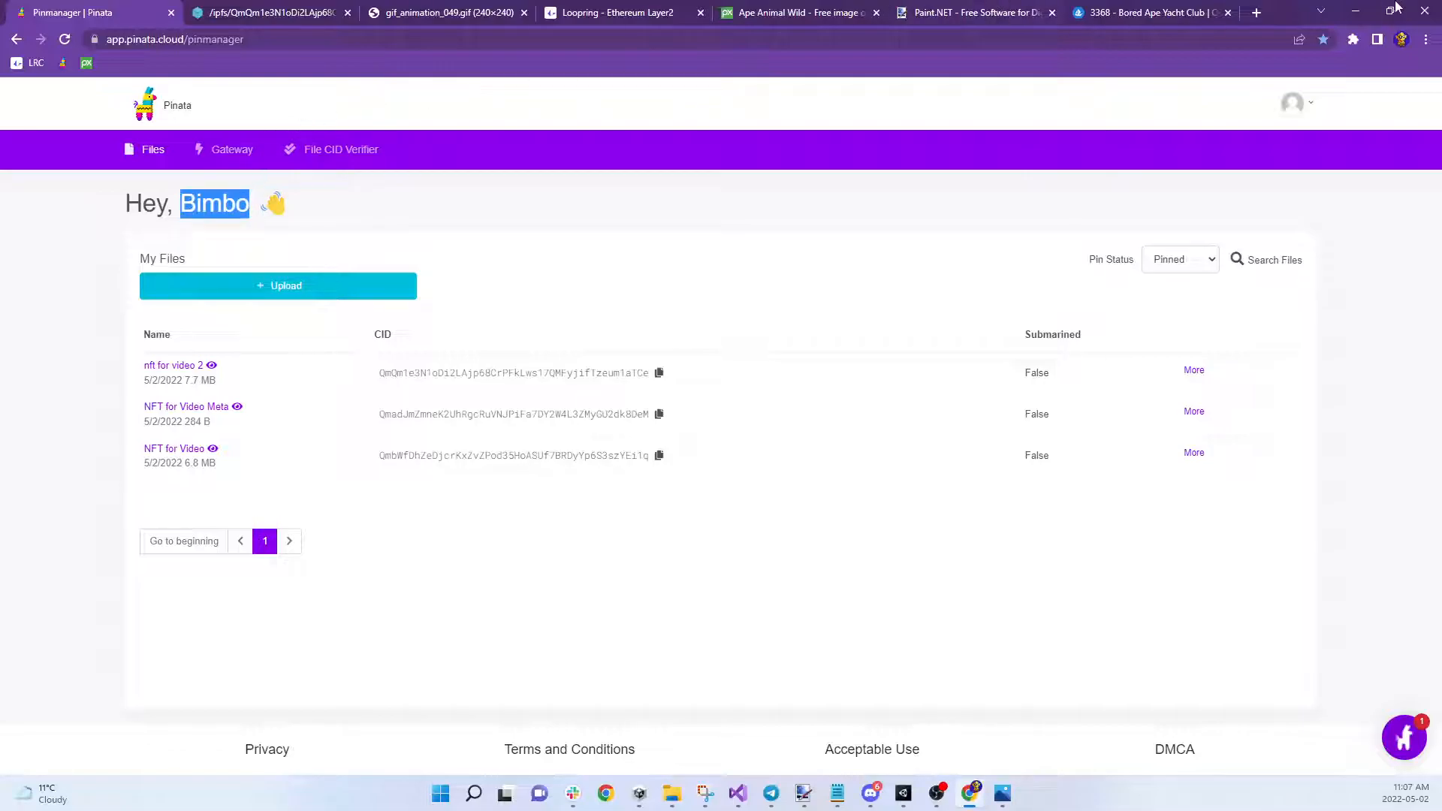
{"action": "left_click", "coordinate": [1358, 12]}
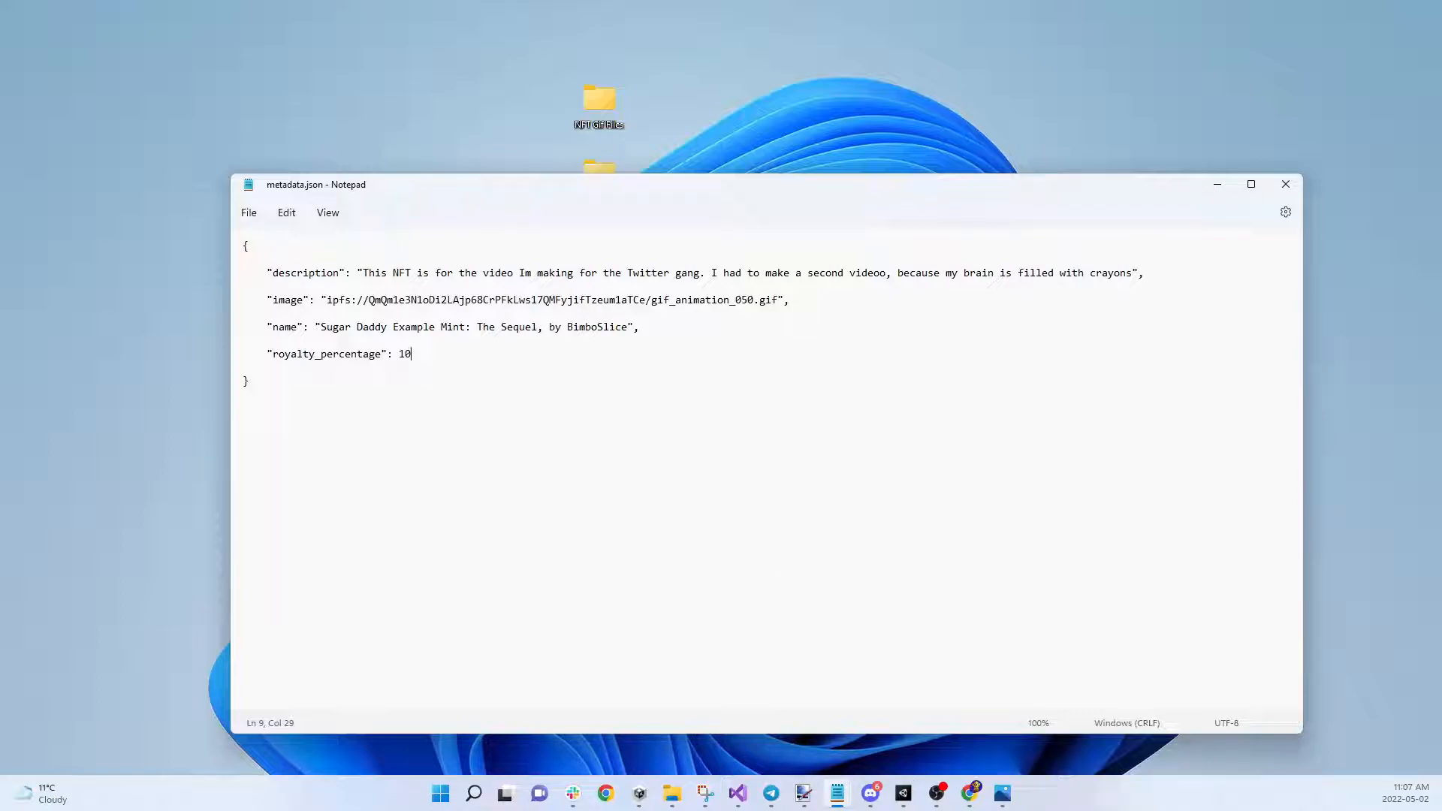
{"action": "mouse_move", "coordinate": [970, 793]}
{"action": "left_click", "coordinate": [937, 757]}
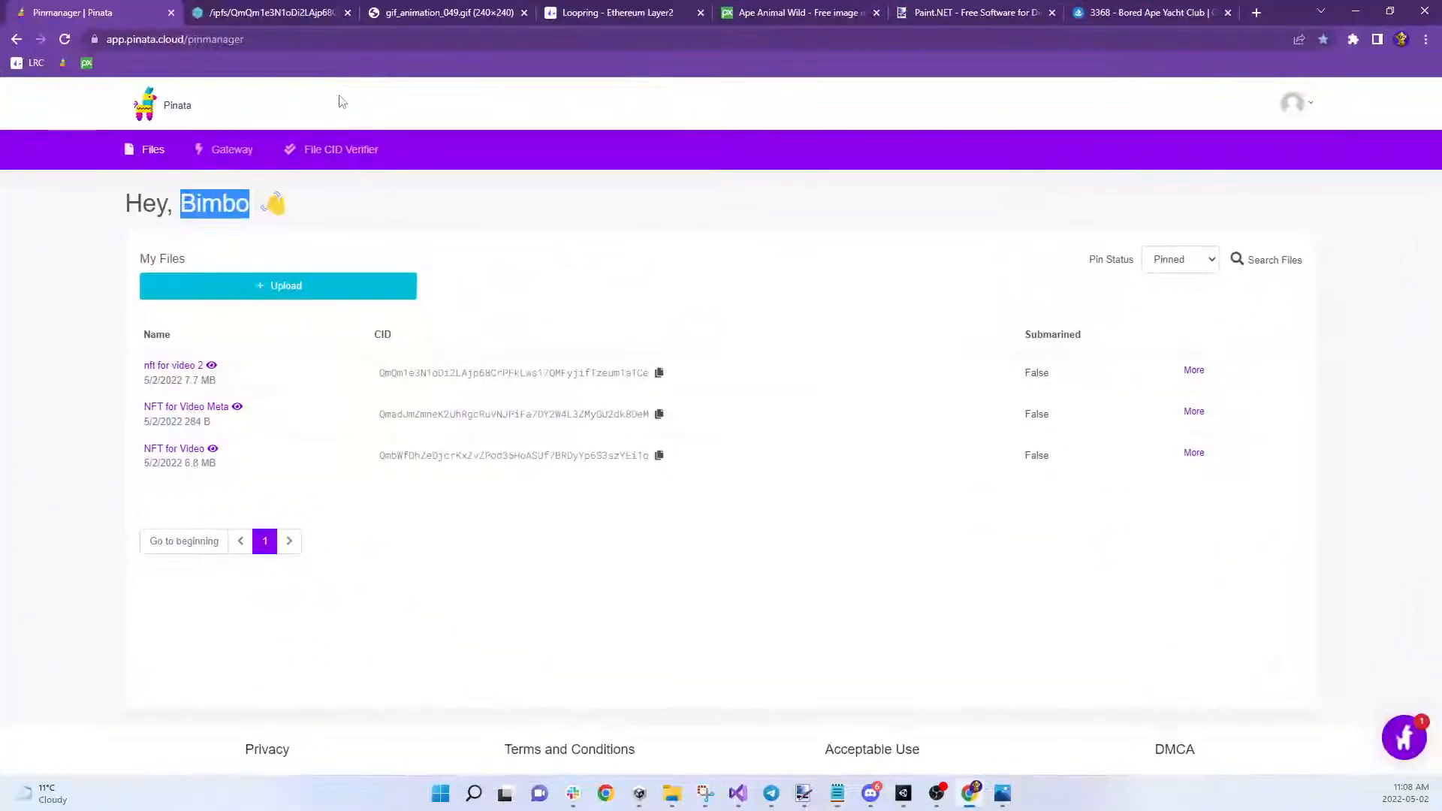
{"action": "left_click", "coordinate": [531, 265]}
Upload Desktop\metadata.json to Pinata as a single file named 'nft video part 2'
{"action": "left_click", "coordinate": [325, 295]}
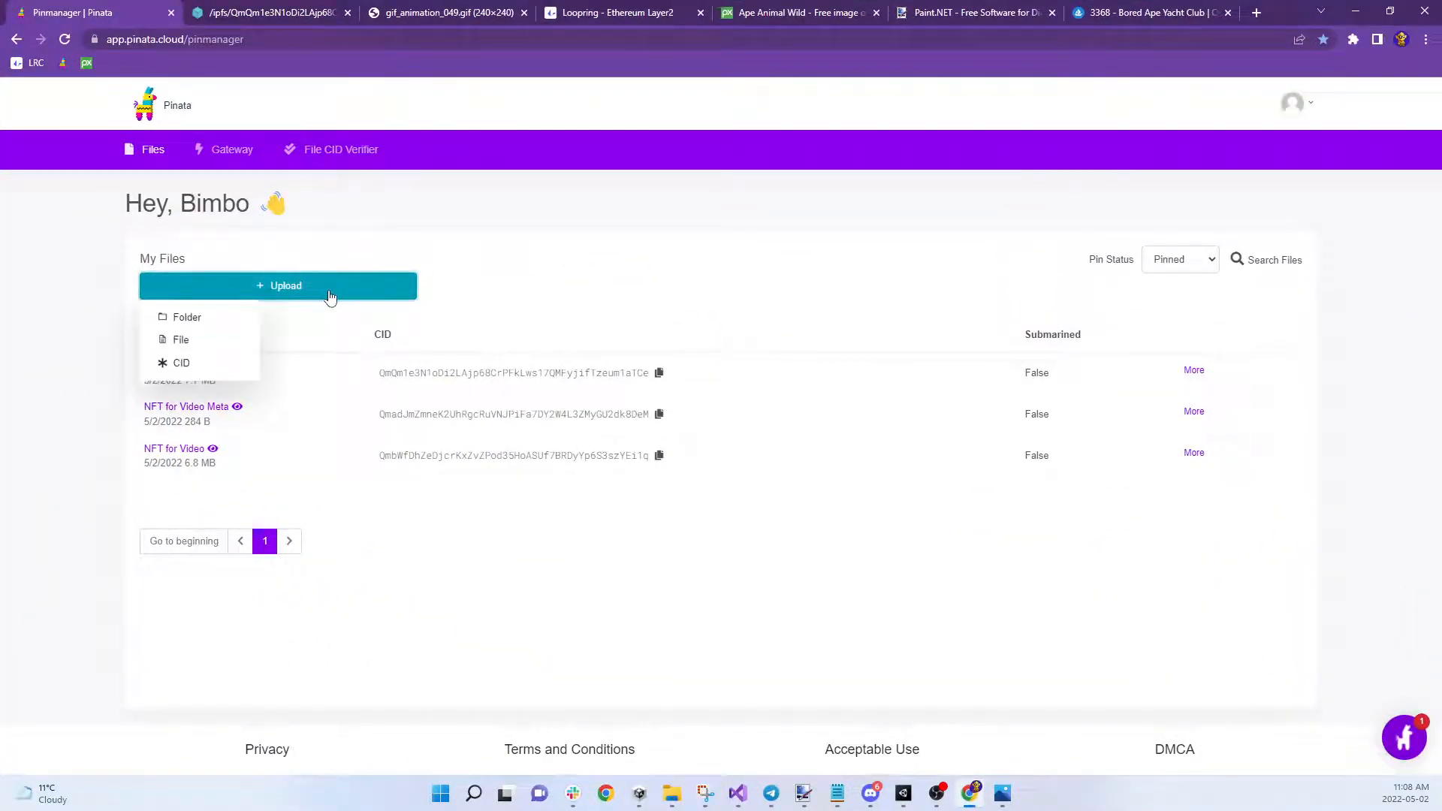
{"action": "left_click", "coordinate": [181, 340]}
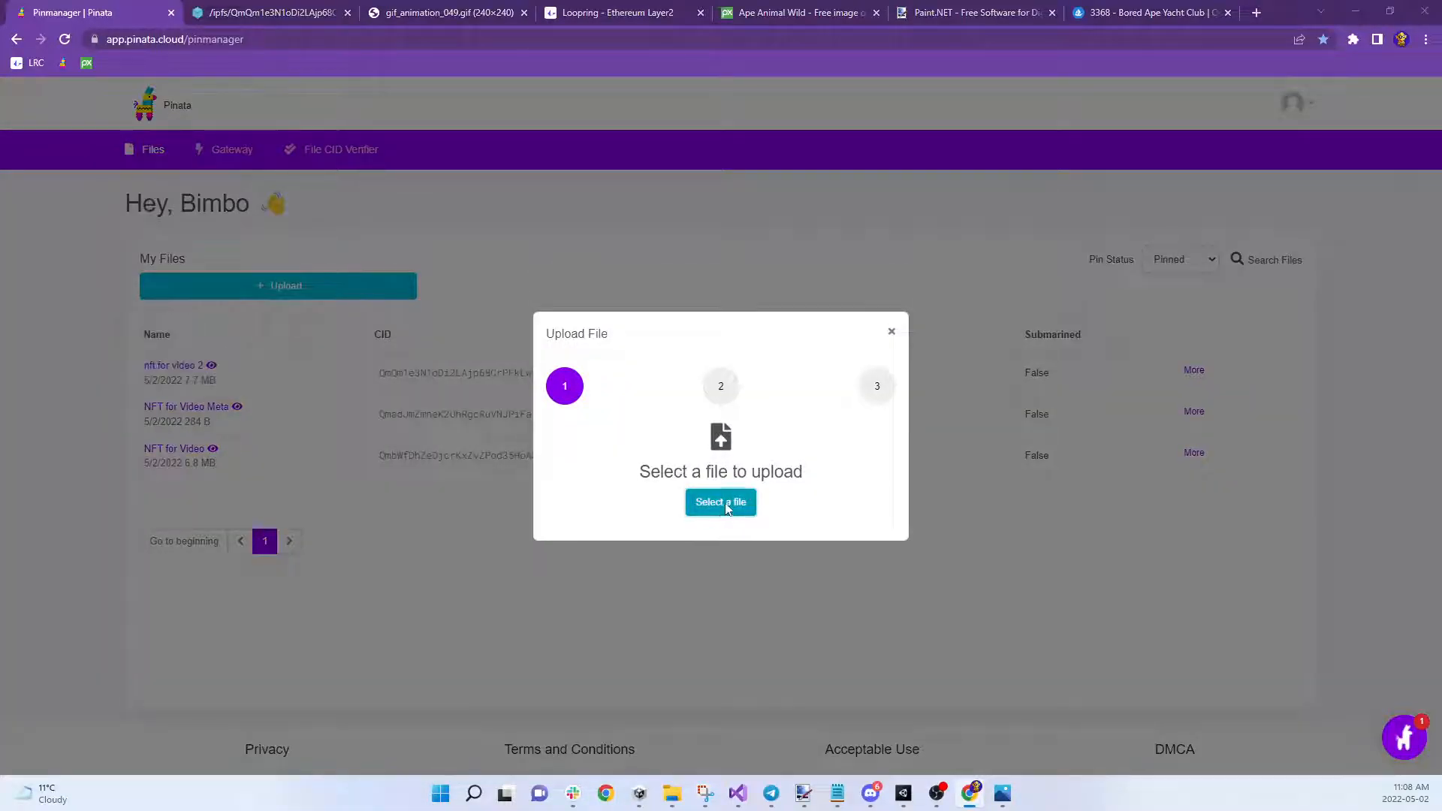
{"action": "left_click", "coordinate": [732, 503]}
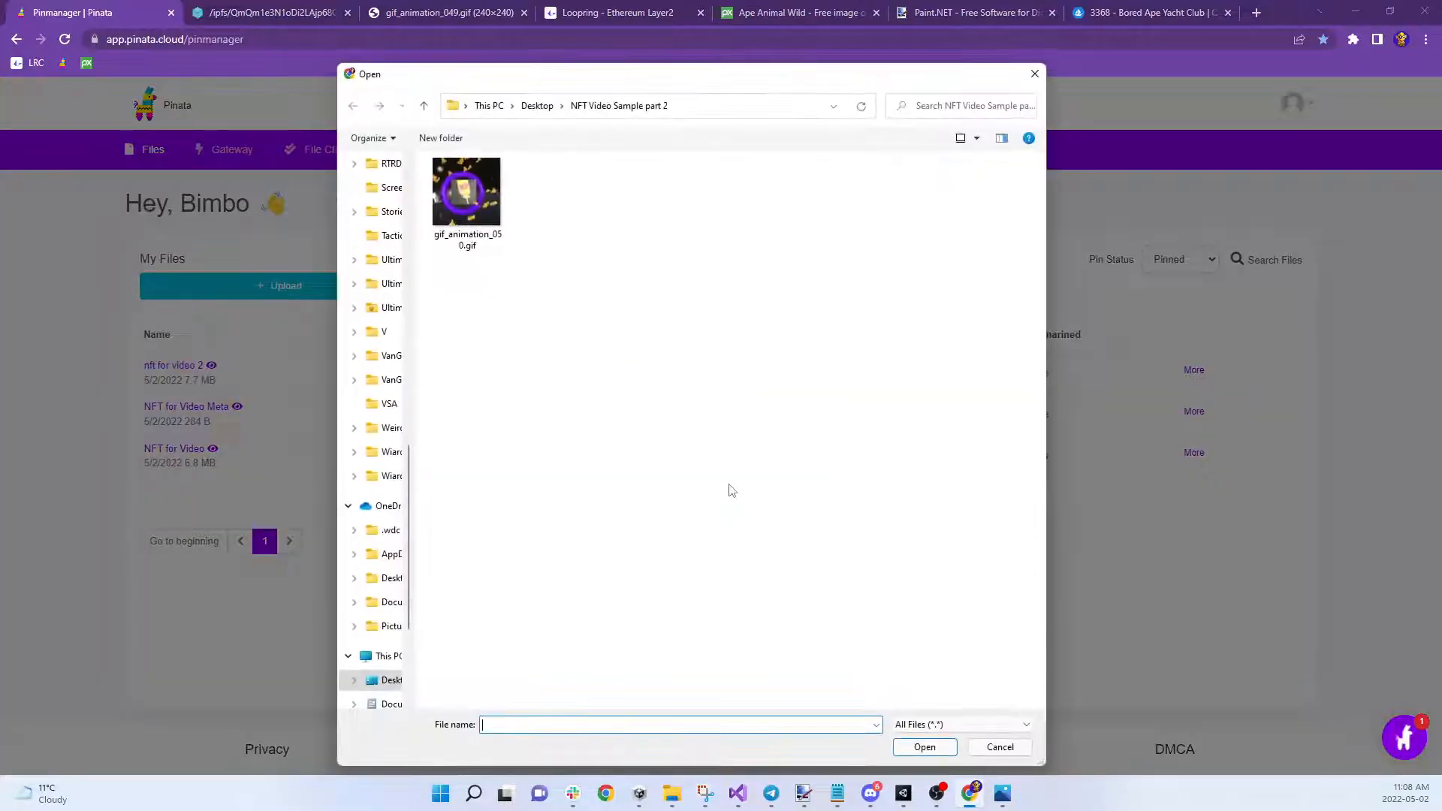
{"action": "left_click", "coordinate": [385, 678]}
{"action": "scroll", "coordinate": [548, 379], "scroll_direction": "up", "scroll_amount": 2}
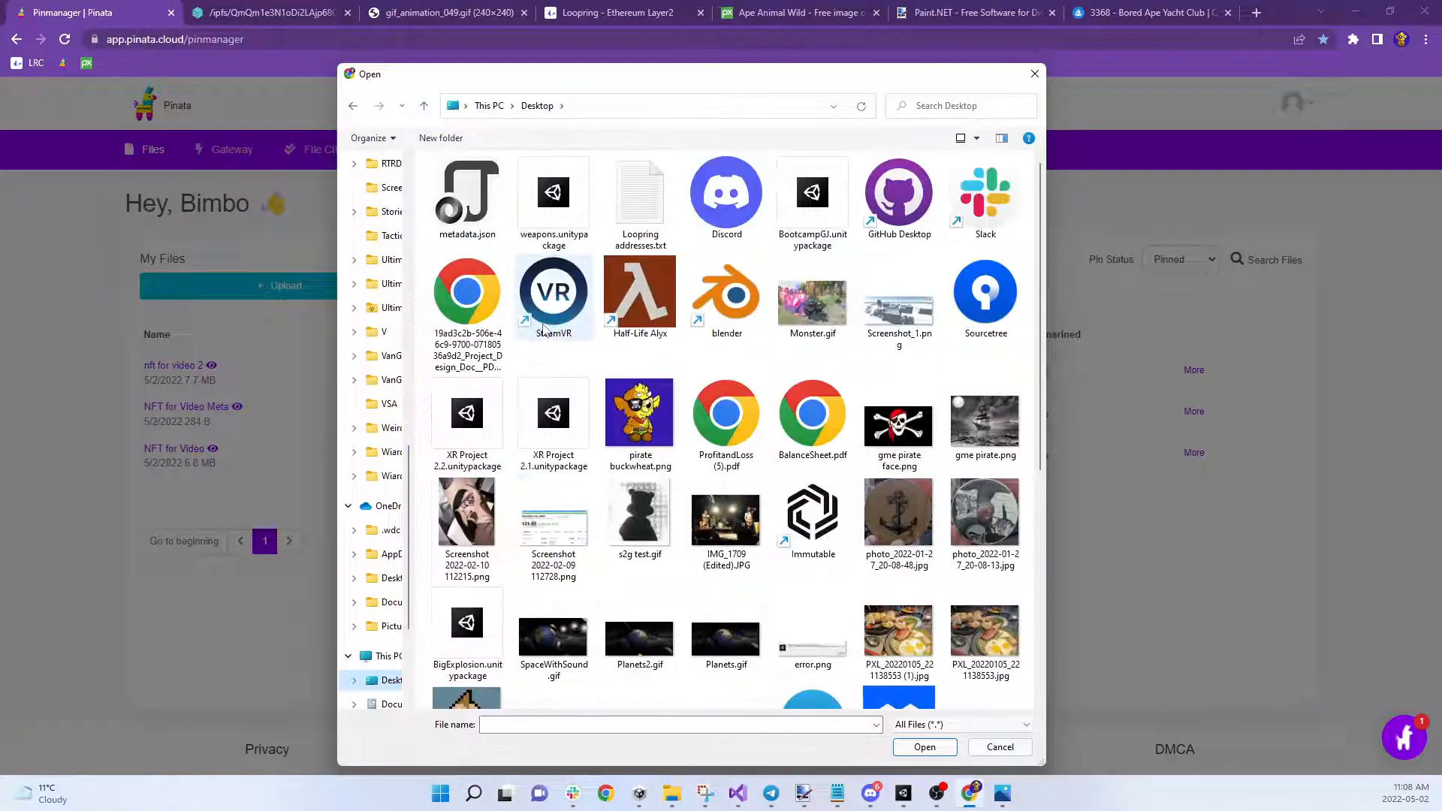
{"action": "double_click", "coordinate": [475, 197]}
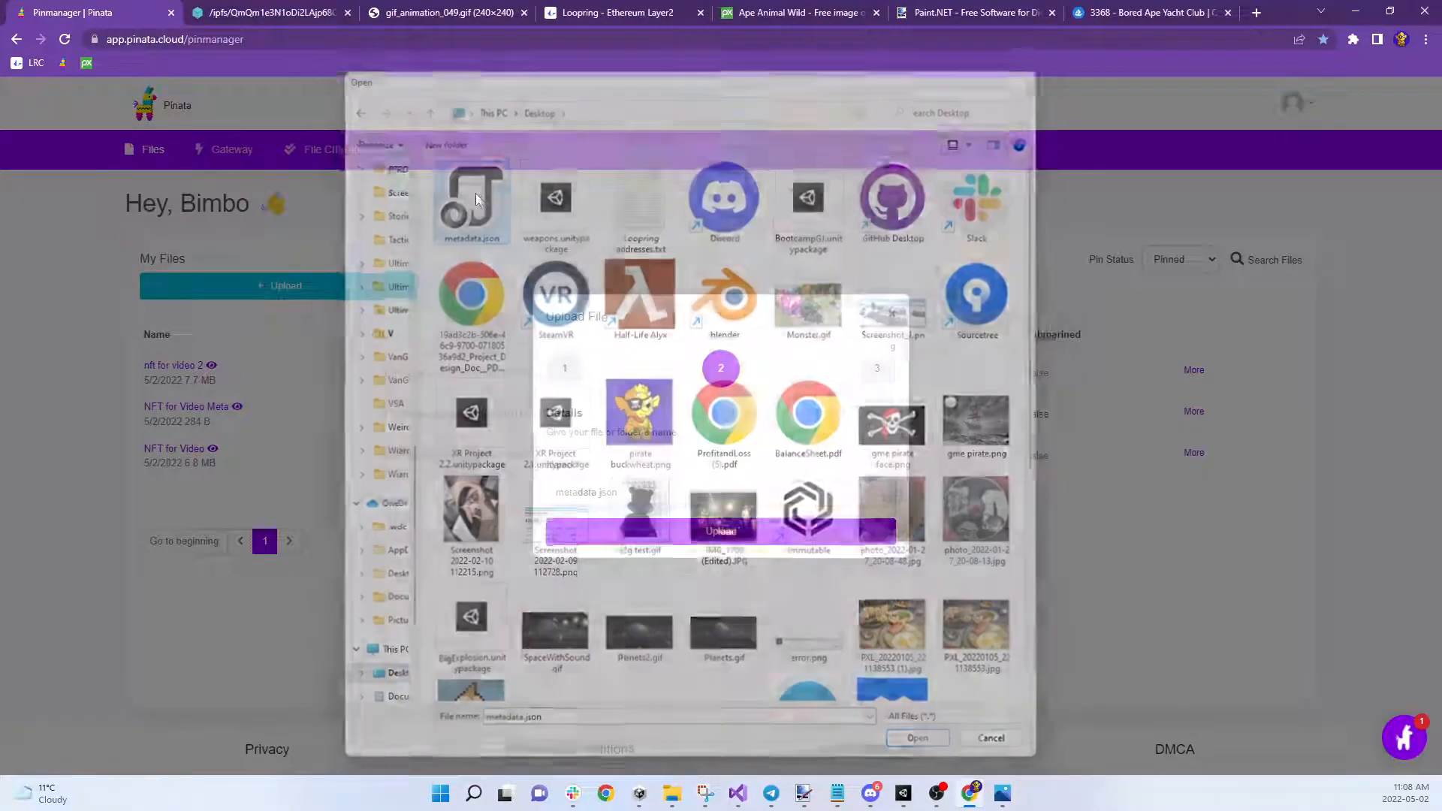
{"action": "double_click", "coordinate": [686, 490]}
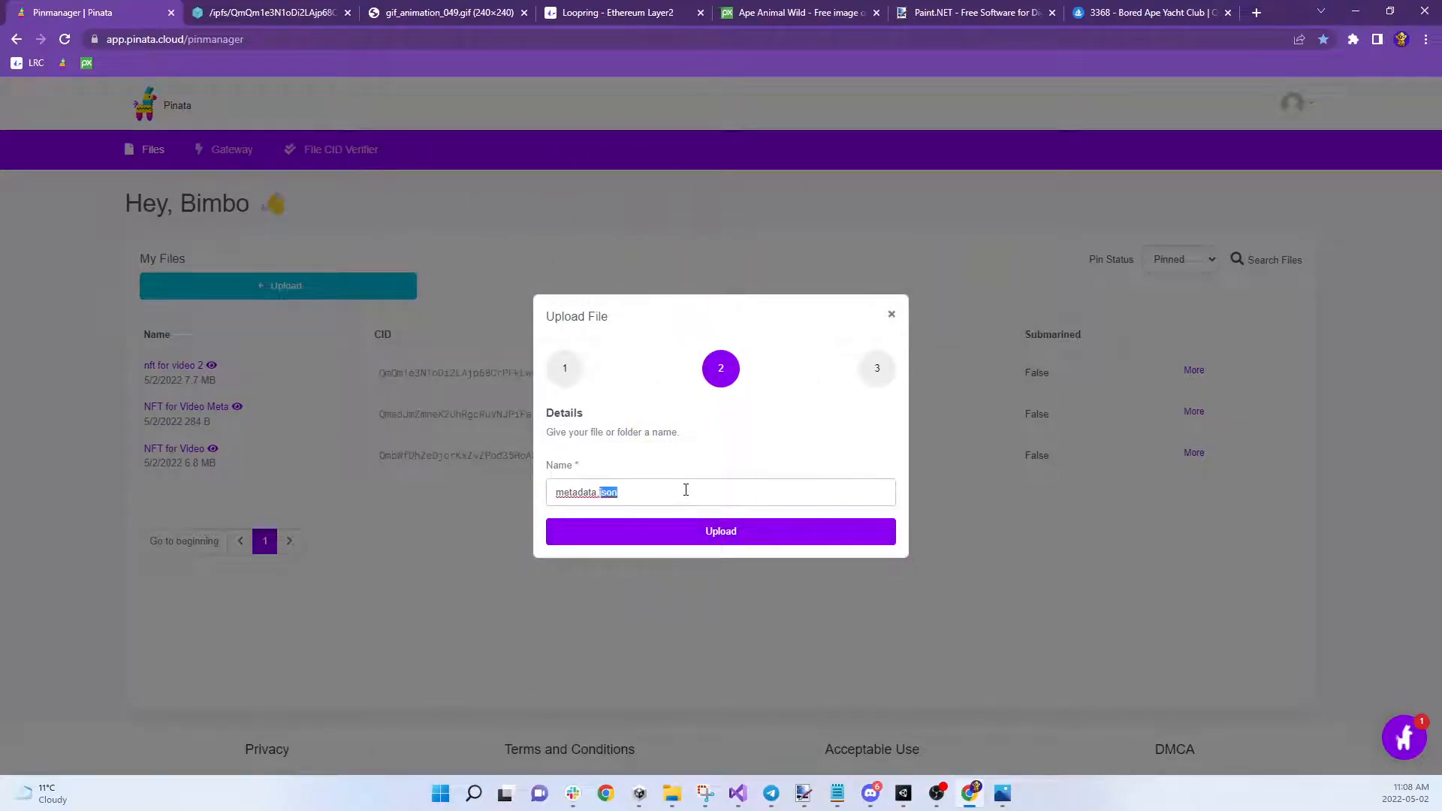
{"action": "triple_click", "coordinate": [685, 489]}
{"action": "type", "text": "nft video part 2"}
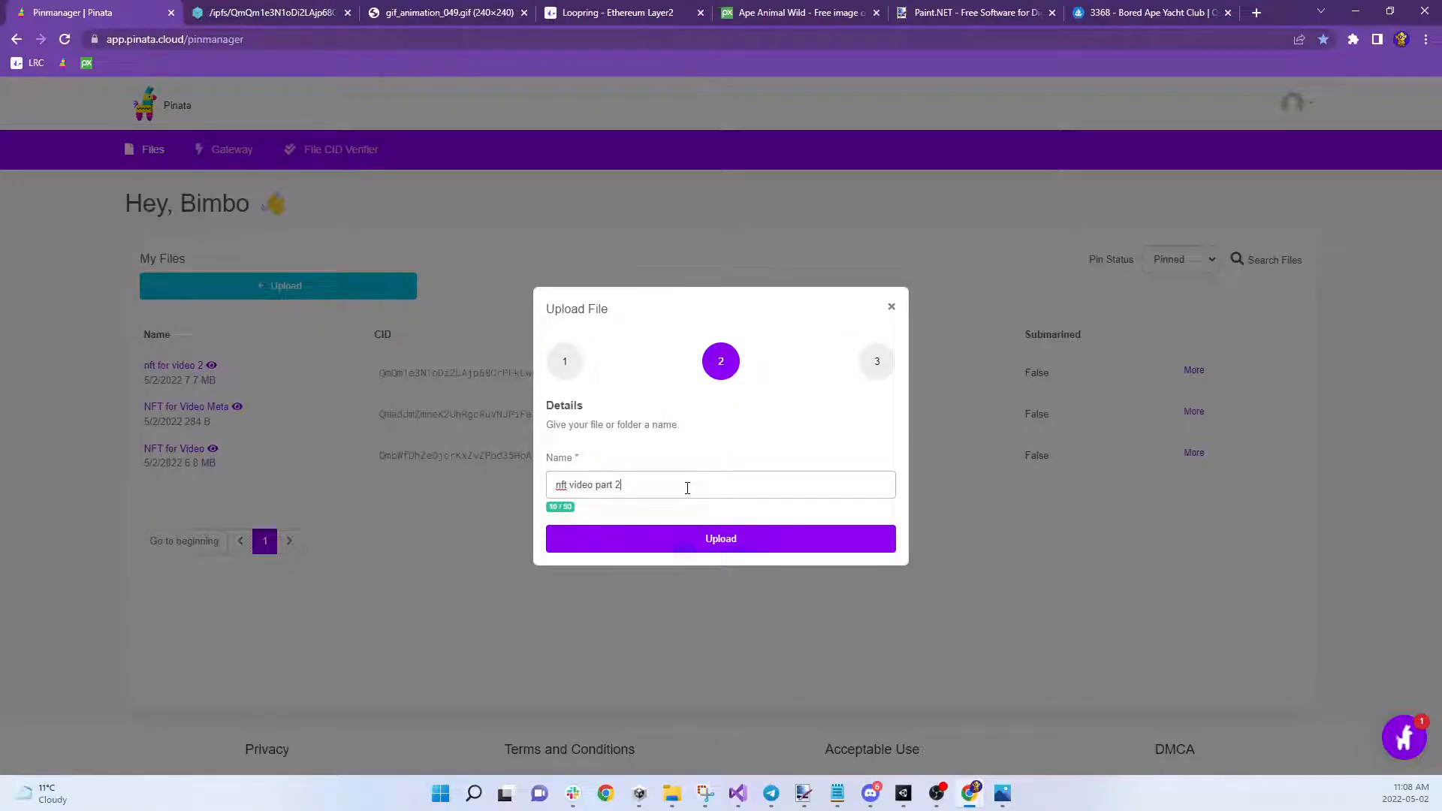
{"action": "left_click", "coordinate": [718, 538]}
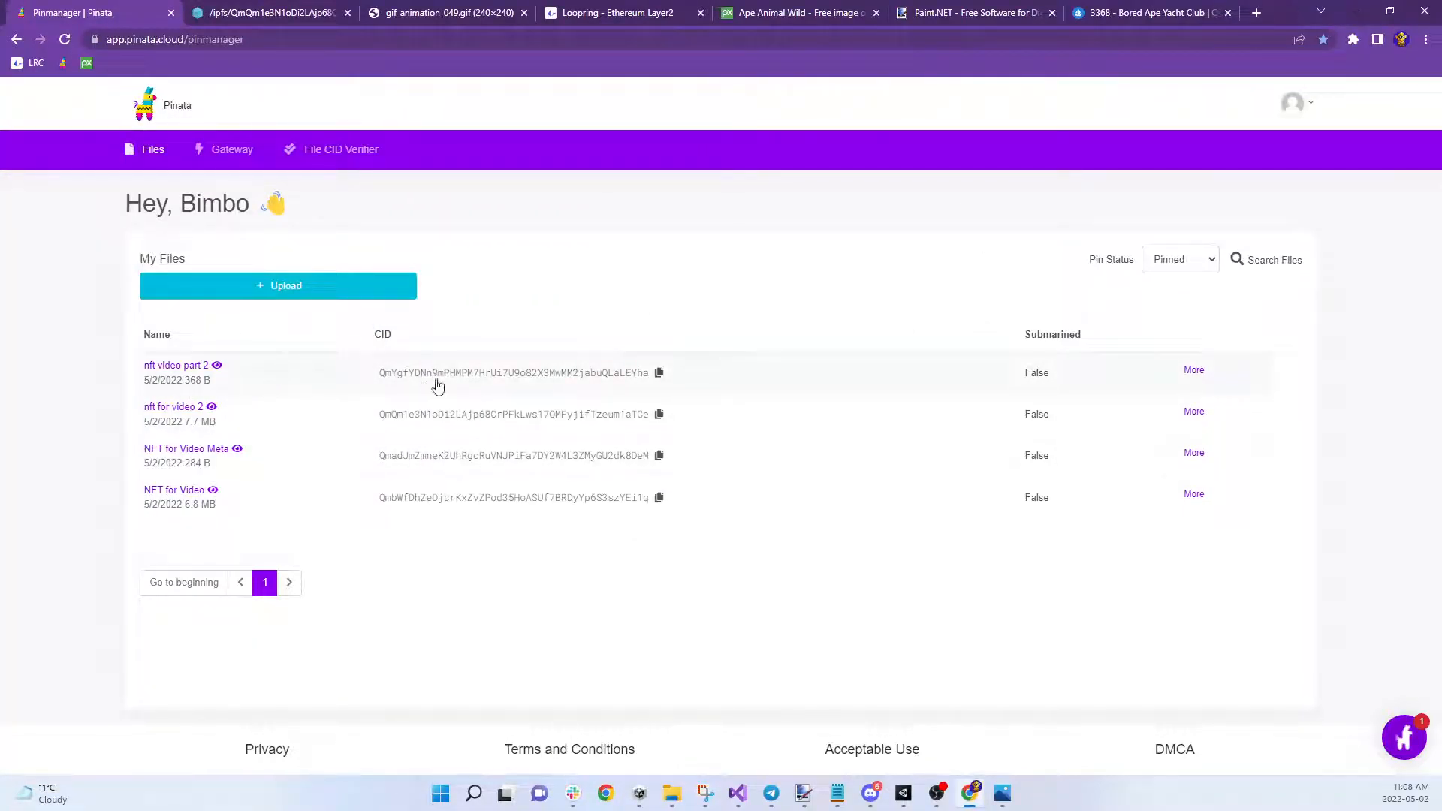
Copy the CID of the new 'nft video part 2' entry and open a fresh browser tab
{"action": "left_click", "coordinate": [660, 373]}
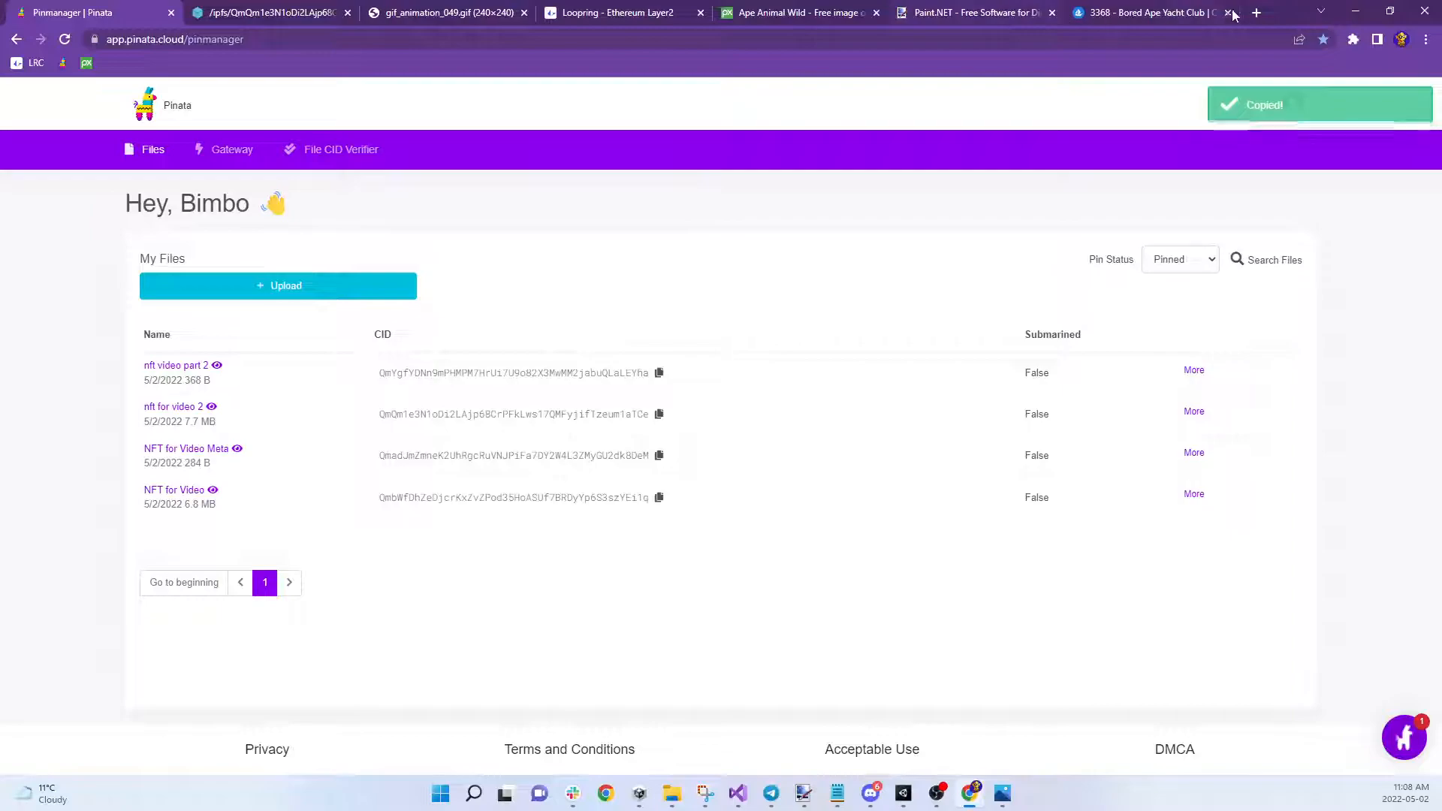
{"action": "left_click", "coordinate": [1256, 12]}
{"action": "left_click", "coordinate": [1136, 37]}
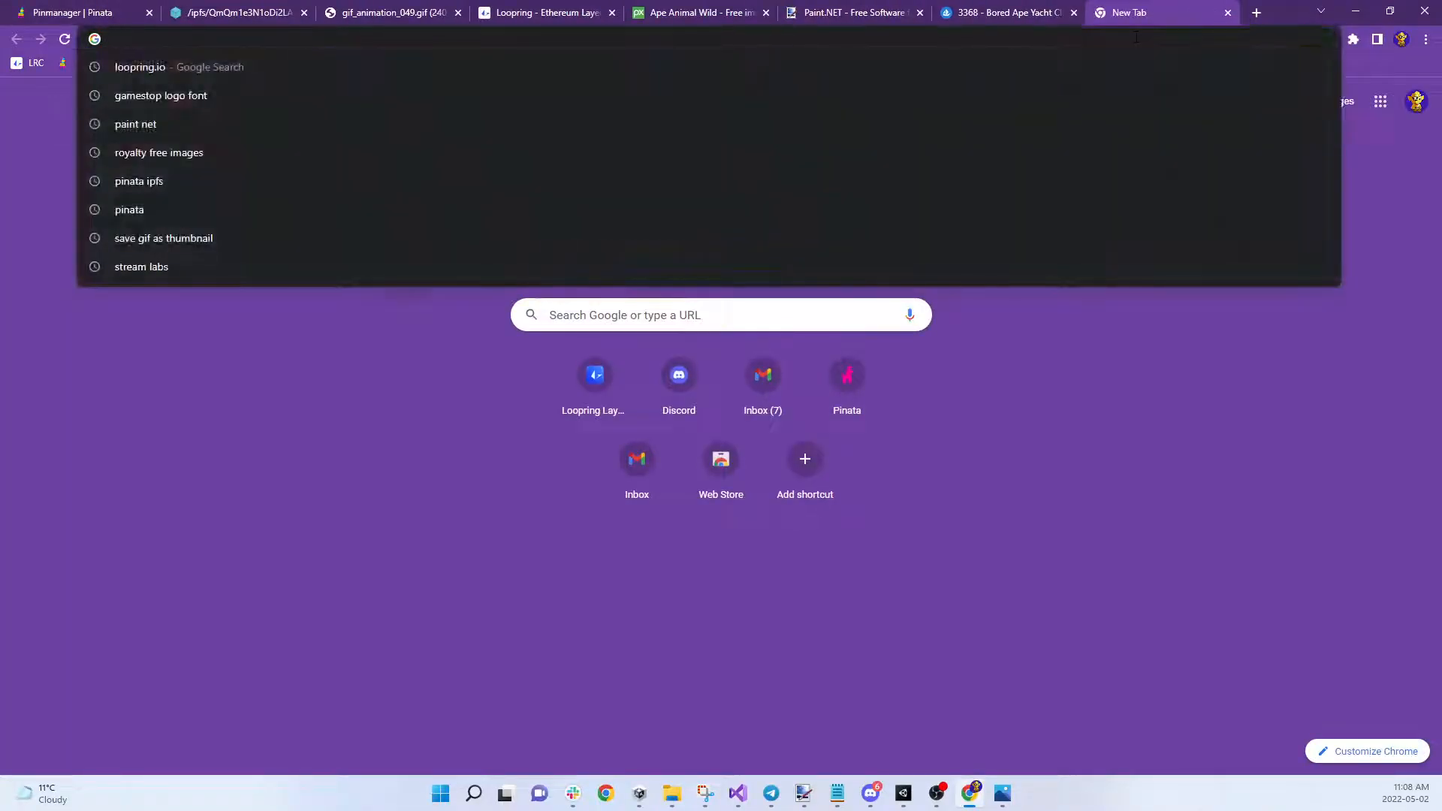
Go to loopring.io and launch the app to reach the LRC/ETH trade page
{"action": "type", "text": "loopring.io/#/"}
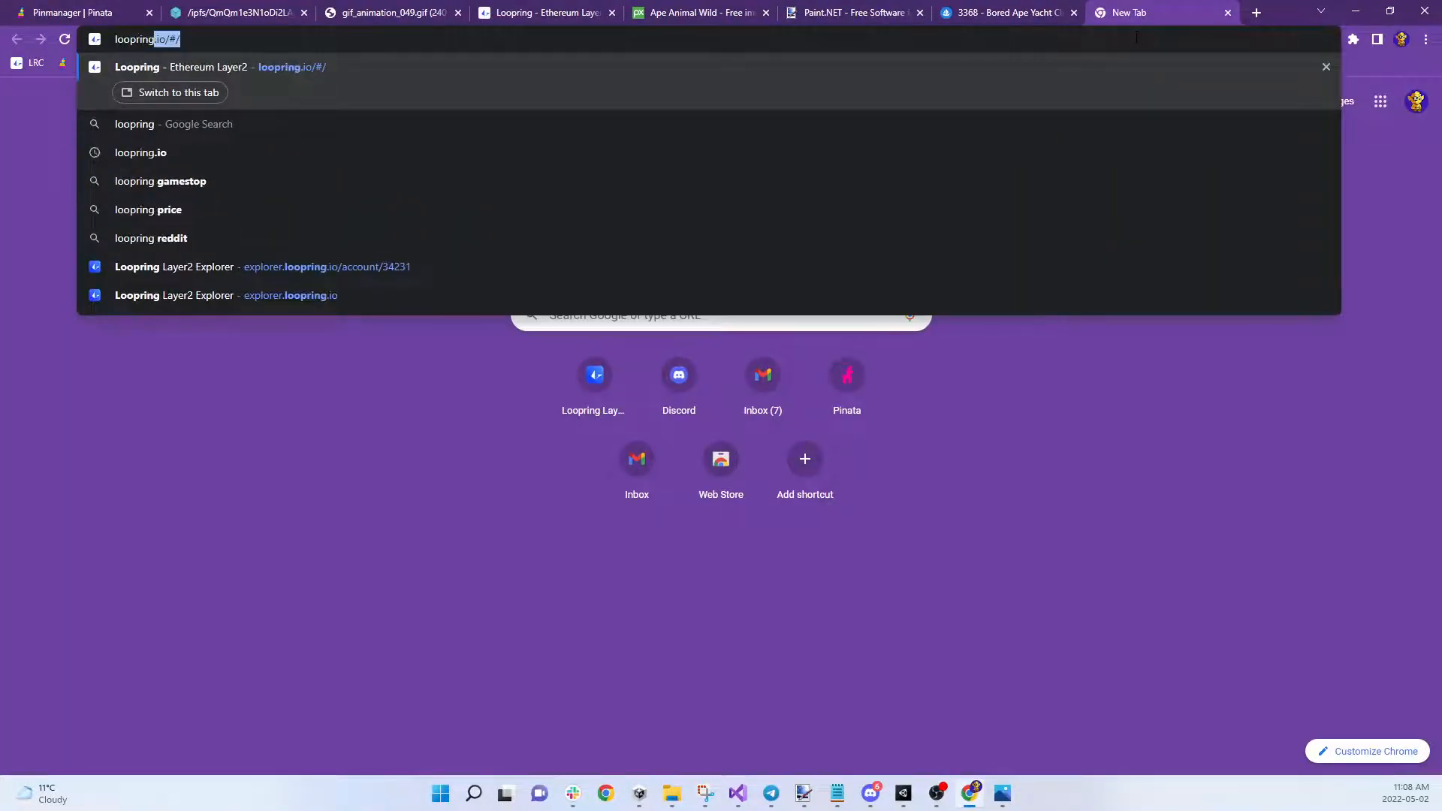
{"action": "key", "text": "Return"}
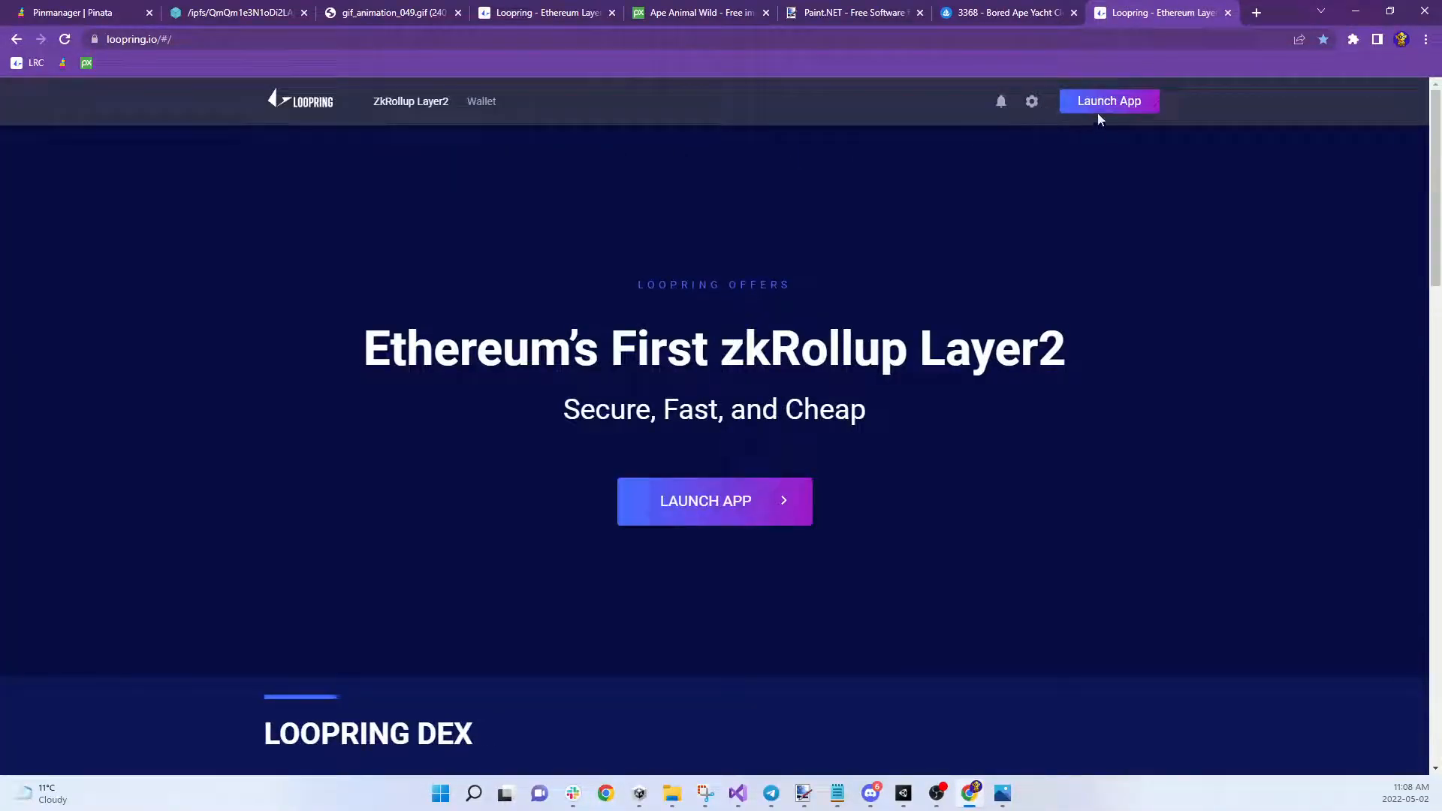
{"action": "left_click", "coordinate": [1098, 105]}
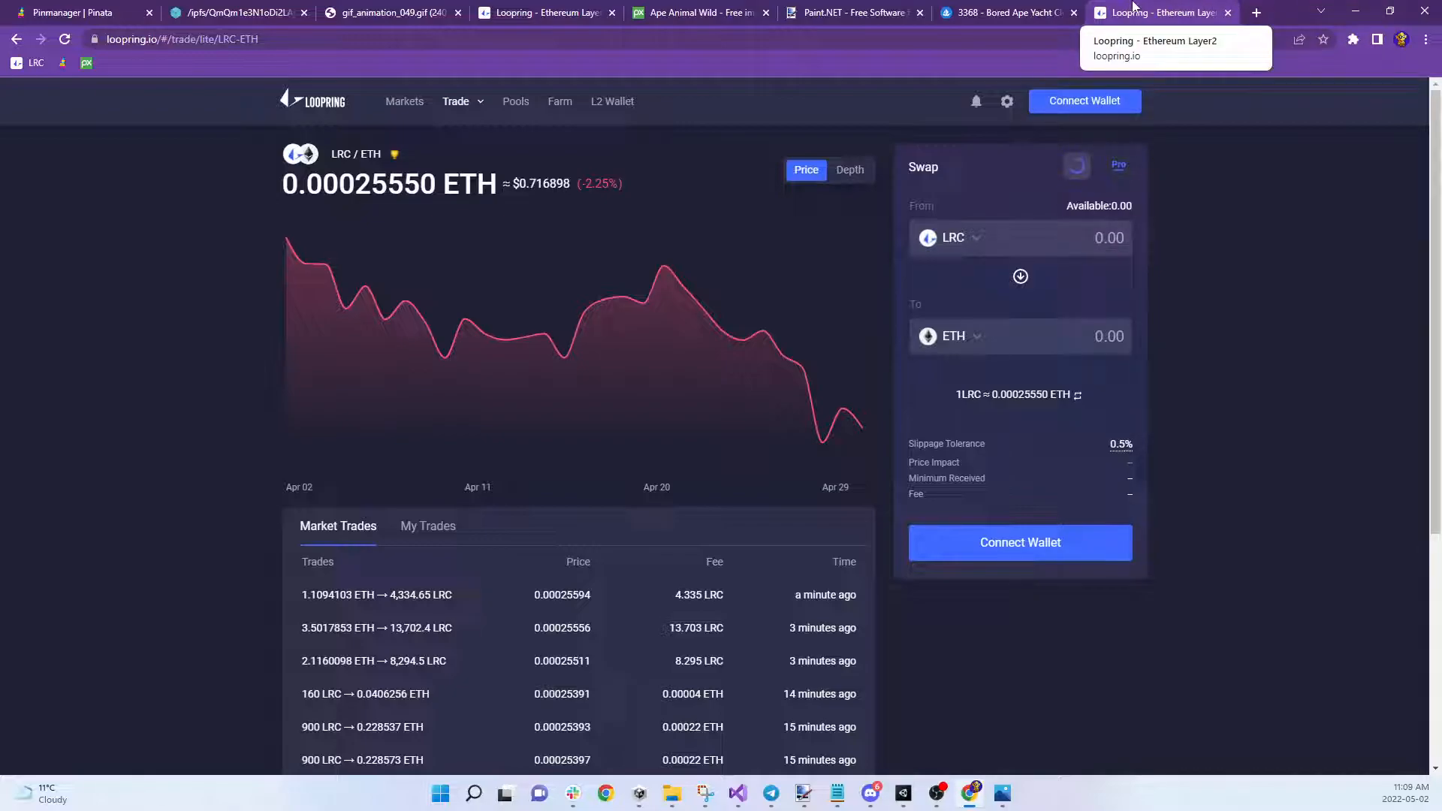
Connect the wallet via WalletConnect and unlock the Loopring account, showing 5,854.005 LRC available
{"action": "left_click", "coordinate": [1079, 98]}
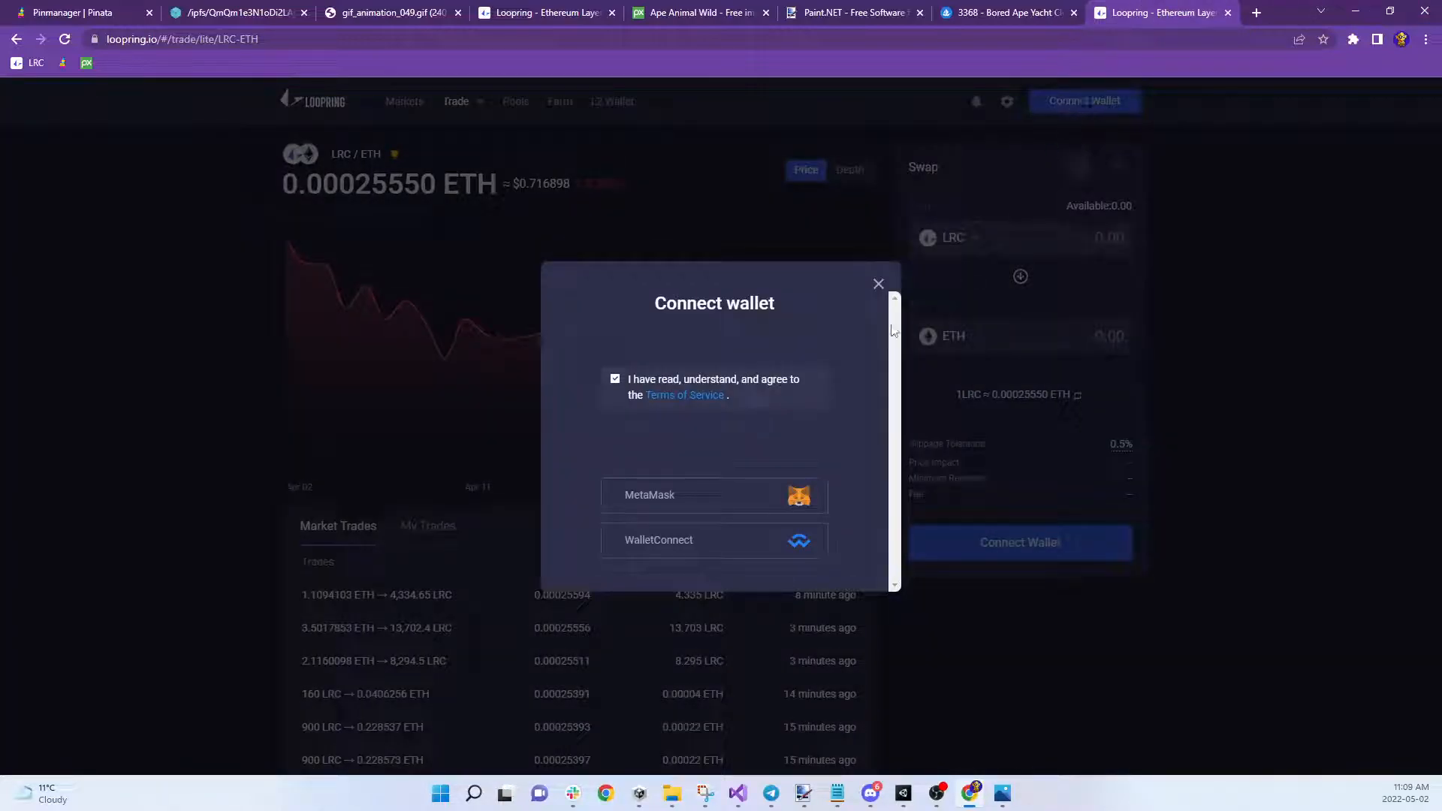
{"action": "left_click", "coordinate": [725, 550]}
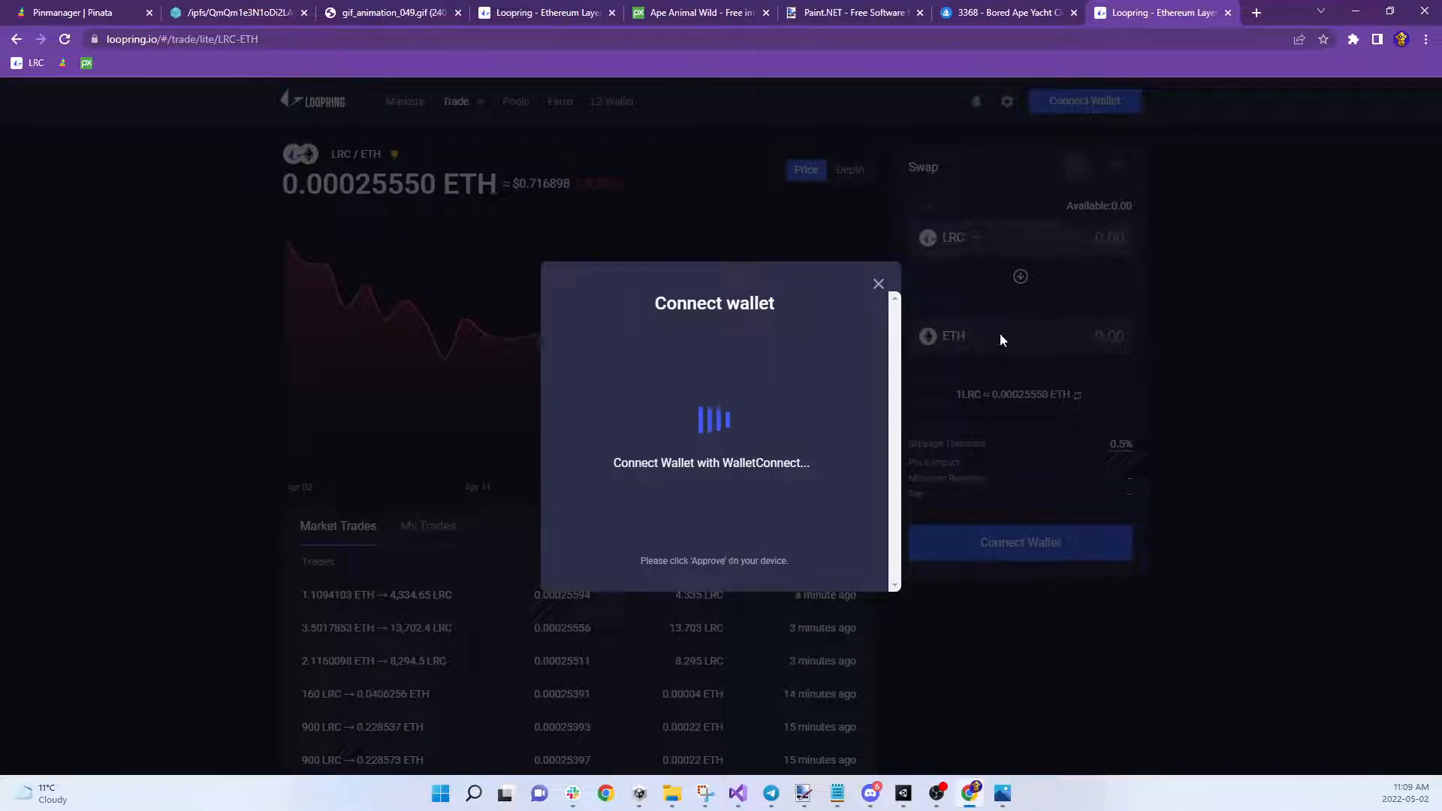
{"action": "left_click", "coordinate": [878, 283]}
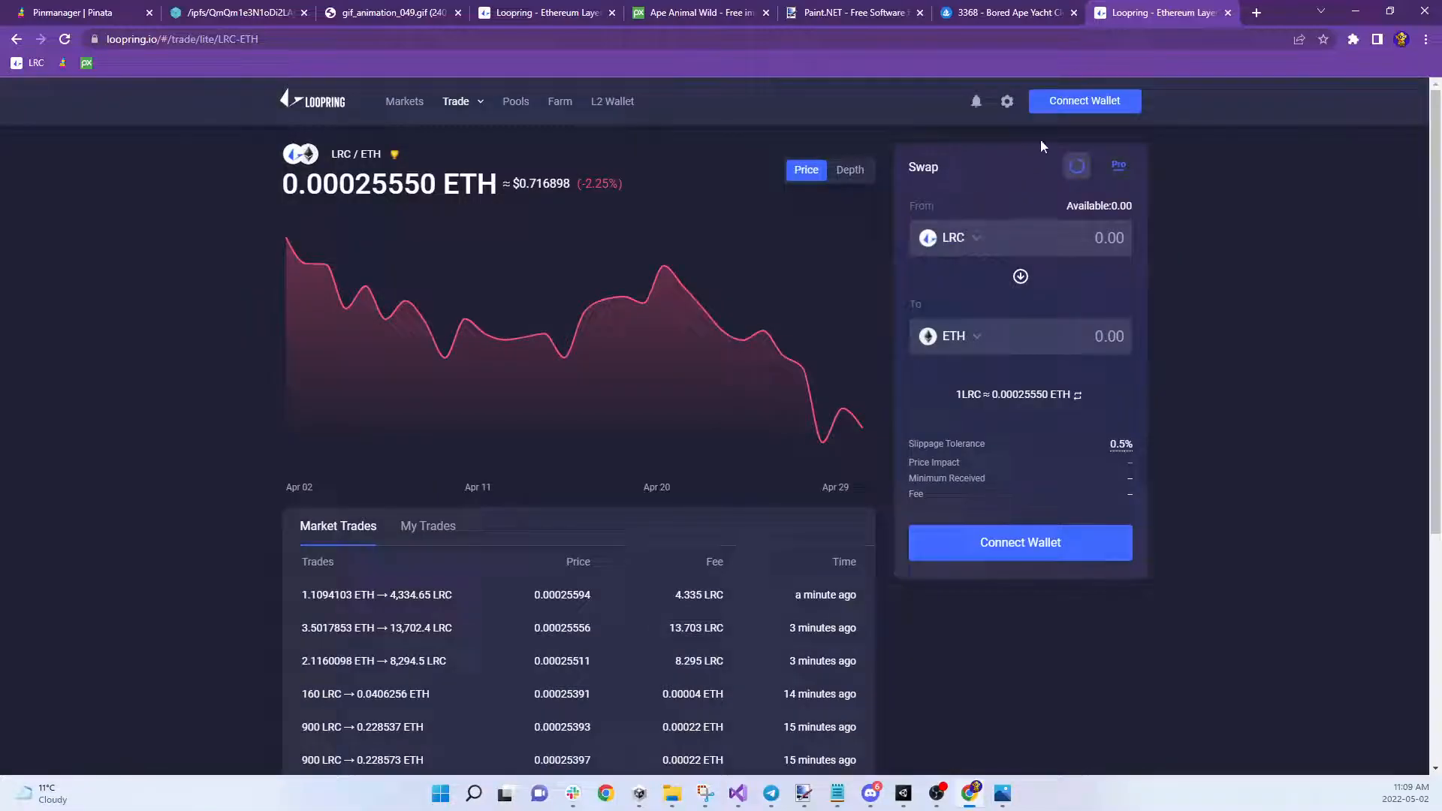
{"action": "left_click", "coordinate": [1087, 105]}
{"action": "left_click", "coordinate": [676, 552]}
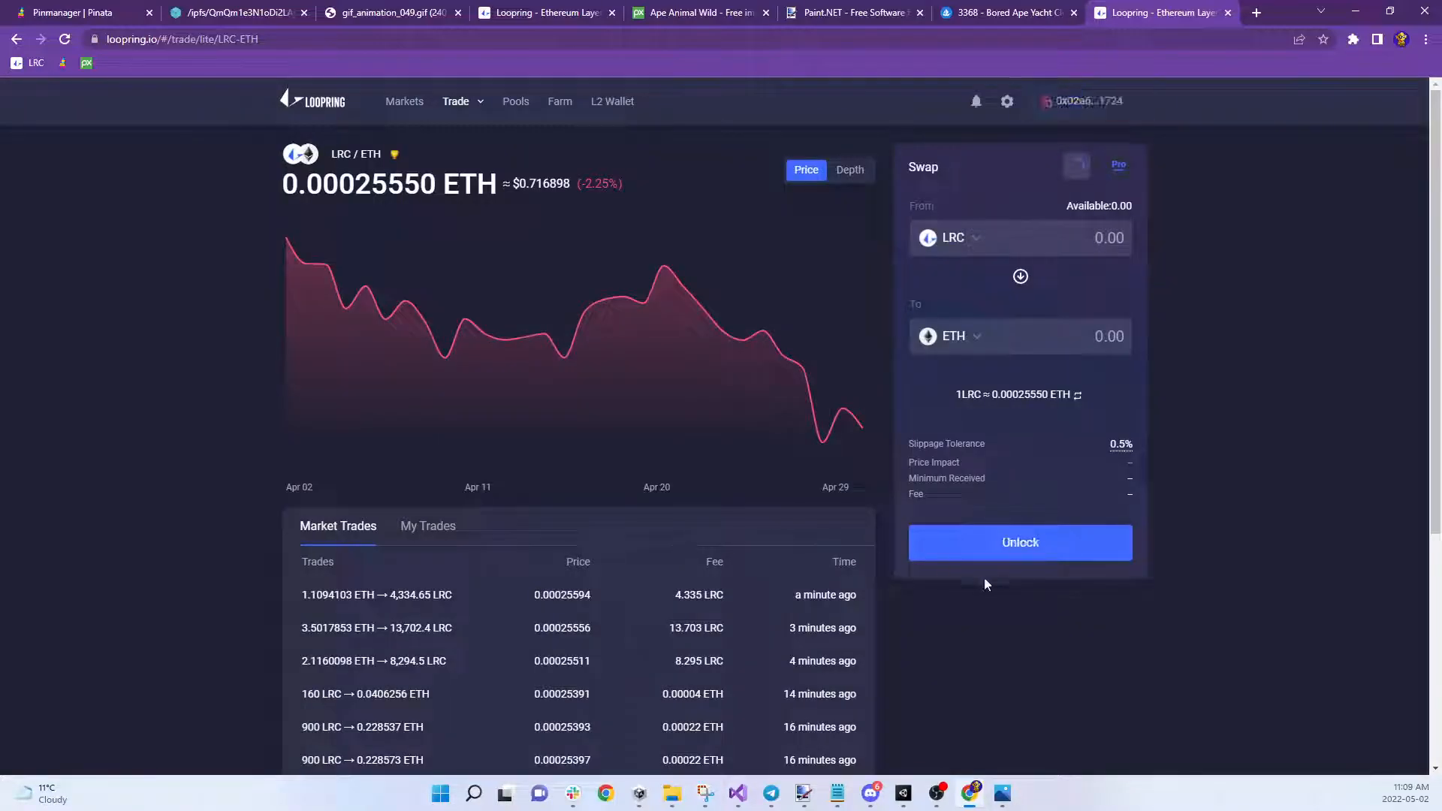
{"action": "left_click", "coordinate": [1027, 545]}
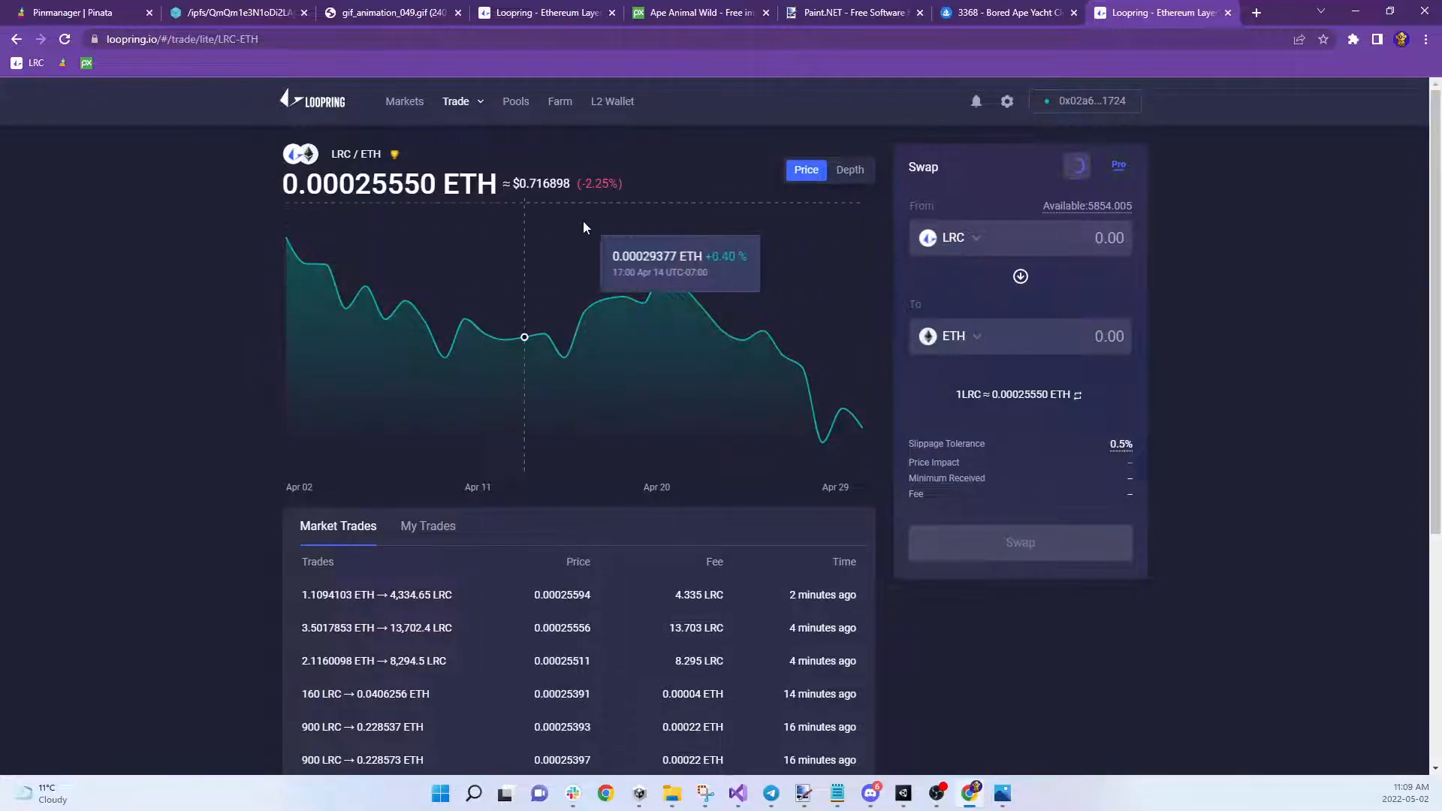
{"action": "double_click", "coordinate": [539, 184]}
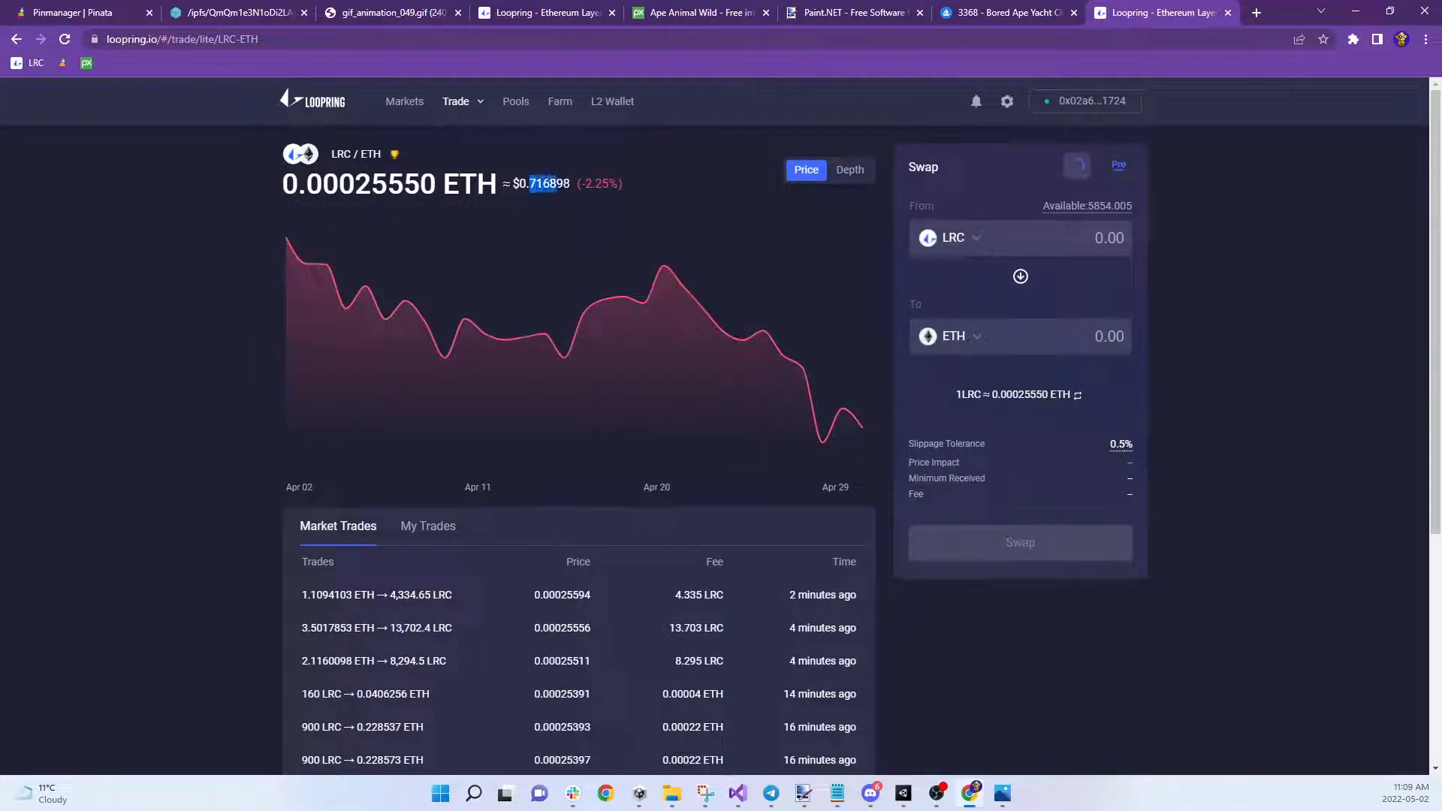
{"action": "left_click", "coordinate": [534, 185]}
Open L2 Wallet > My NFT and scroll through the first page of owned NFTs
{"action": "left_click", "coordinate": [612, 101]}
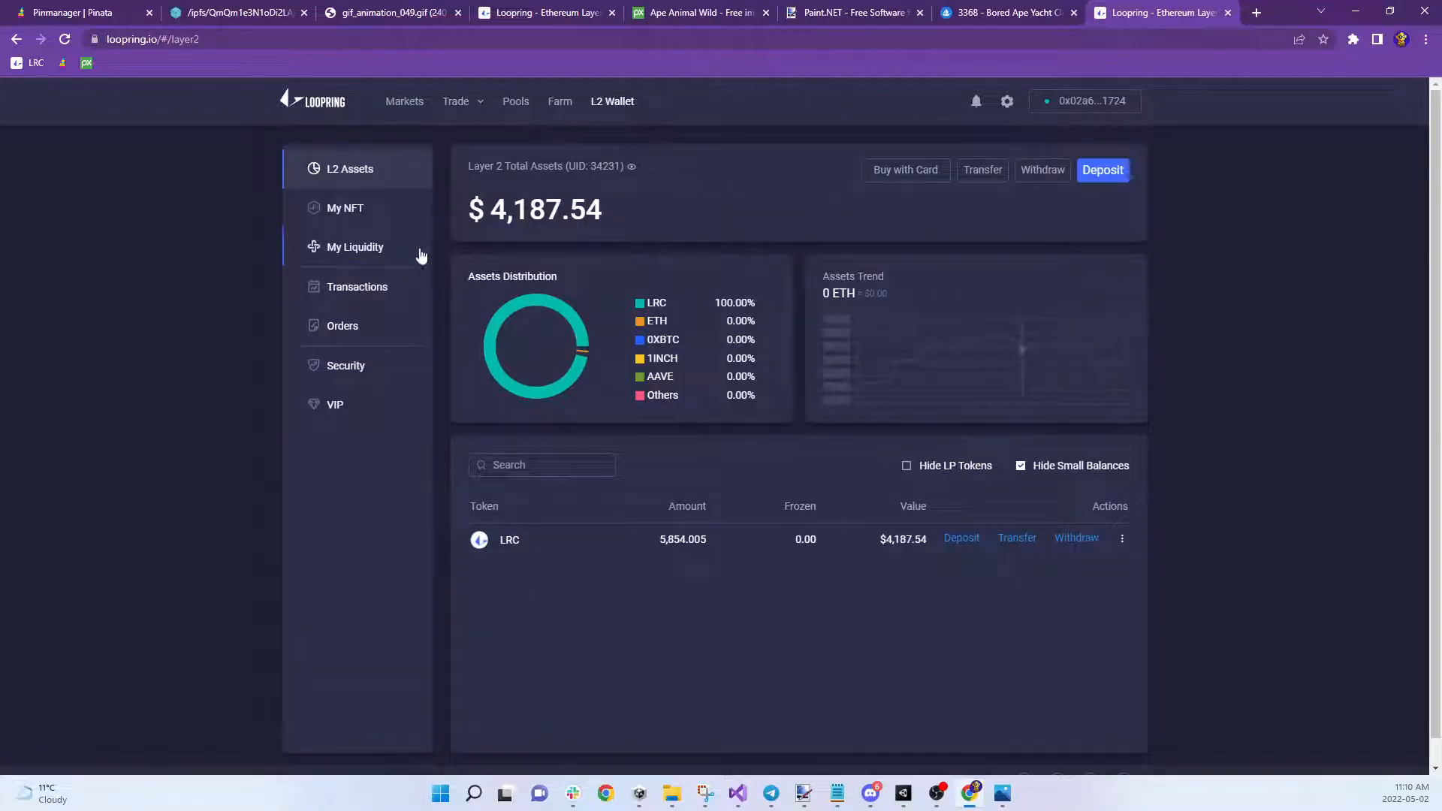
{"action": "left_click", "coordinate": [359, 214]}
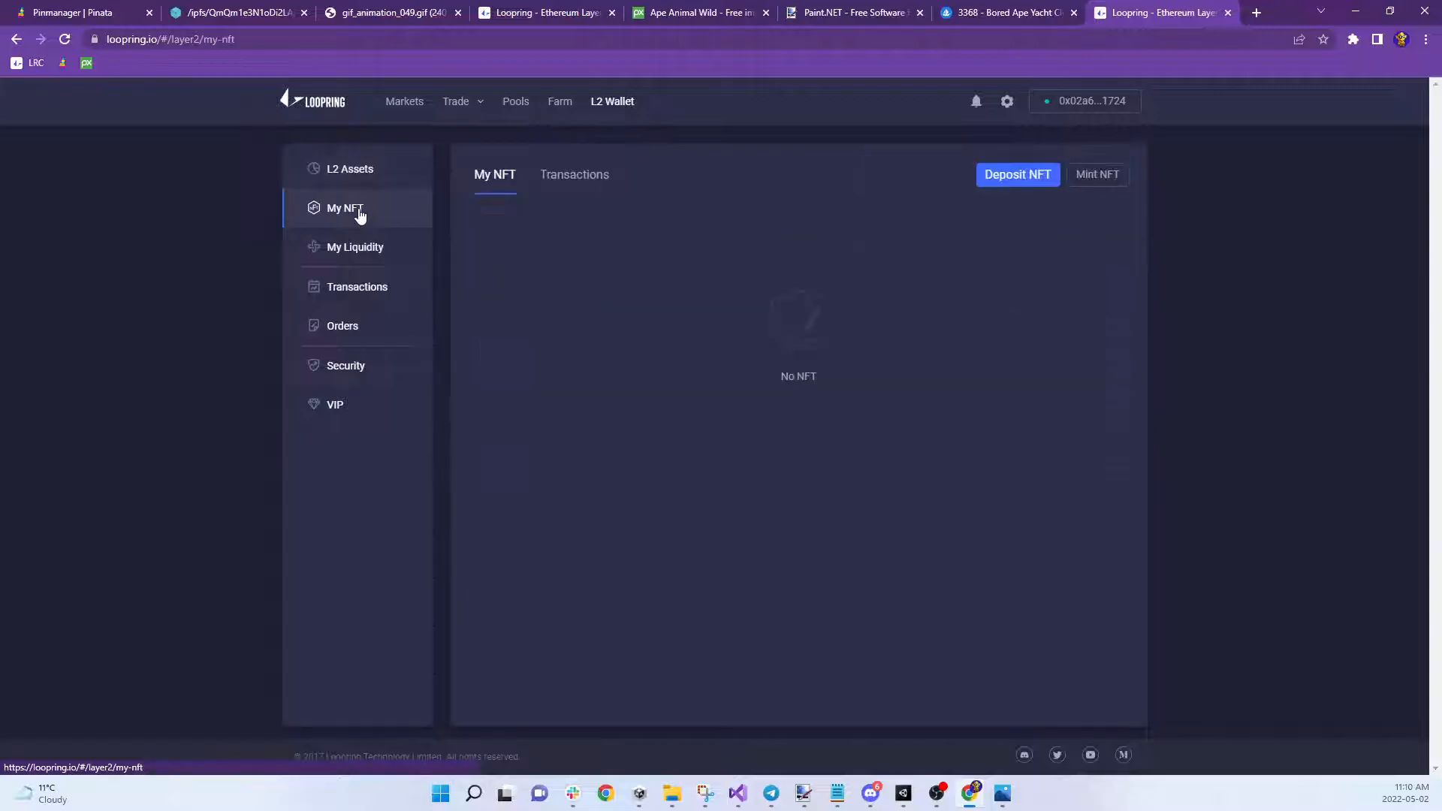
{"action": "scroll", "coordinate": [909, 480], "scroll_direction": "down", "scroll_amount": 4}
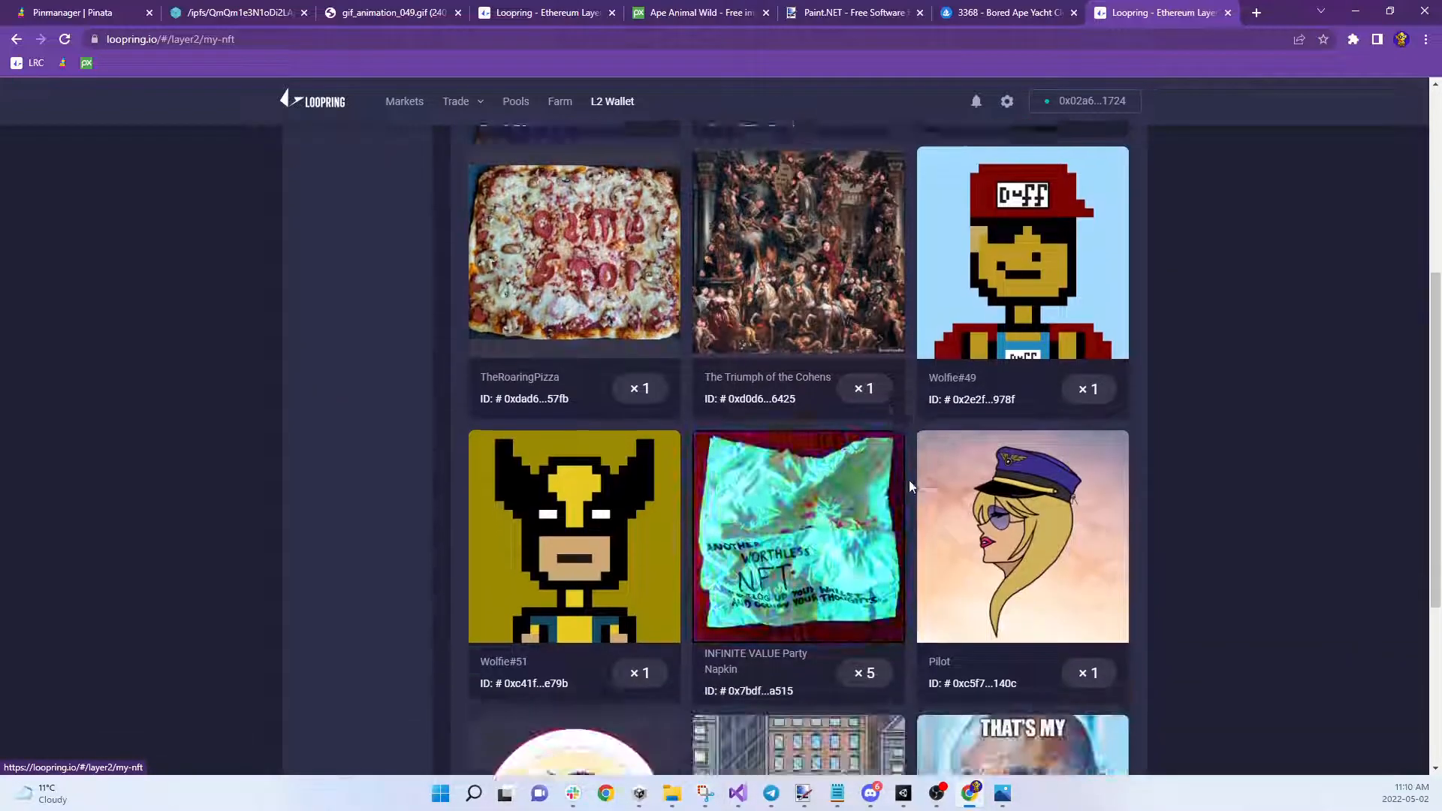
{"action": "scroll", "coordinate": [844, 411], "scroll_direction": "down", "scroll_amount": 5}
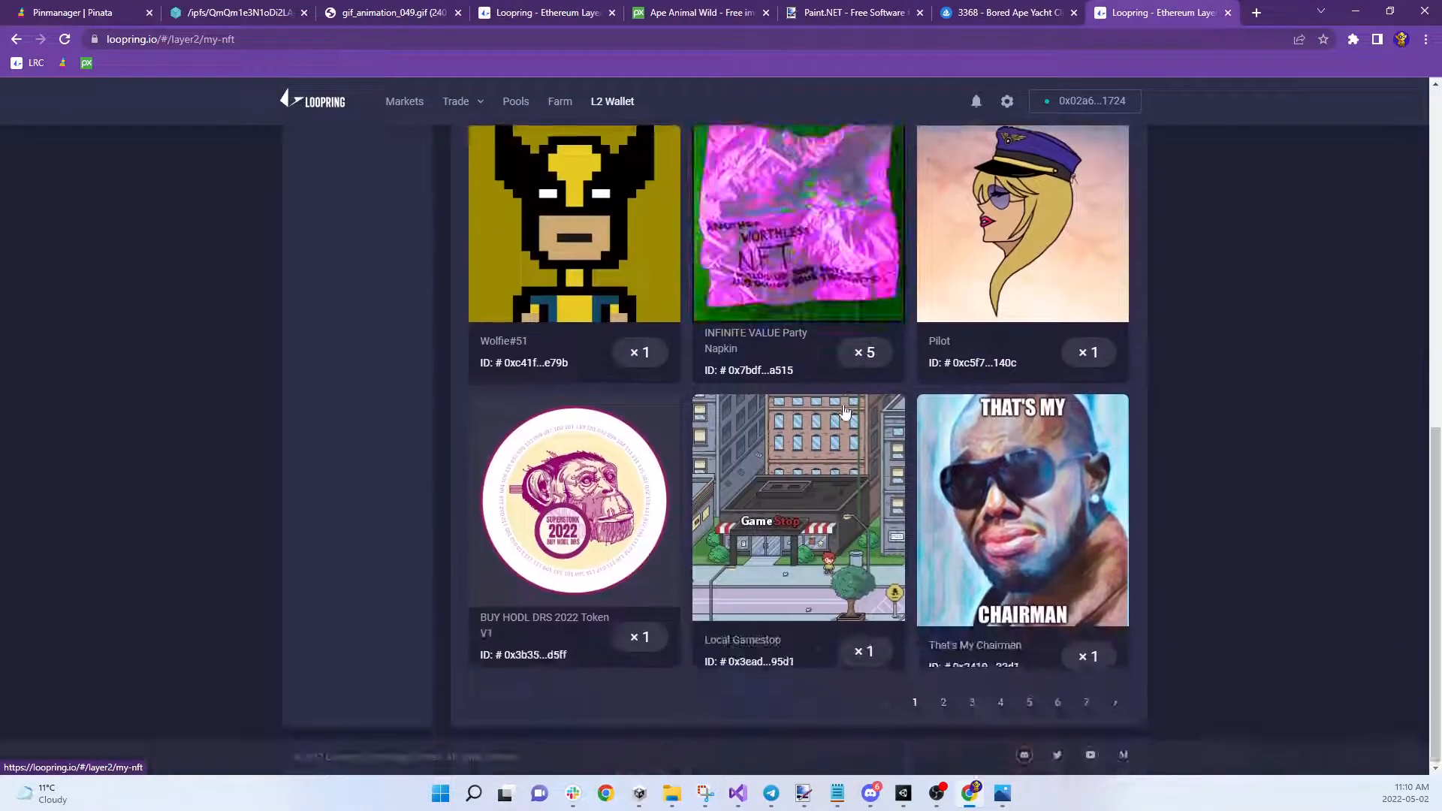
{"action": "scroll", "coordinate": [830, 410], "scroll_direction": "up", "scroll_amount": 1}
{"action": "scroll", "coordinate": [848, 429], "scroll_direction": "down", "scroll_amount": 1}
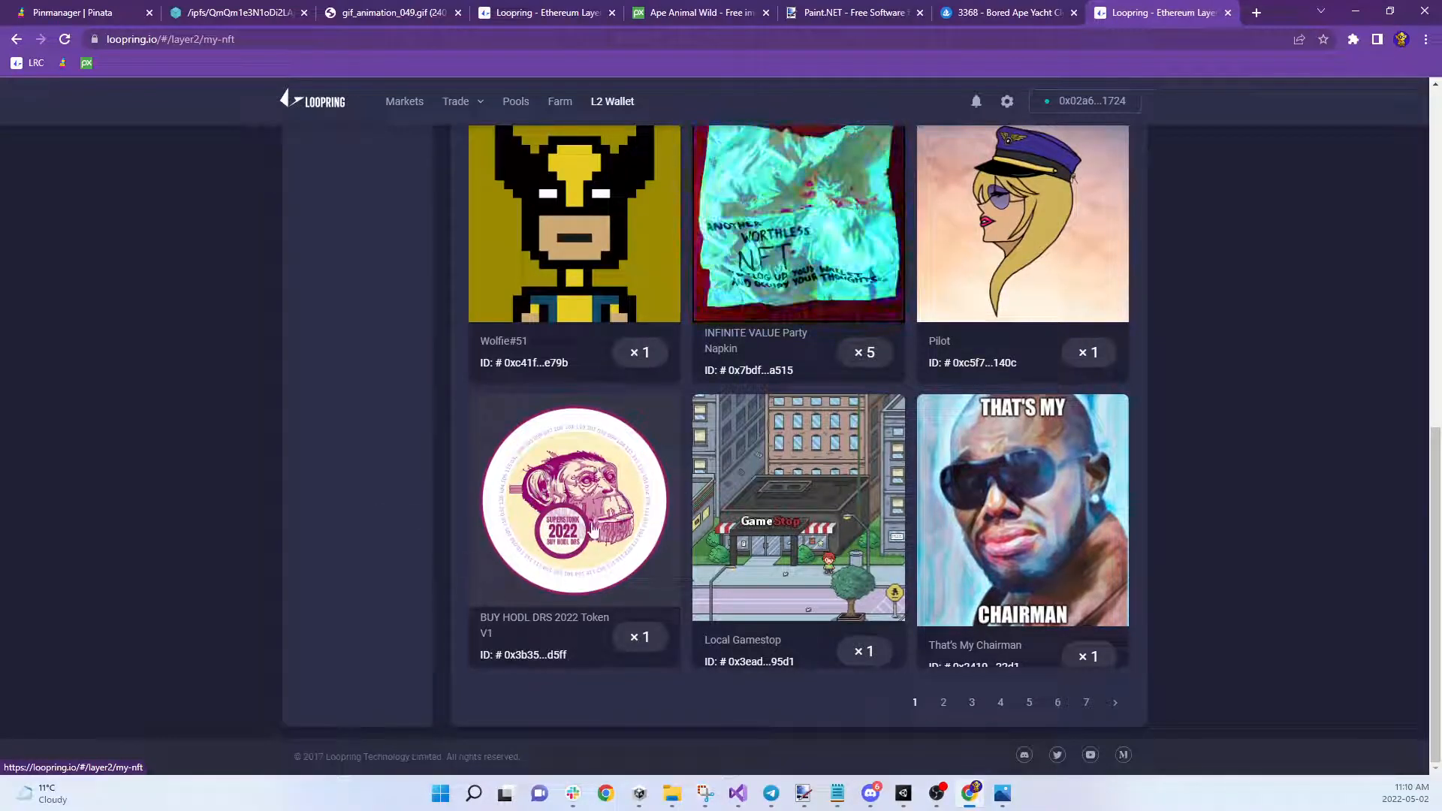
{"action": "scroll", "coordinate": [1098, 556], "scroll_direction": "up", "scroll_amount": 5}
{"action": "scroll", "coordinate": [1098, 556], "scroll_direction": "up", "scroll_amount": 4}
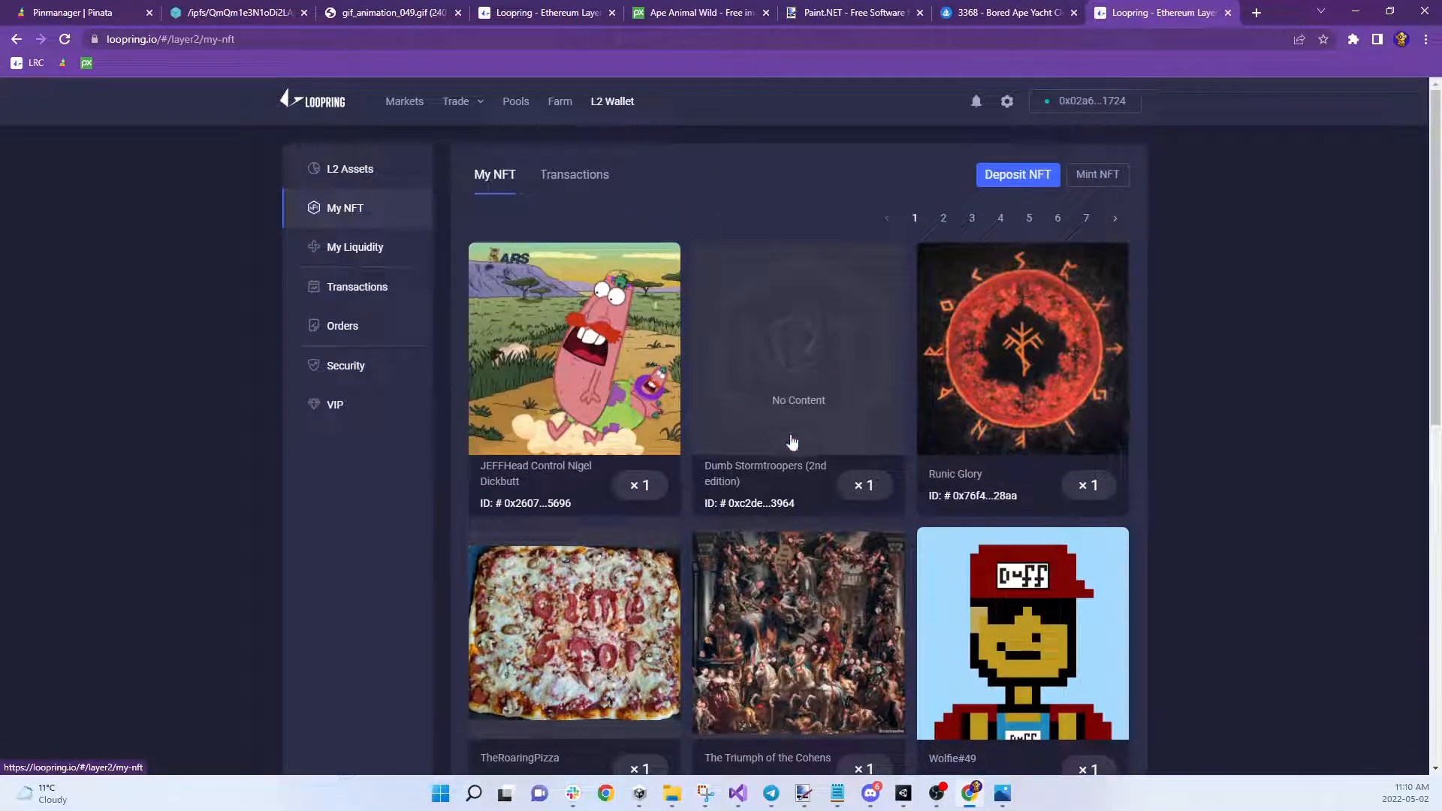
Browse page 2 of the owned NFT collection
{"action": "left_click", "coordinate": [942, 216]}
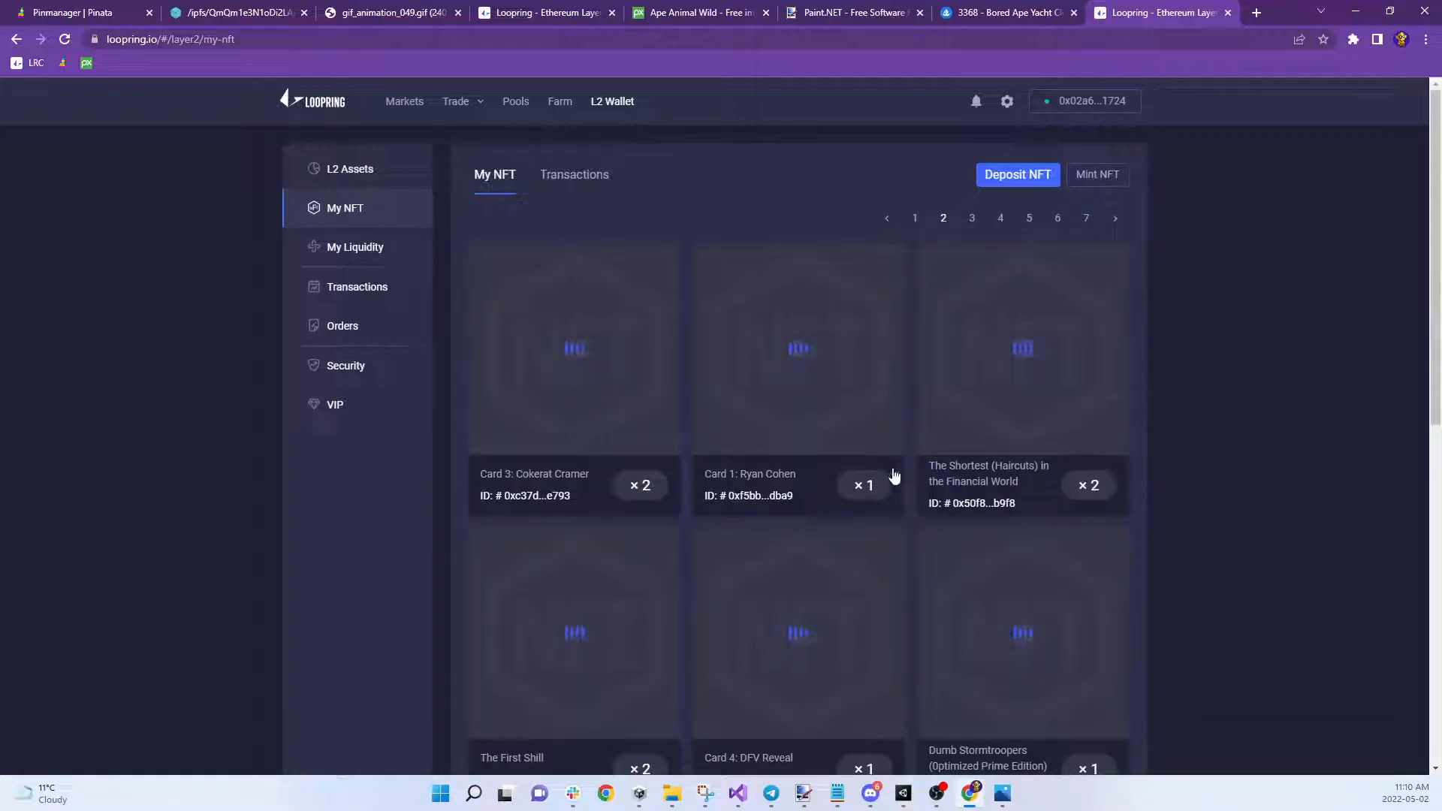
{"action": "scroll", "coordinate": [962, 386], "scroll_direction": "down", "scroll_amount": 2}
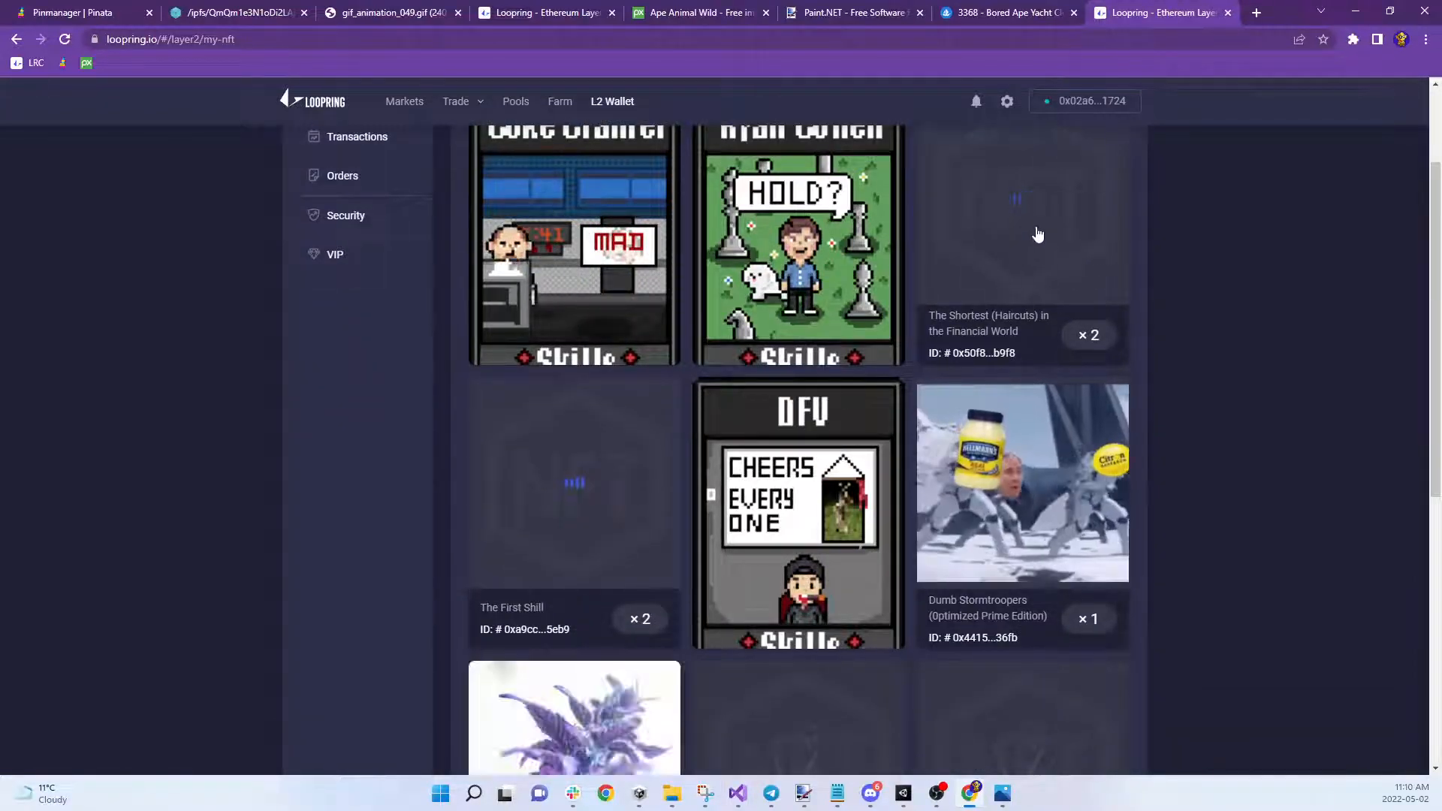
{"action": "scroll", "coordinate": [997, 427], "scroll_direction": "down", "scroll_amount": 1}
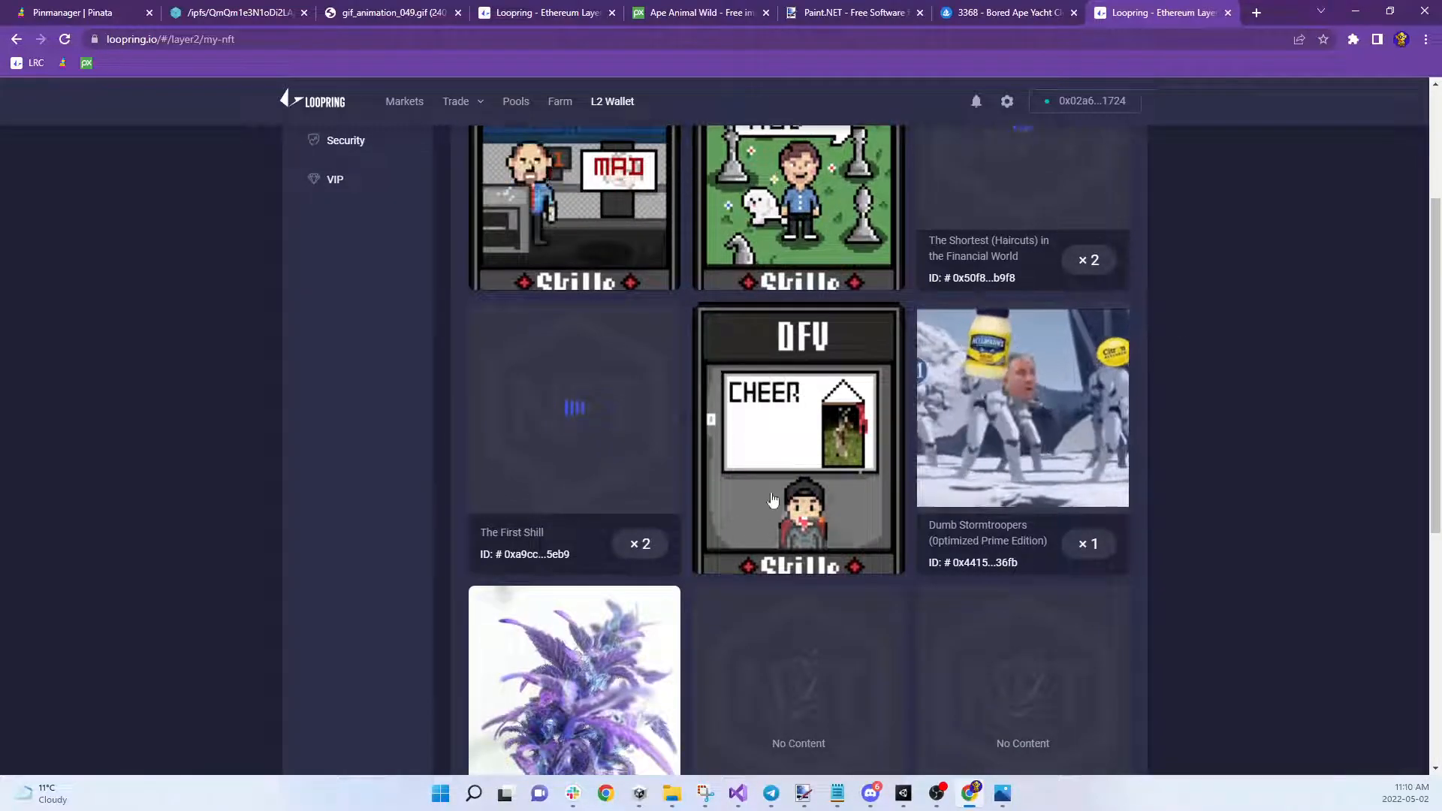
{"action": "scroll", "coordinate": [998, 427], "scroll_direction": "down", "scroll_amount": 3}
{"action": "scroll", "coordinate": [860, 489], "scroll_direction": "down", "scroll_amount": 3}
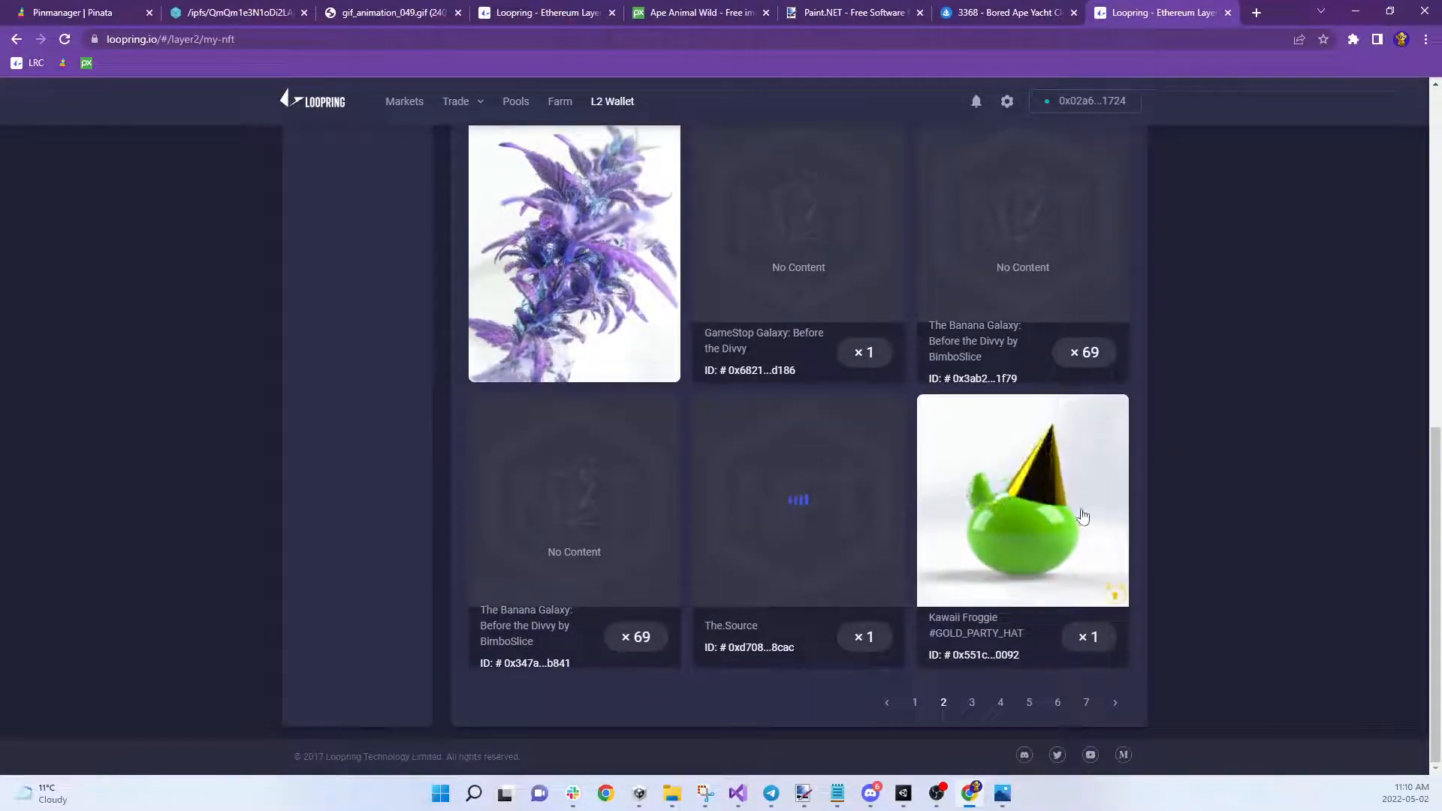
{"action": "scroll", "coordinate": [1120, 294], "scroll_direction": "up", "scroll_amount": 9}
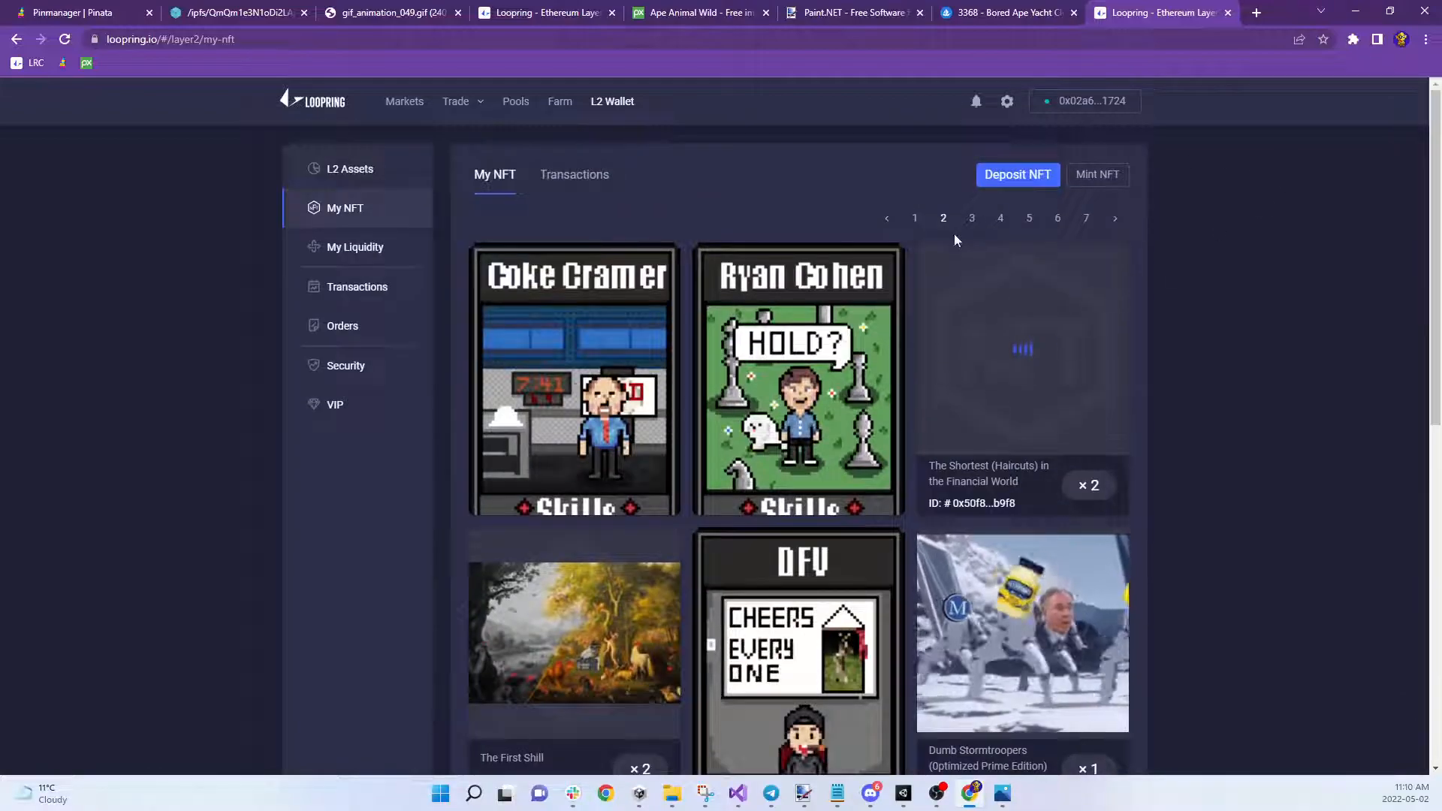
Go to page 3 and view, then close, the Nightmarish on NFTs card details
{"action": "left_click", "coordinate": [971, 218]}
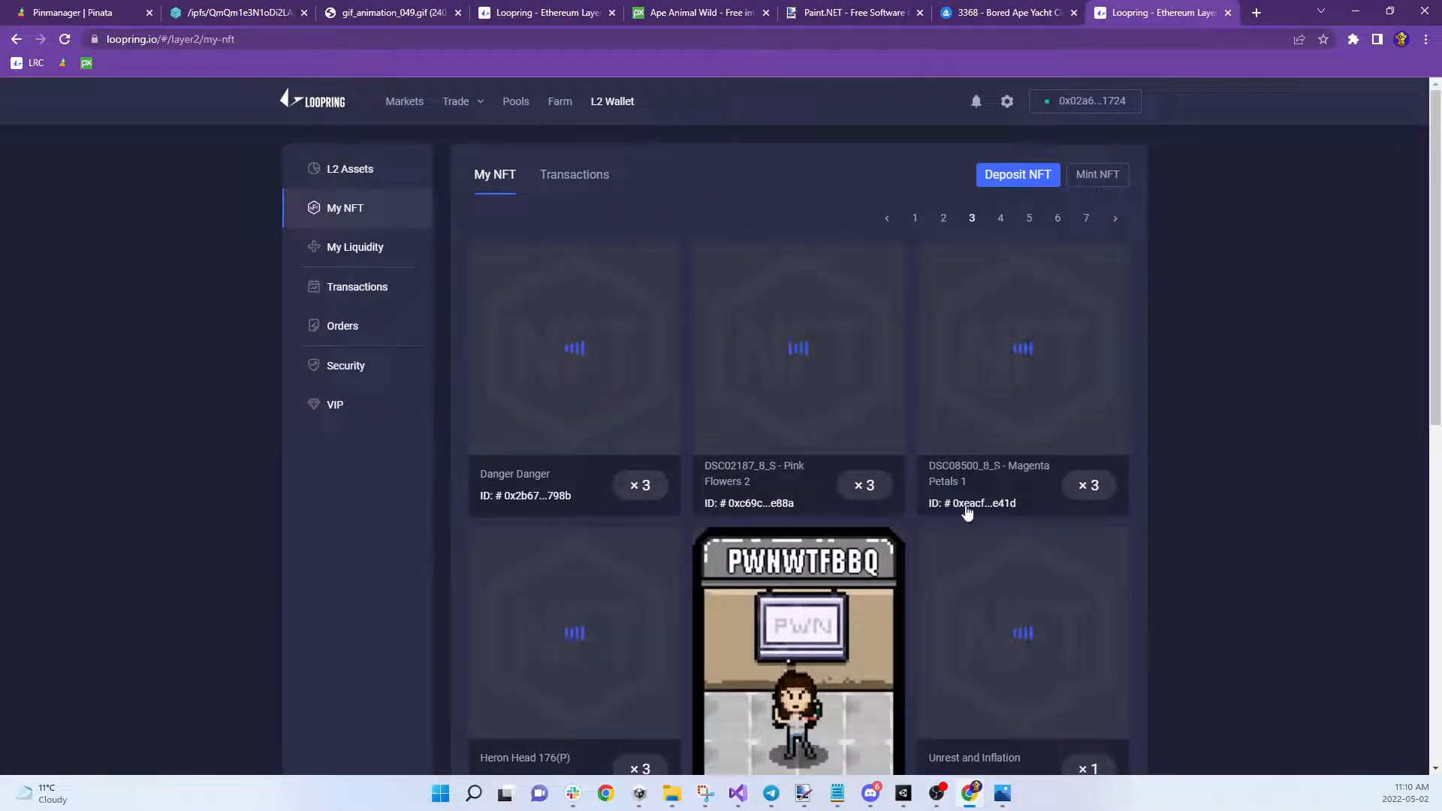
{"action": "scroll", "coordinate": [966, 513], "scroll_direction": "down", "scroll_amount": 2}
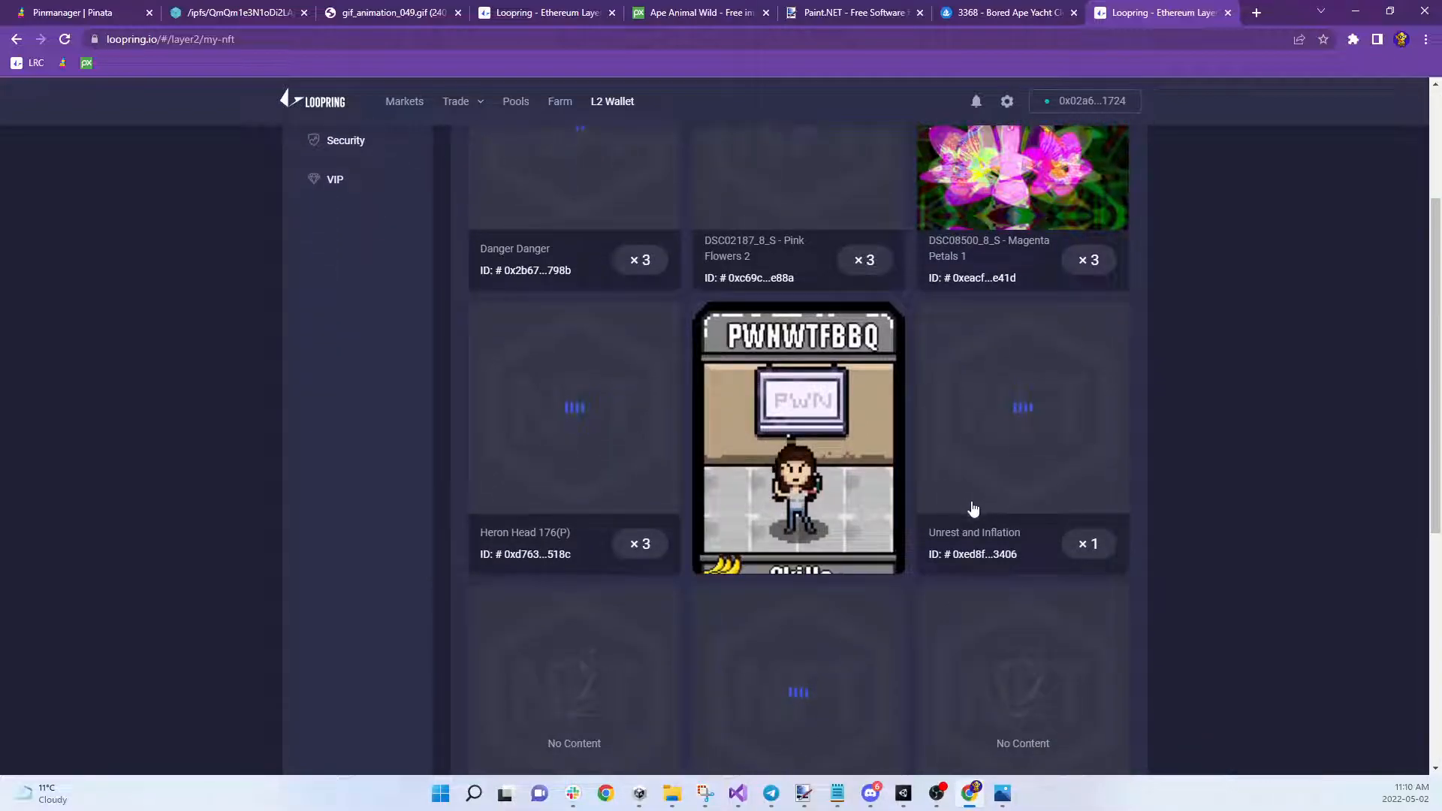
{"action": "scroll", "coordinate": [956, 485], "scroll_direction": "down", "scroll_amount": 5}
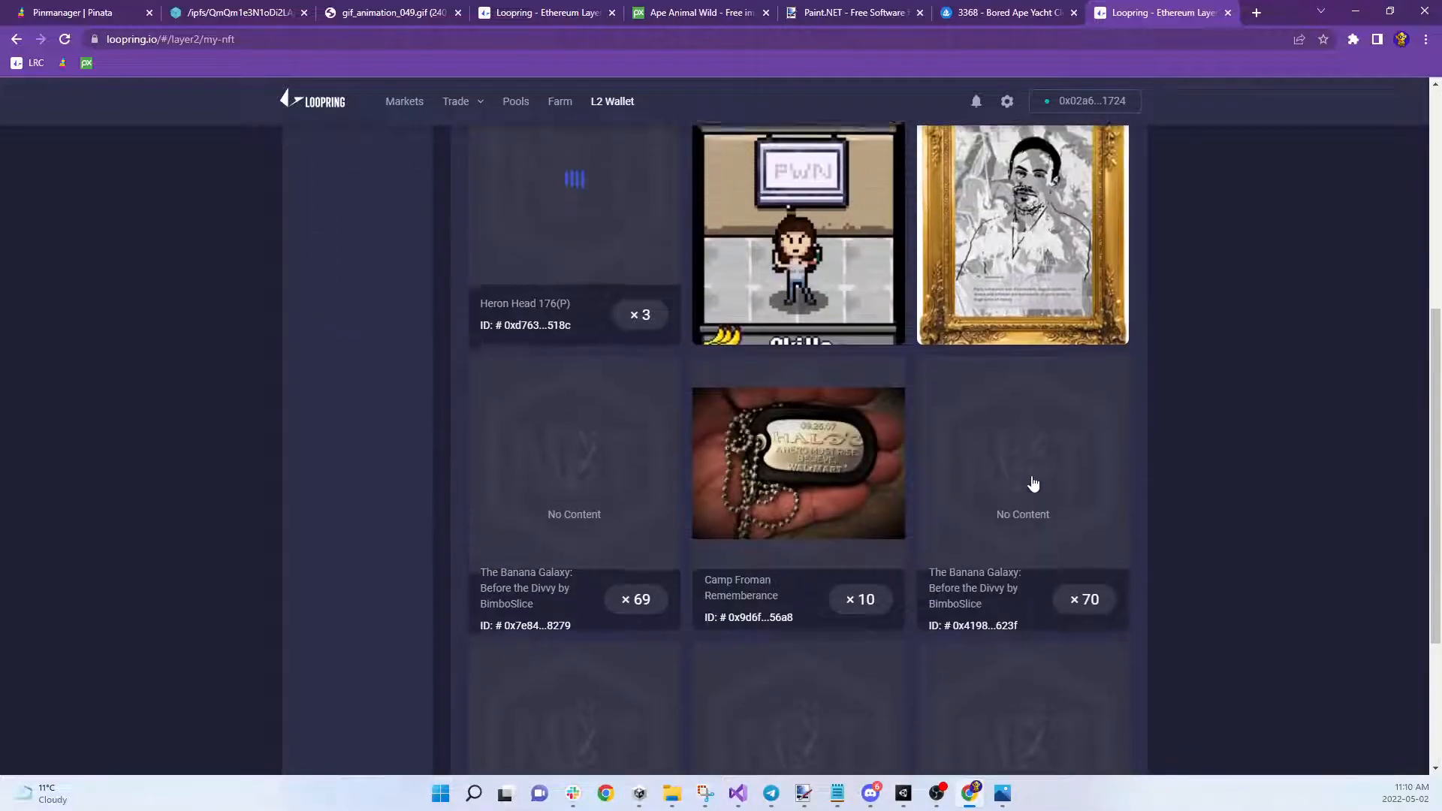
{"action": "scroll", "coordinate": [1033, 483], "scroll_direction": "down", "scroll_amount": 2}
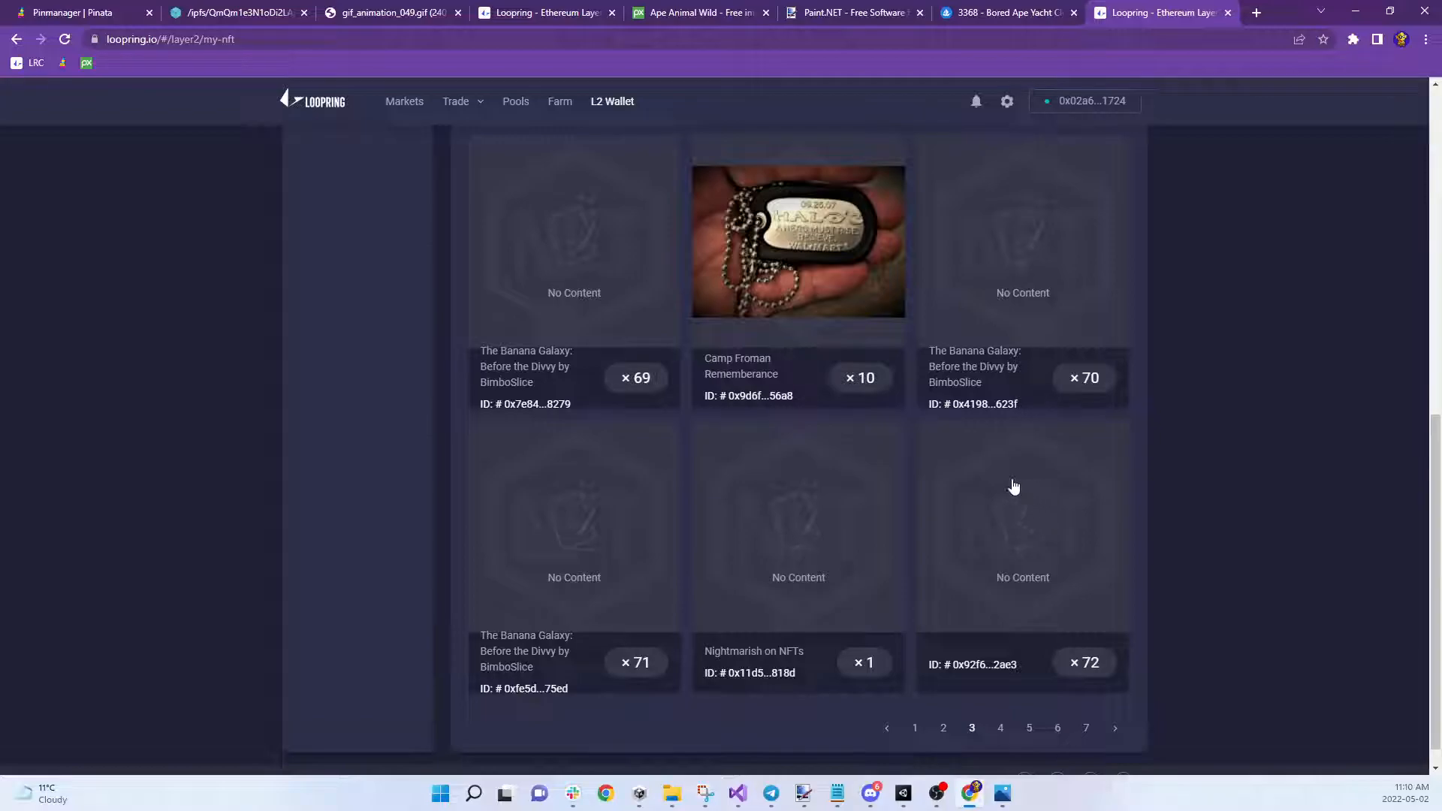
{"action": "left_click", "coordinate": [782, 508]}
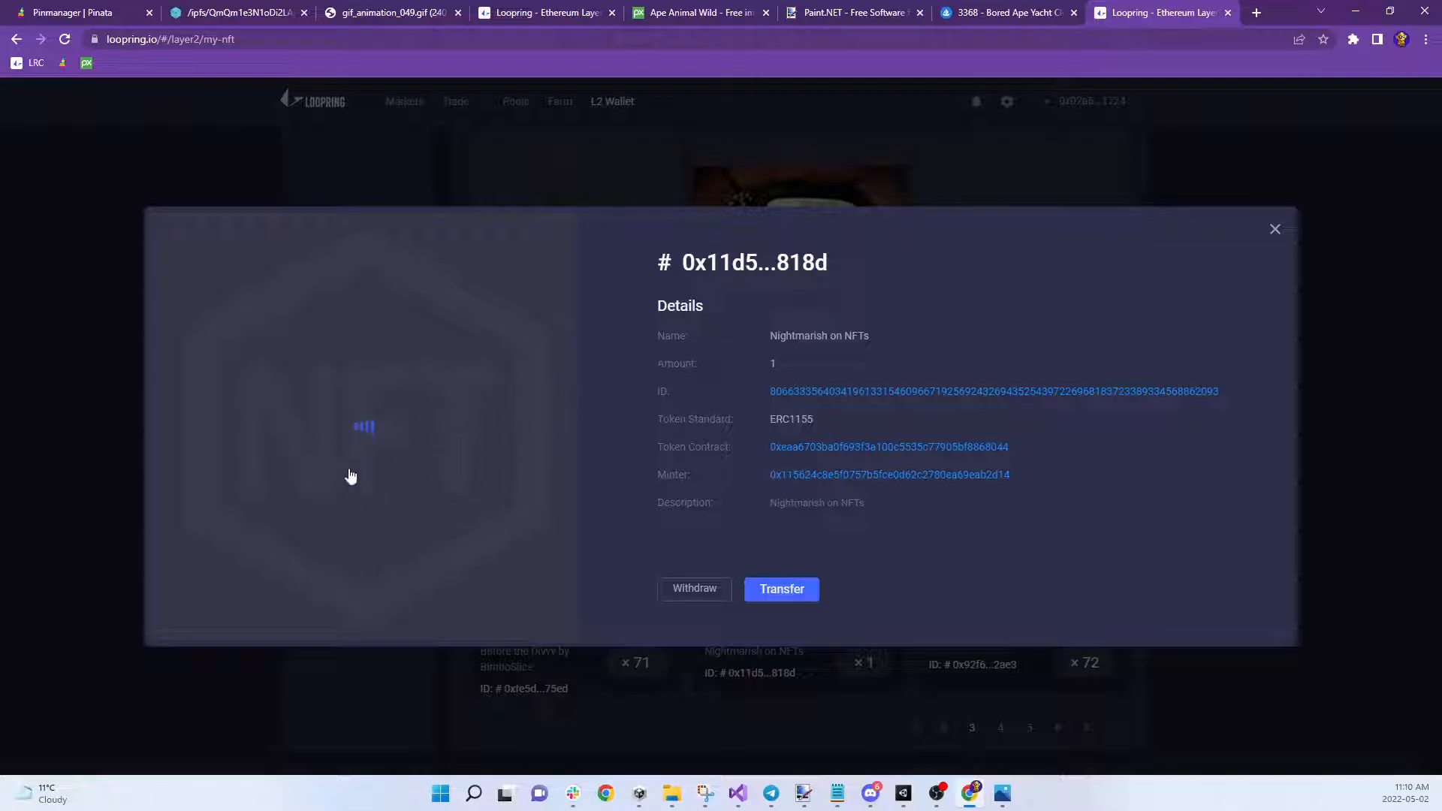
{"action": "left_click", "coordinate": [1274, 230]}
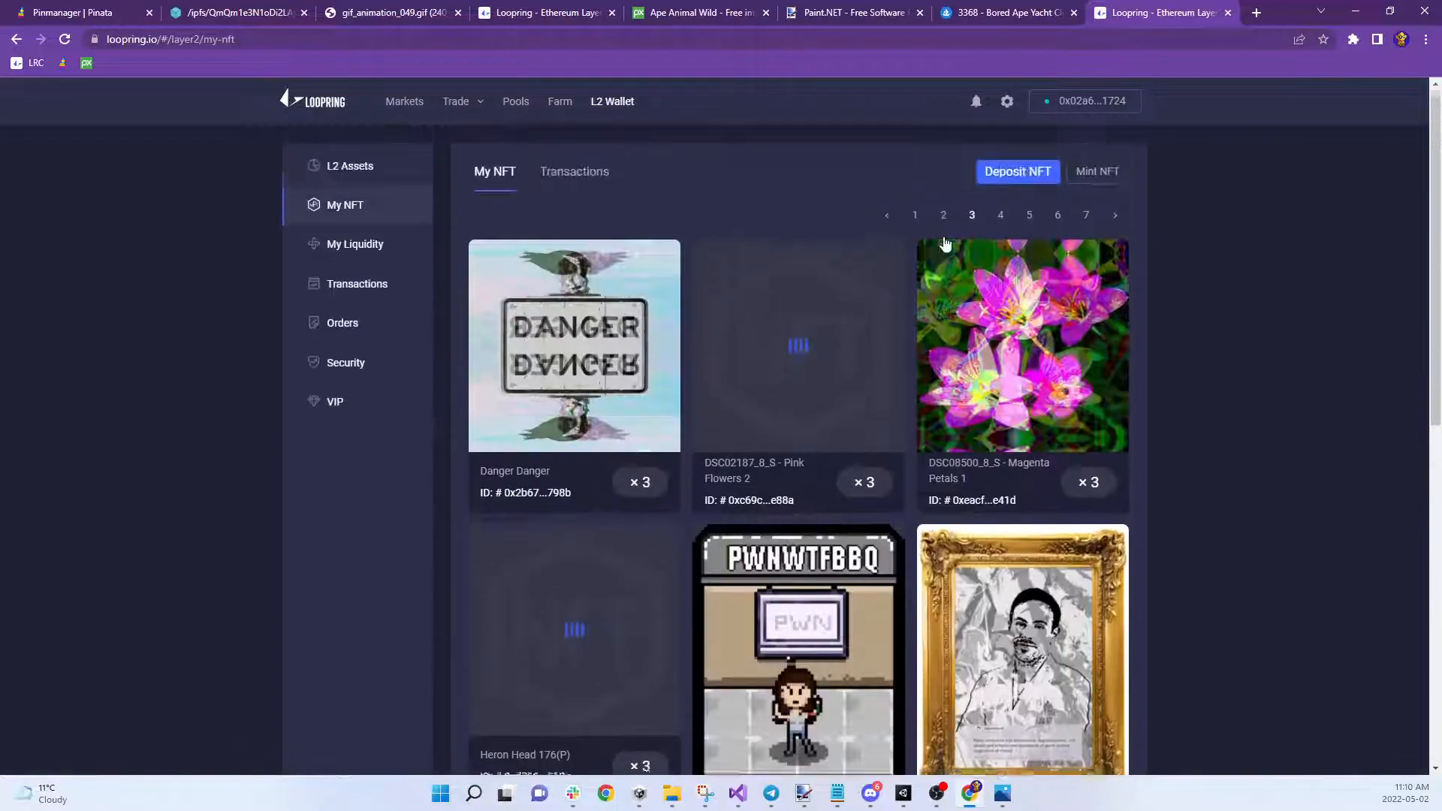
Open Loopring's Mint NFT form, then close the IPFS gateway tab and return to Pinata's file list
{"action": "left_click", "coordinate": [1096, 174]}
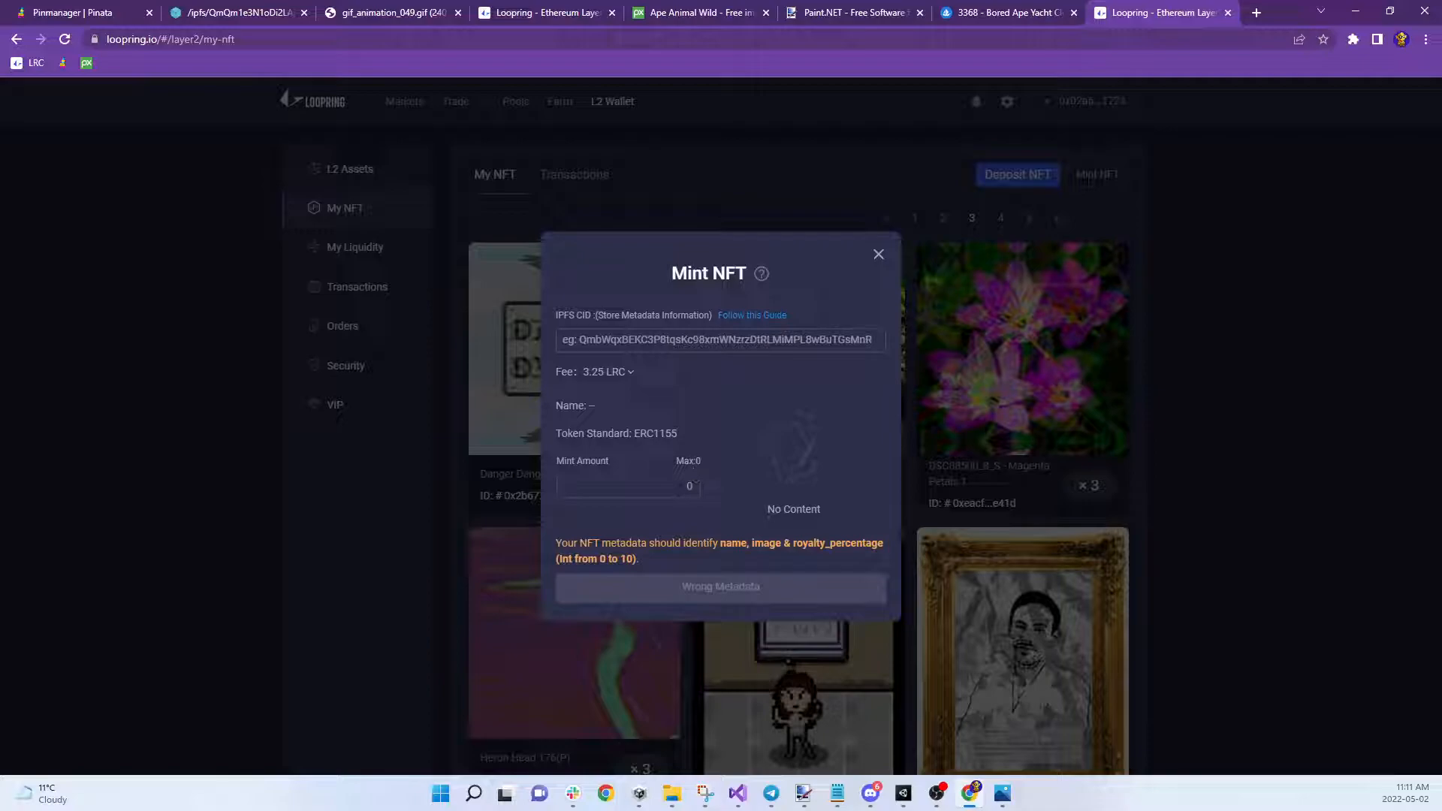
{"action": "left_click", "coordinate": [573, 339]}
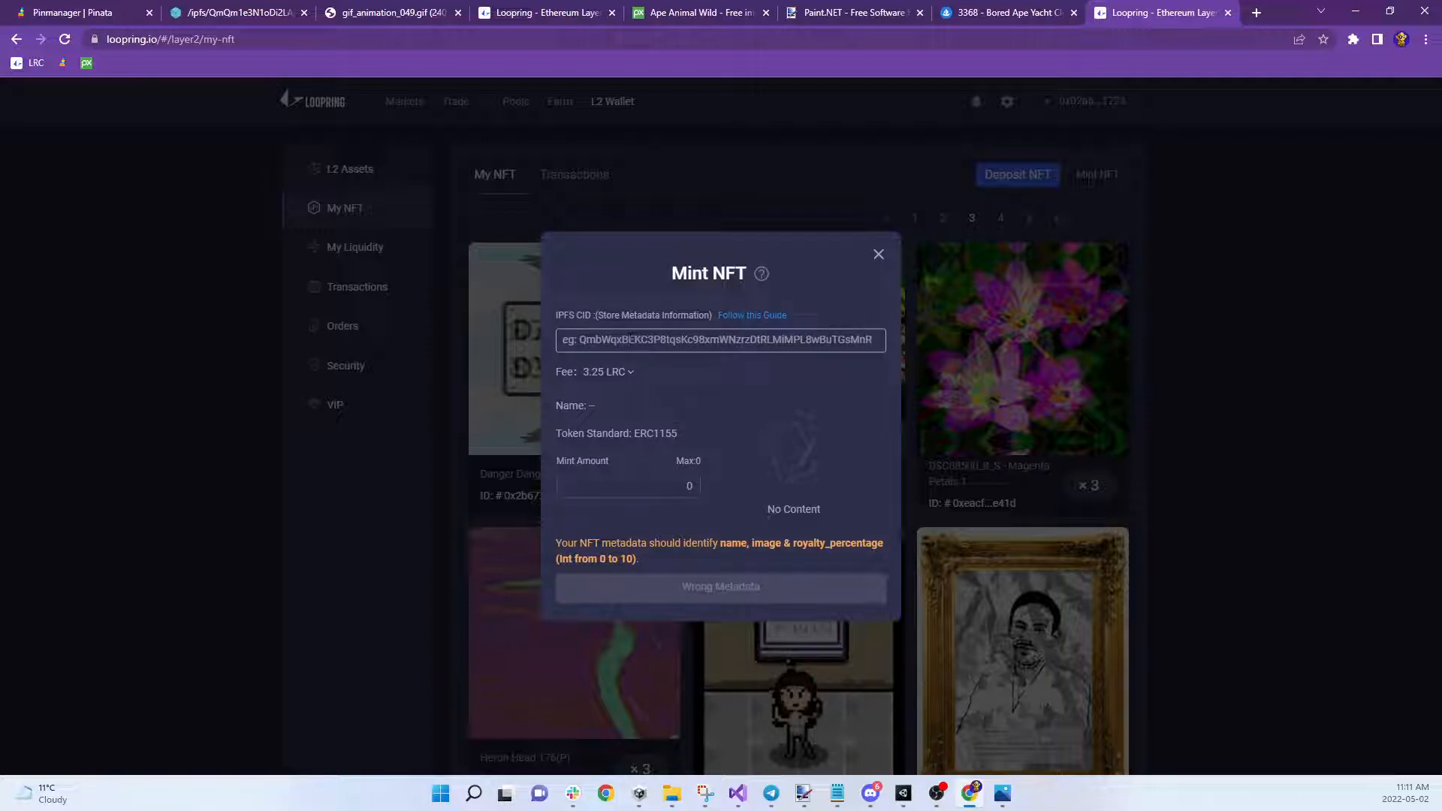
{"action": "left_click", "coordinate": [304, 13]}
{"action": "left_click", "coordinate": [98, 16]}
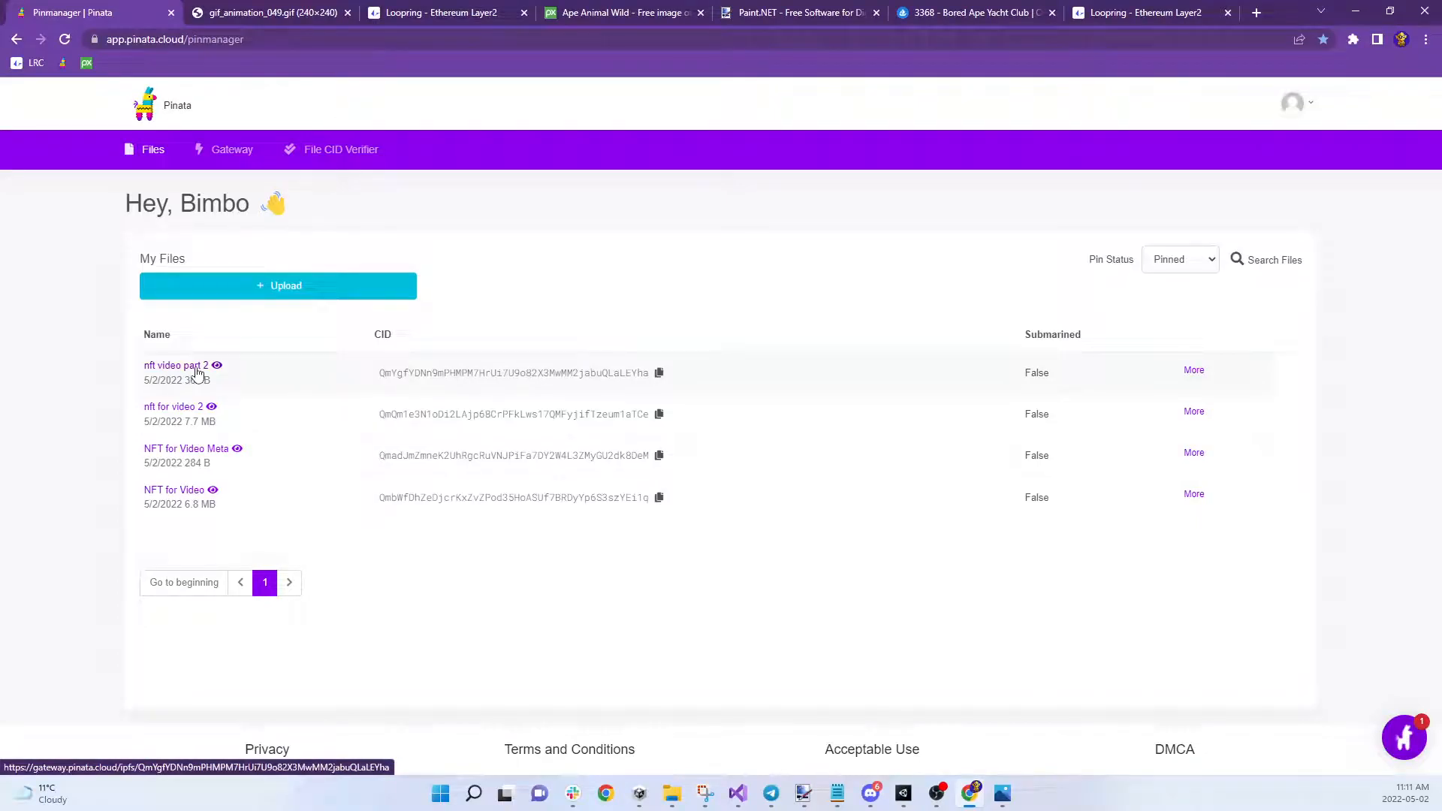
View 'nft for video 2' on IPFS, then download 'nft video part 2' and copy its CID
{"action": "left_click", "coordinate": [182, 407]}
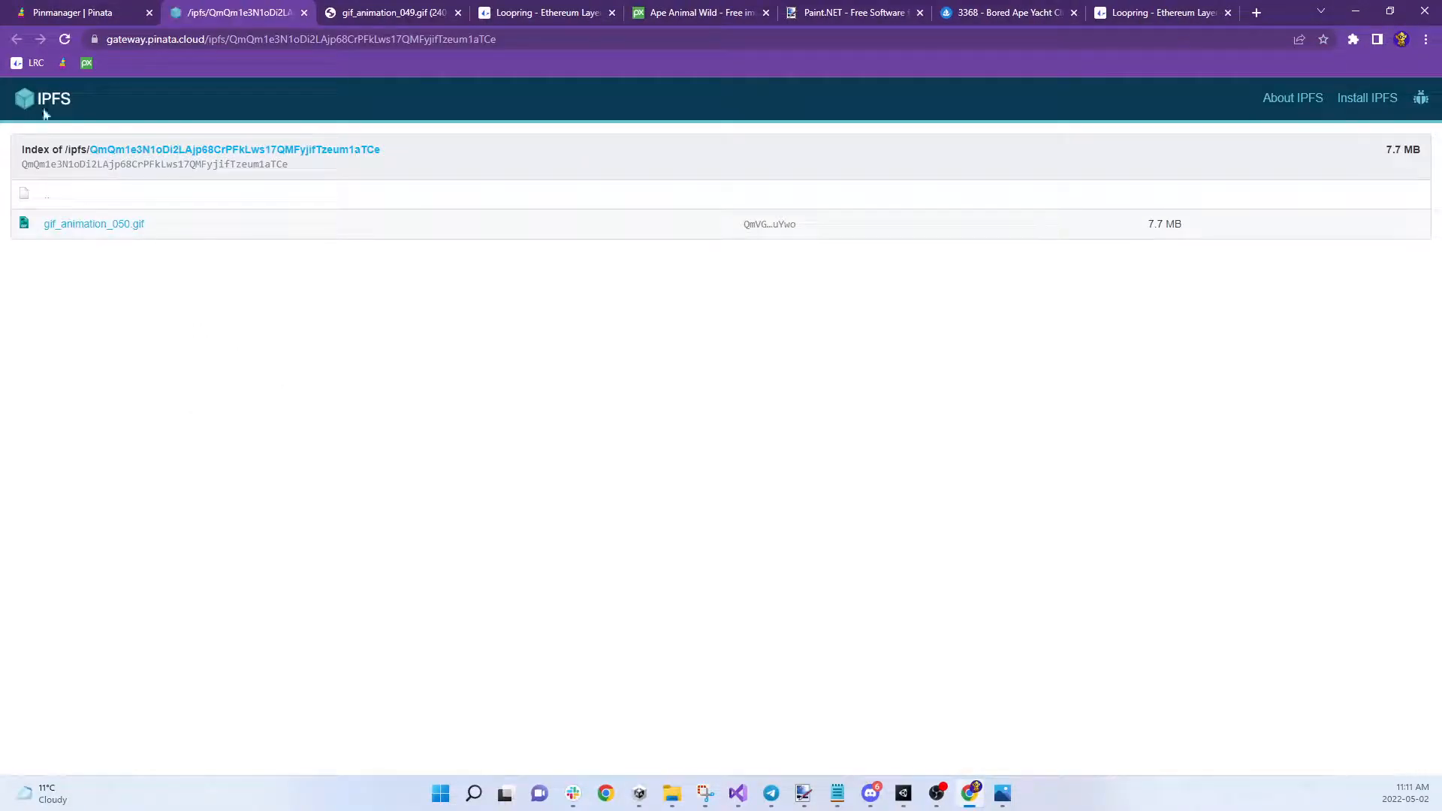
{"action": "left_click", "coordinate": [135, 13]}
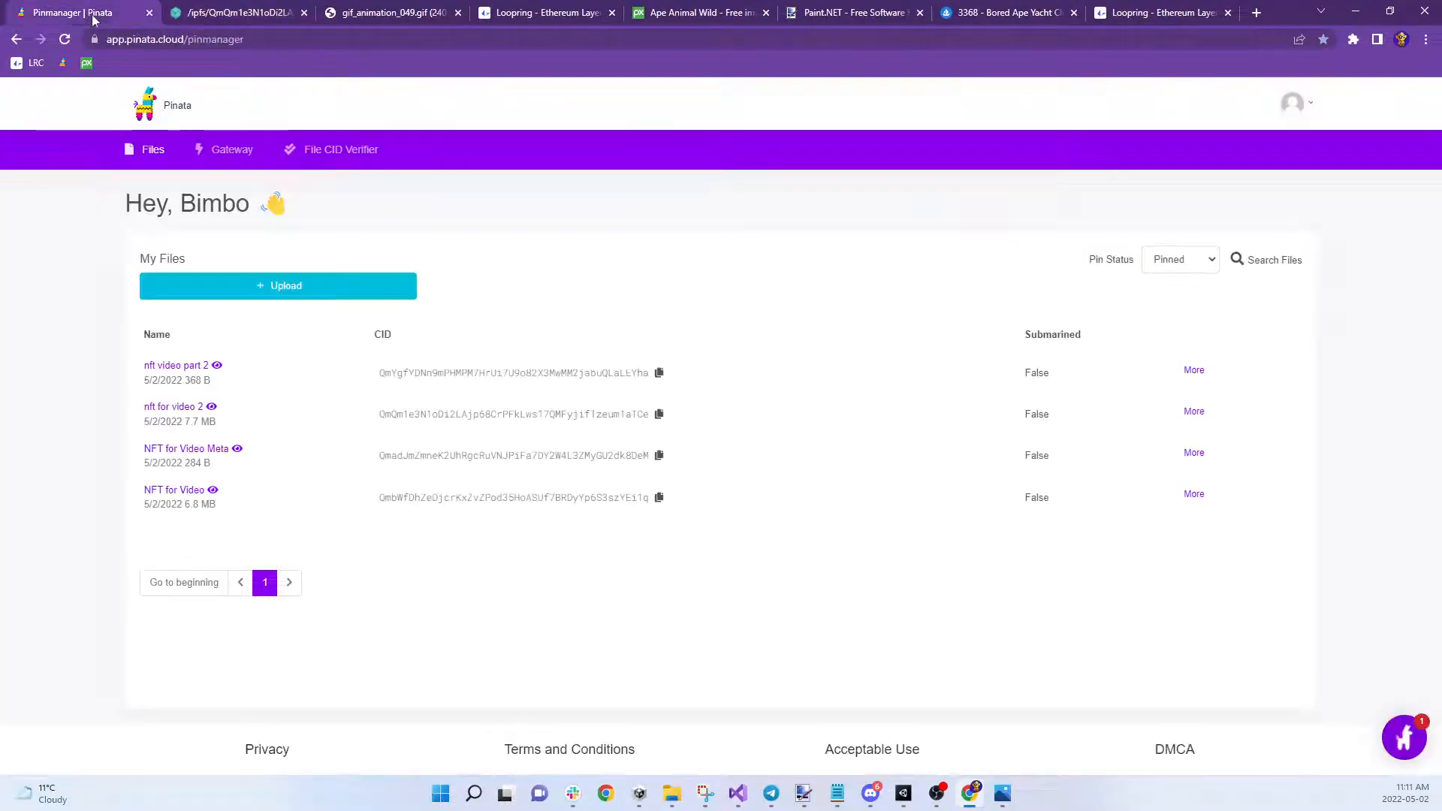
{"action": "left_click", "coordinate": [184, 368]}
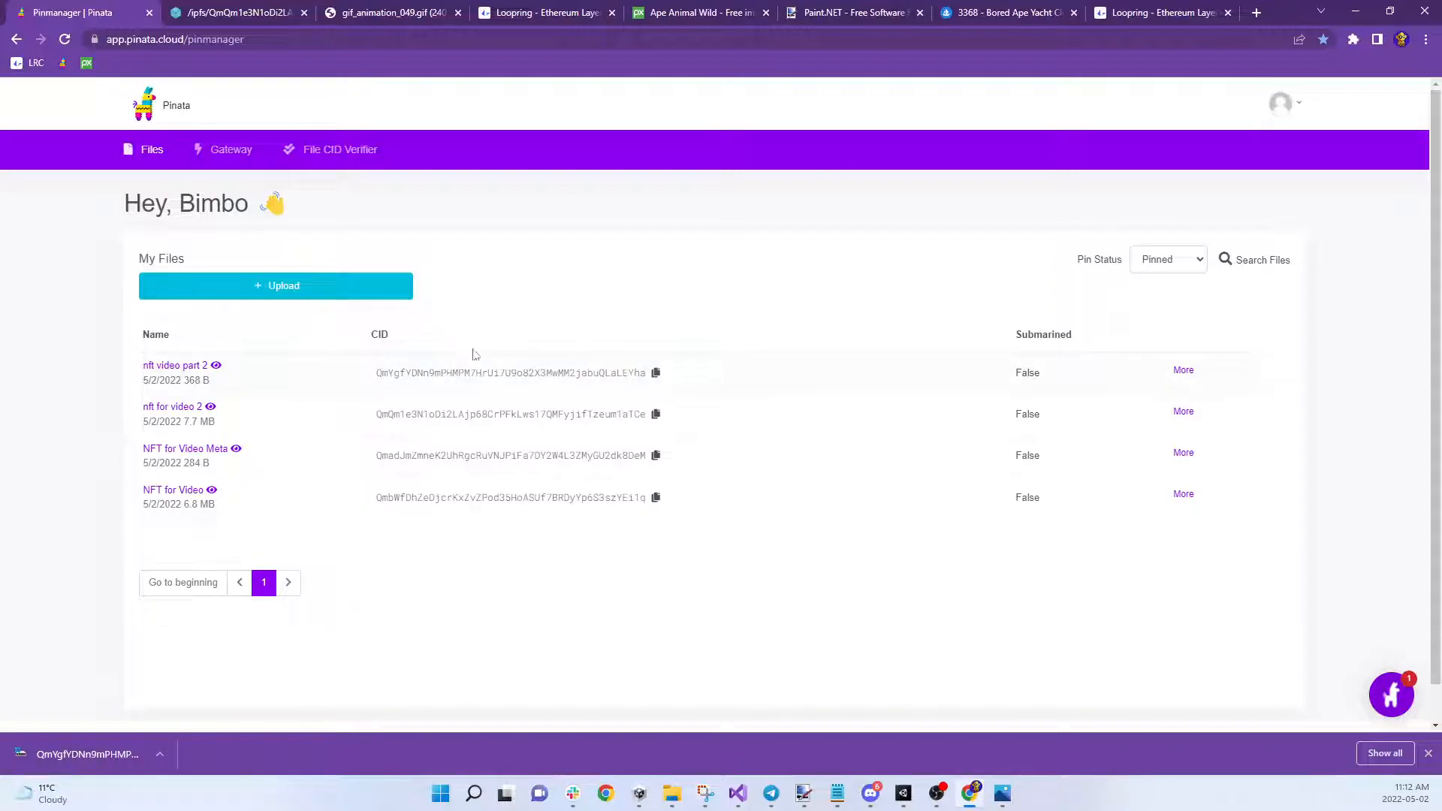
{"action": "left_click", "coordinate": [657, 374]}
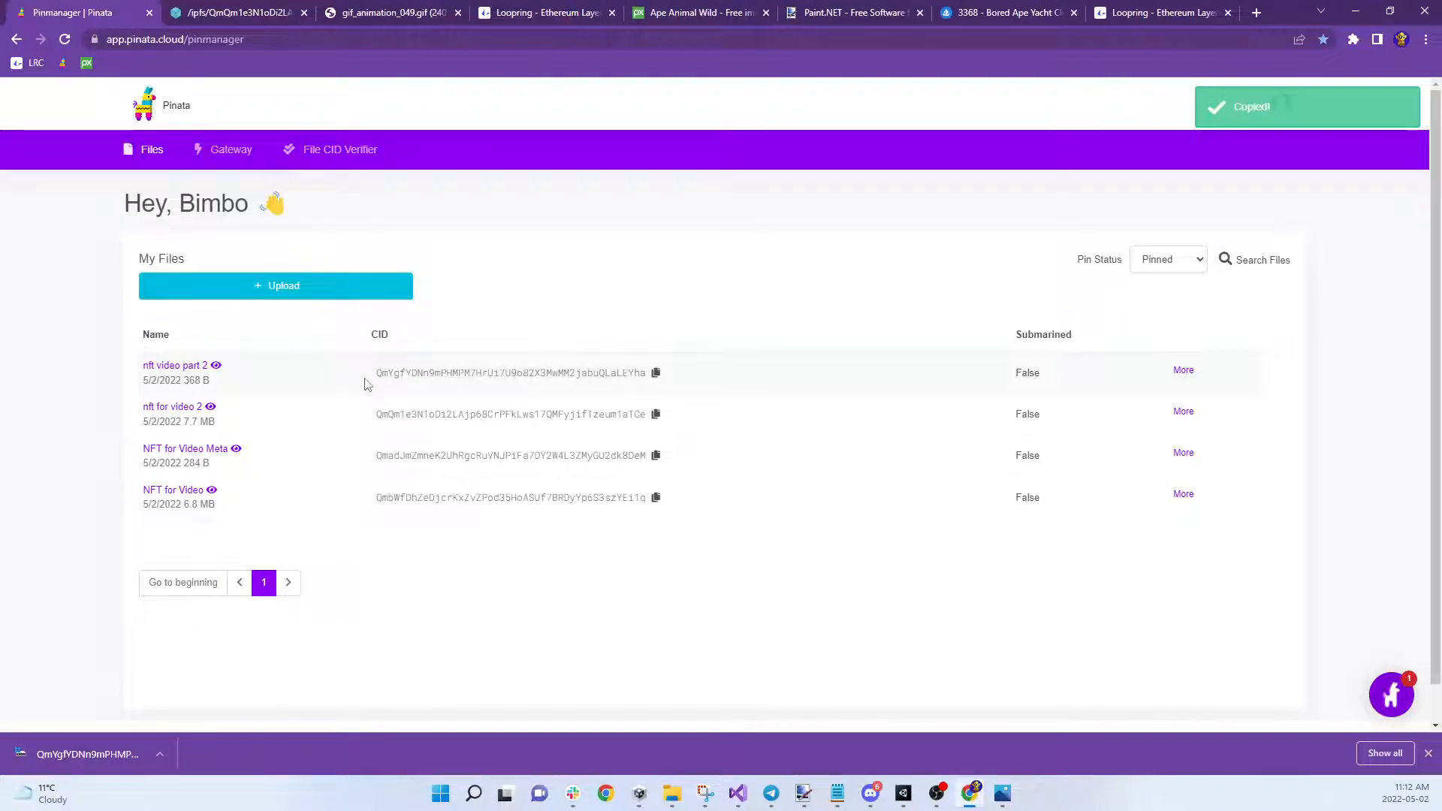
Paste the copied CID into Loopring's IPFS CID field so the form previews 'The Sequel'
{"action": "left_click", "coordinate": [1188, 14]}
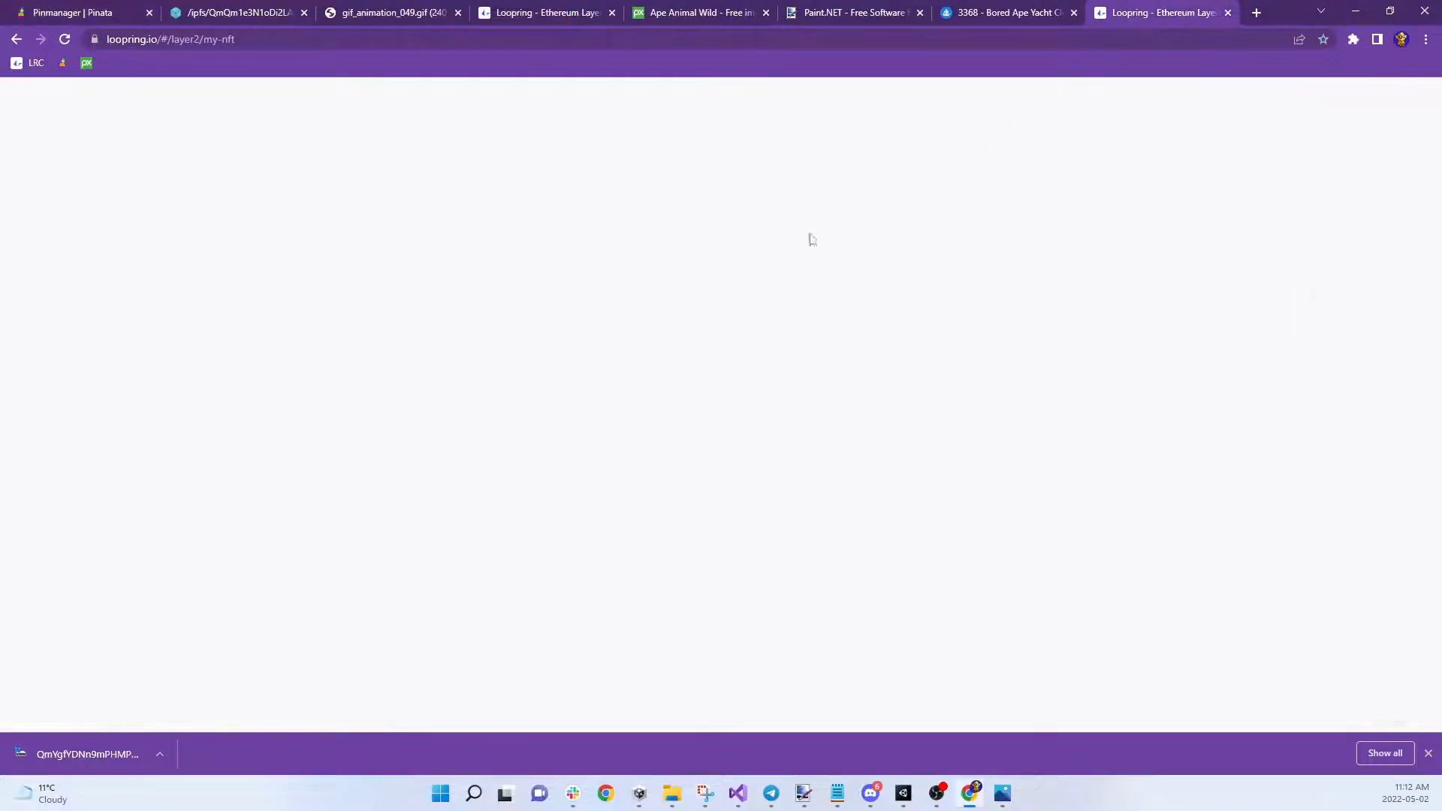
{"action": "left_click", "coordinate": [690, 319]}
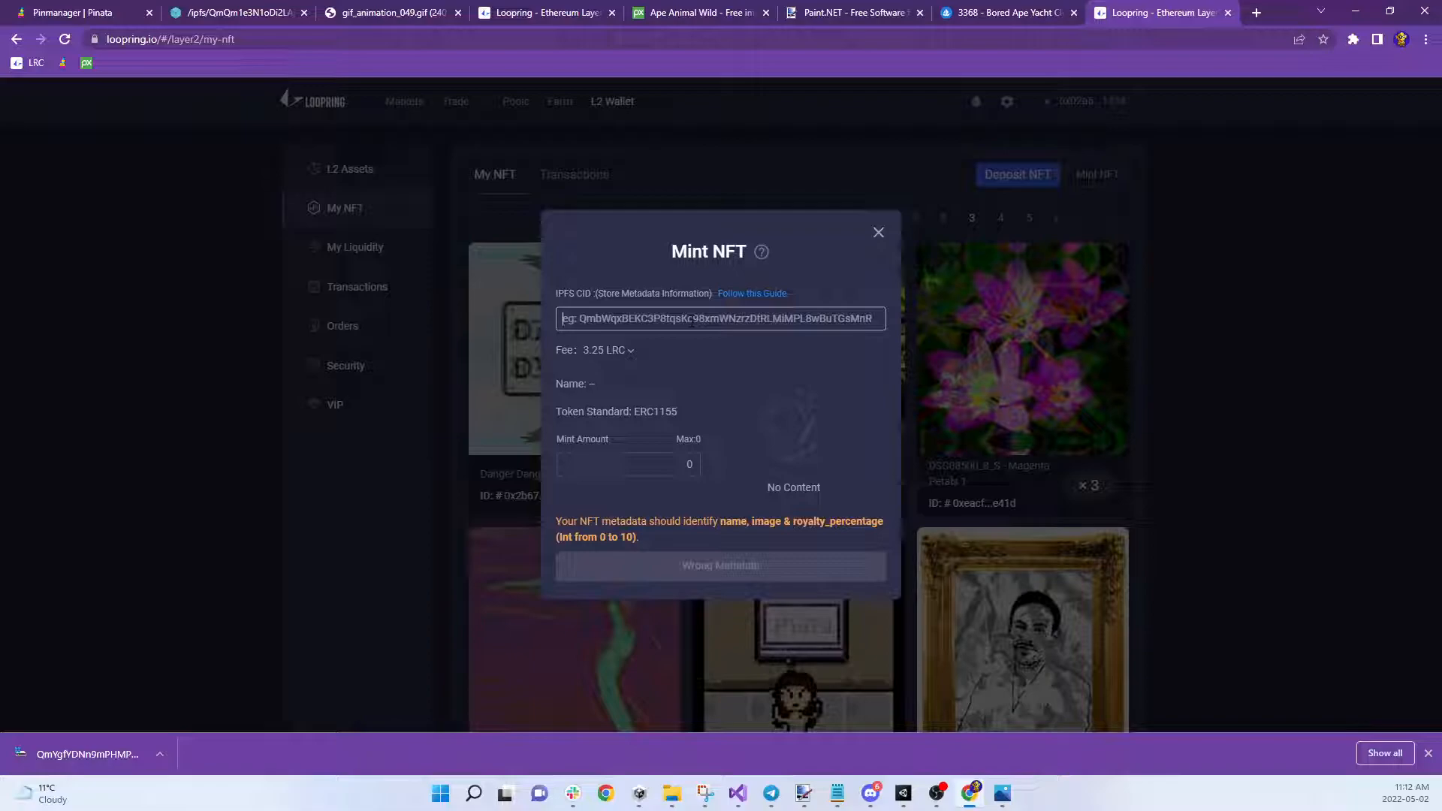
{"action": "key", "text": "ctrl+v"}
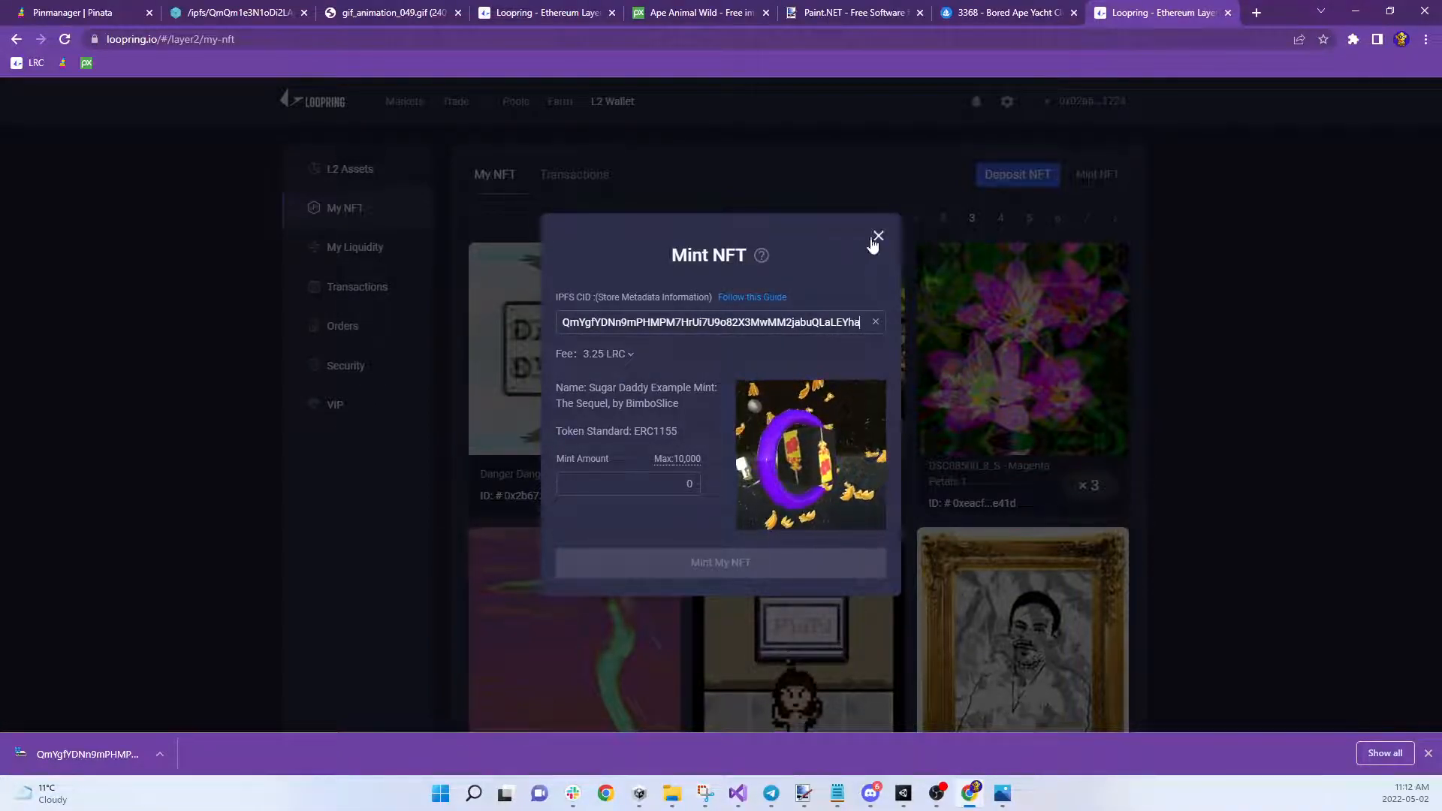
{"action": "left_click", "coordinate": [744, 320]}
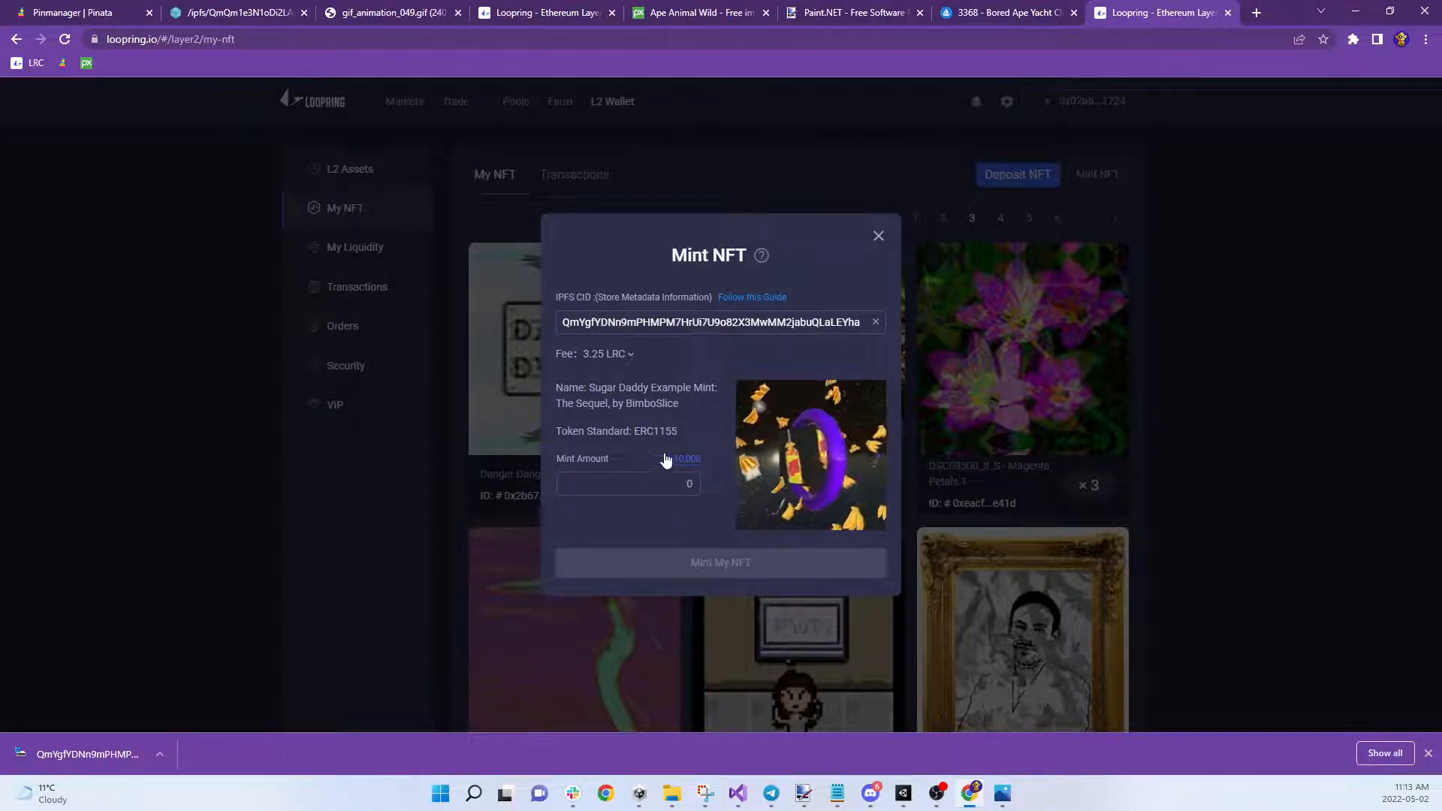
{"action": "left_click", "coordinate": [678, 487]}
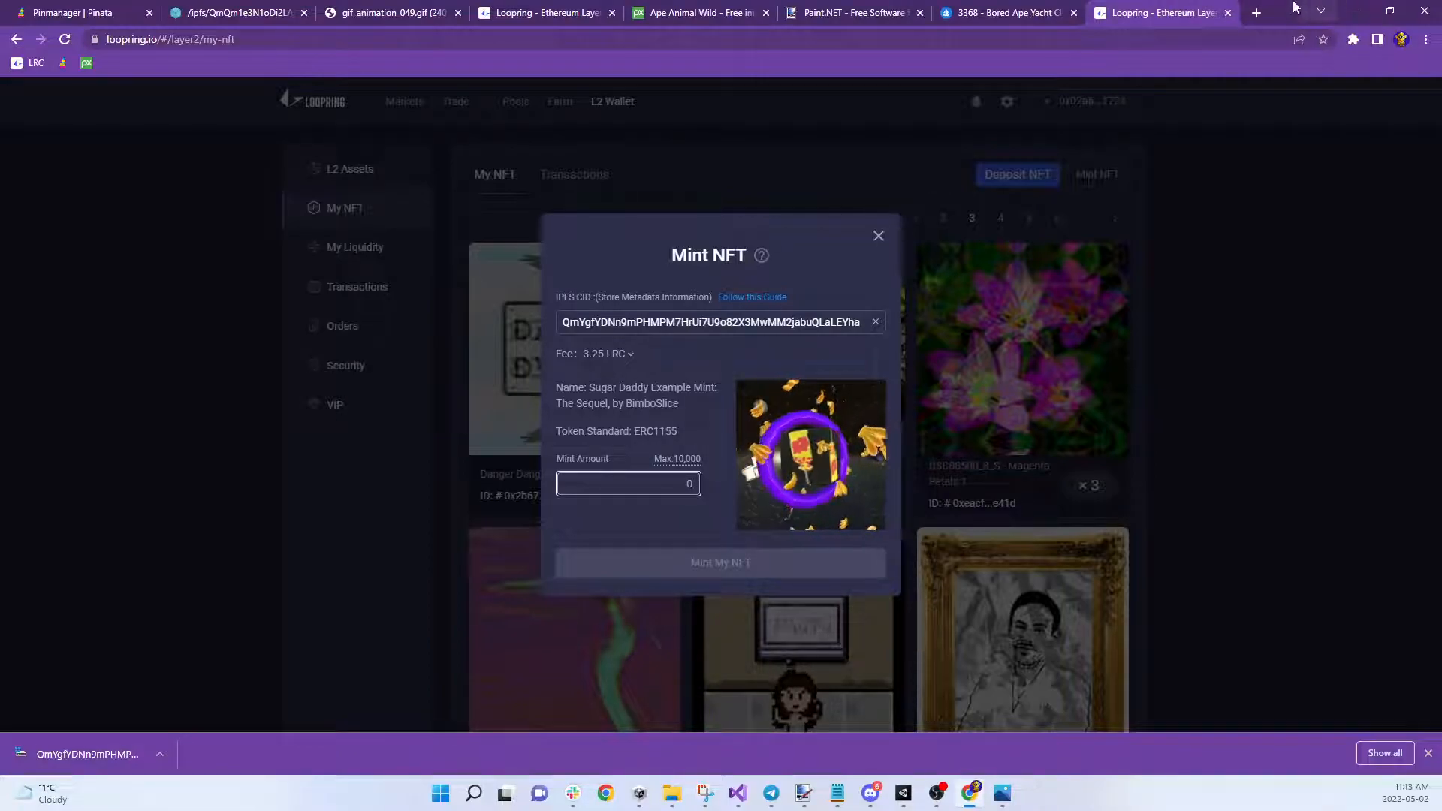
{"action": "left_click", "coordinate": [1256, 13]}
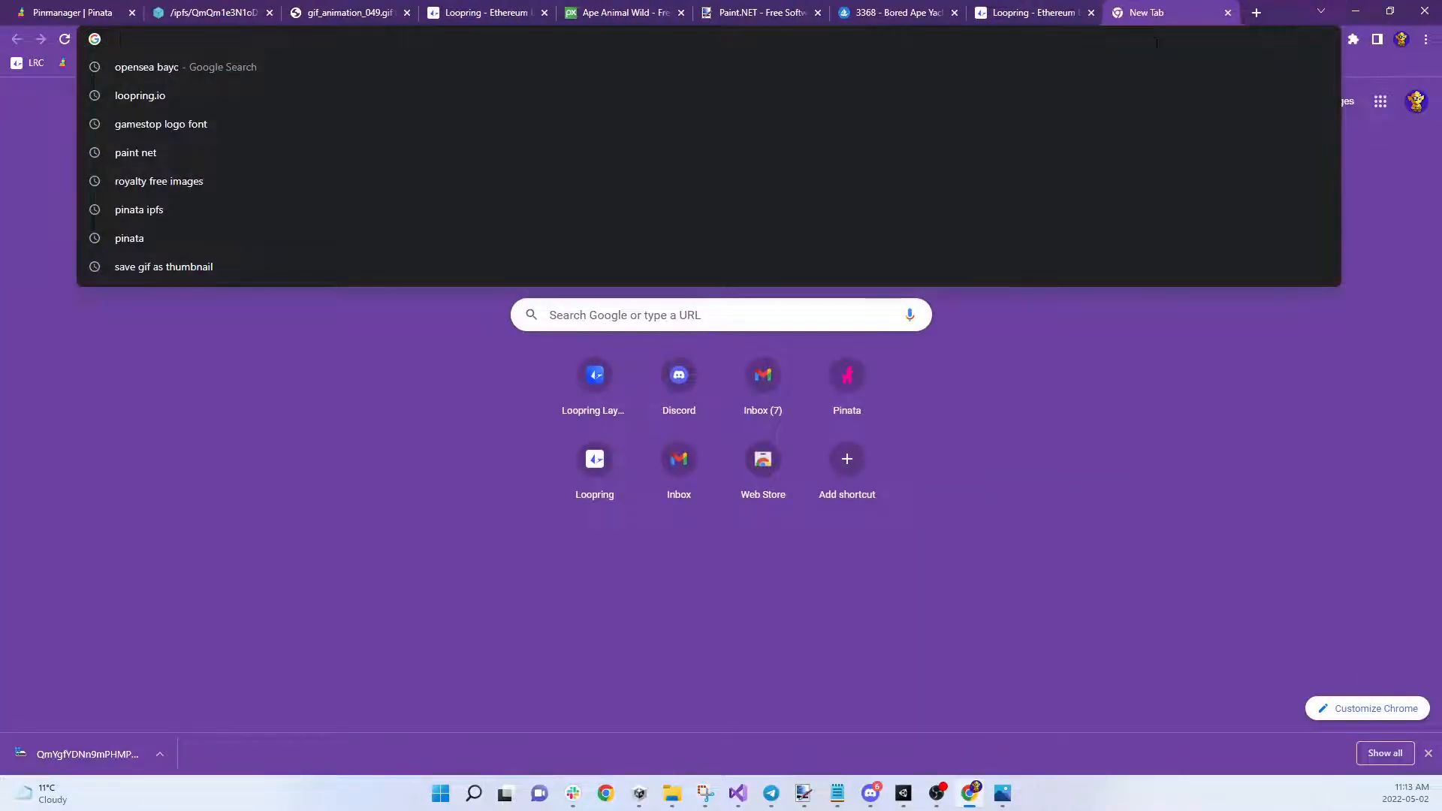
Check the current gas price, about 104 gwei, on Etherscan's Gas Tracker, then return to Loopring
{"action": "type", "text": "gwei"}
{"action": "key", "text": "Down"}
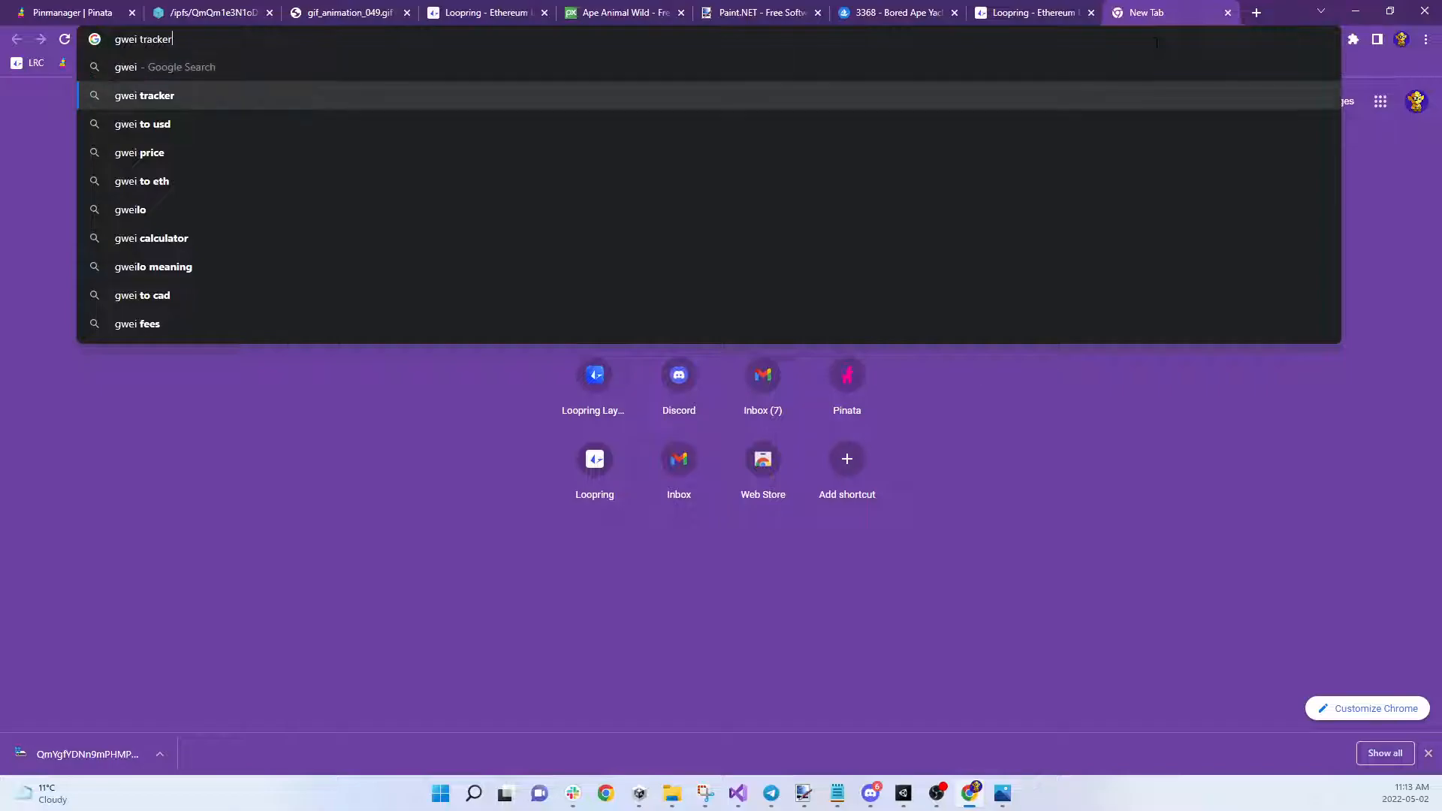
{"action": "key", "text": "Return"}
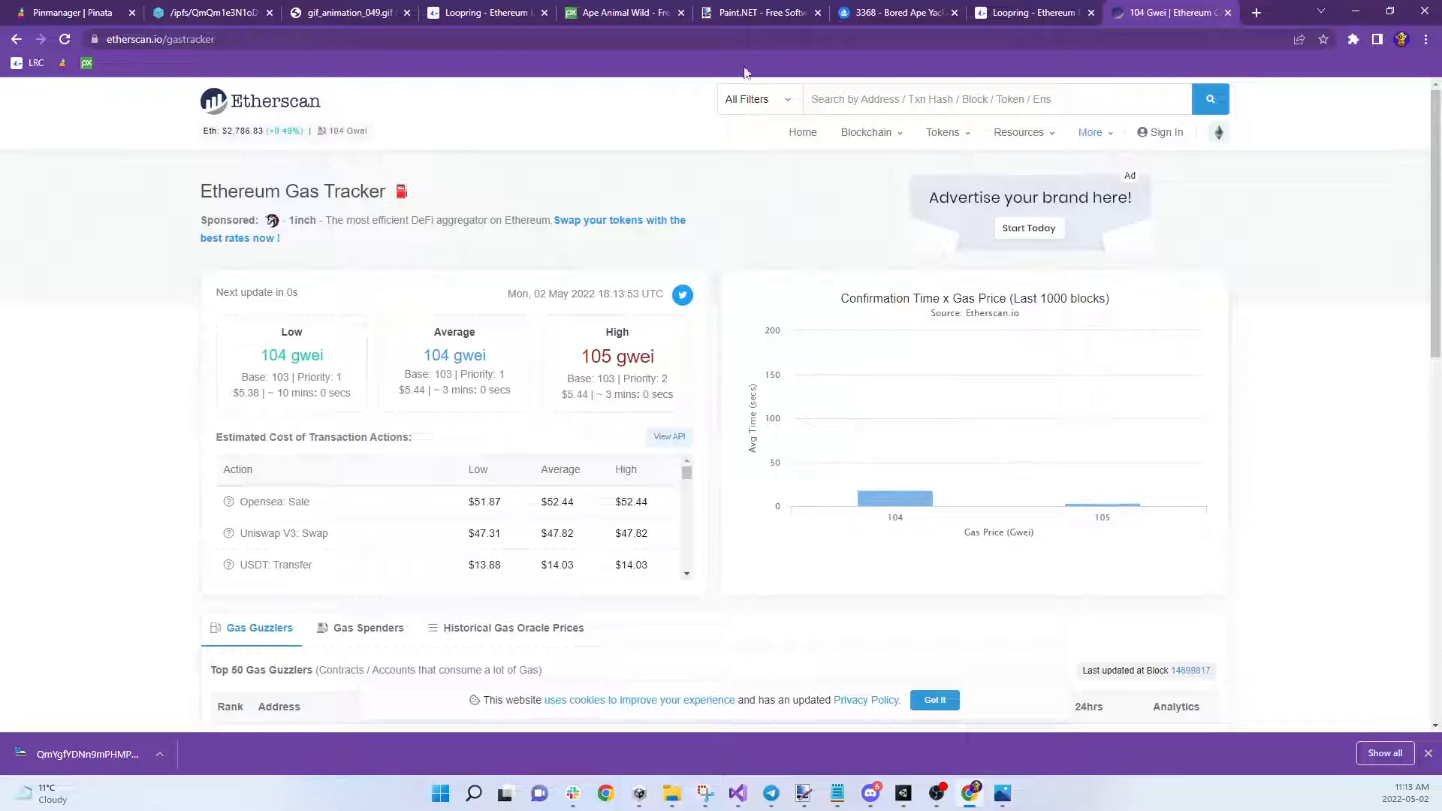
{"action": "left_click", "coordinate": [998, 15]}
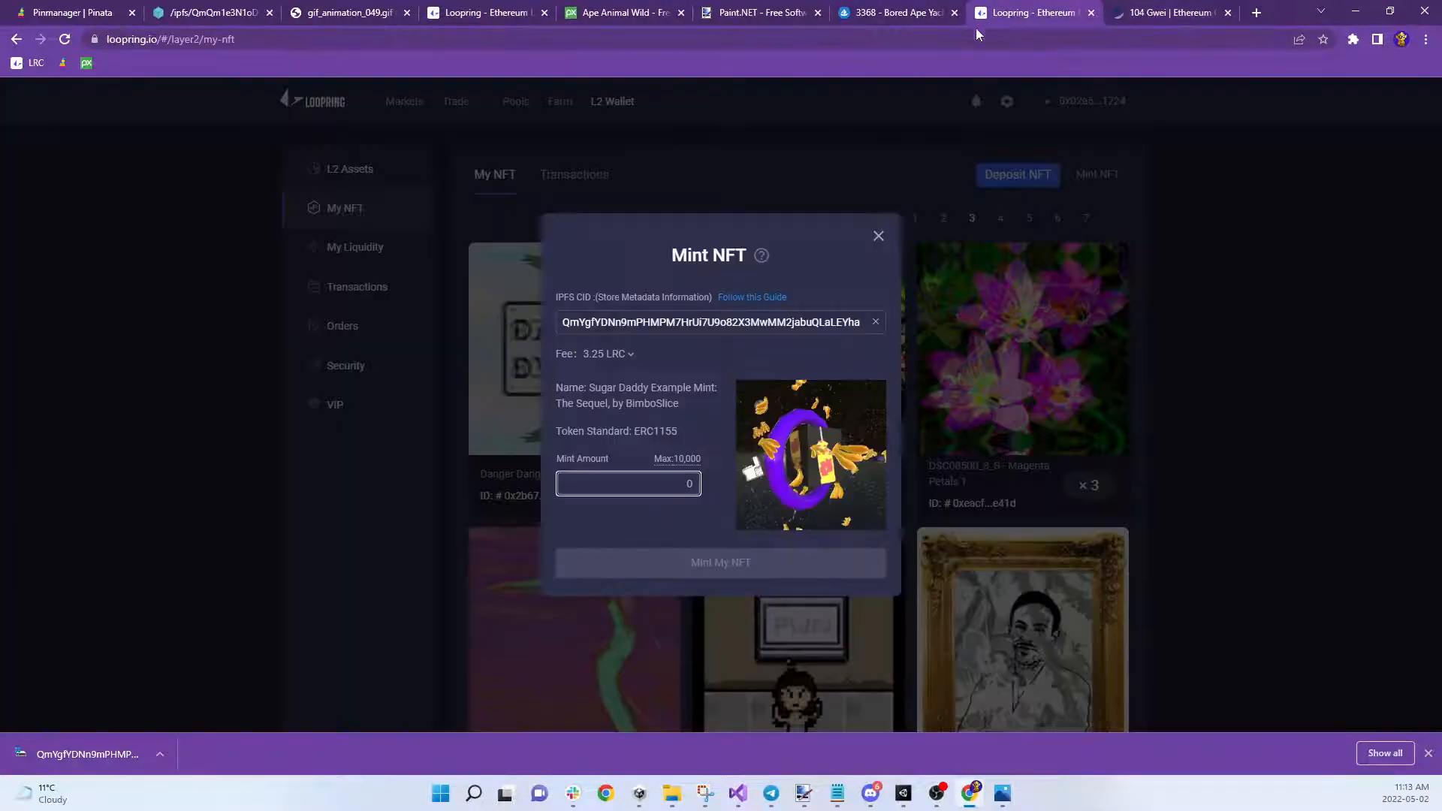
Mint 5 copies of 'Sugar Daddy Example Mint: The Sequel' and close the Mint Submit confirmation
{"action": "left_click", "coordinate": [674, 484]}
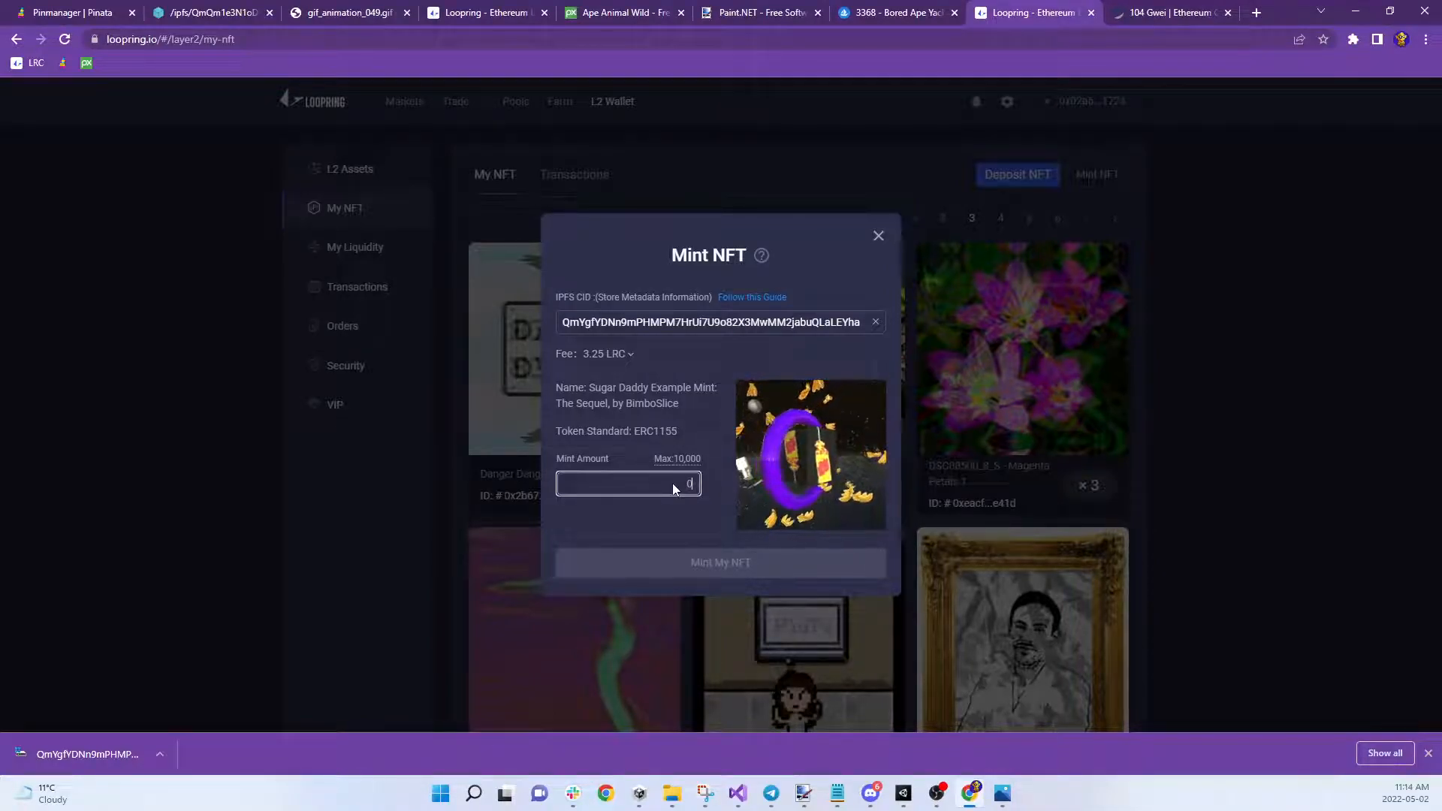
{"action": "type", "text": "5"}
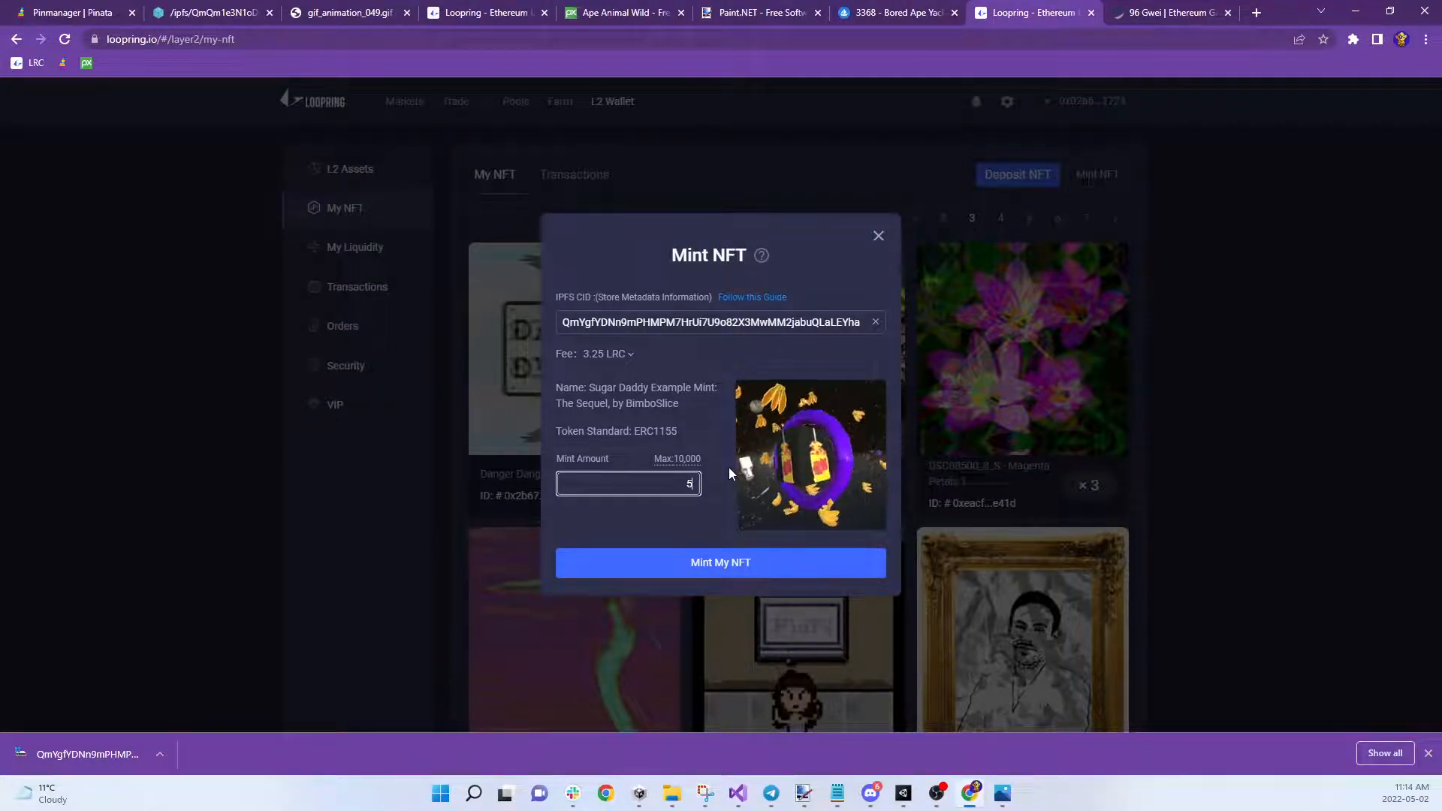
{"action": "left_click", "coordinate": [740, 574]}
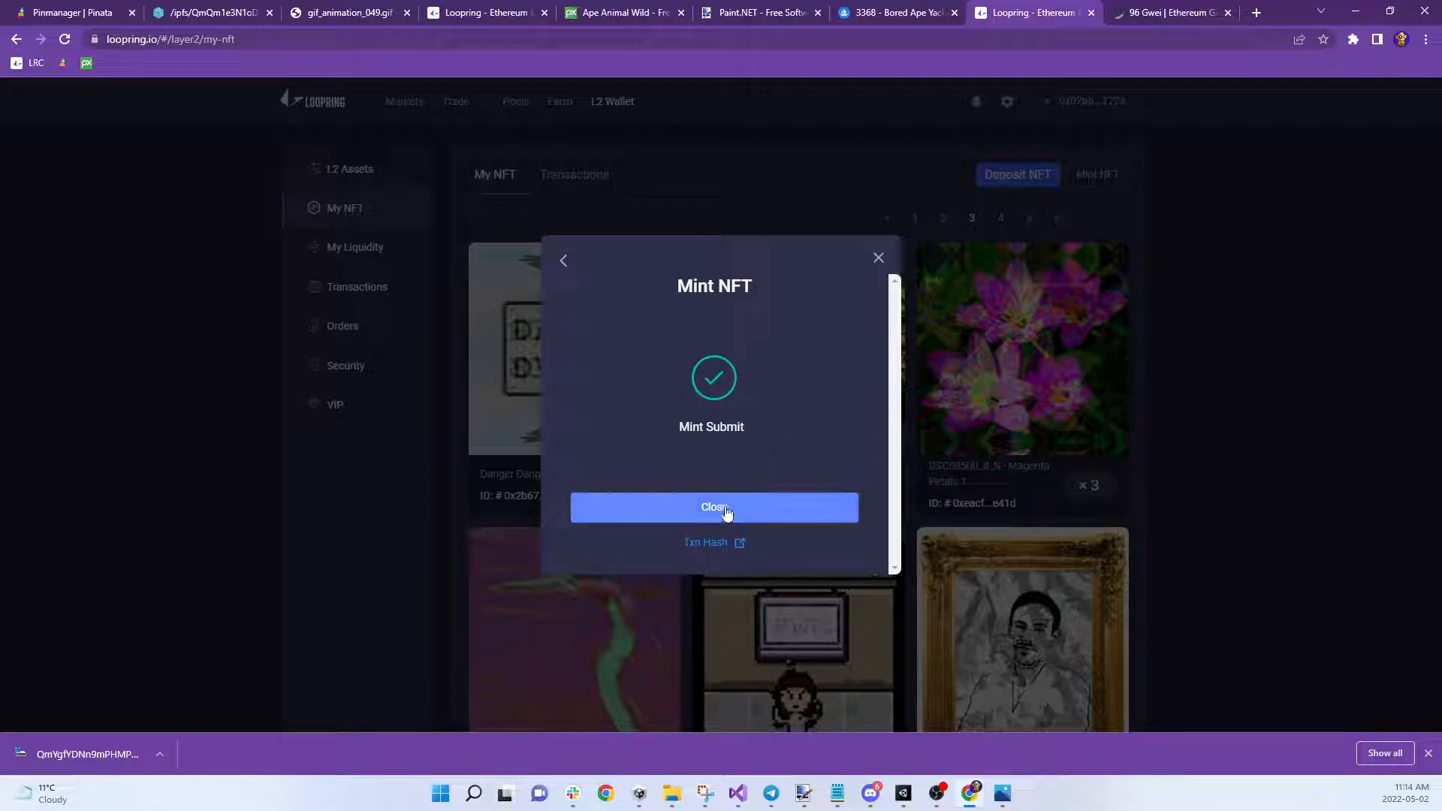
{"action": "left_click", "coordinate": [693, 509]}
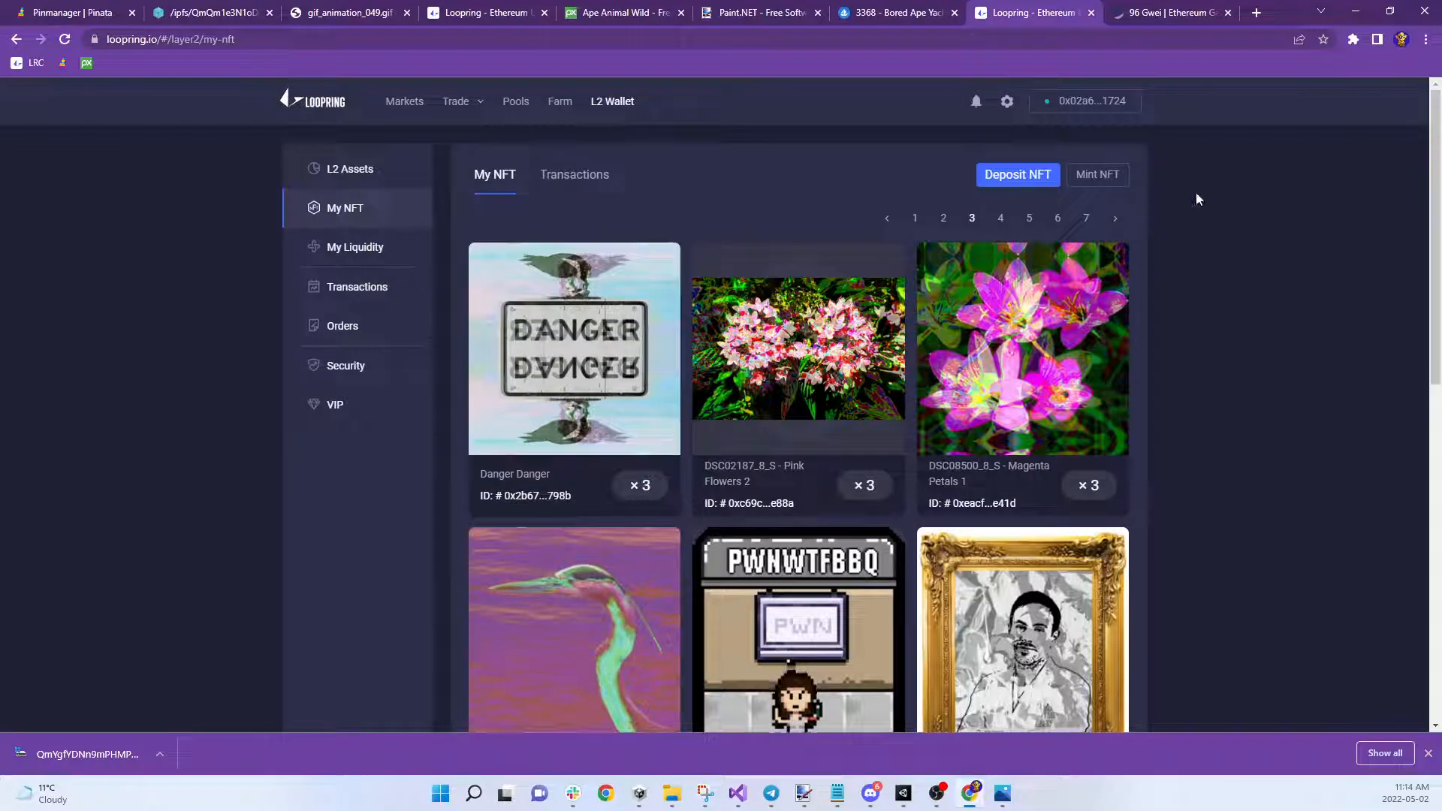
Find The Sequel NFT on the last My NFT page and open its Transfer form
{"action": "left_click", "coordinate": [1087, 222]}
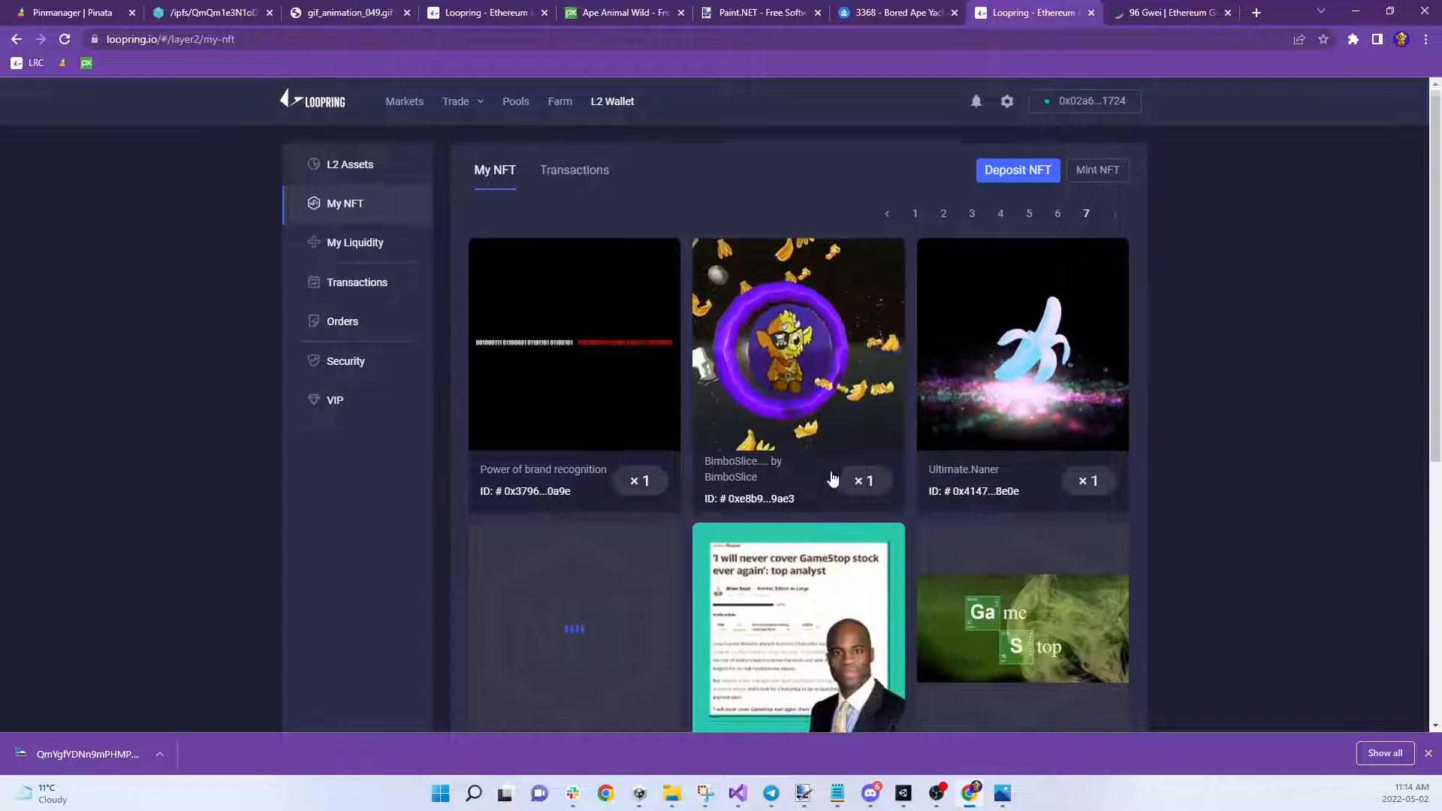
{"action": "scroll", "coordinate": [832, 482], "scroll_direction": "down", "scroll_amount": 6}
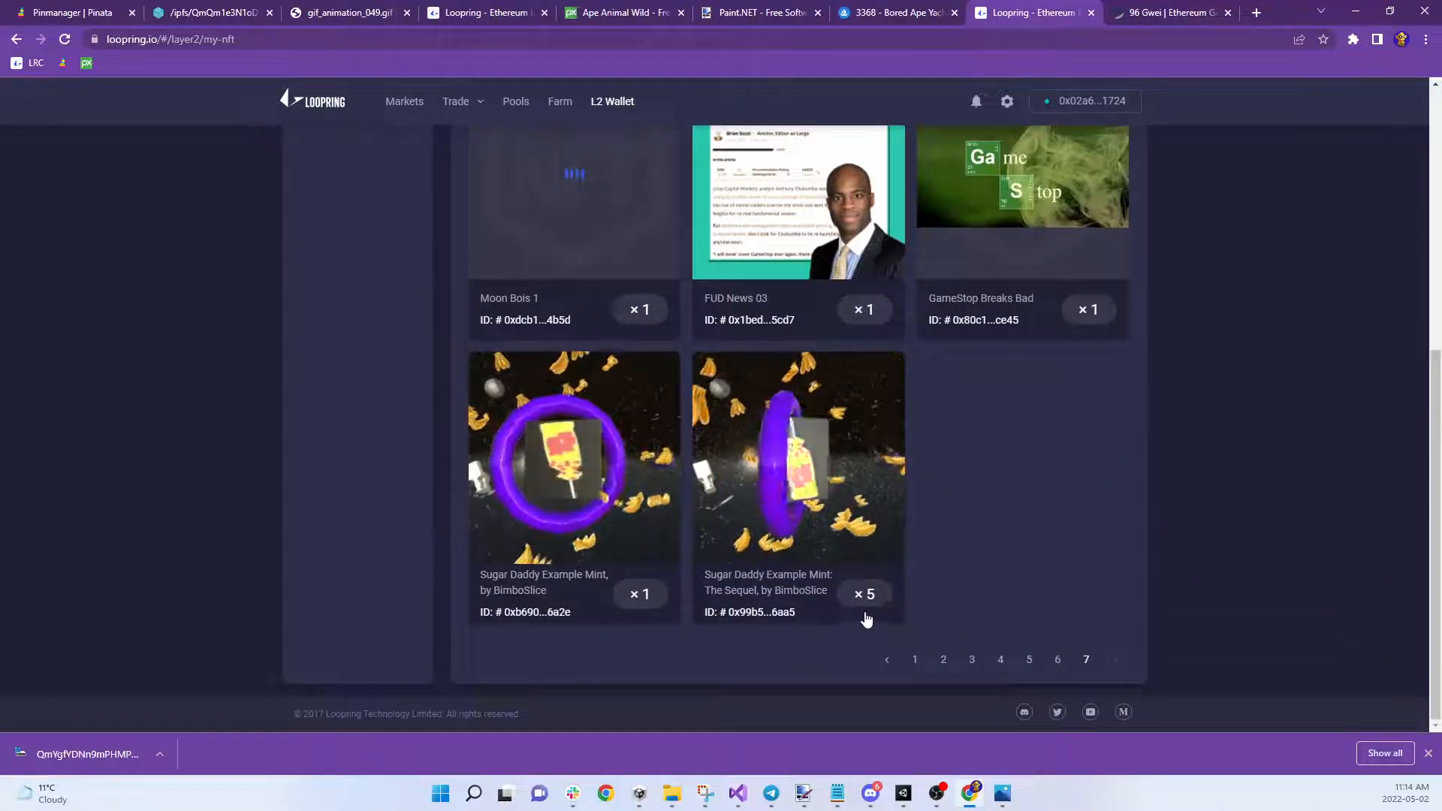
{"action": "left_click", "coordinate": [594, 479]}
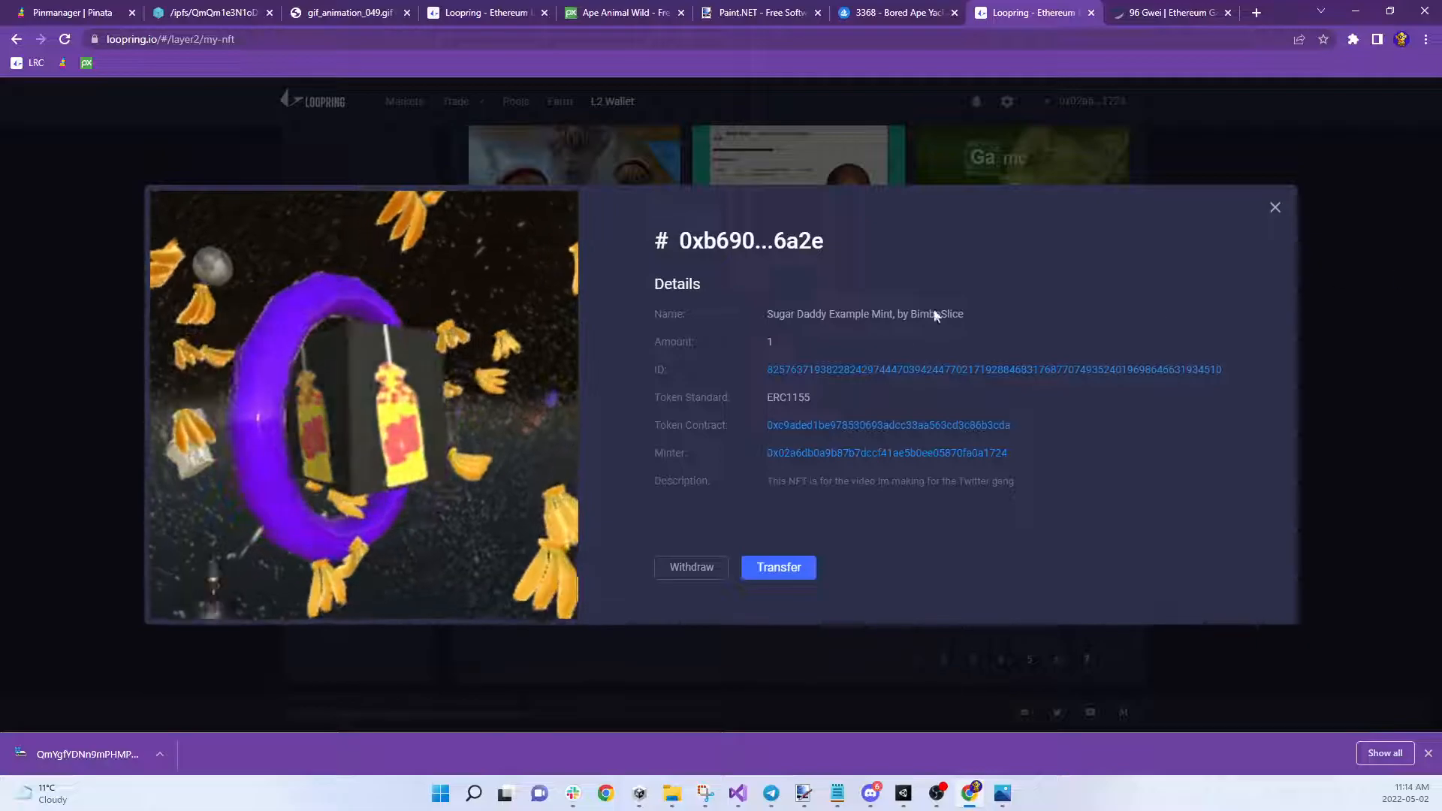
{"action": "left_click", "coordinate": [1274, 207]}
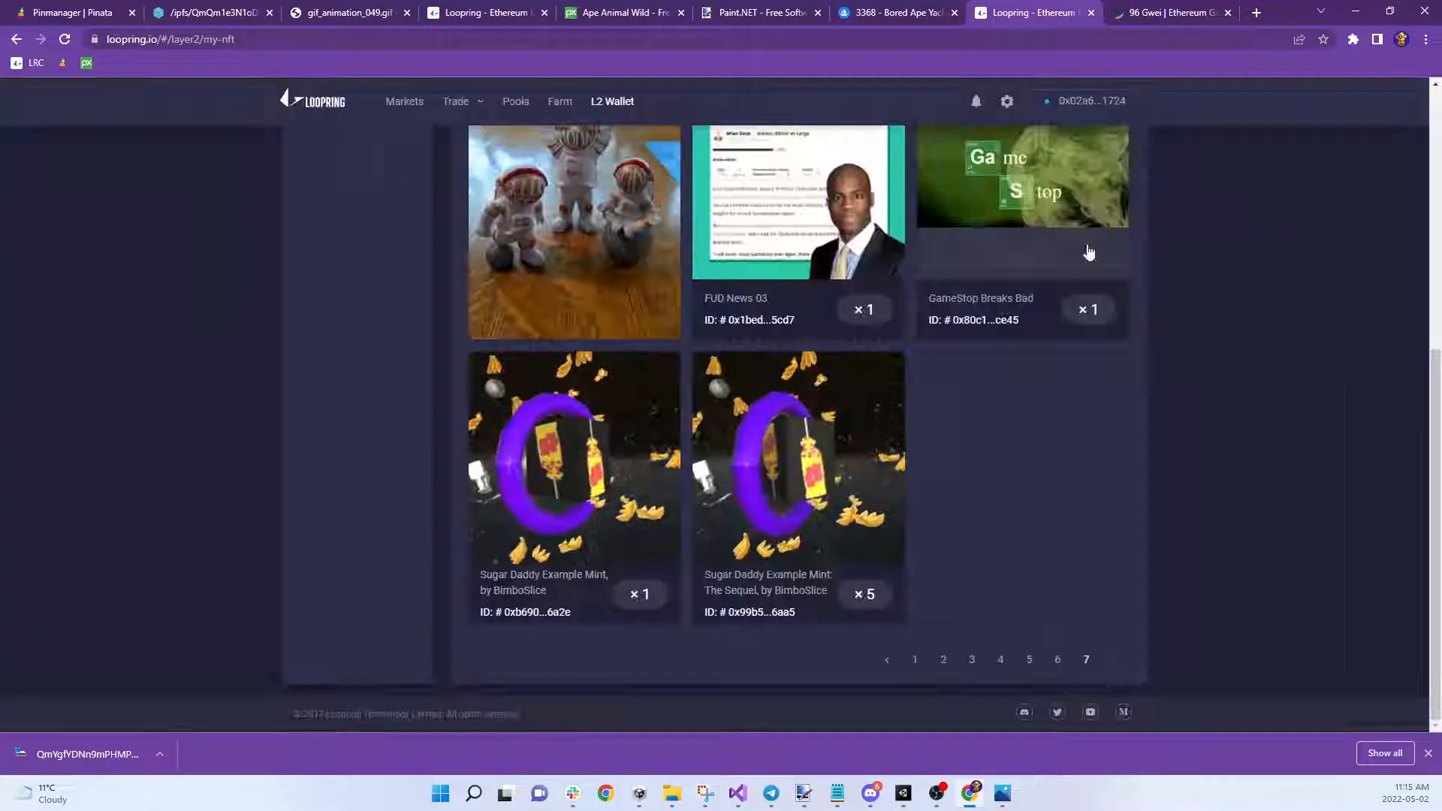
{"action": "left_click", "coordinate": [876, 420]}
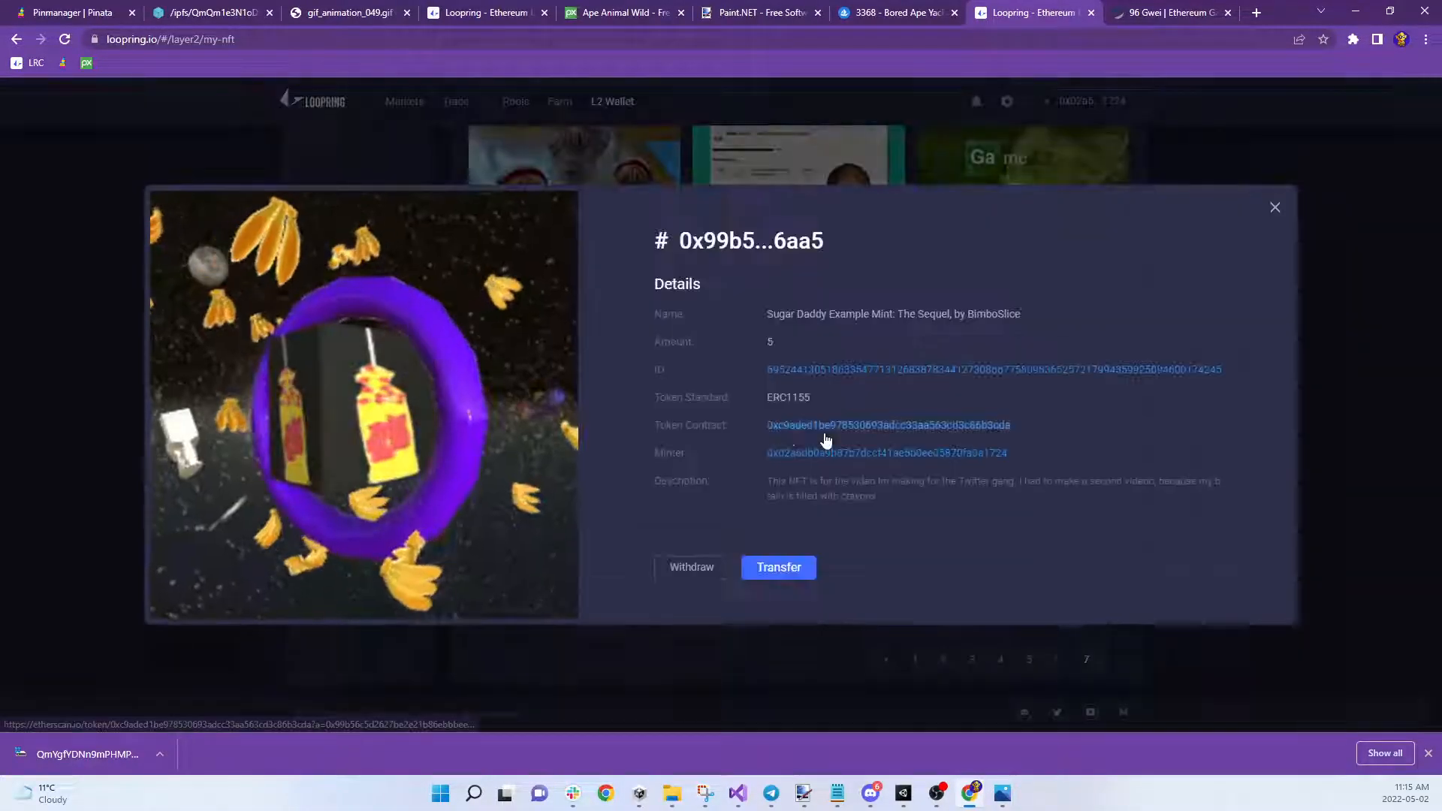
{"action": "left_click", "coordinate": [805, 566]}
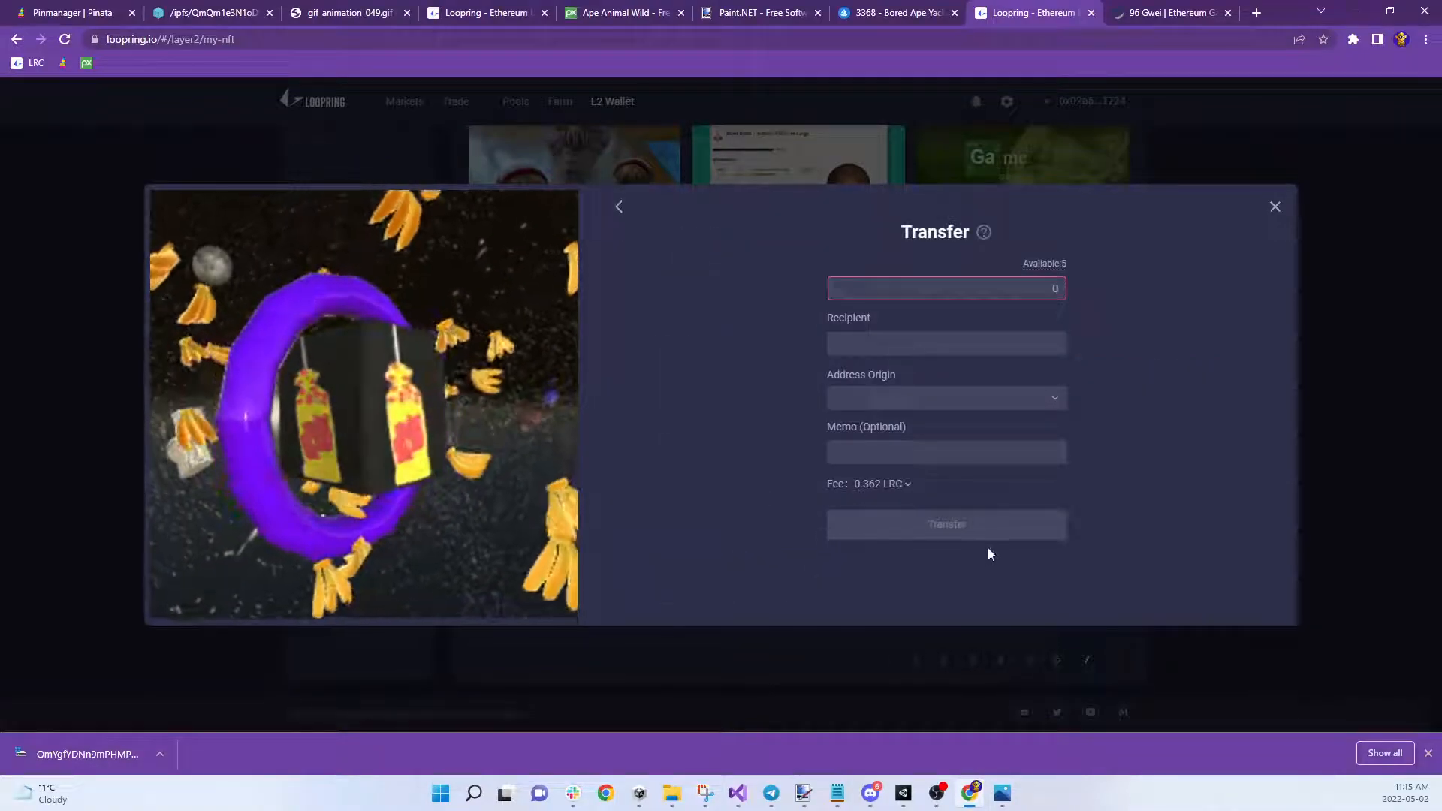
Enter the recipient's wallet name, accept the suggested address, and set Address Origin to Wallet
{"action": "left_click", "coordinate": [925, 343]}
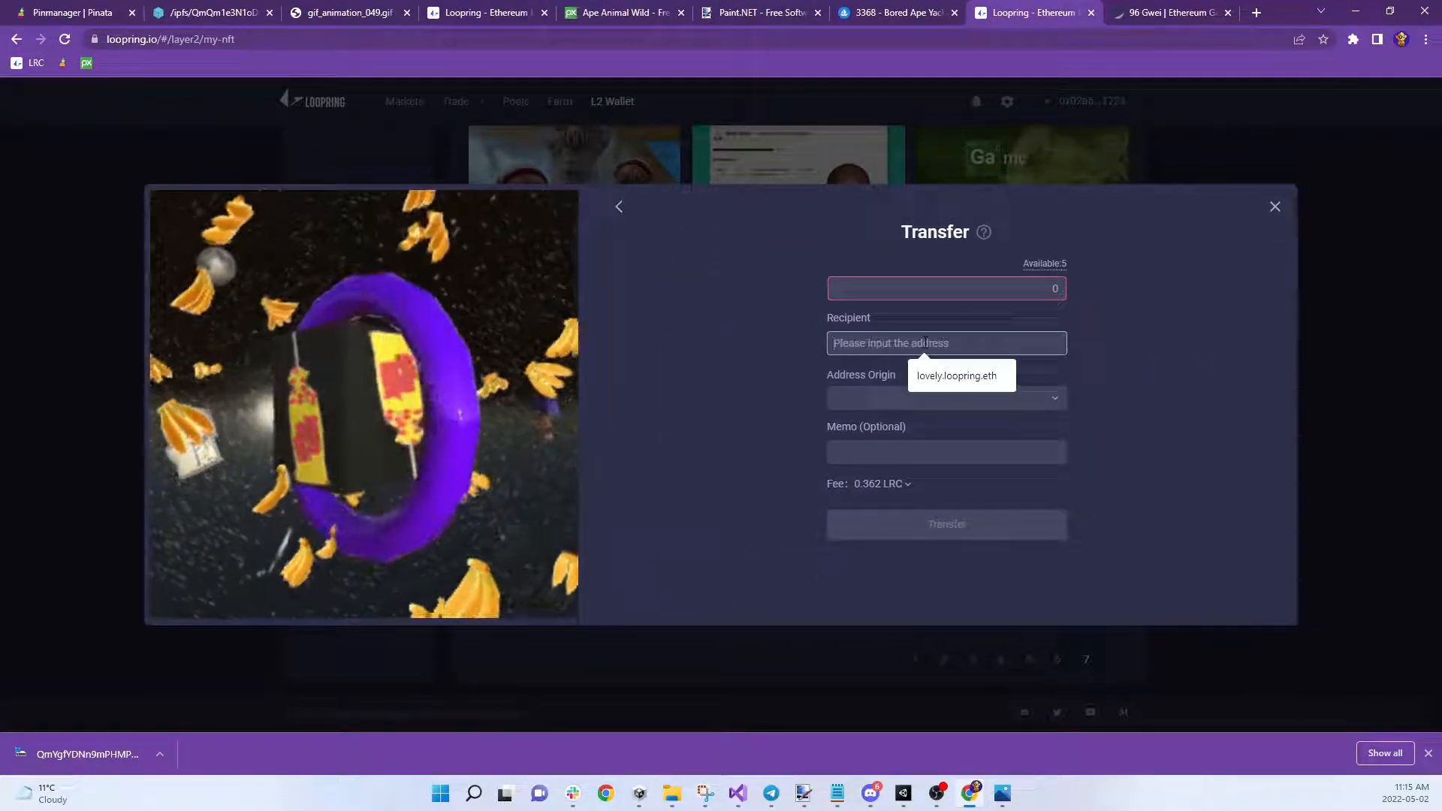
{"action": "type", "text": "lovely.loopring.eth"}
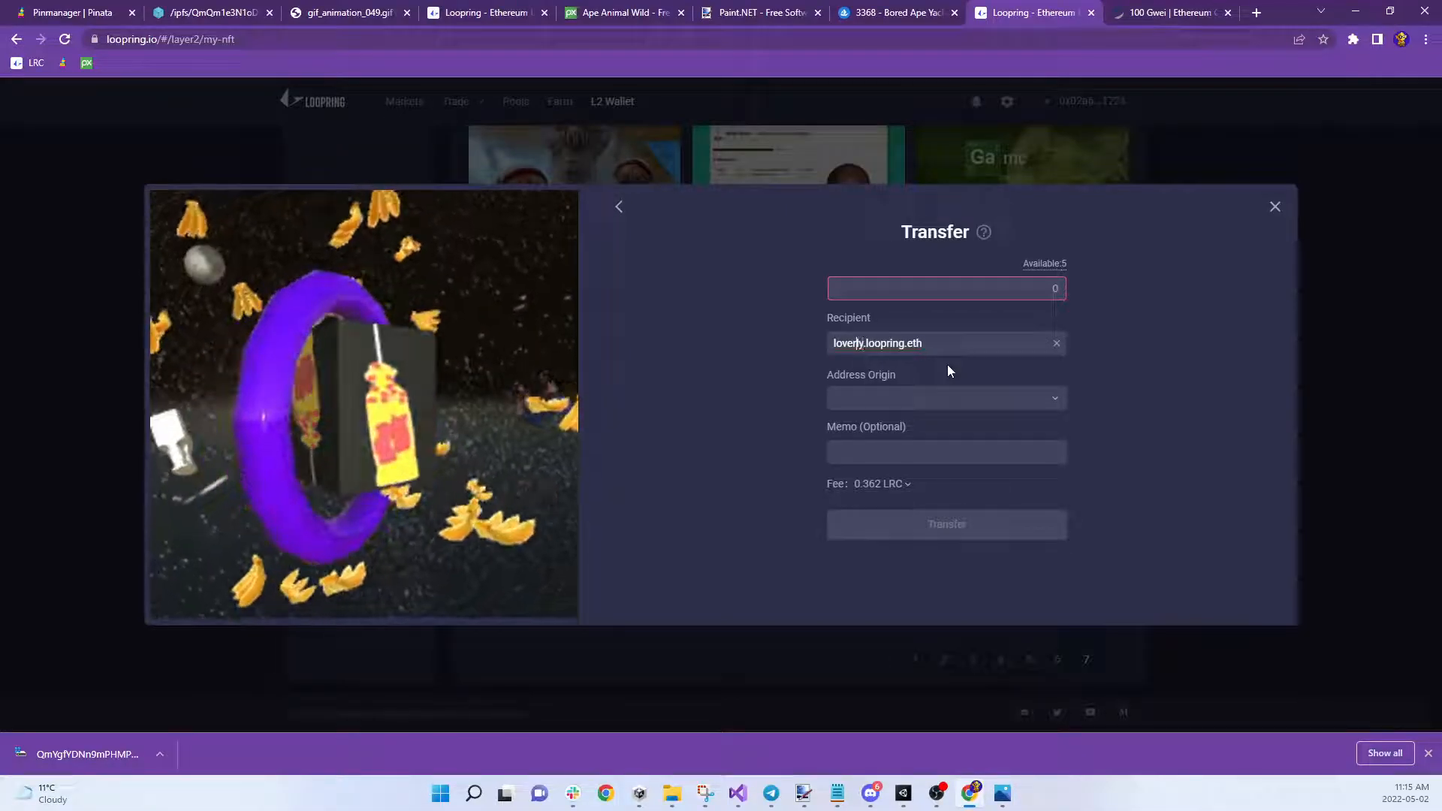
{"action": "key", "text": "BackSpace"}
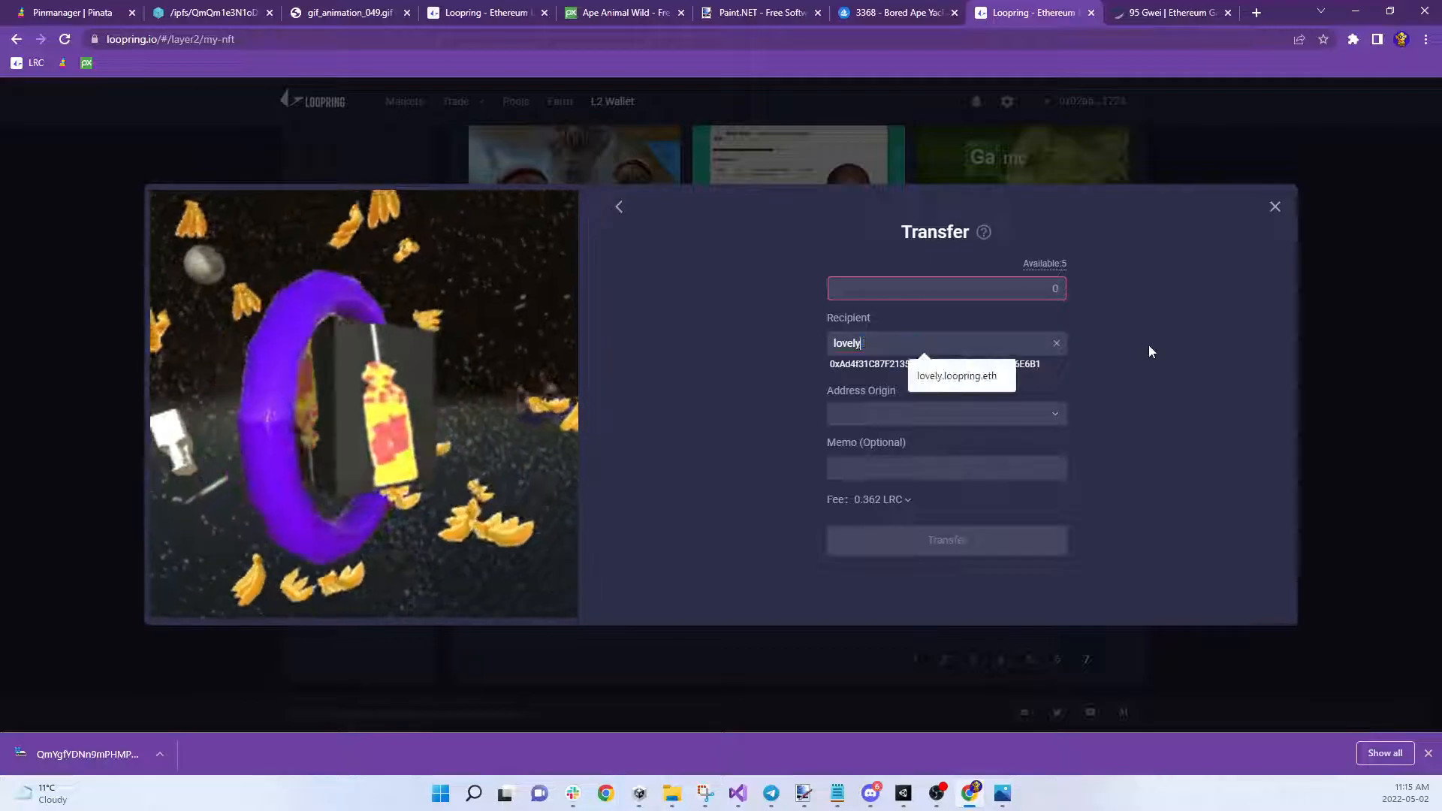
{"action": "left_click", "coordinate": [964, 382]}
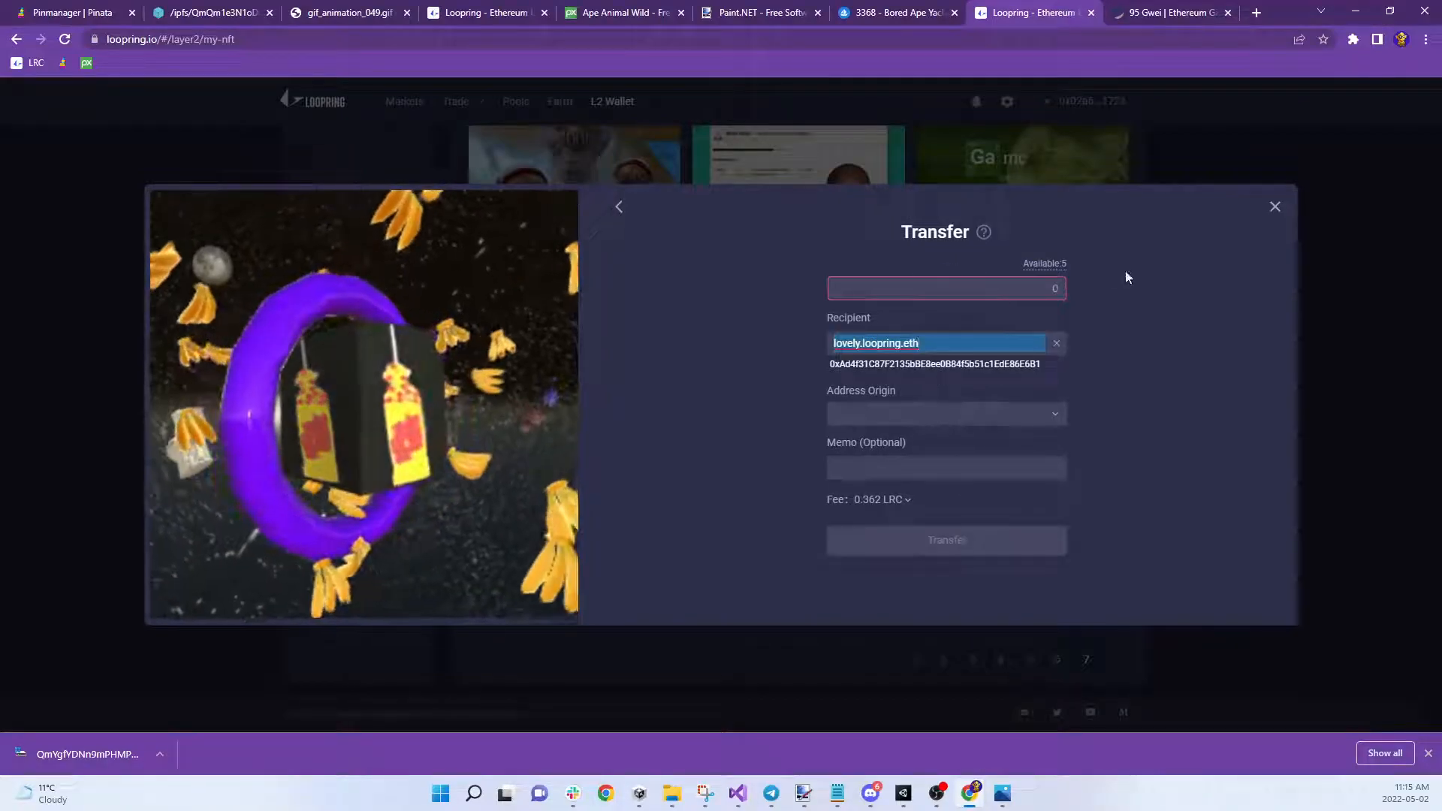
{"action": "left_click", "coordinate": [975, 412]}
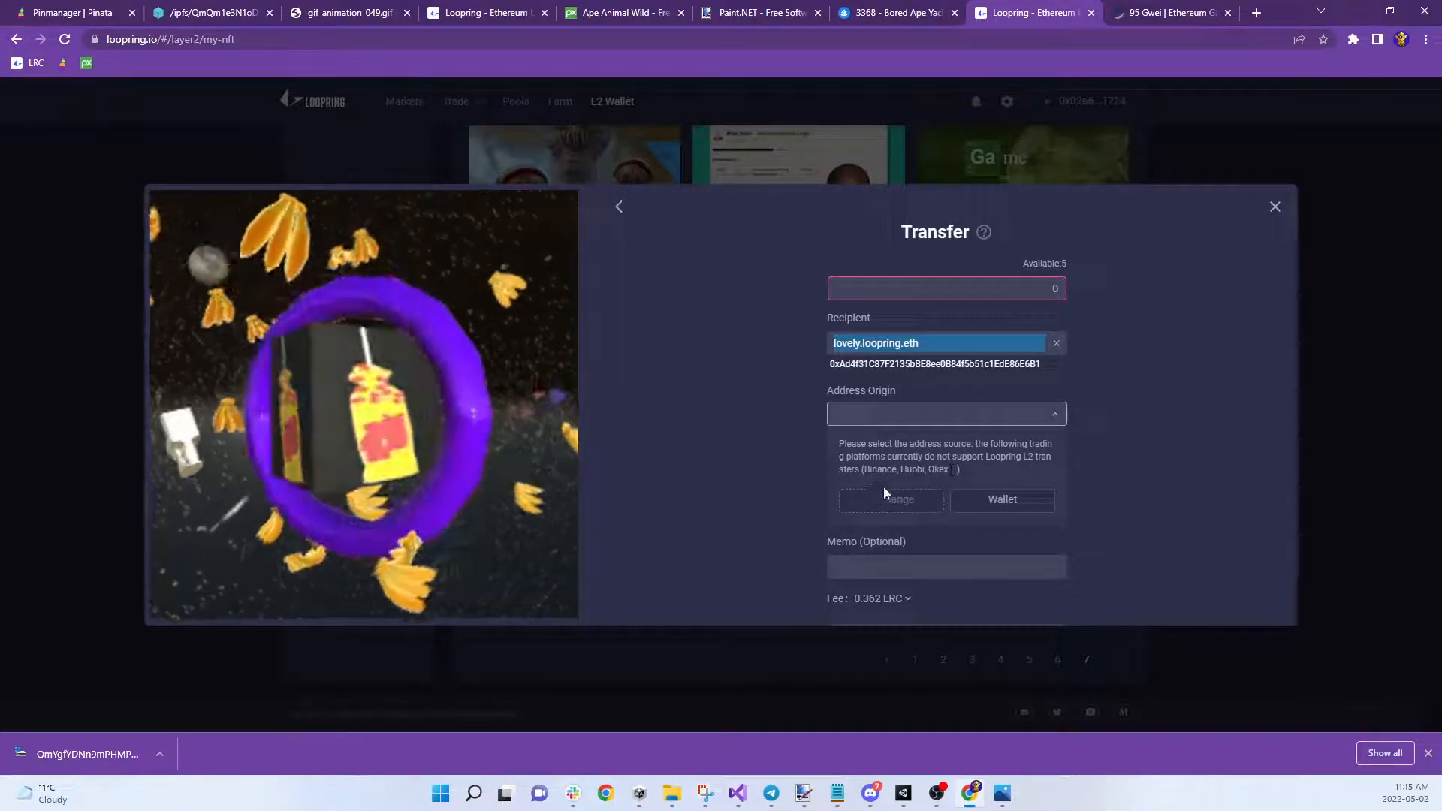
{"action": "left_click", "coordinate": [967, 501]}
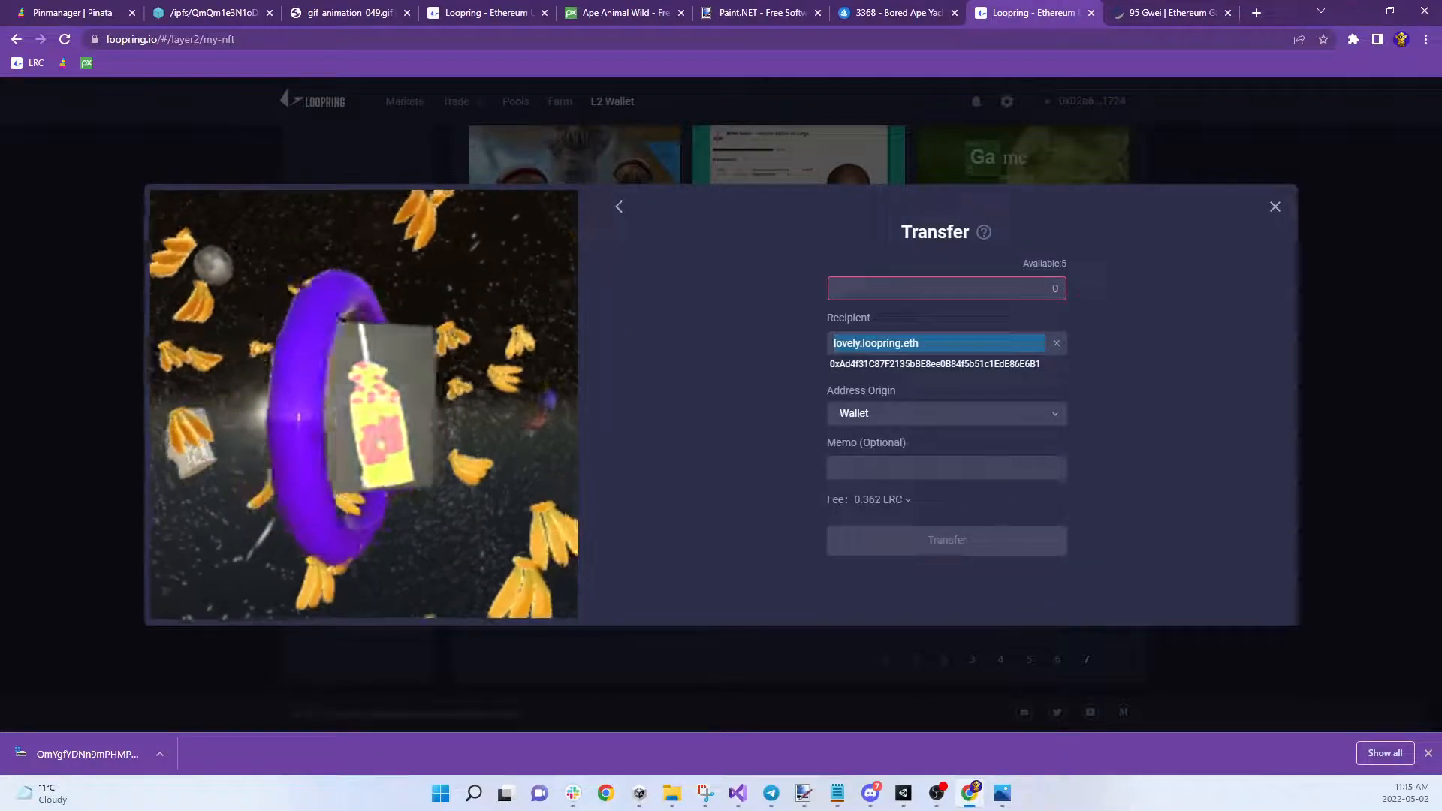
Set the amount to 1, add a memo, confirm the transfer, and close the transfer panel
{"action": "left_click", "coordinate": [1028, 286]}
{"action": "type", "text": "1"}
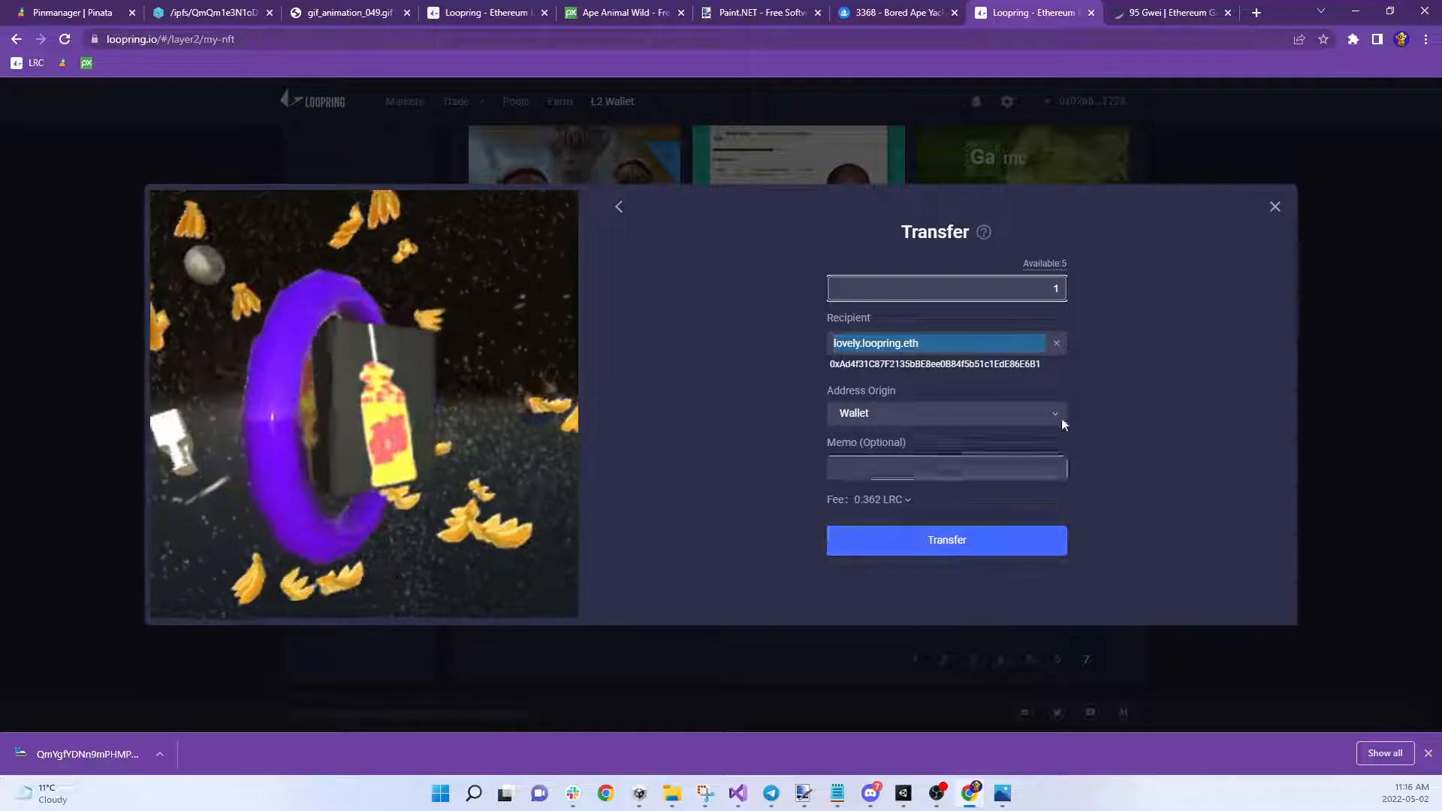
{"action": "double_click", "coordinate": [1036, 288]}
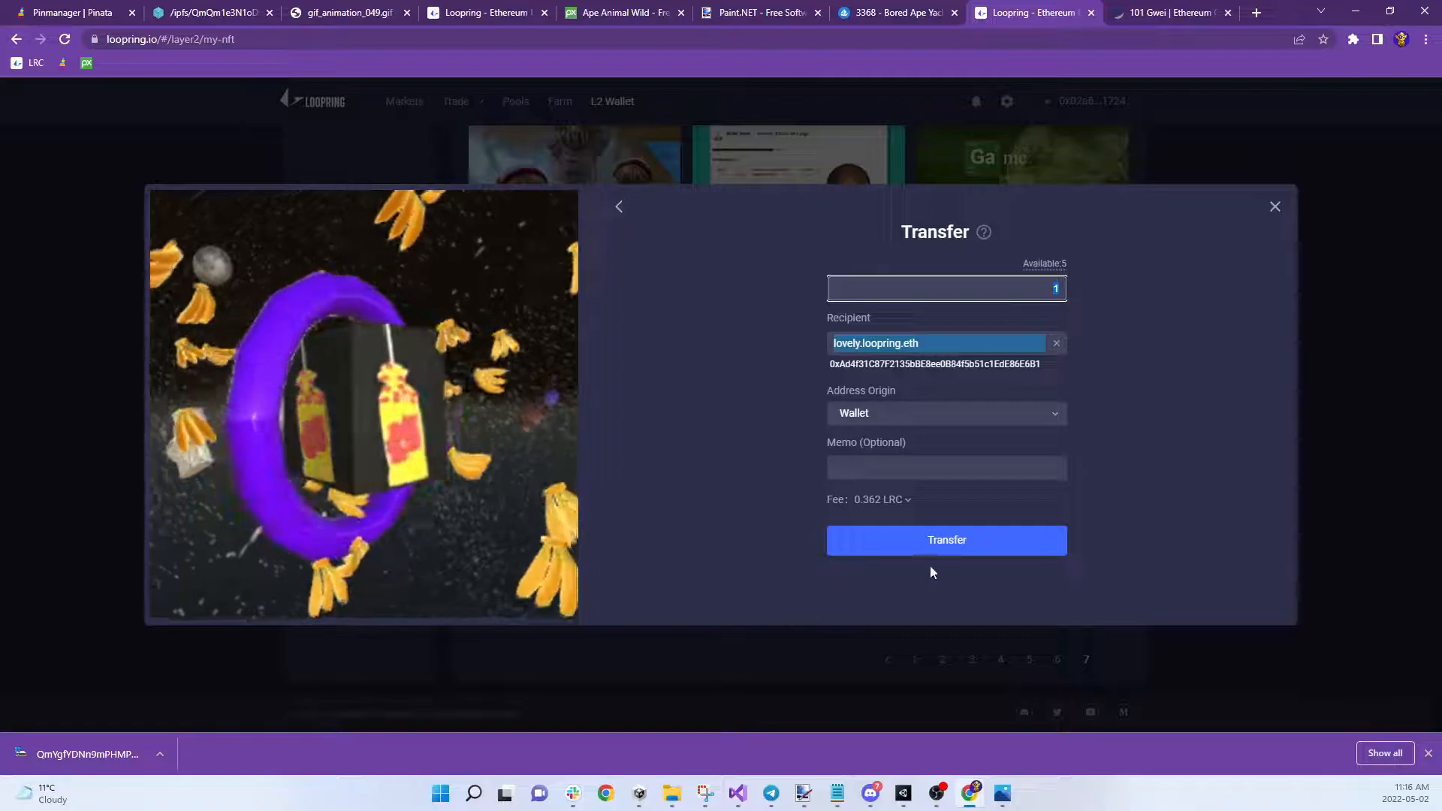
{"action": "left_click", "coordinate": [949, 342]}
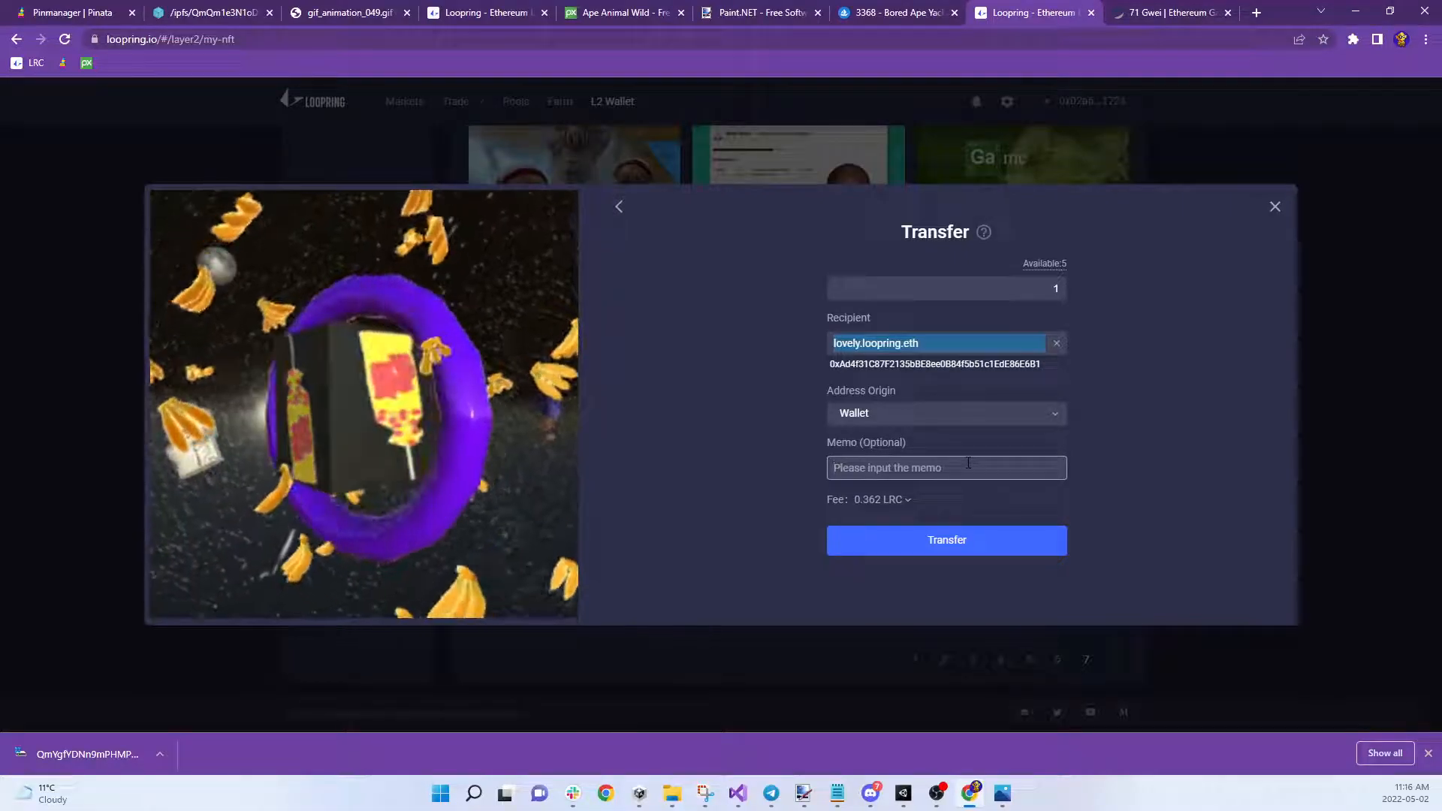
{"action": "type", "text": "e you love3ly"}
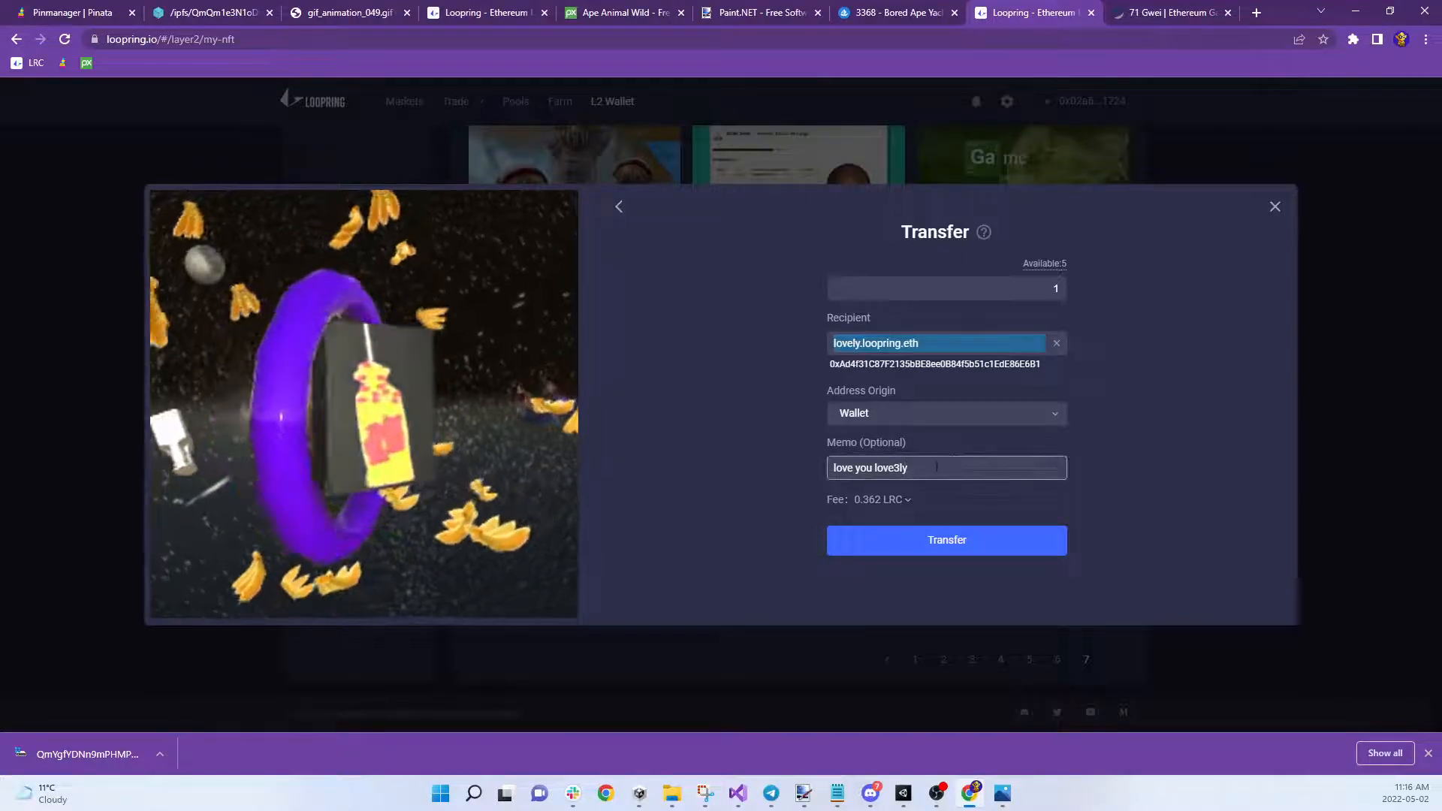
{"action": "left_click", "coordinate": [951, 548]}
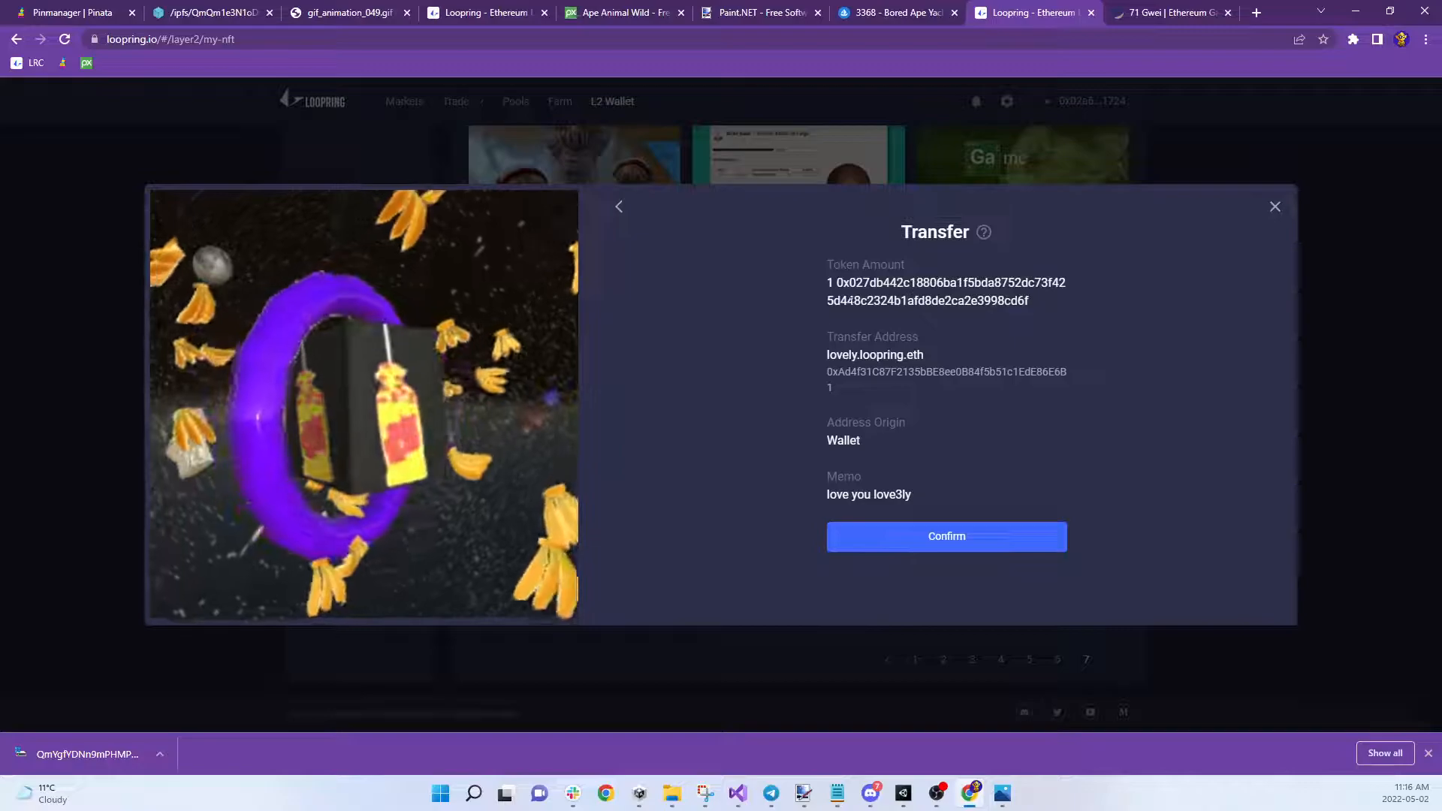
{"action": "left_click", "coordinate": [953, 552]}
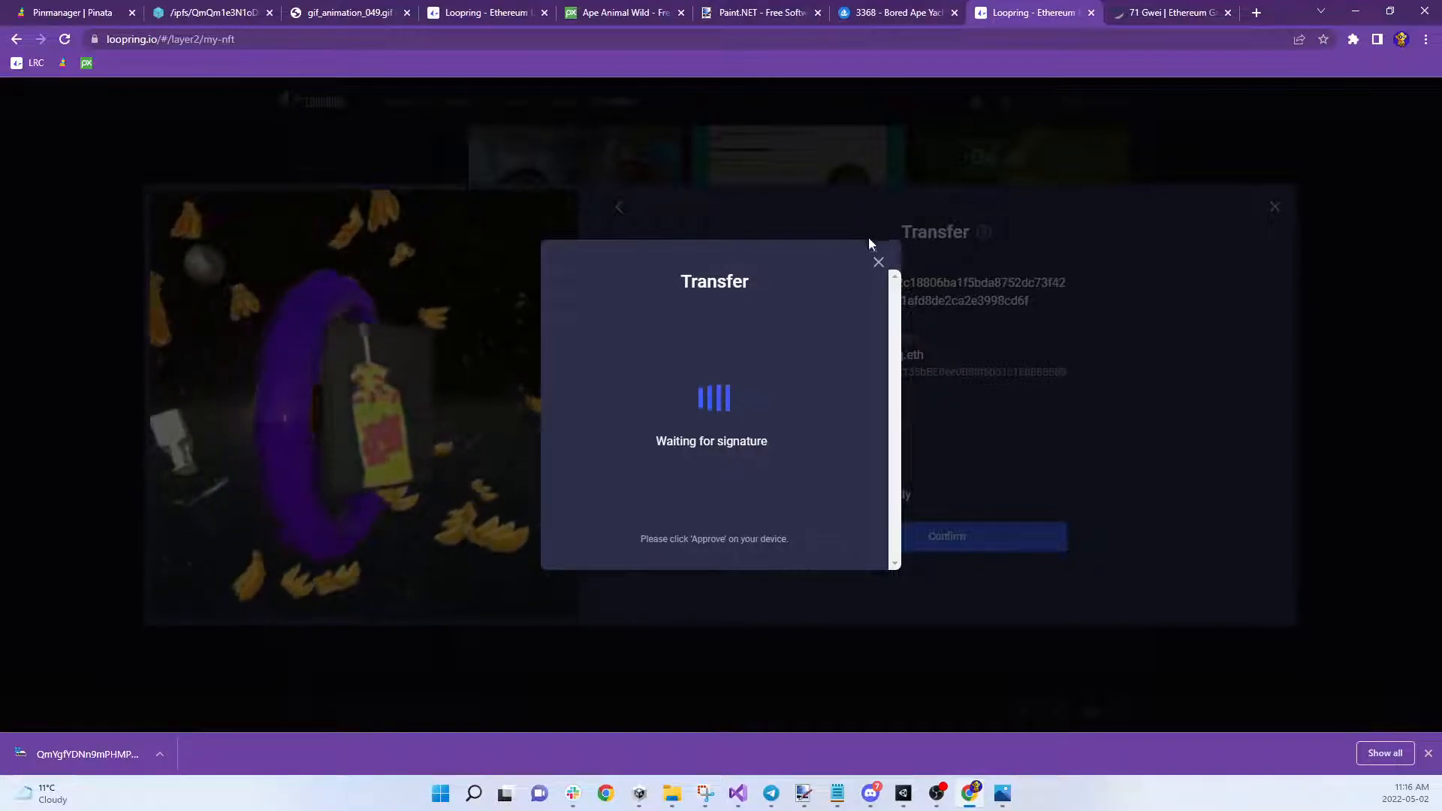
{"action": "left_click", "coordinate": [879, 264]}
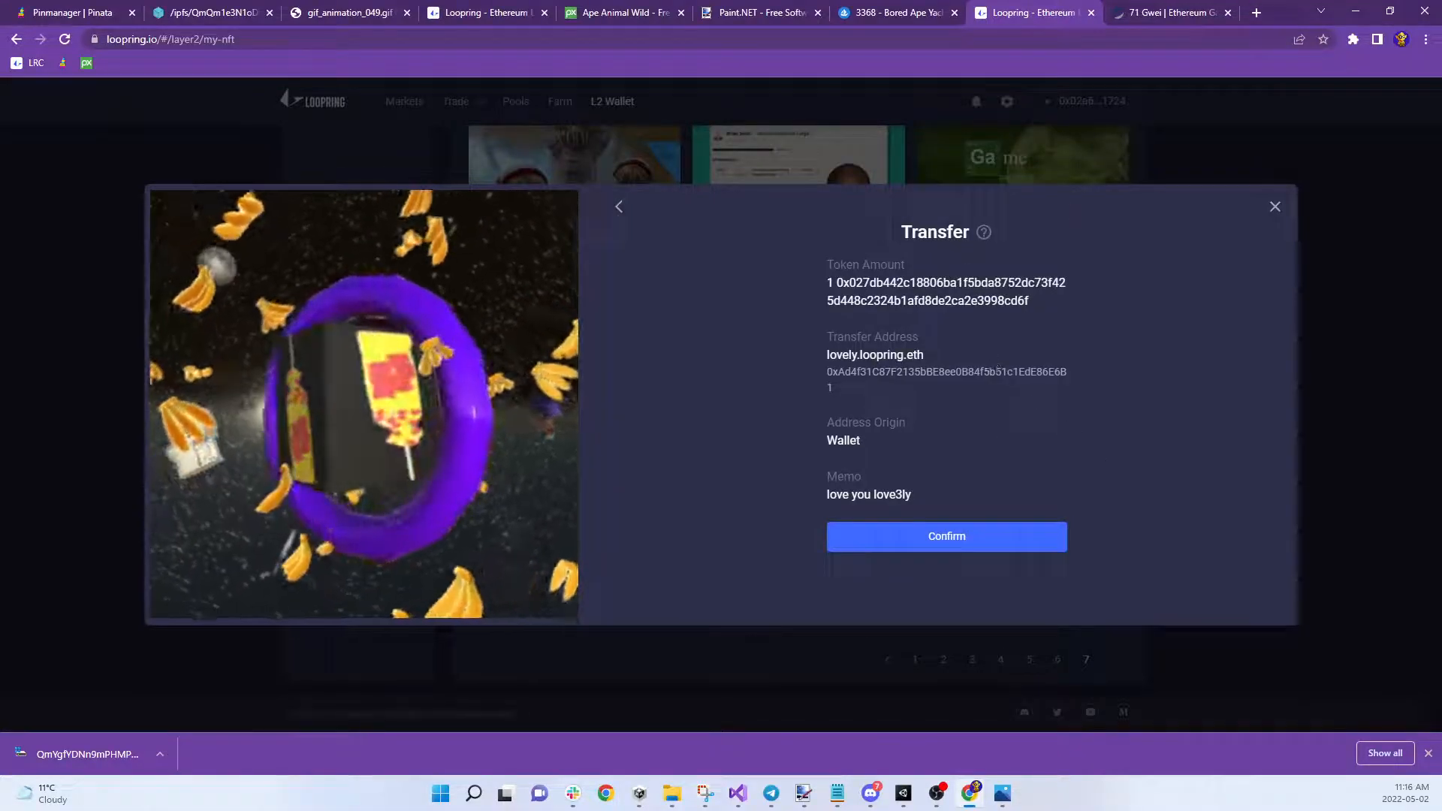
{"action": "left_click", "coordinate": [1273, 207]}
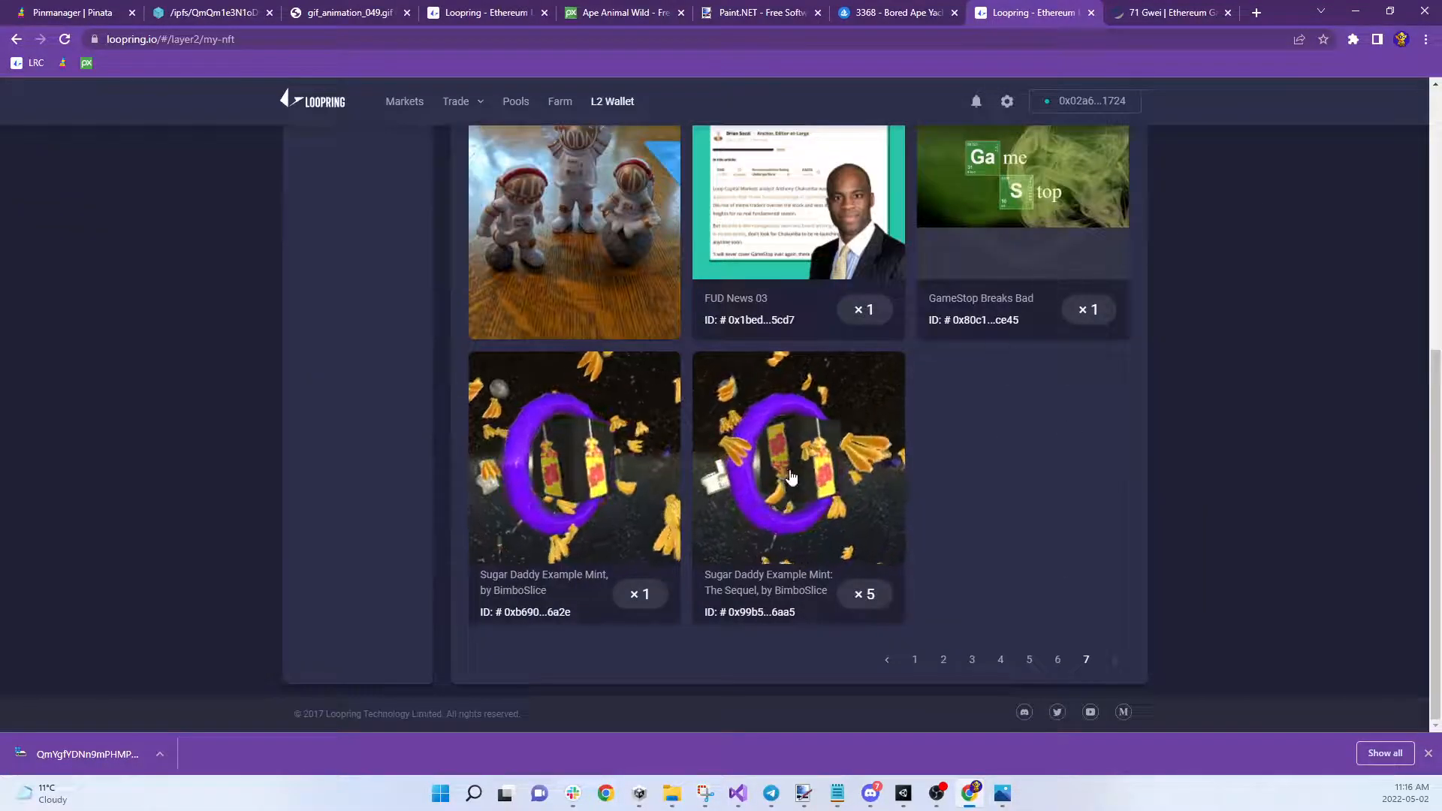
{"action": "left_click", "coordinate": [790, 475]}
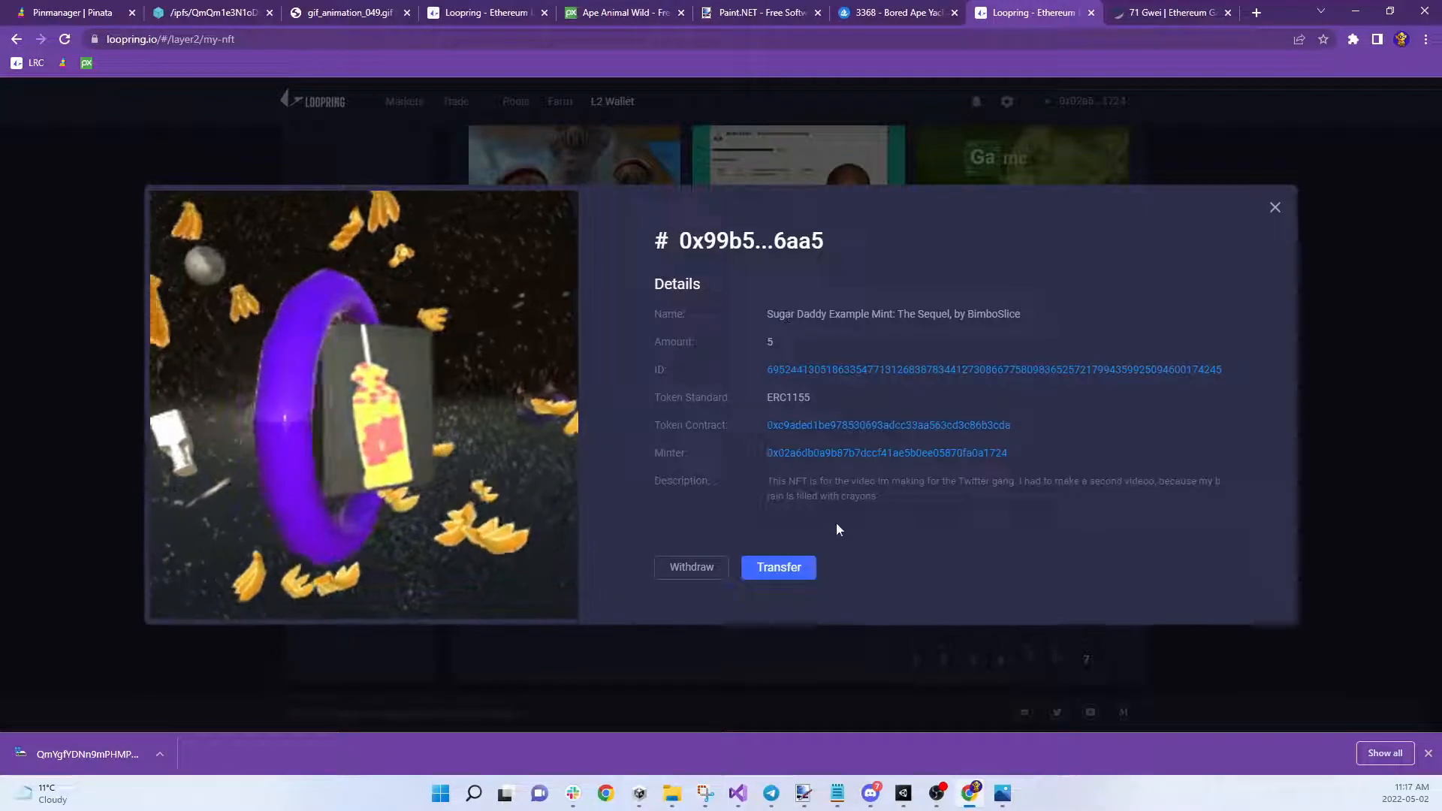
{"action": "left_click", "coordinate": [784, 566]}
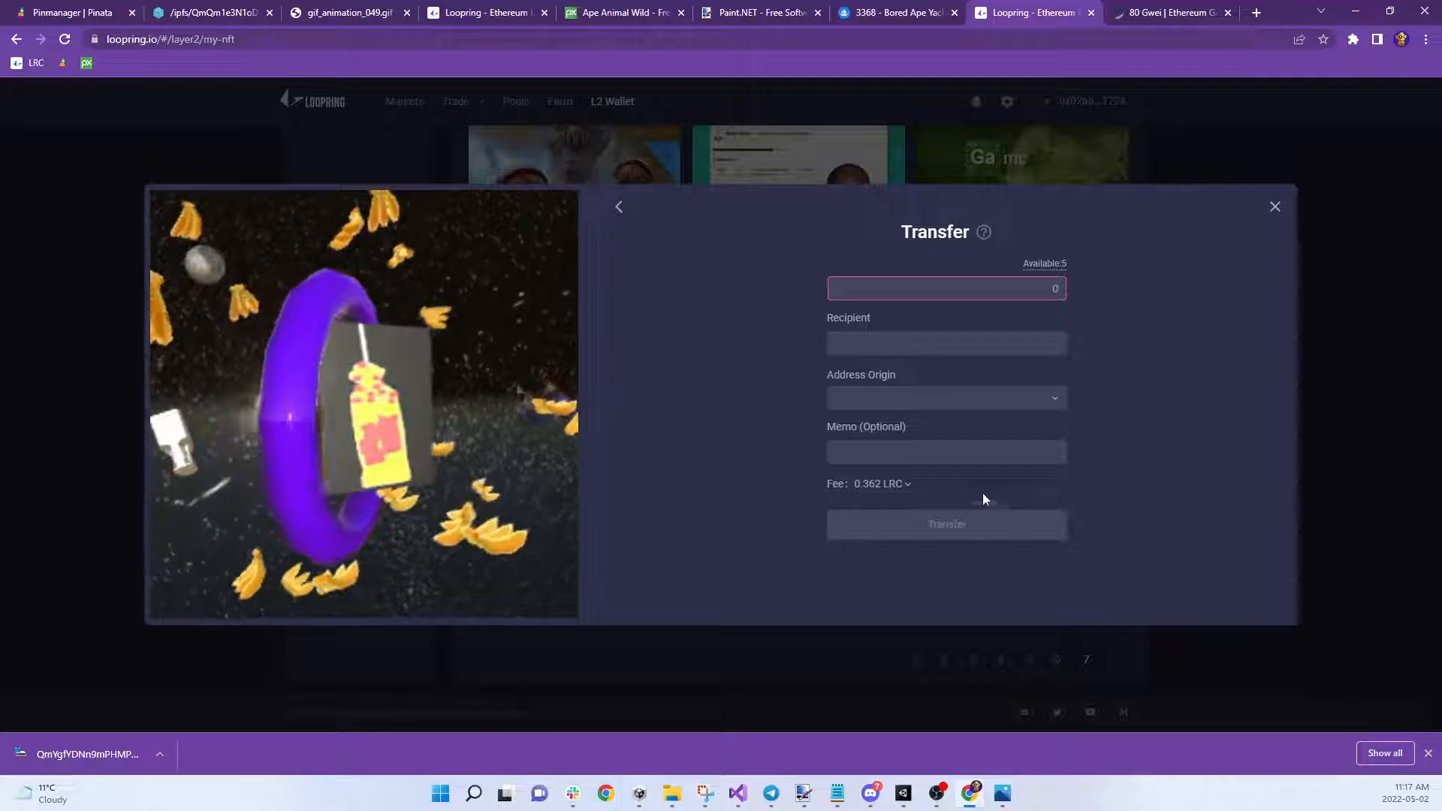
{"action": "left_click", "coordinate": [1275, 207]}
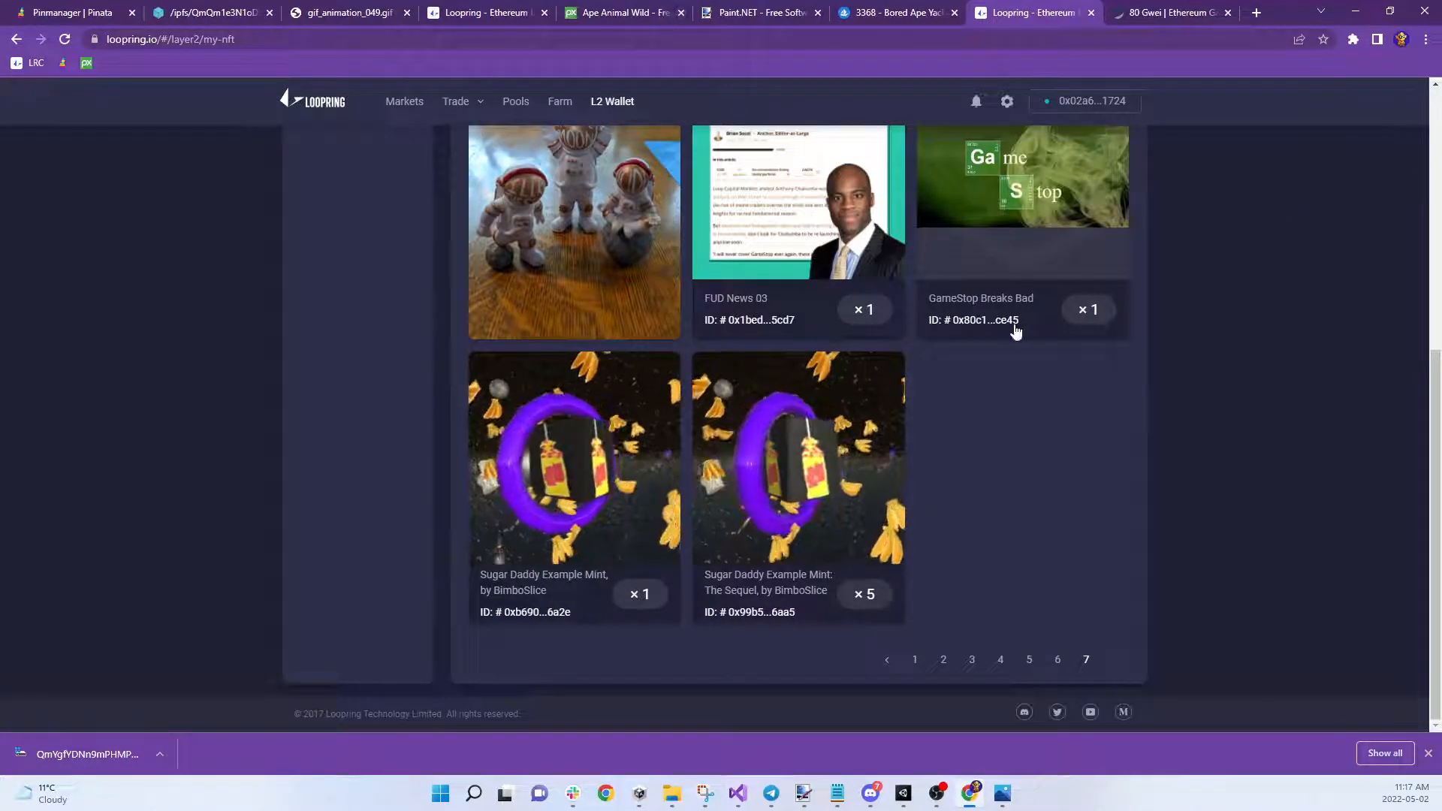
Inspect Moon Bois 1, Ultimate.Naner, GameStop Breaks Bad, FUD News 03 and Power of brand recognition details
{"action": "scroll", "coordinate": [837, 457], "scroll_direction": "up", "scroll_amount": 4}
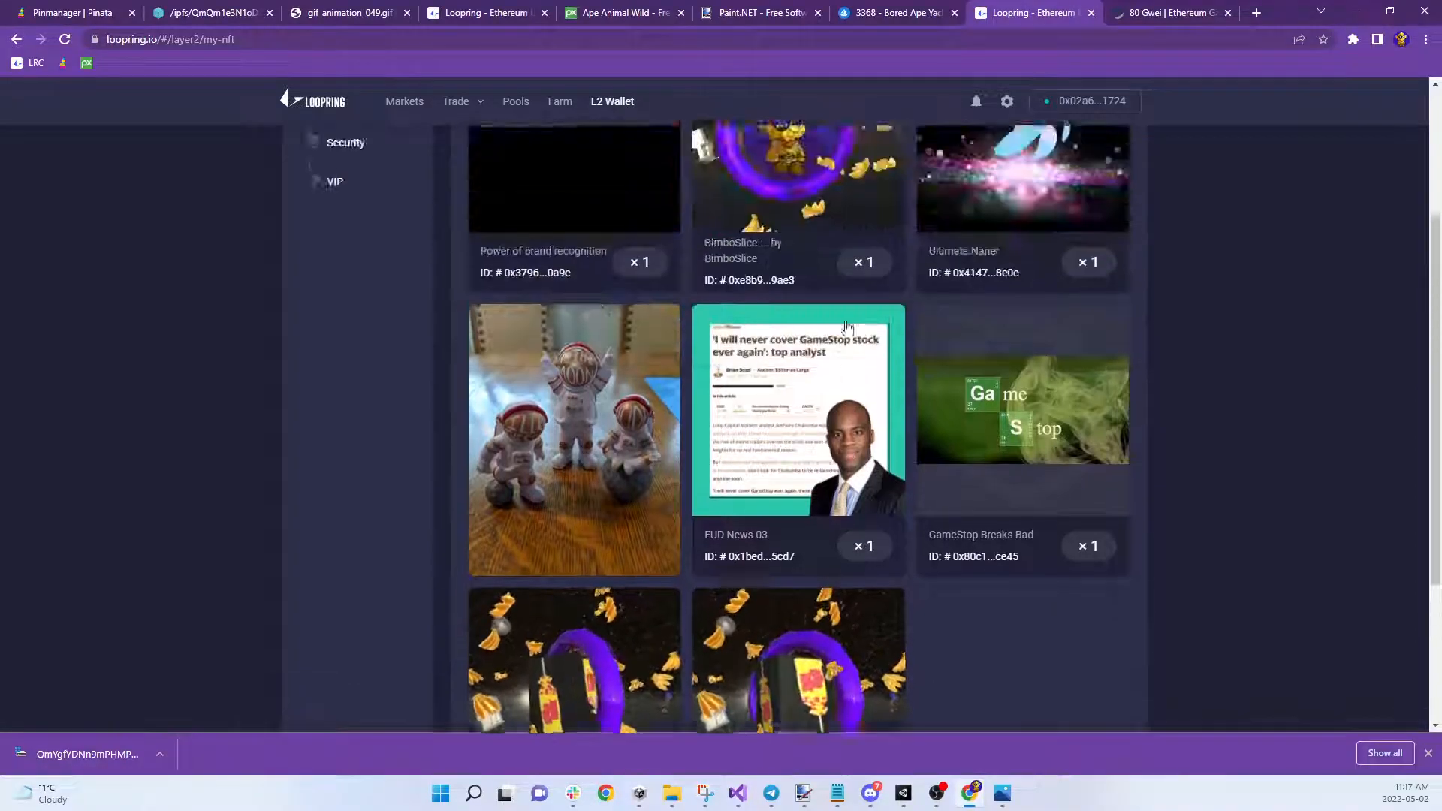
{"action": "left_click", "coordinate": [653, 519]}
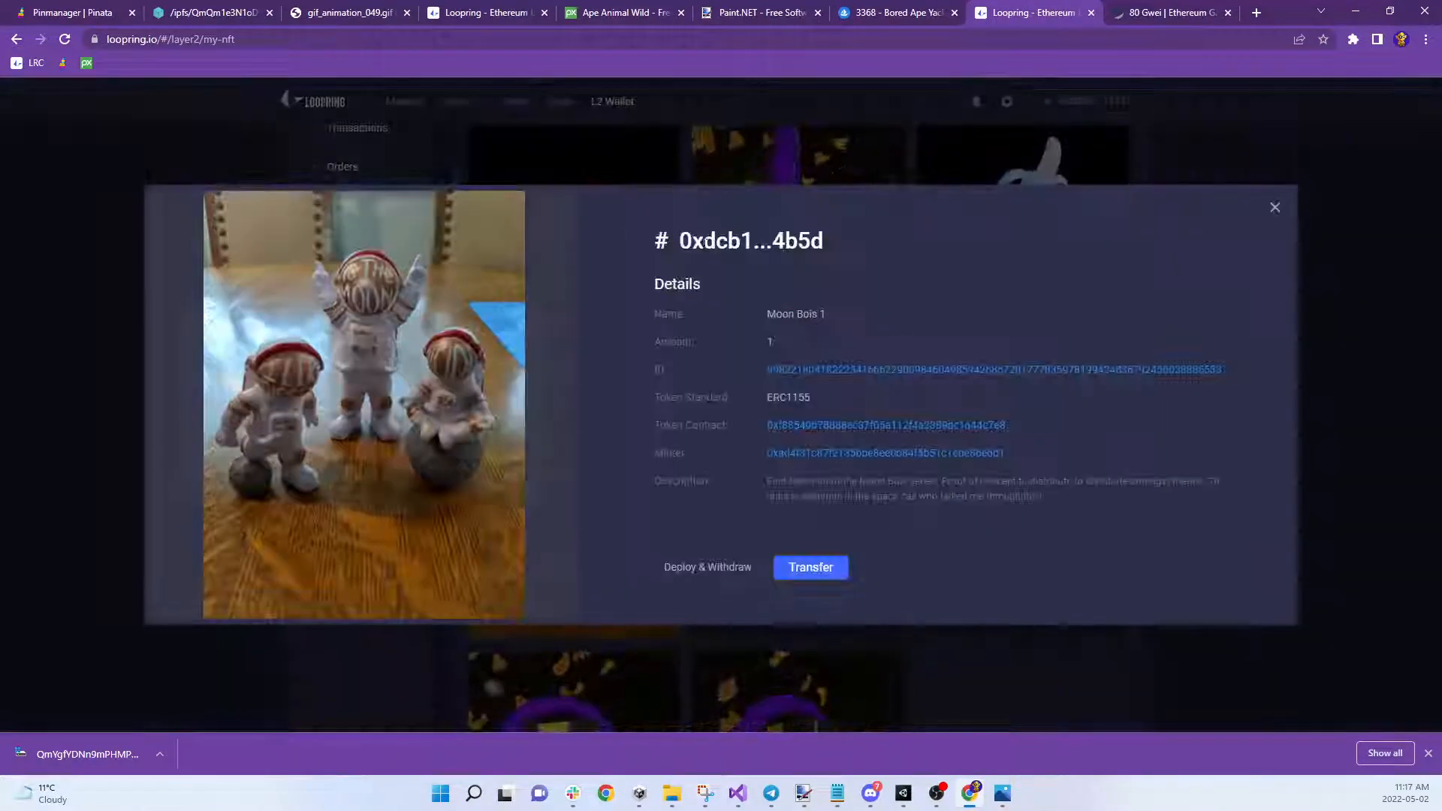
{"action": "left_click", "coordinate": [1277, 208]}
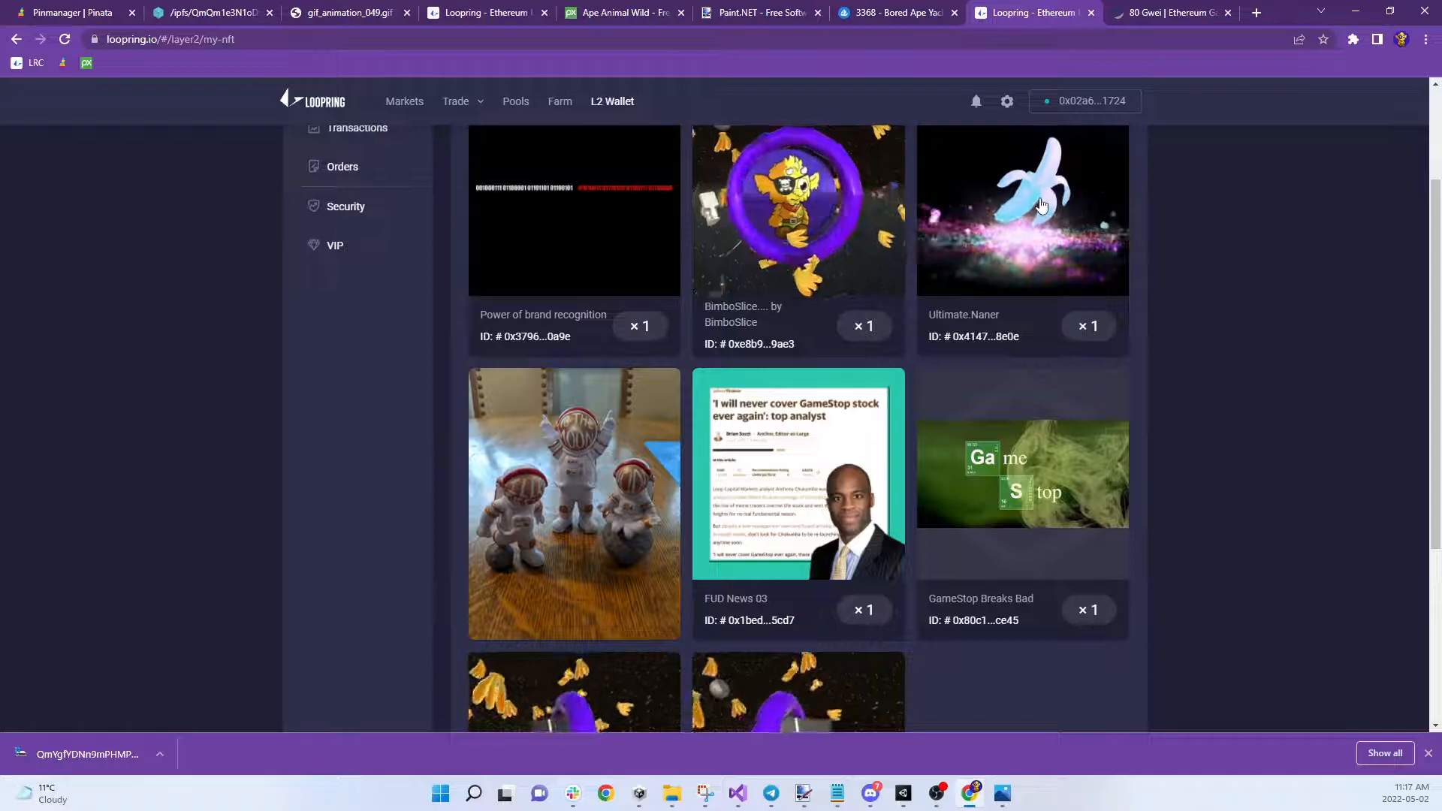
{"action": "left_click", "coordinate": [1035, 197]}
{"action": "left_click", "coordinate": [1275, 208]}
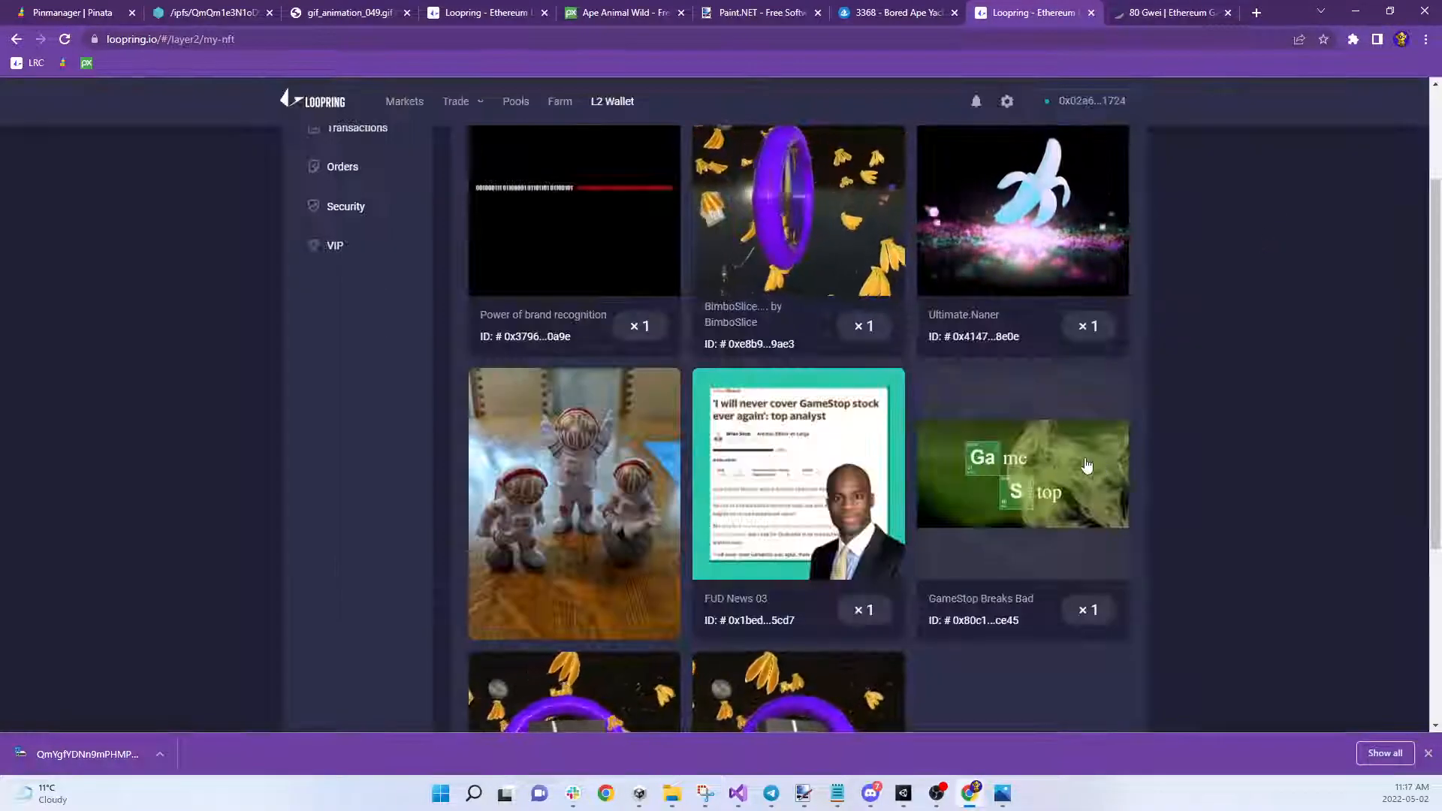
{"action": "left_click", "coordinate": [1032, 474]}
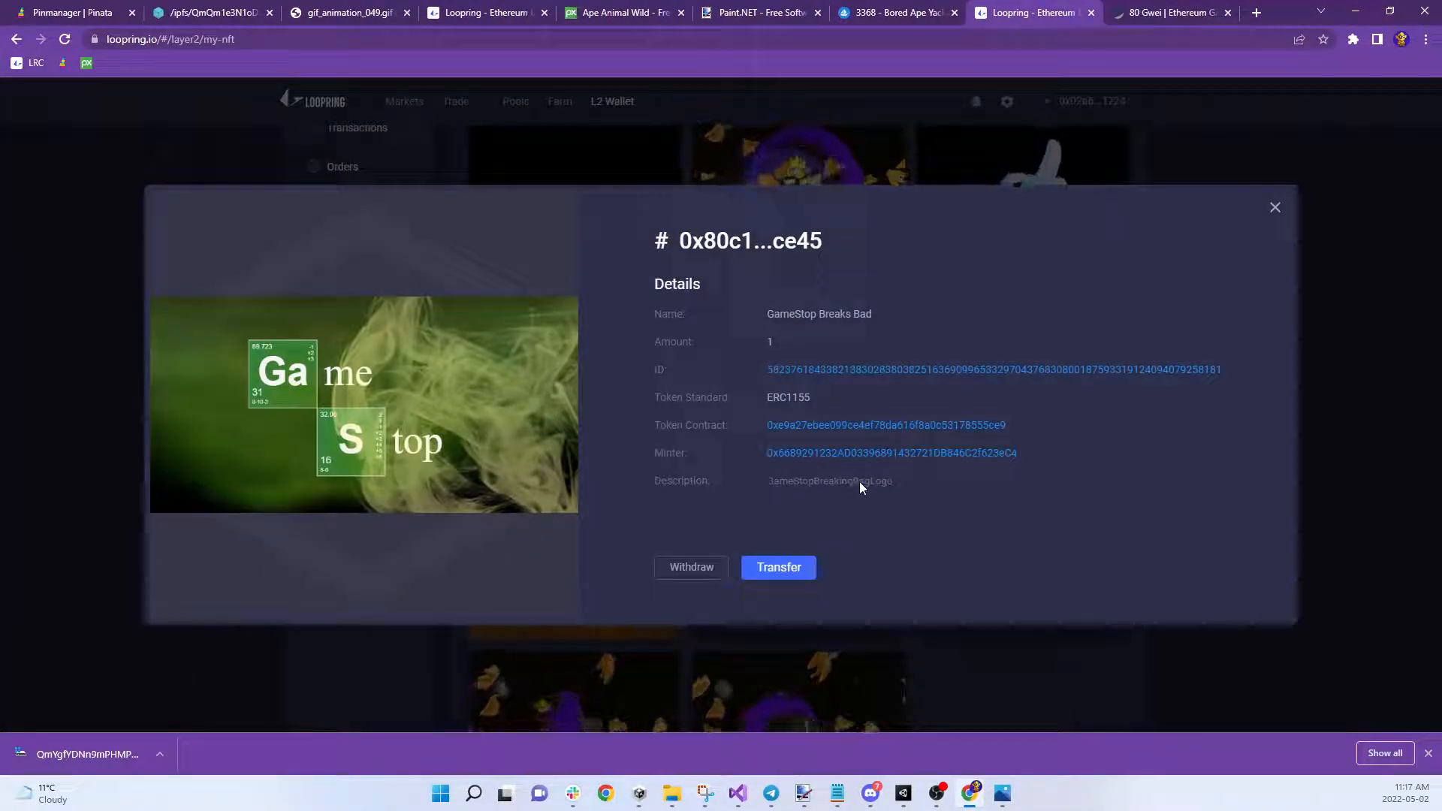
{"action": "left_click", "coordinate": [1275, 208]}
{"action": "left_click", "coordinate": [771, 453]}
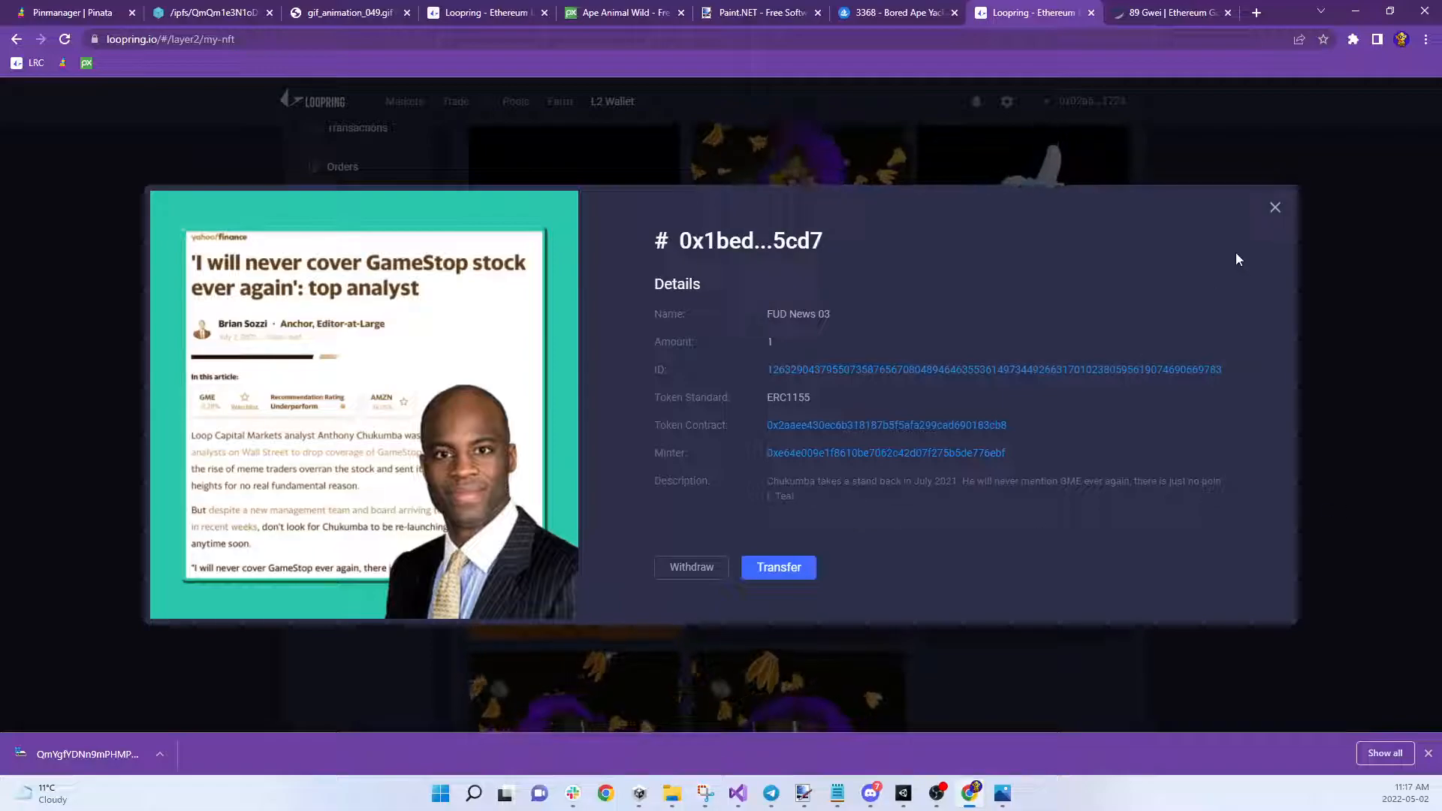
{"action": "left_click", "coordinate": [1275, 208]}
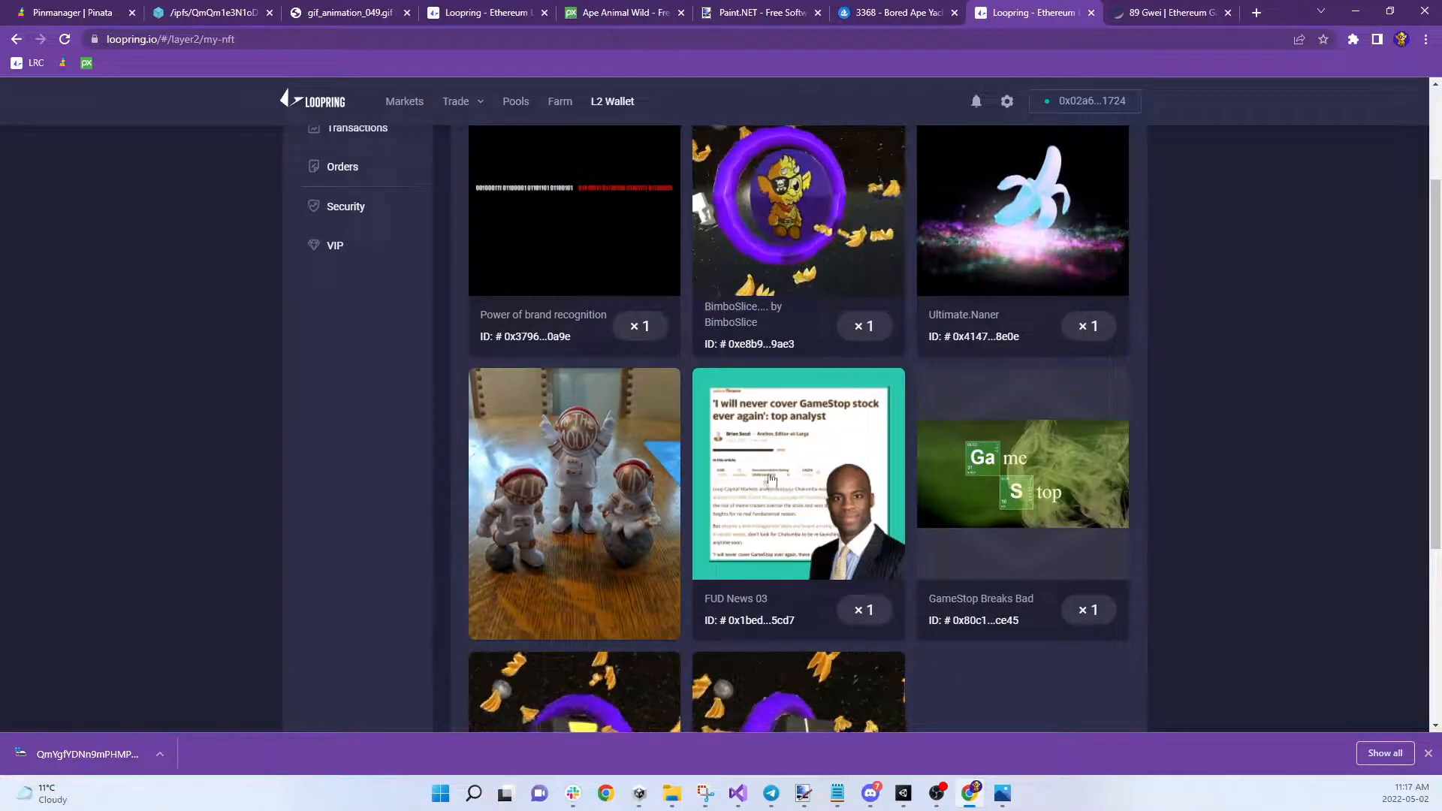
{"action": "scroll", "coordinate": [603, 375], "scroll_direction": "up", "scroll_amount": 2}
{"action": "left_click", "coordinate": [603, 375]}
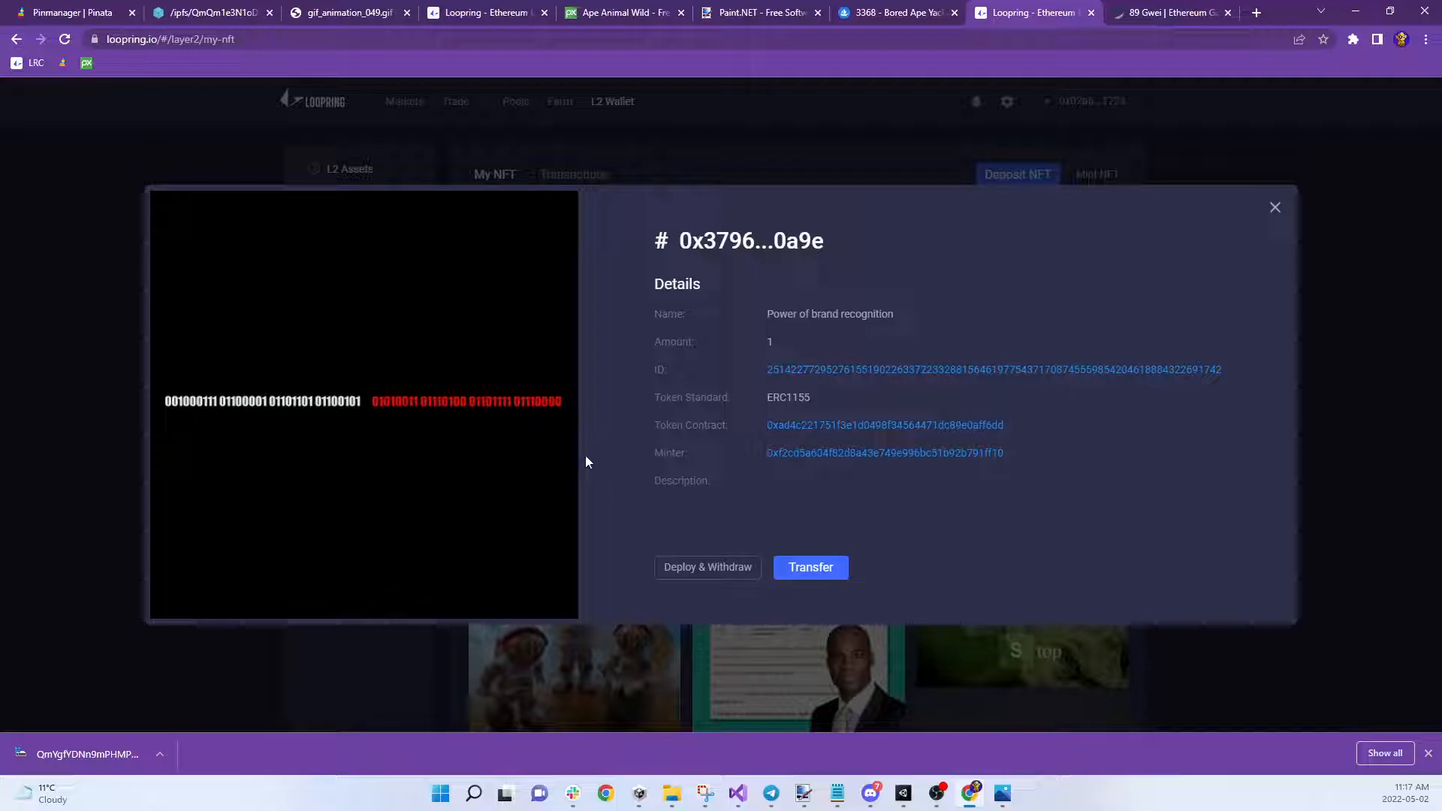
{"action": "left_click", "coordinate": [1275, 209]}
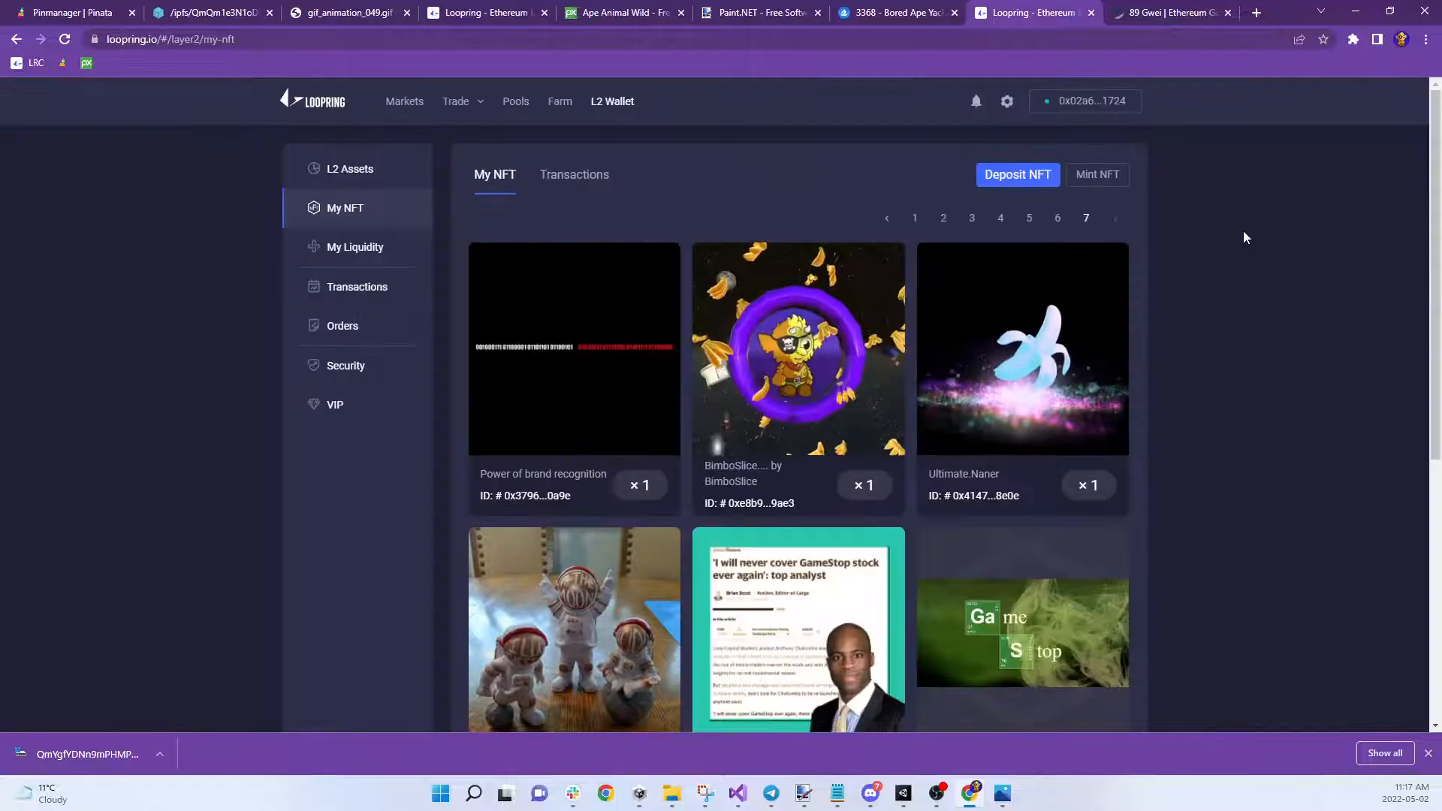
Inspect Unrest and Inflation on page 3, then return to page 1 of My NFT
{"action": "left_click", "coordinate": [972, 218]}
{"action": "scroll", "coordinate": [976, 447], "scroll_direction": "down", "scroll_amount": 4}
{"action": "left_click", "coordinate": [1022, 457]}
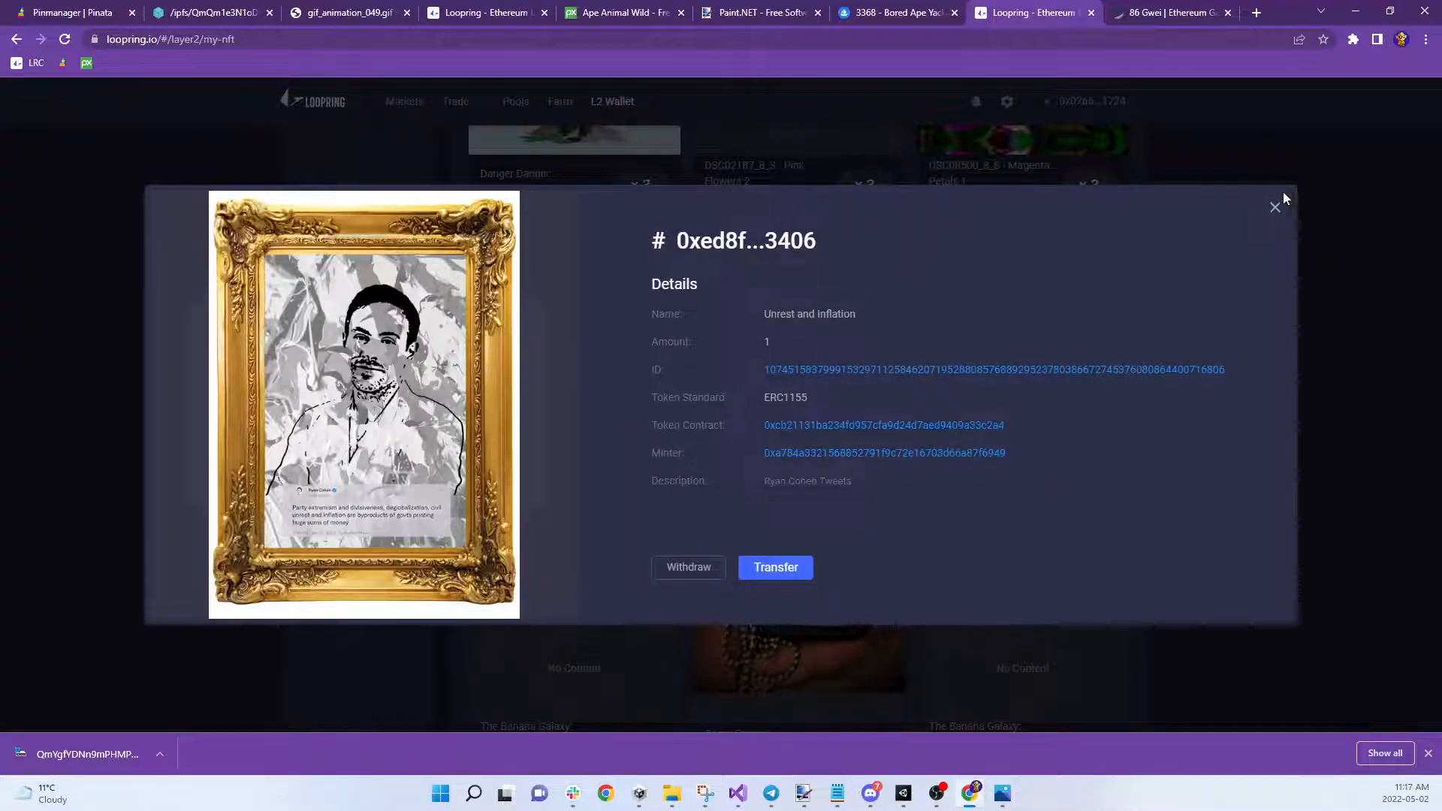
{"action": "left_click", "coordinate": [1275, 211]}
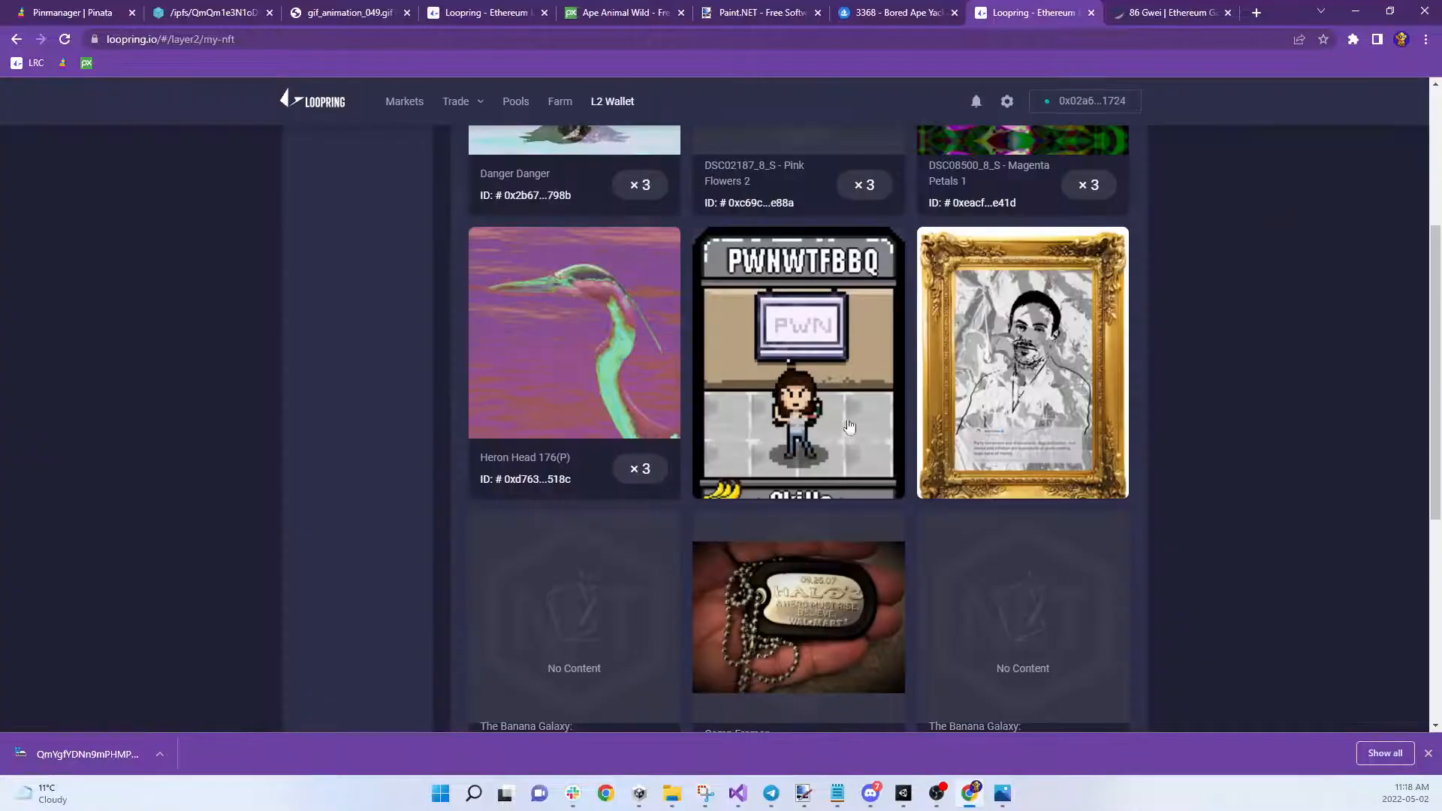
{"action": "scroll", "coordinate": [489, 400], "scroll_direction": "down", "scroll_amount": 3}
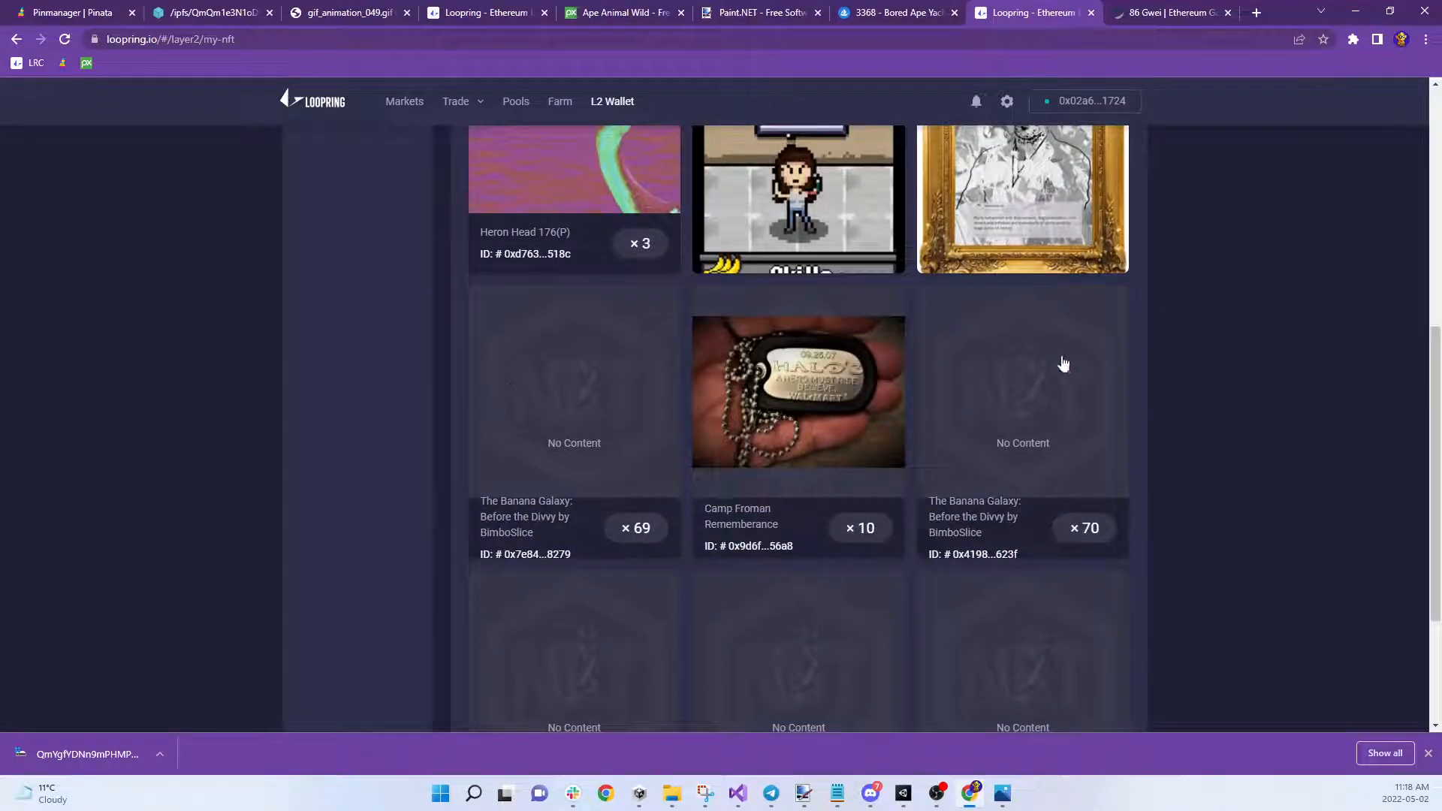
{"action": "scroll", "coordinate": [1062, 367], "scroll_direction": "down", "scroll_amount": 3}
{"action": "scroll", "coordinate": [1021, 376], "scroll_direction": "up", "scroll_amount": 8}
{"action": "scroll", "coordinate": [1020, 373], "scroll_direction": "up", "scroll_amount": 2}
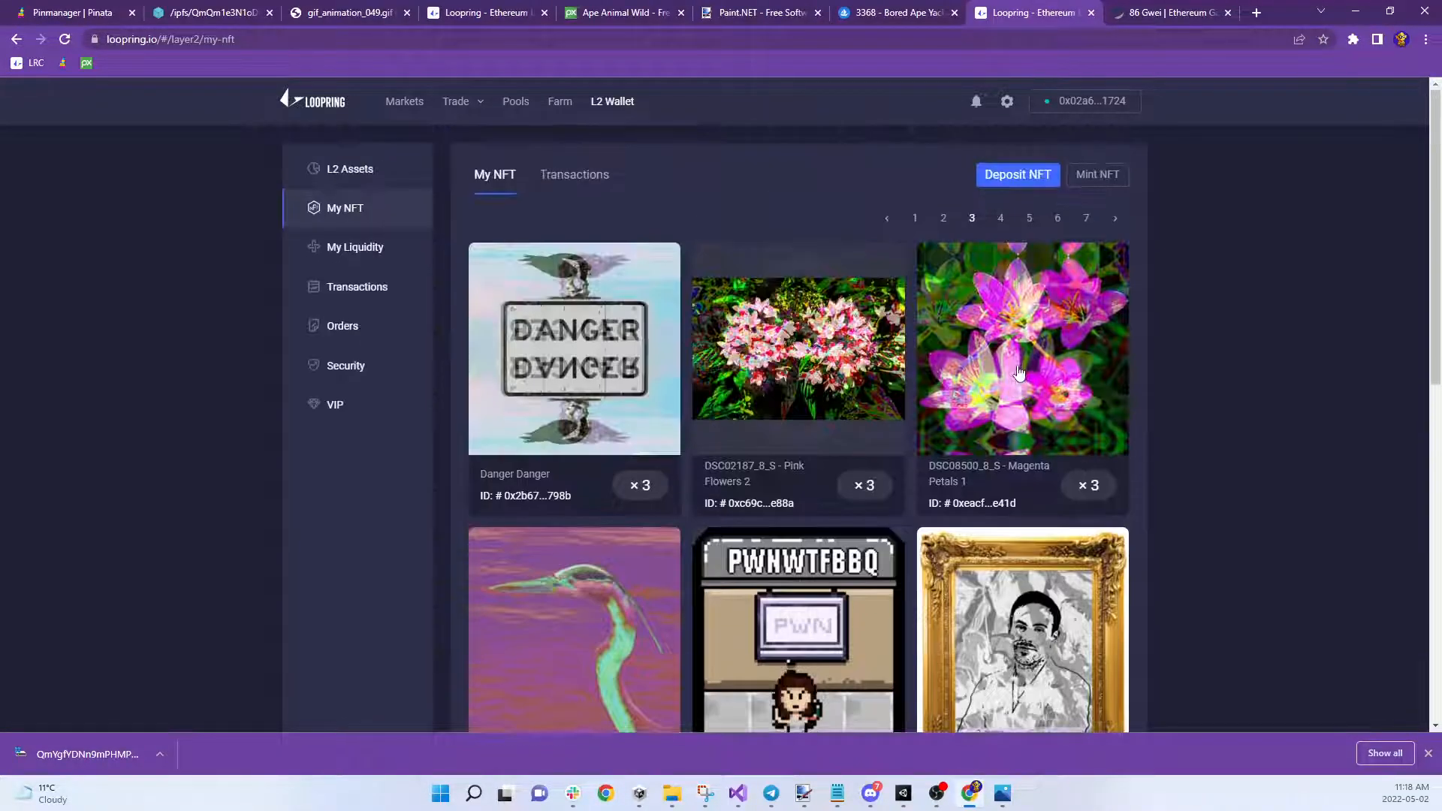
{"action": "left_click", "coordinate": [914, 218]}
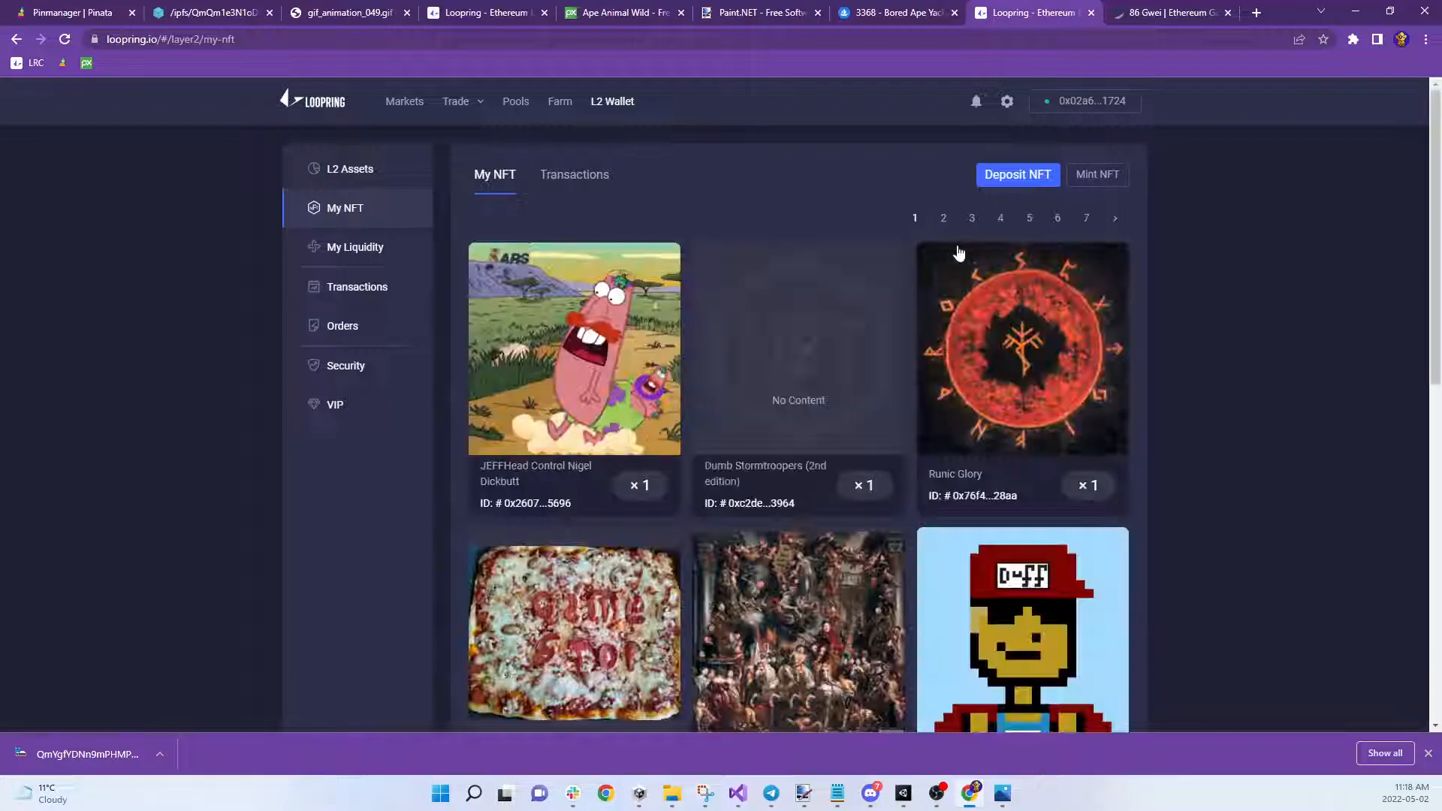
{"action": "scroll", "coordinate": [1016, 365], "scroll_direction": "down", "scroll_amount": 3}
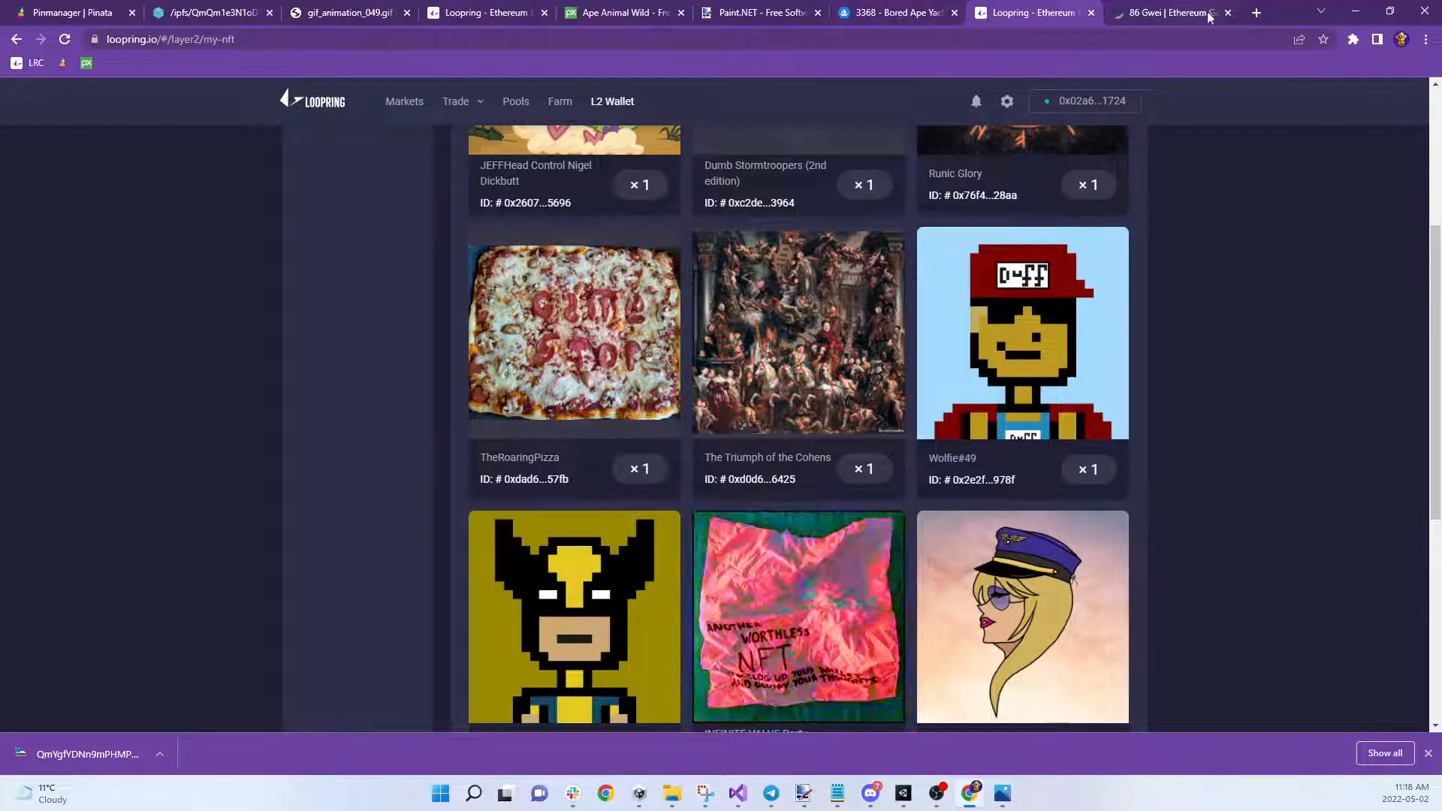
Glance over the OpenSea, Loopring and Etherscan tabs, then open a new browser tab
{"action": "left_click", "coordinate": [904, 15]}
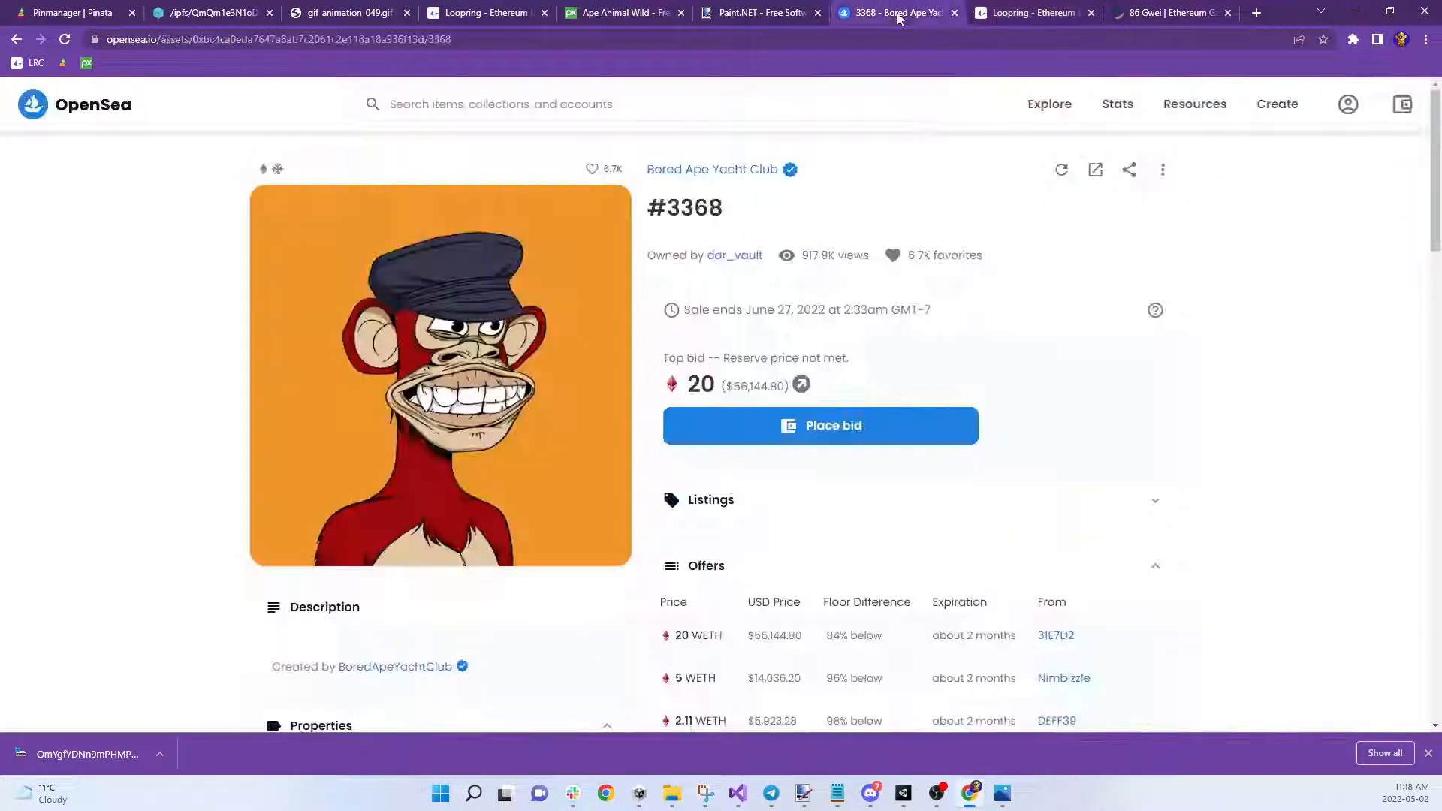
{"action": "left_click", "coordinate": [997, 16]}
{"action": "scroll", "coordinate": [922, 295], "scroll_direction": "up", "scroll_amount": 4}
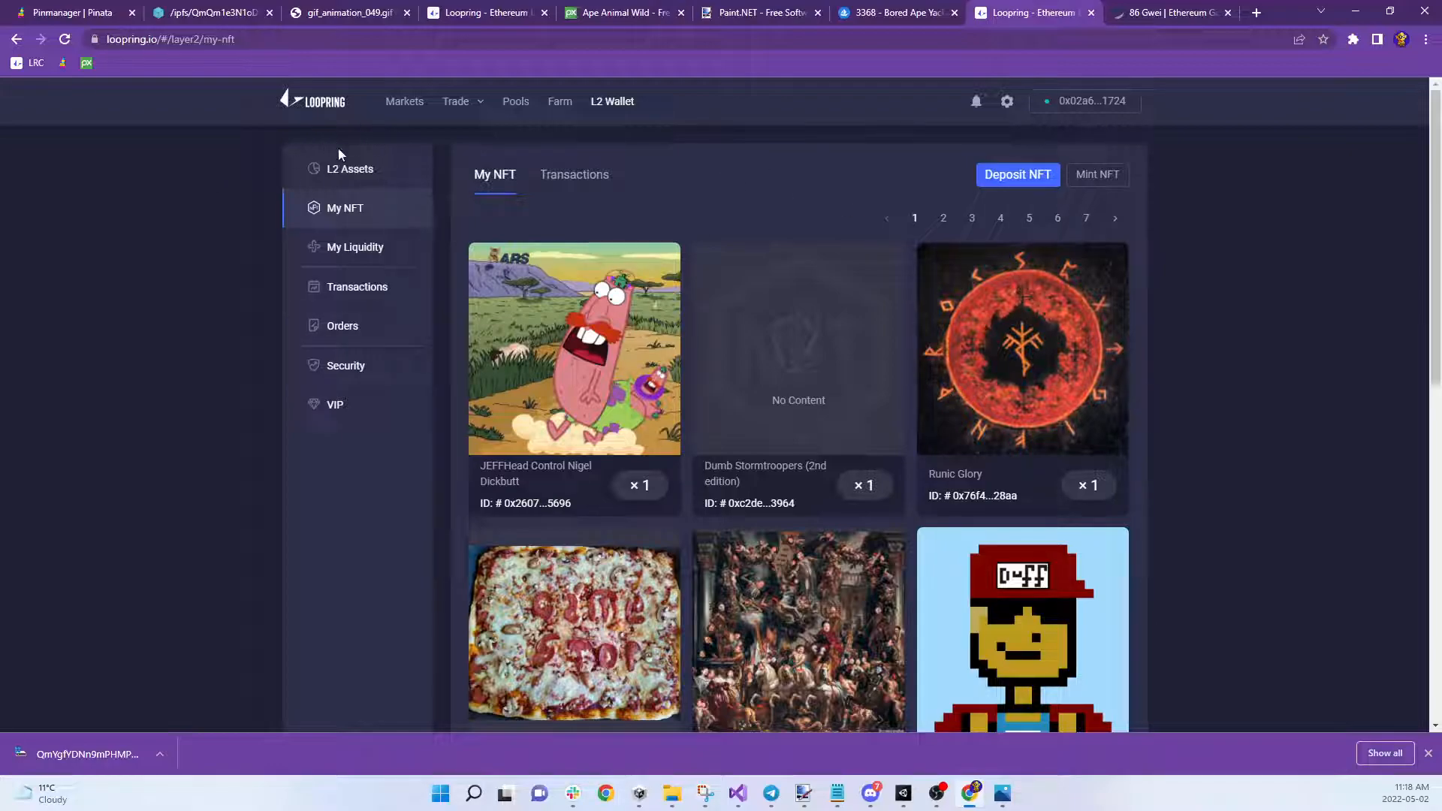
{"action": "left_click", "coordinate": [1162, 17]}
{"action": "left_click", "coordinate": [1256, 12]}
Open explorer.loopring.io and look up the wallet's account using the saved wallet name
{"action": "left_click", "coordinate": [1047, 37]}
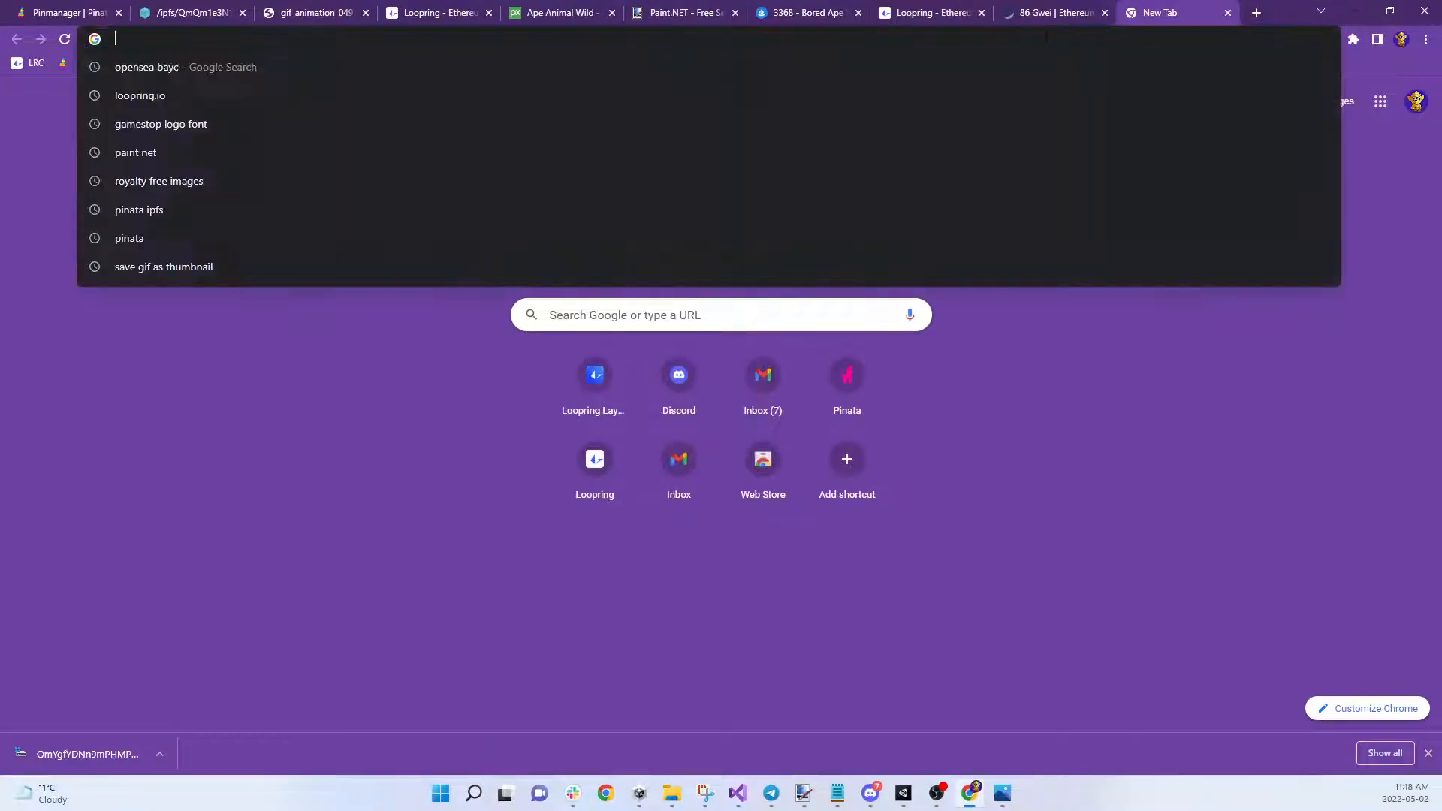
{"action": "type", "text": "explorer"}
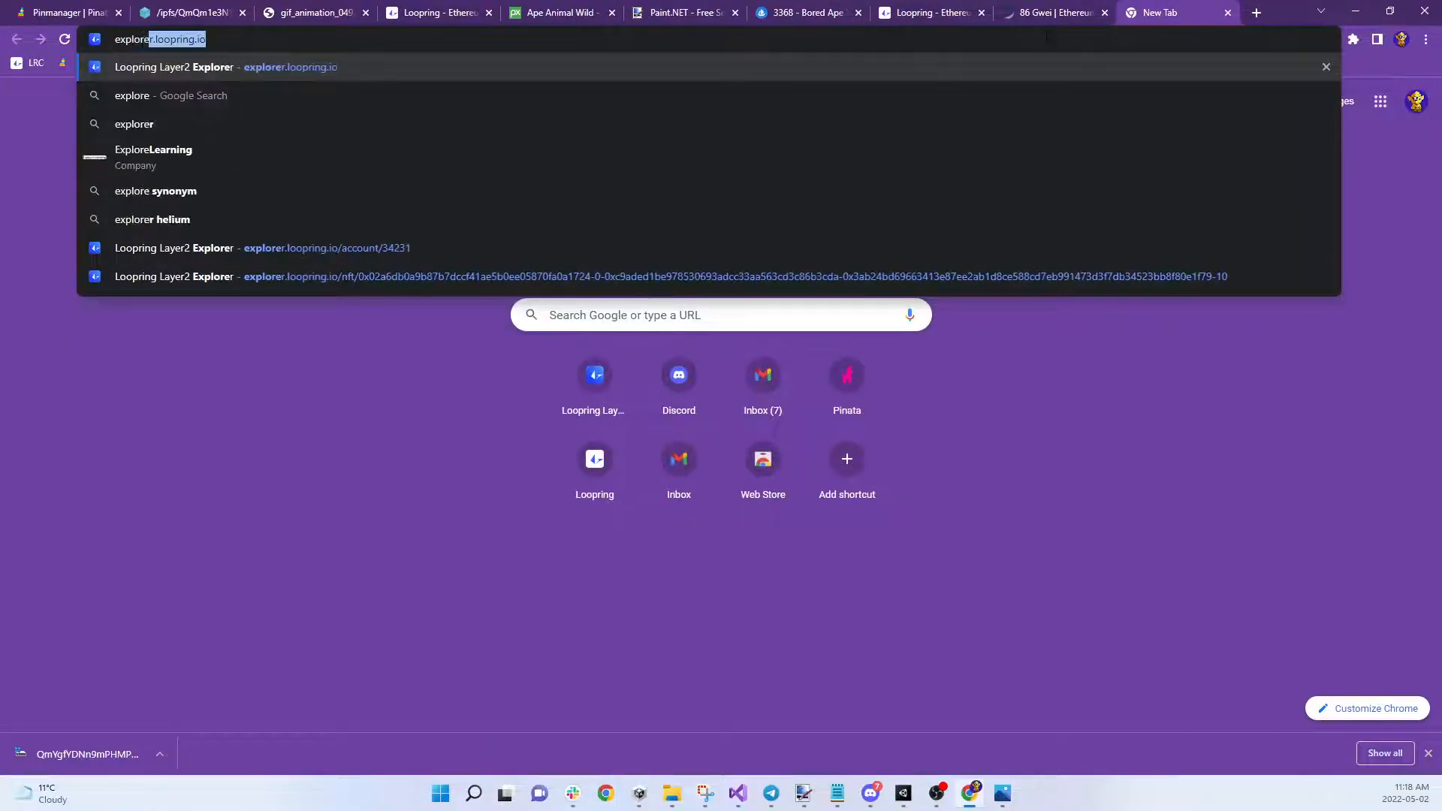
{"action": "key", "text": "Return"}
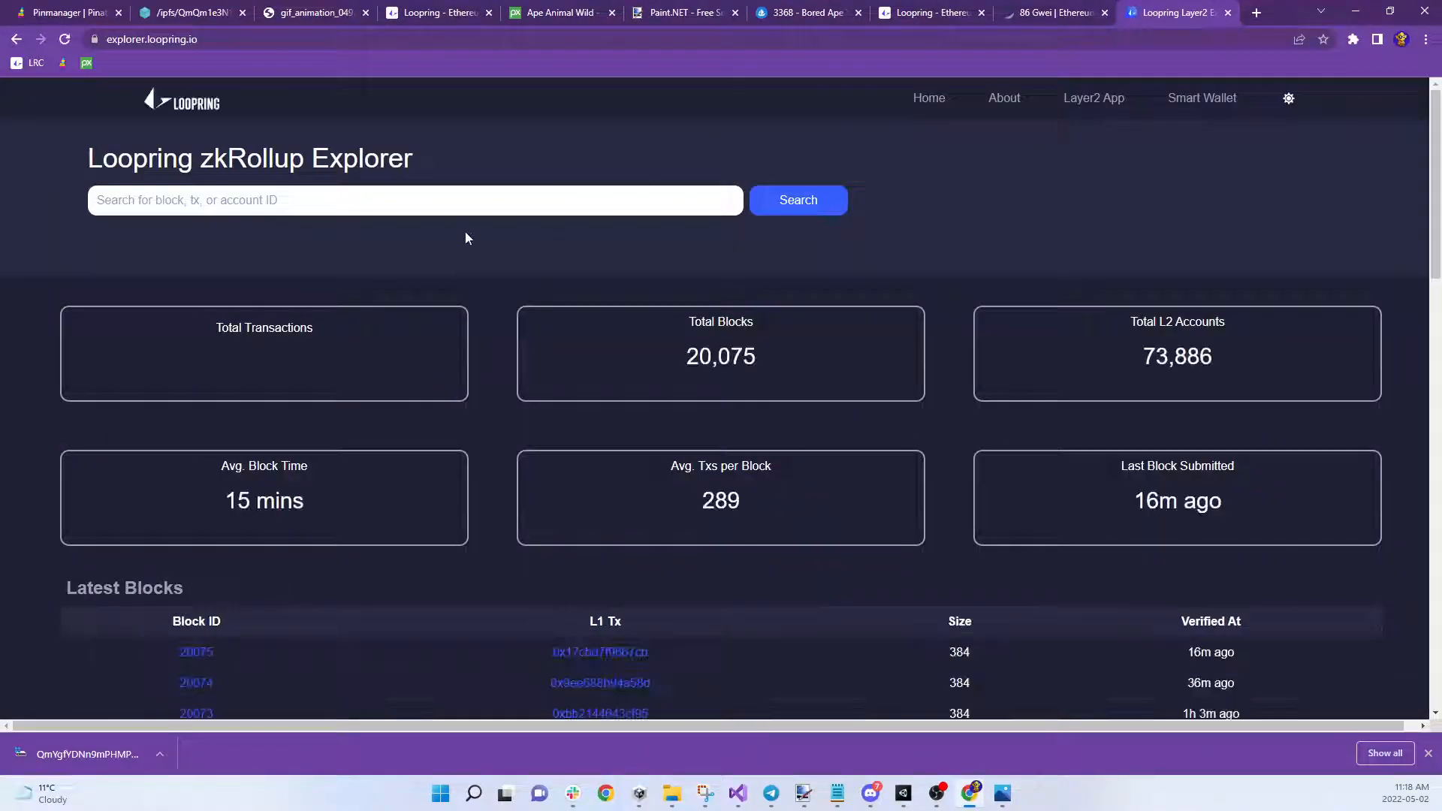
{"action": "left_click", "coordinate": [481, 205]}
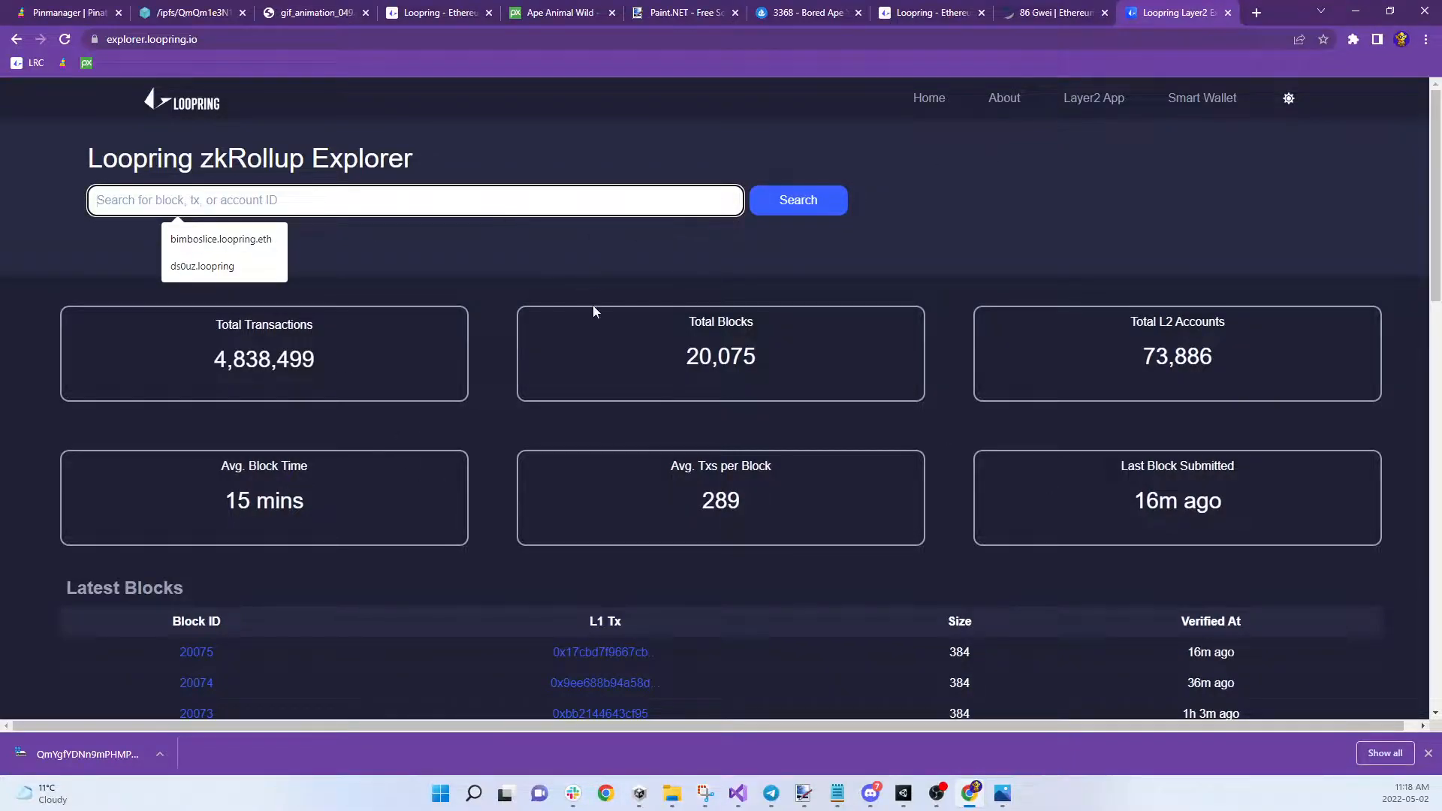
{"action": "left_click", "coordinate": [225, 240]}
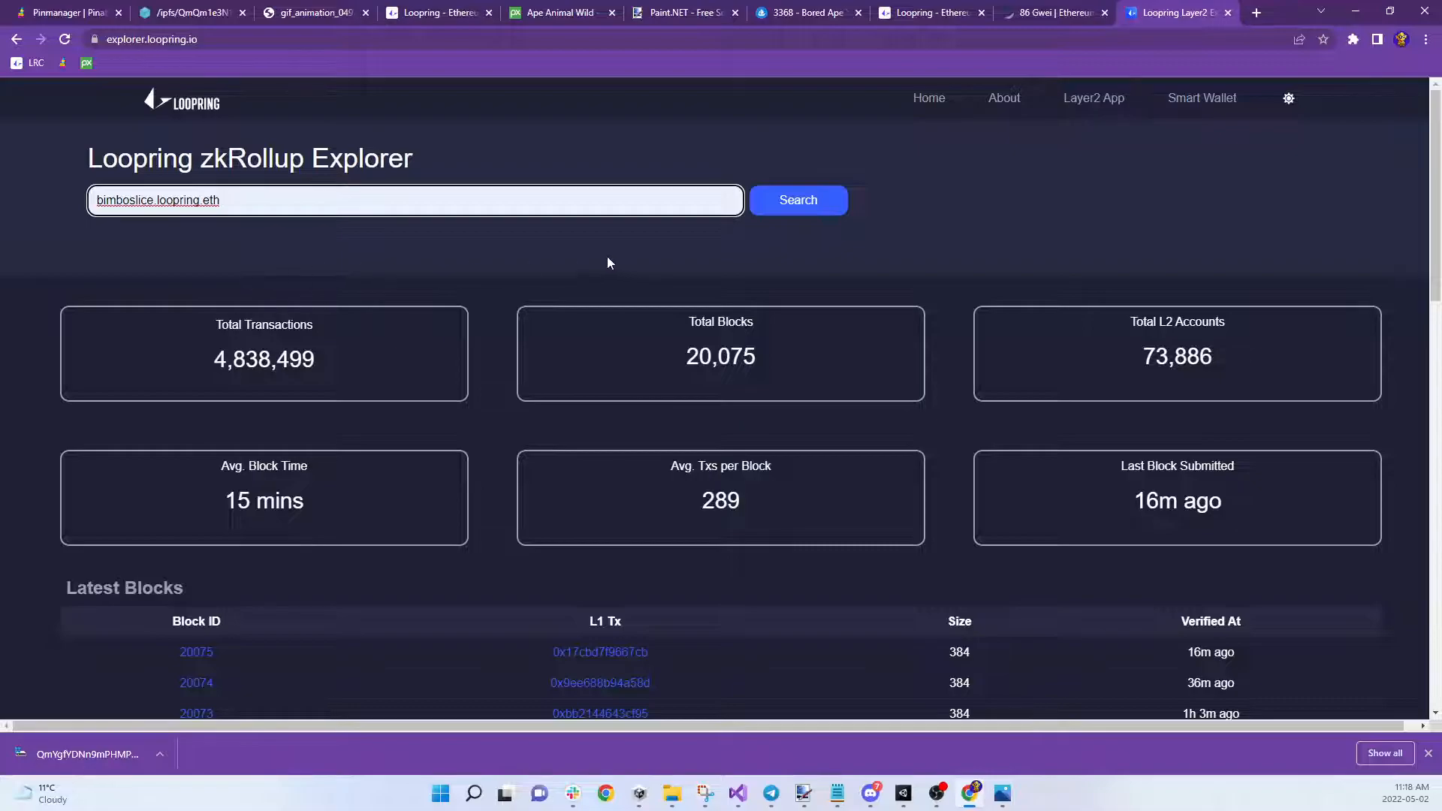
{"action": "left_click", "coordinate": [833, 200]}
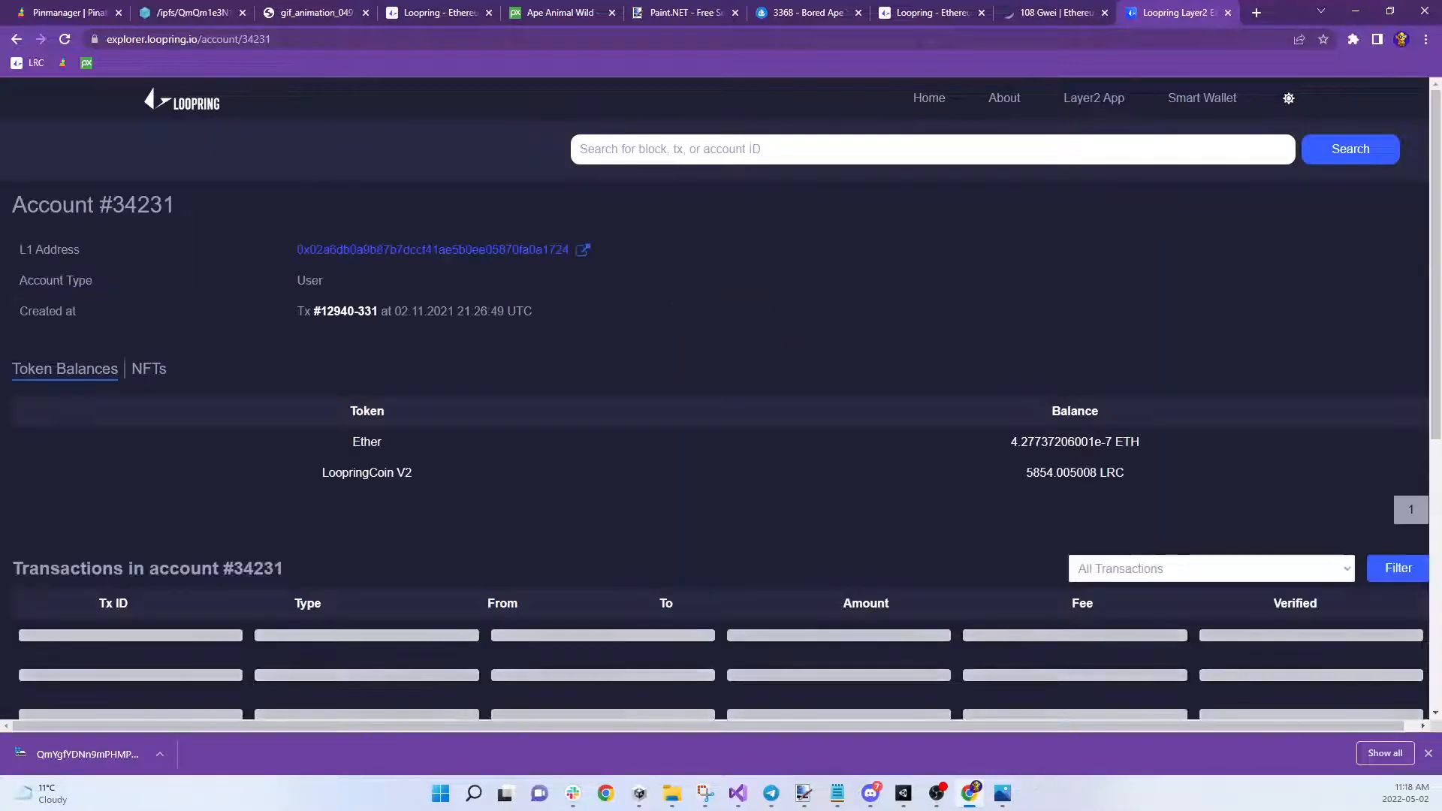
Page through the account's transaction history to page 5
{"action": "scroll", "coordinate": [557, 463], "scroll_direction": "down", "scroll_amount": 1}
{"action": "scroll", "coordinate": [557, 461], "scroll_direction": "down", "scroll_amount": 3}
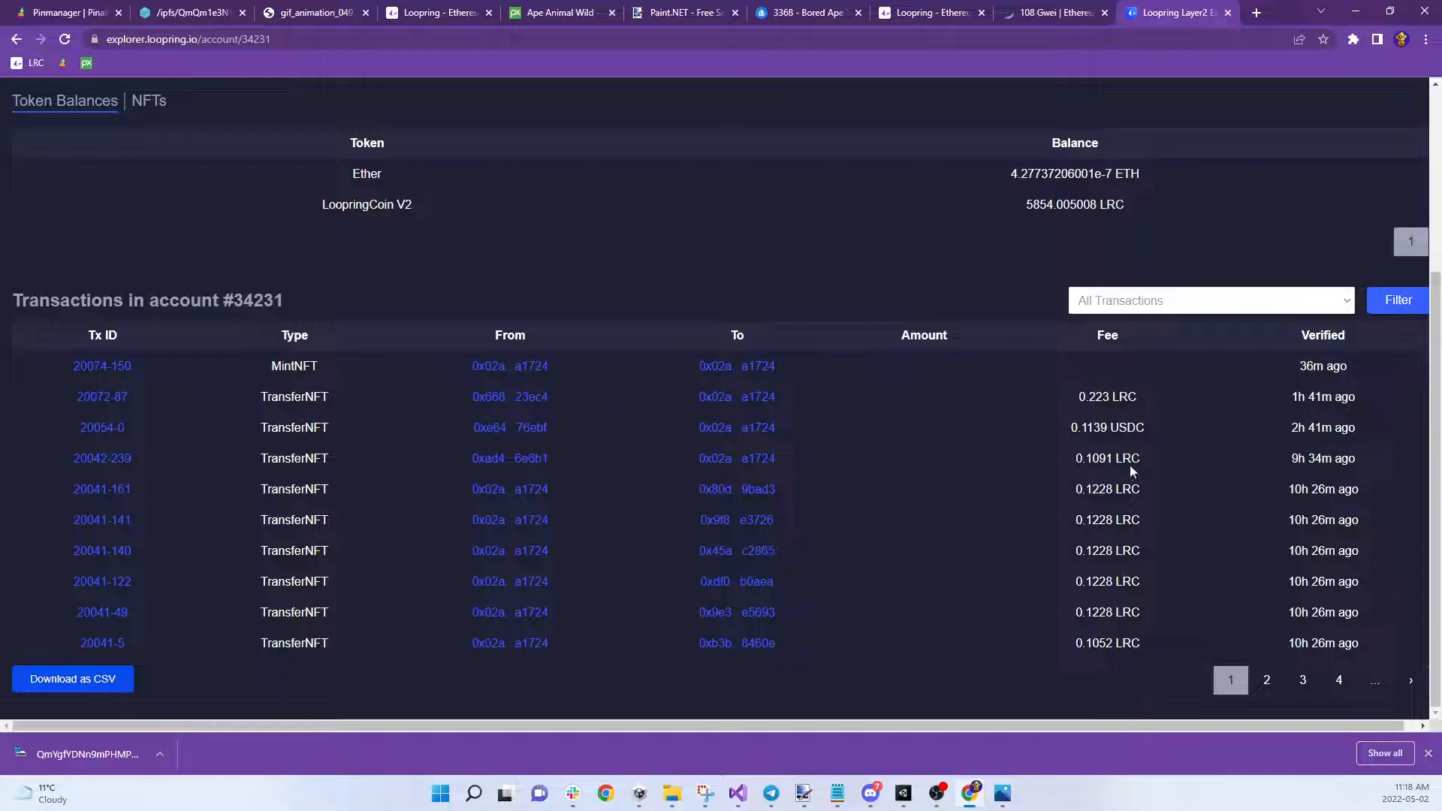
{"action": "left_click", "coordinate": [1269, 681]}
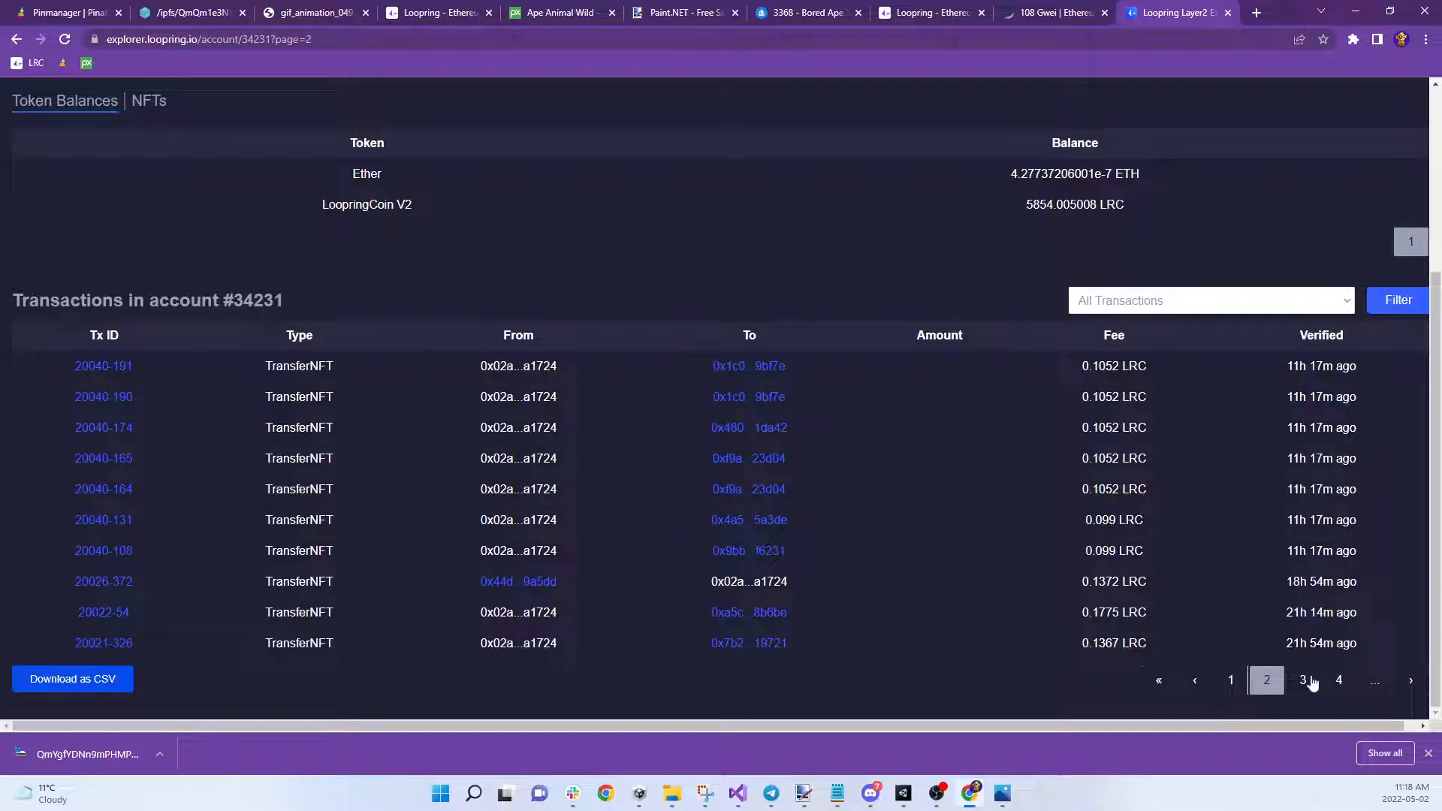
{"action": "left_click", "coordinate": [1304, 681]}
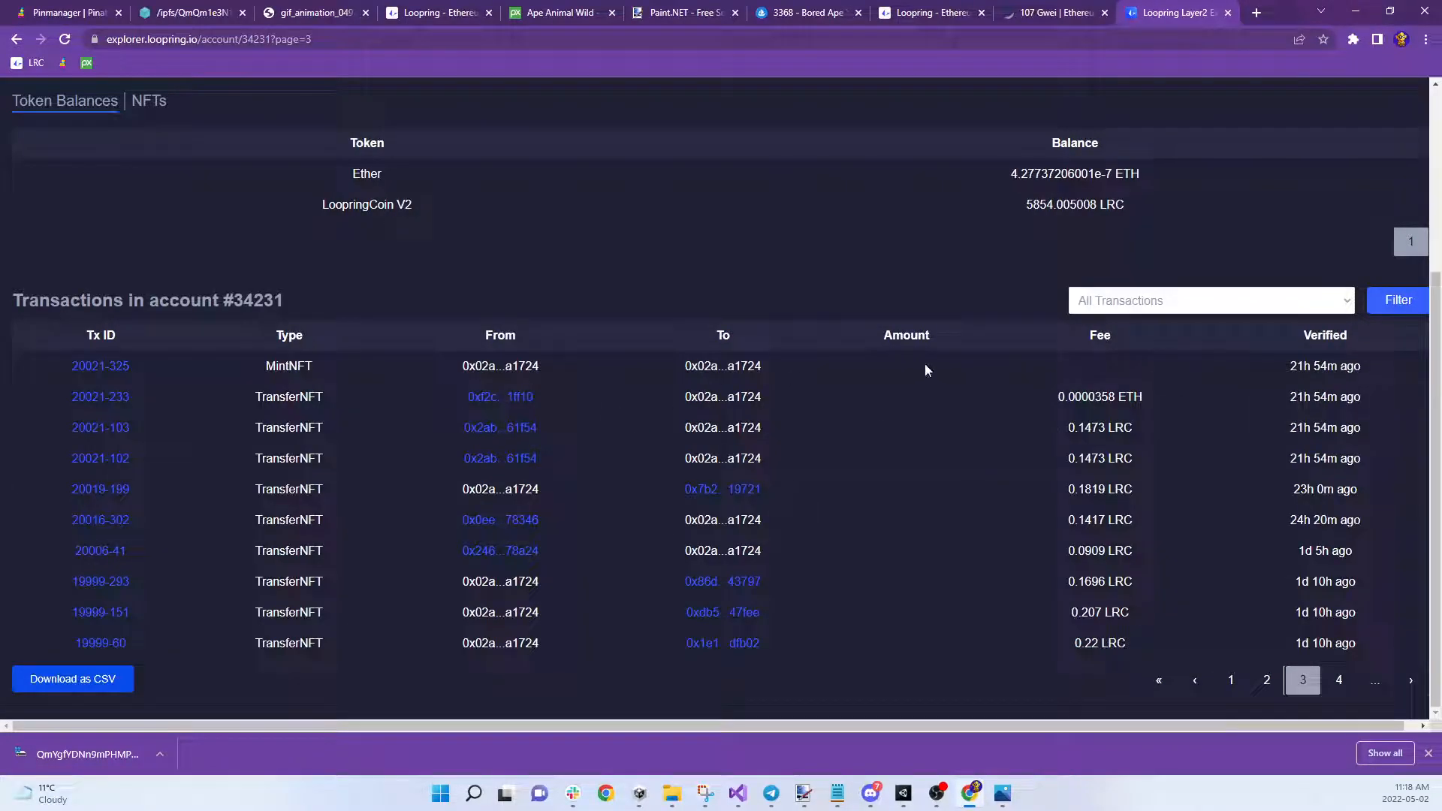
{"action": "left_click", "coordinate": [1338, 680]}
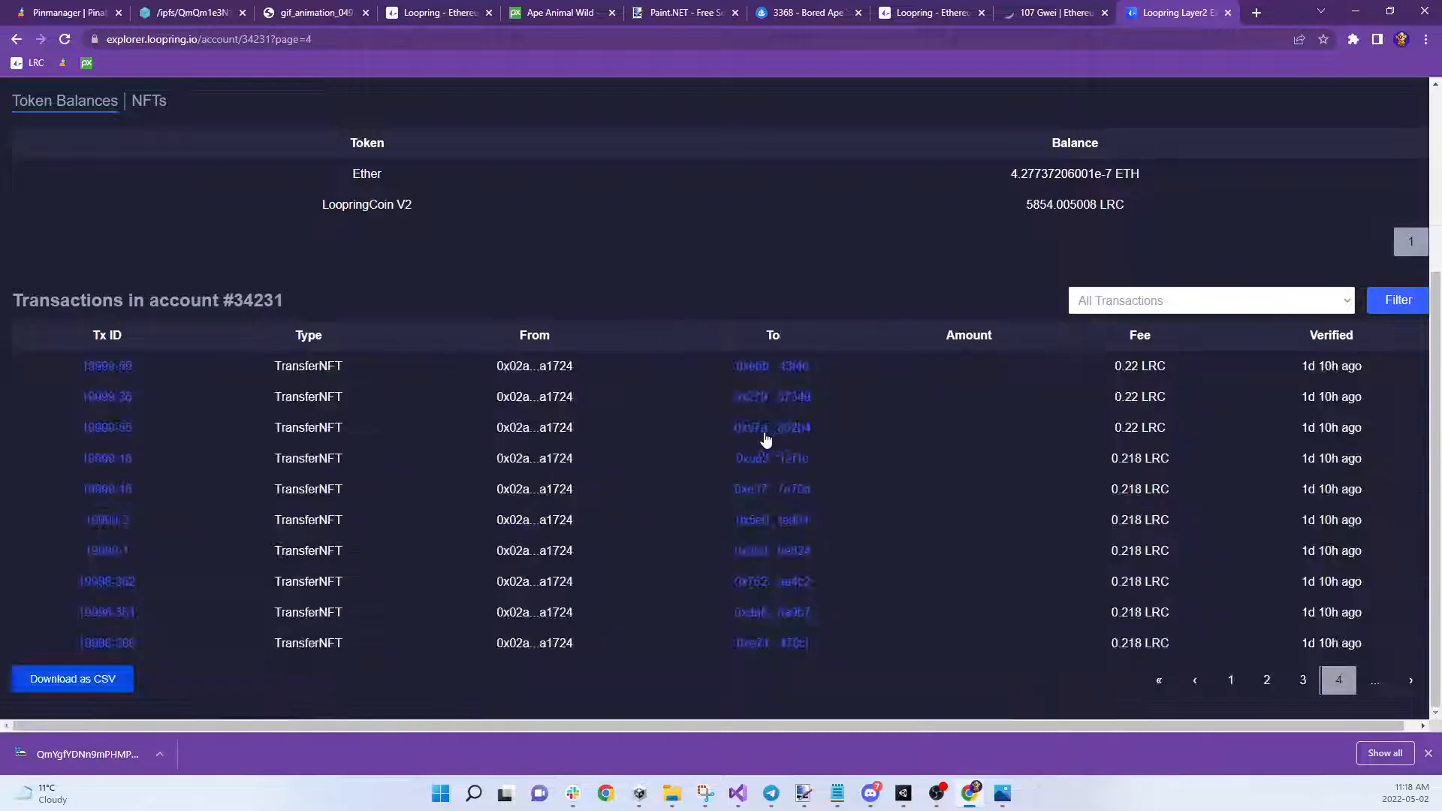
{"action": "left_click", "coordinate": [1411, 681]}
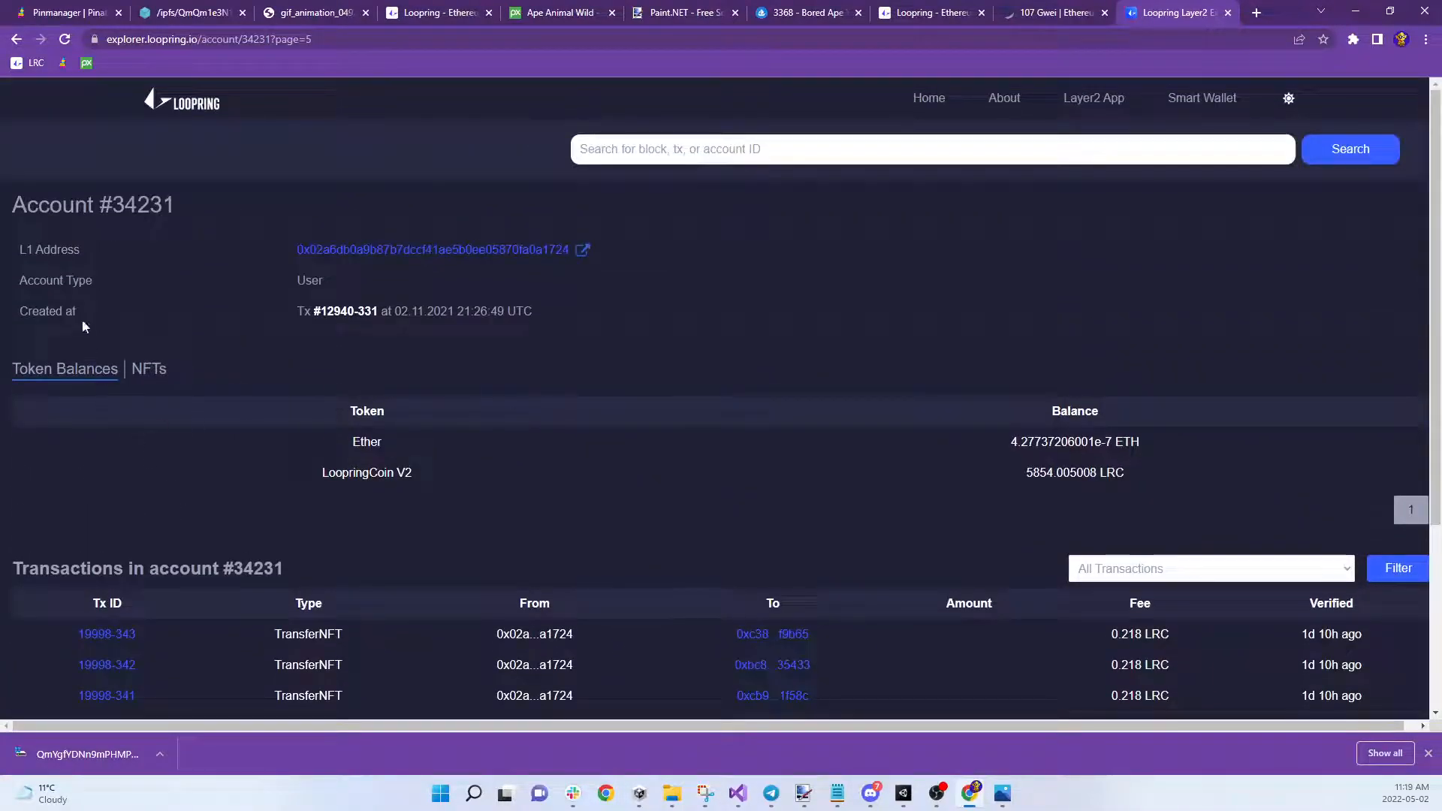
Open the account's NFT list on page 24, showing Moon Bois 1, GameStop Breaks Bad and Sugar Daddy Example Mint
{"action": "left_click", "coordinate": [154, 368]}
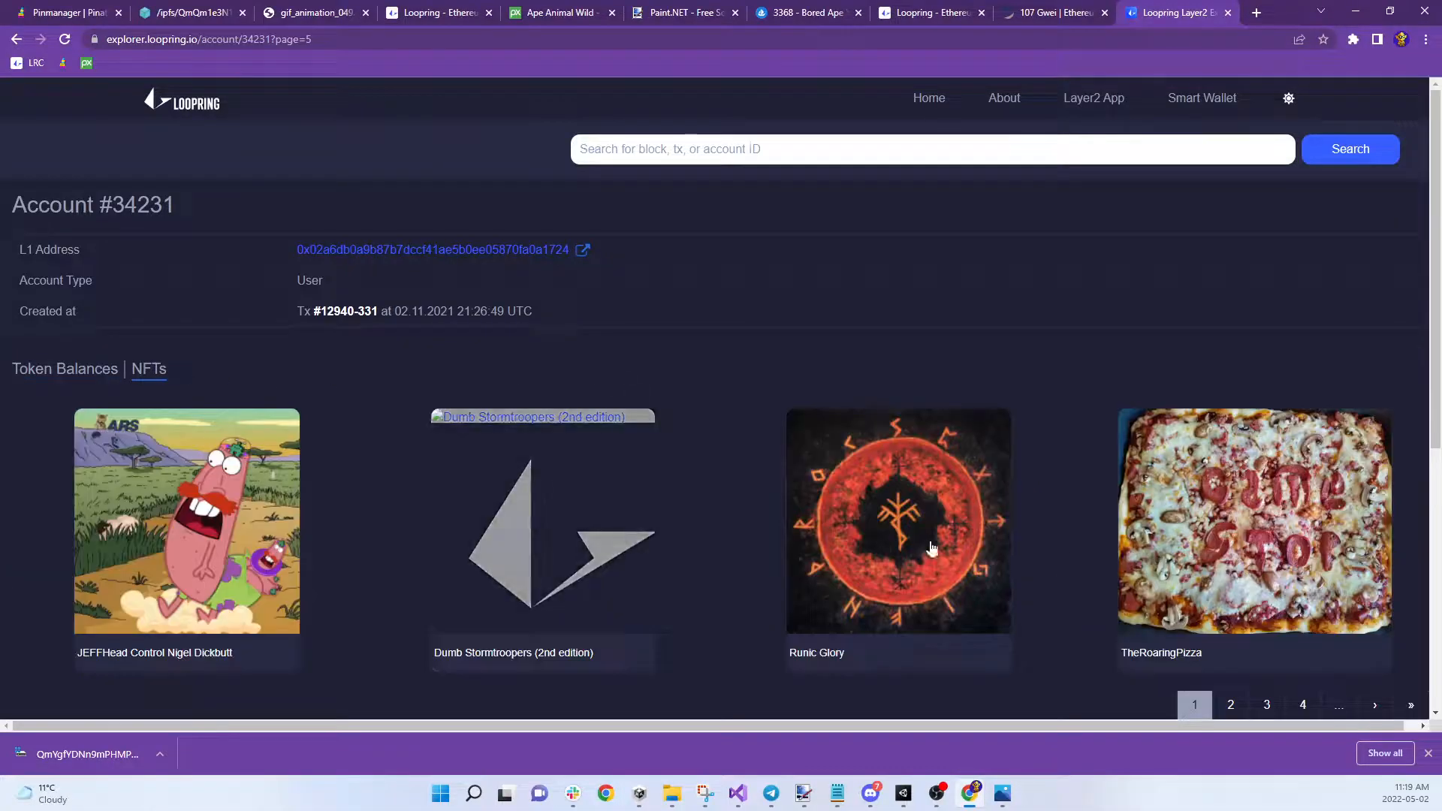
{"action": "scroll", "coordinate": [887, 497], "scroll_direction": "down", "scroll_amount": 5}
{"action": "scroll", "coordinate": [1371, 480], "scroll_direction": "down", "scroll_amount": 4}
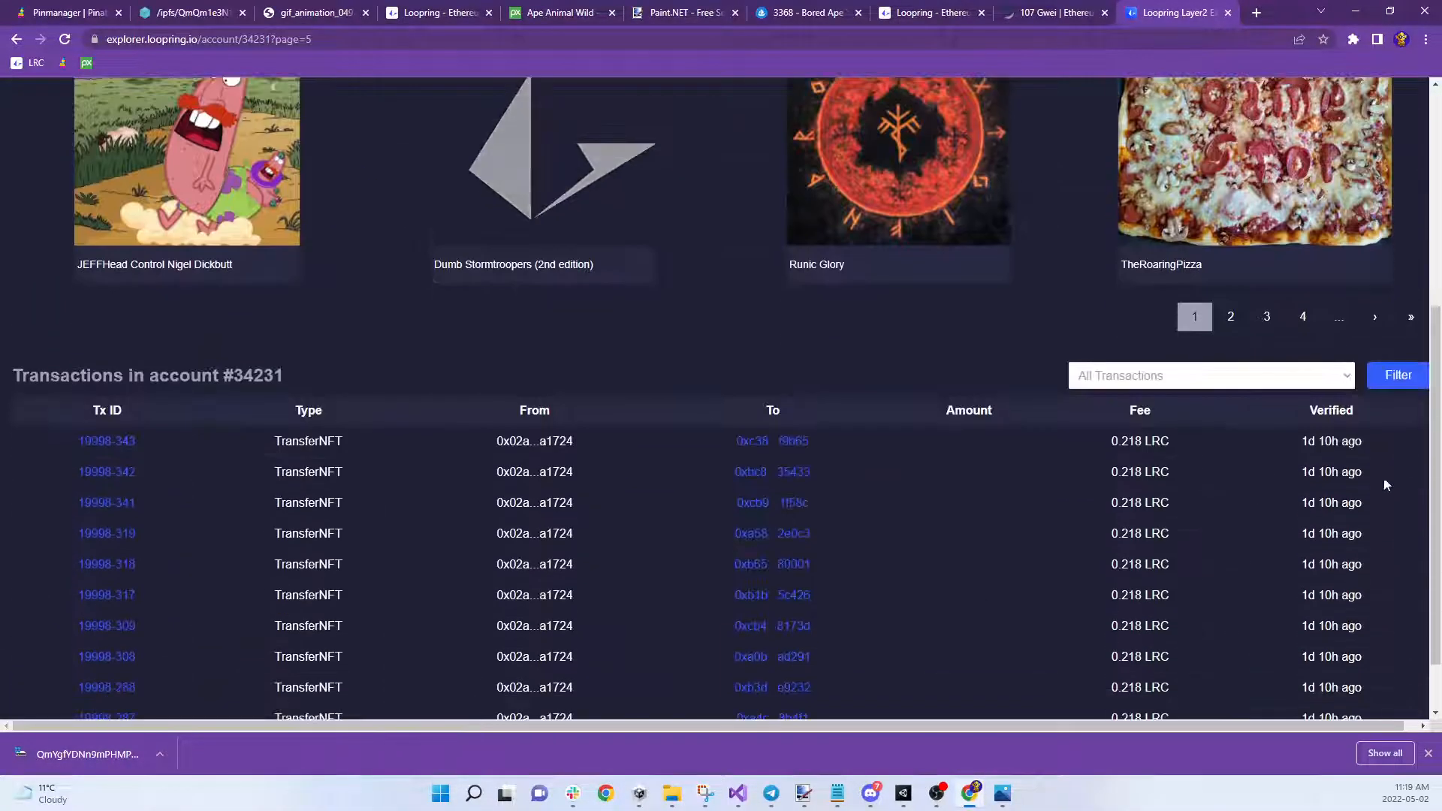
{"action": "left_click", "coordinate": [1408, 321]}
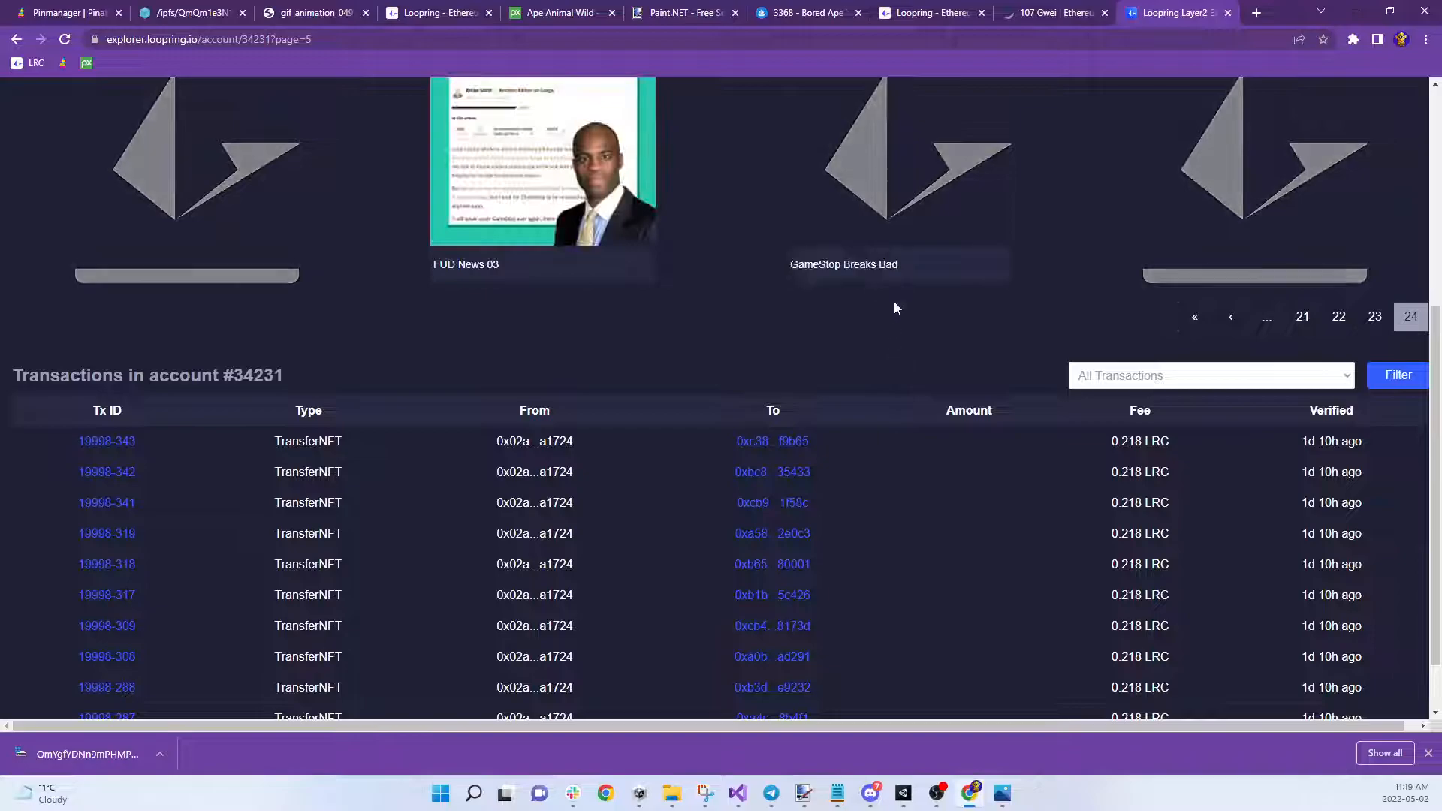
{"action": "scroll", "coordinate": [892, 217], "scroll_direction": "up", "scroll_amount": 2}
{"action": "scroll", "coordinate": [892, 217], "scroll_direction": "up", "scroll_amount": 1}
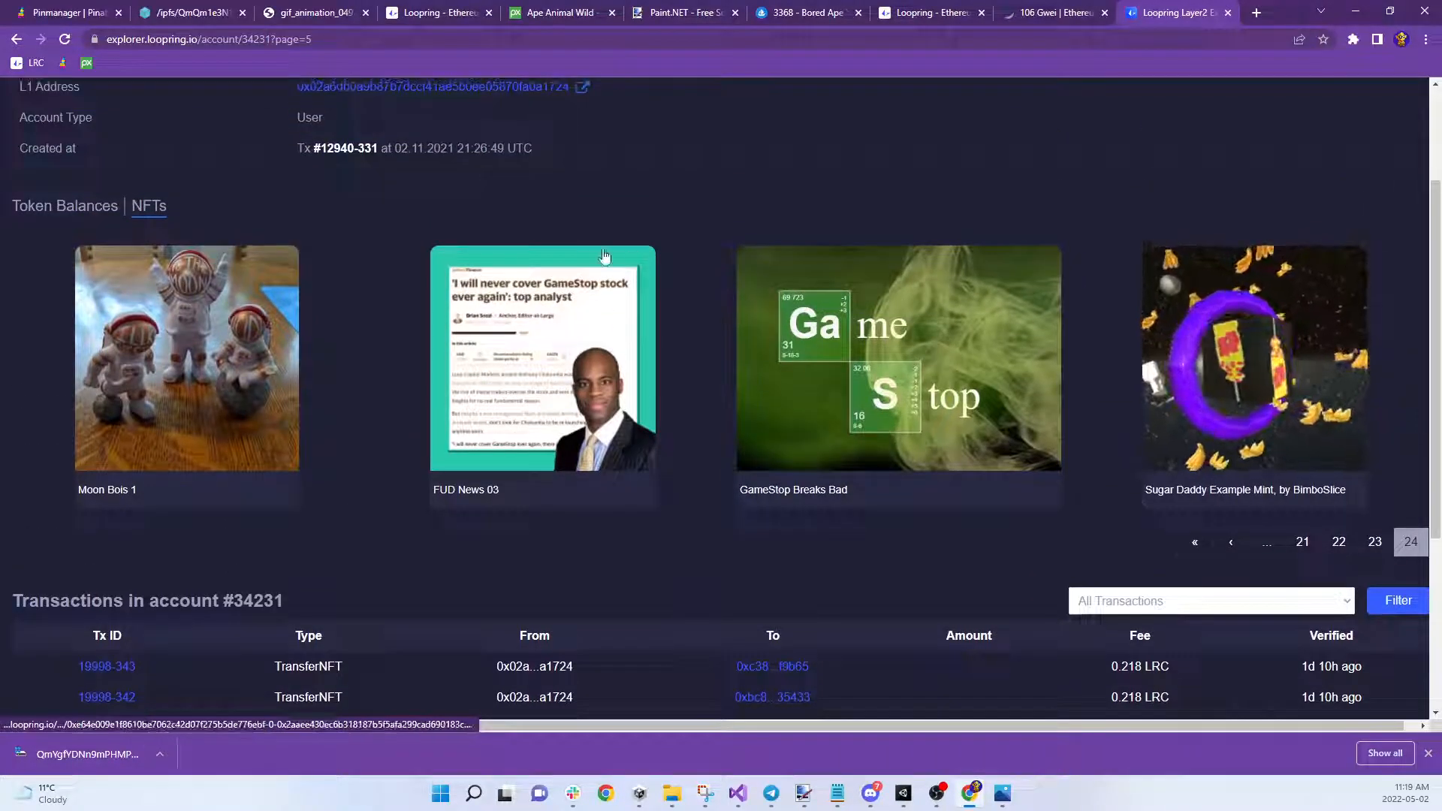
{"action": "scroll", "coordinate": [938, 330], "scroll_direction": "up", "scroll_amount": 2}
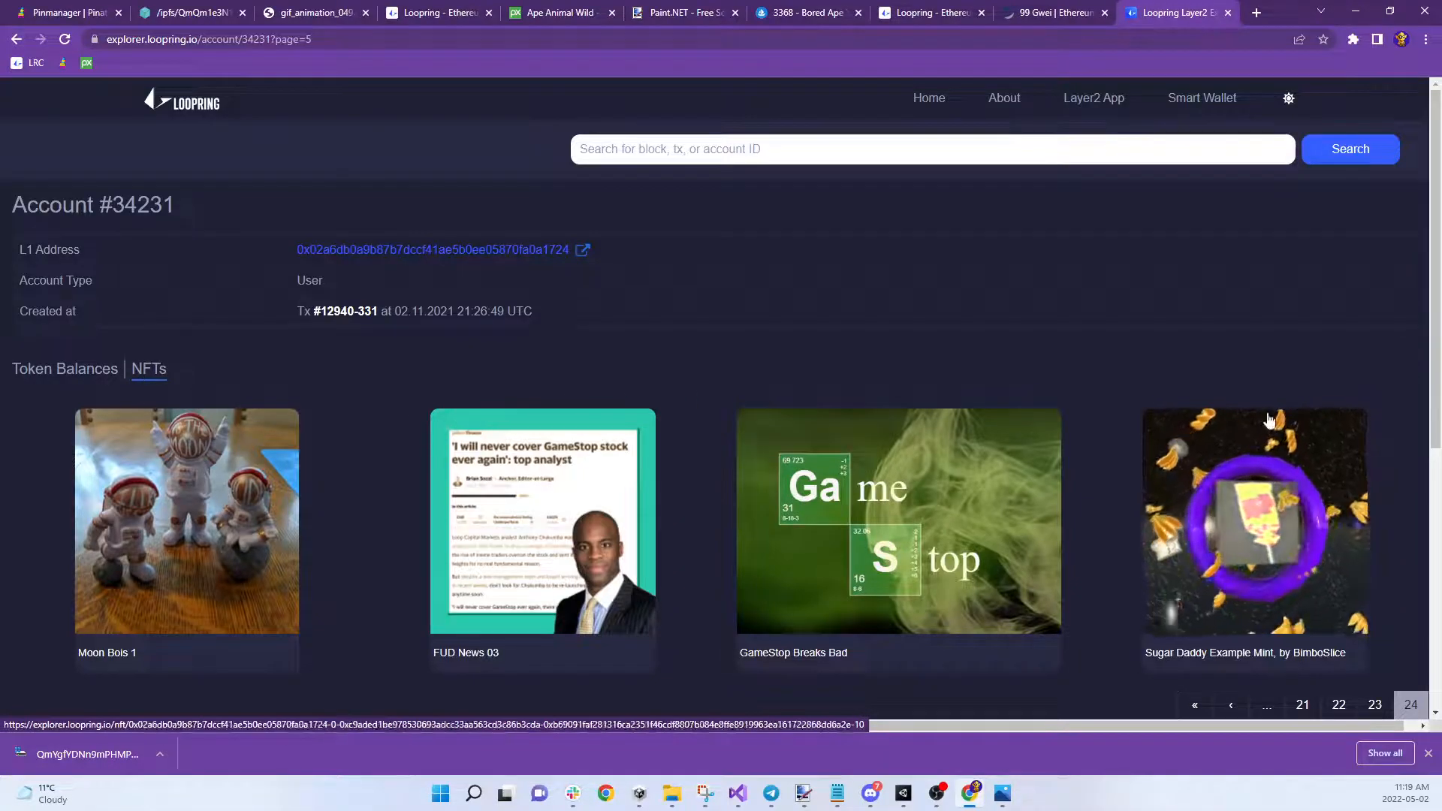
{"action": "scroll", "coordinate": [1006, 361], "scroll_direction": "down", "scroll_amount": 2}
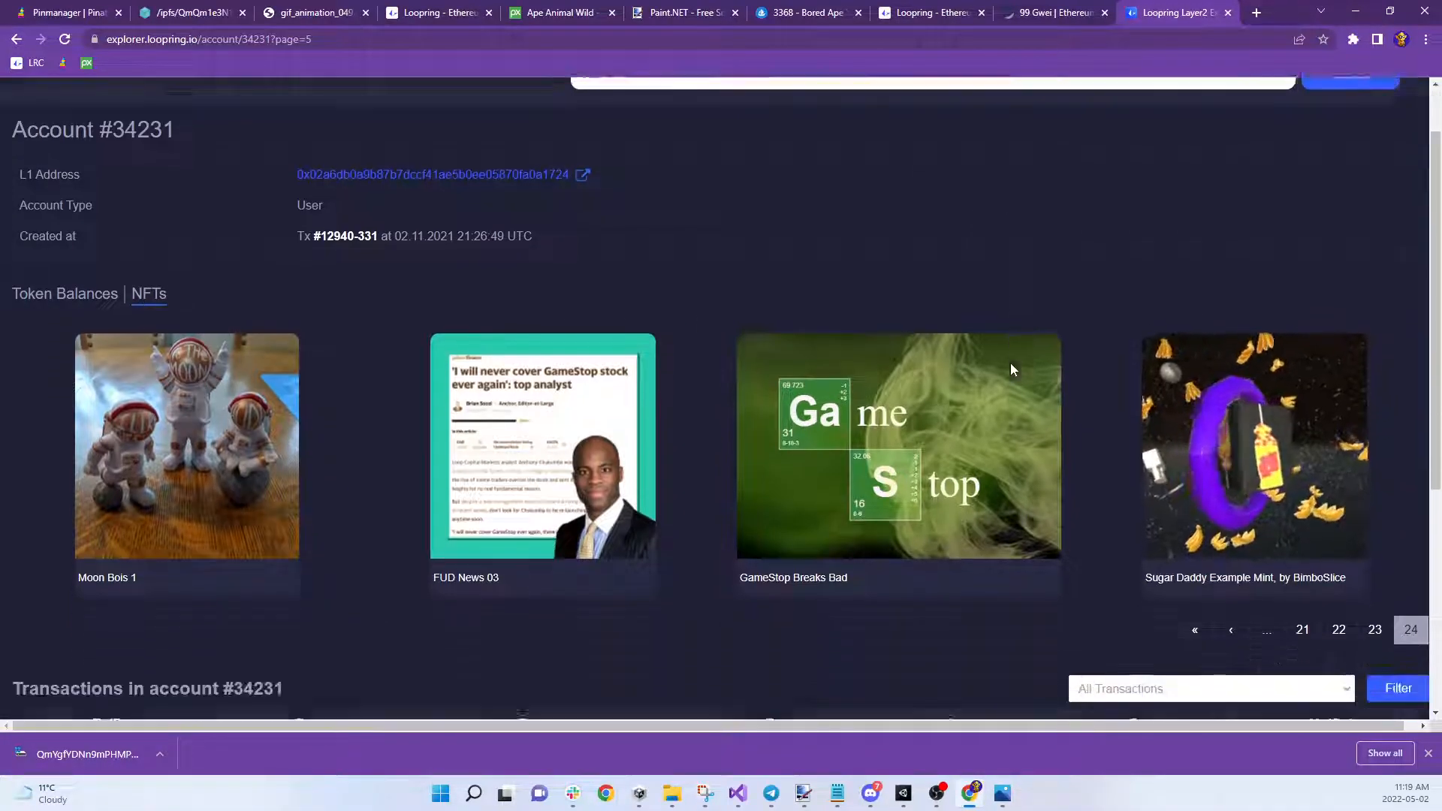
{"action": "scroll", "coordinate": [1011, 364], "scroll_direction": "down", "scroll_amount": 5}
{"action": "scroll", "coordinate": [1006, 340], "scroll_direction": "up", "scroll_amount": 7}
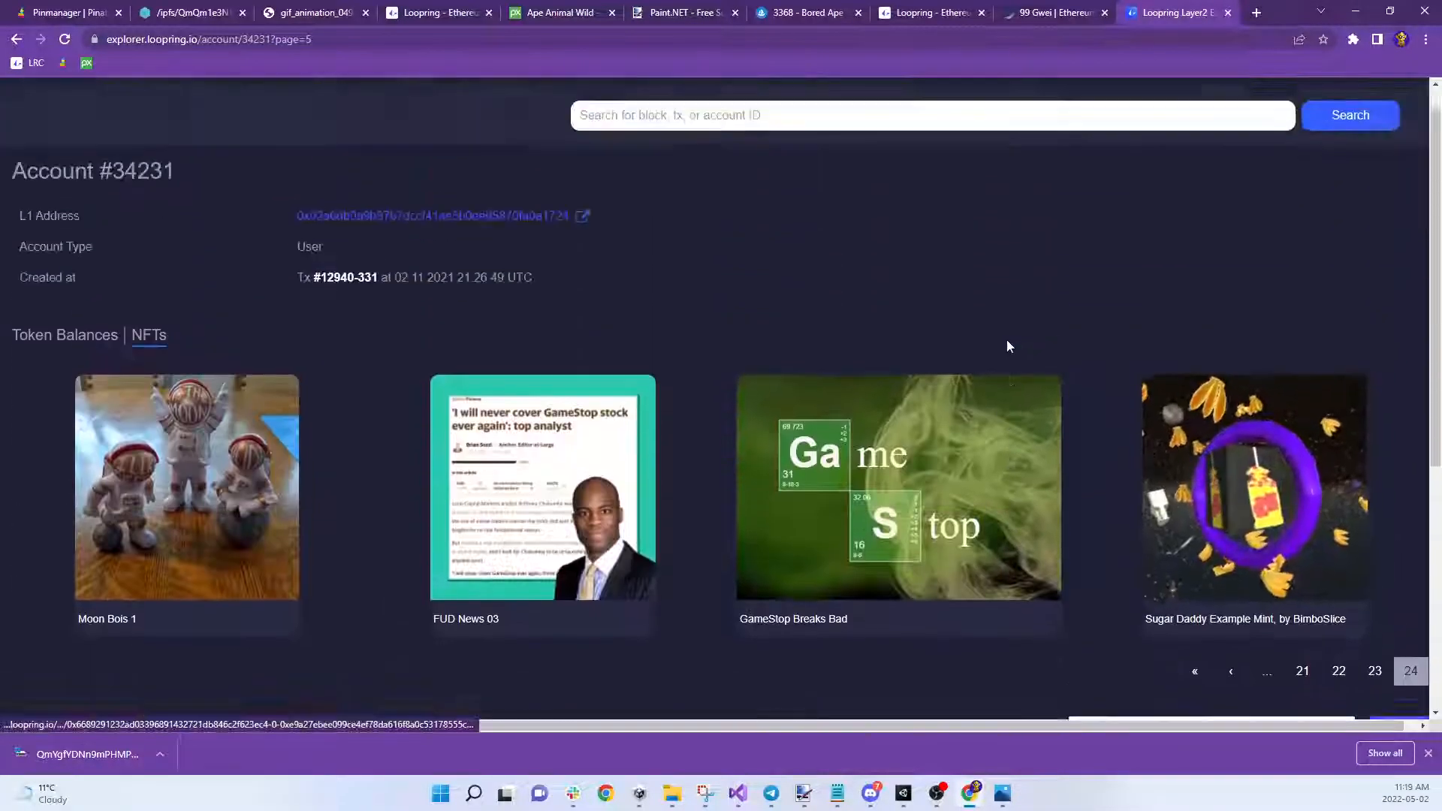